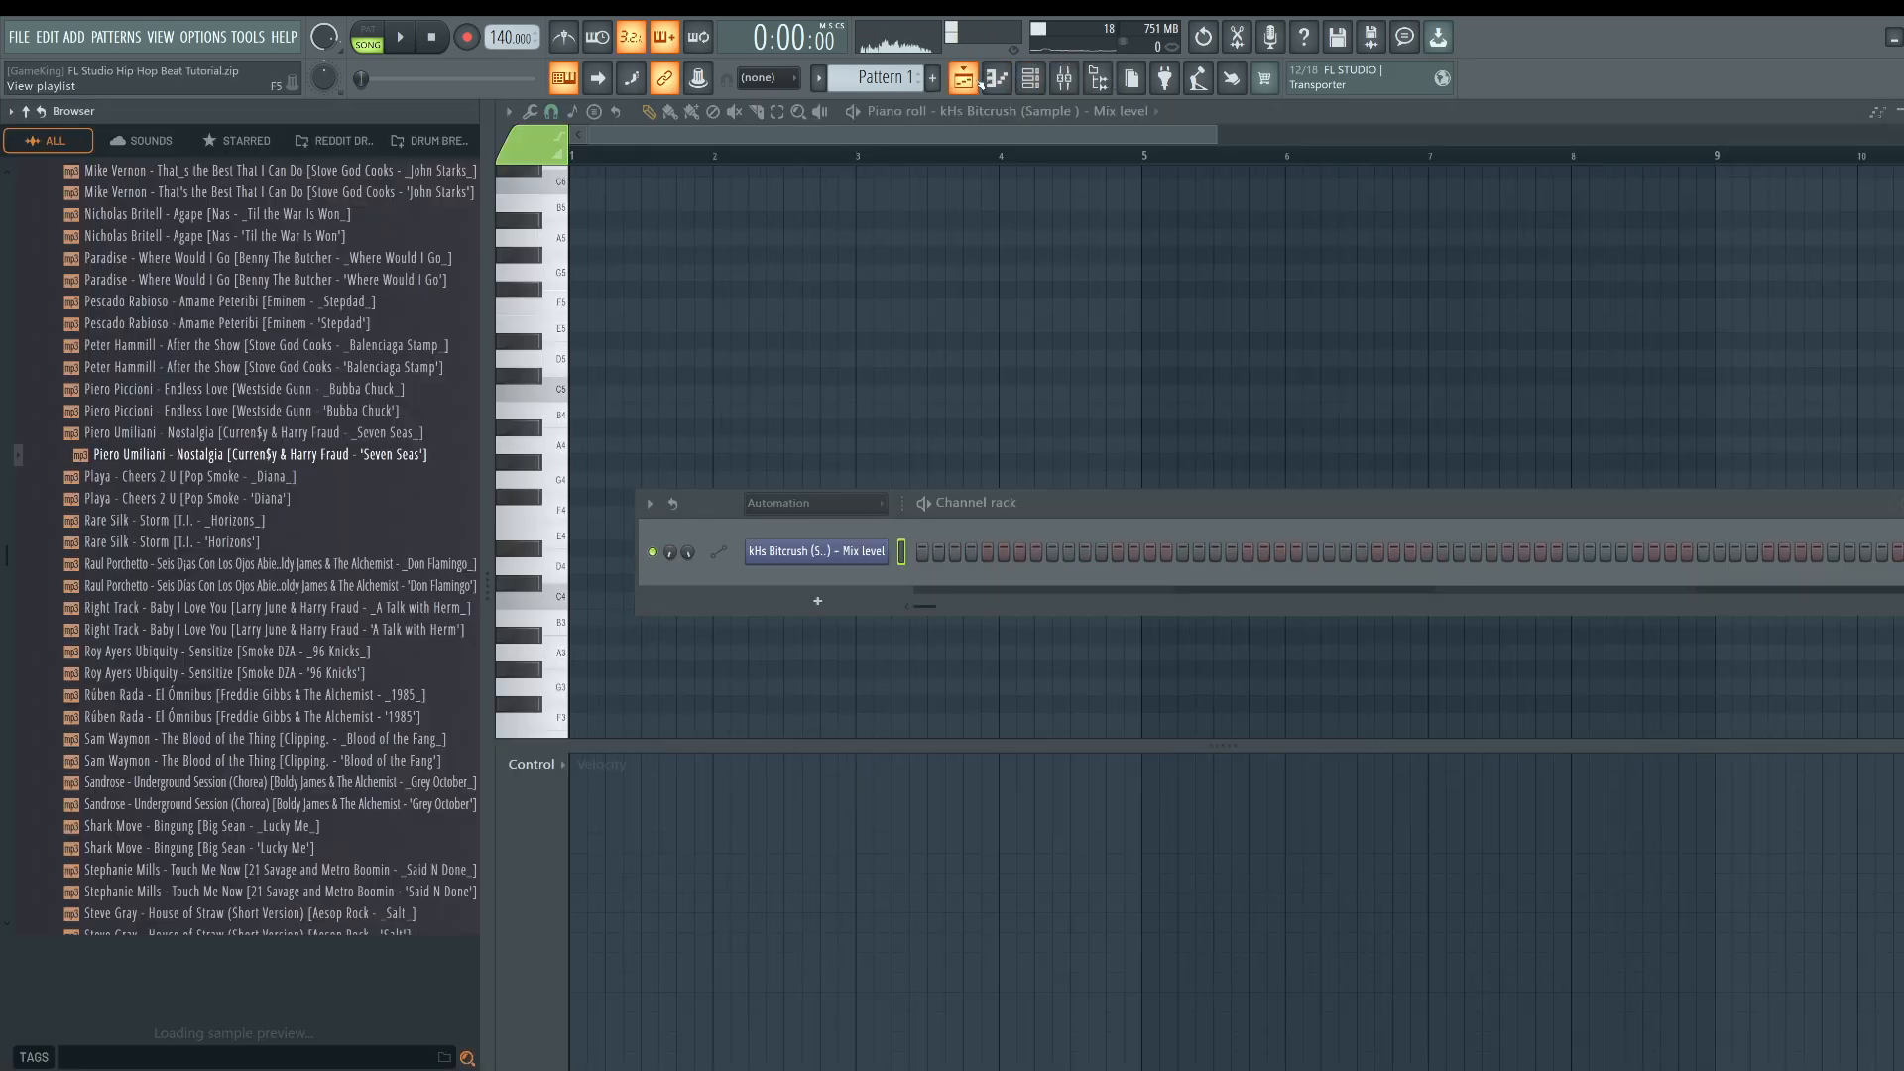
- Display the playlist and hide the browser so the arrangement fills the workspace
{"action": "left_click", "coordinate": [980, 84]}
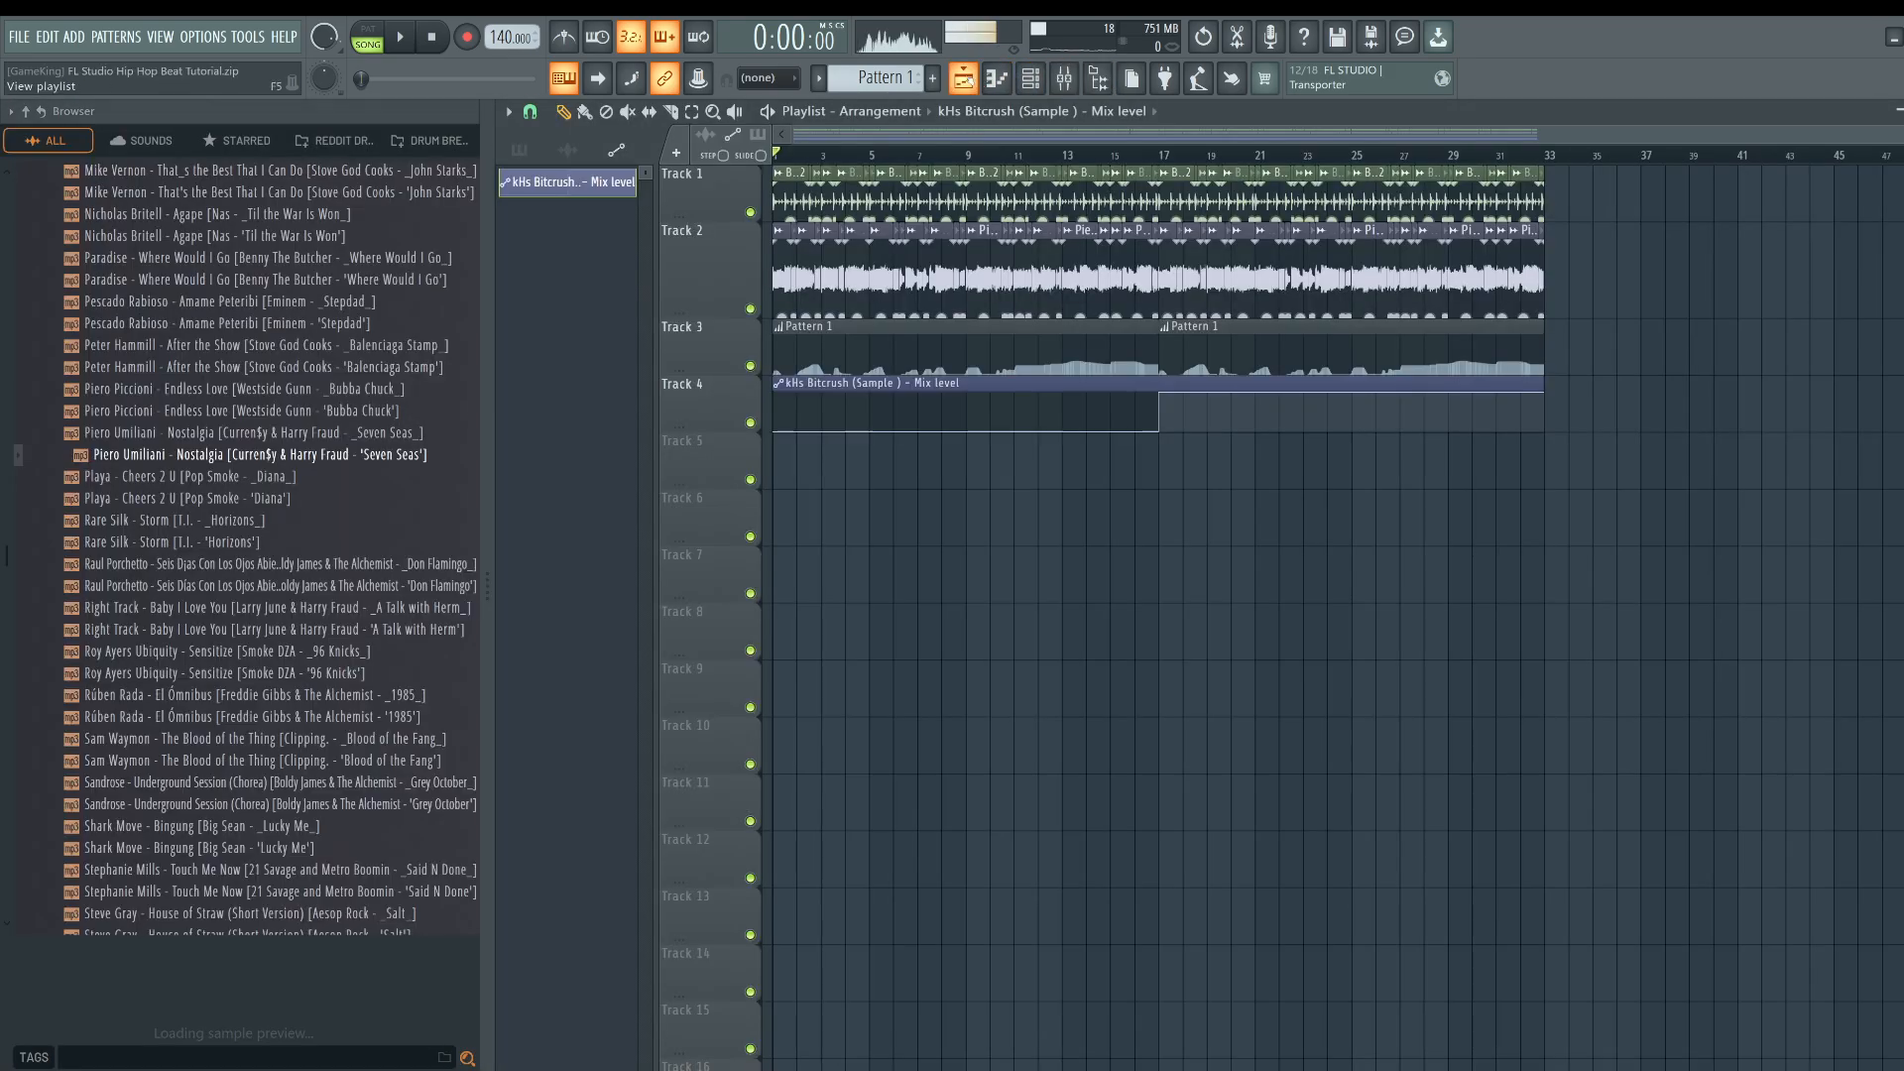
{"action": "left_click", "coordinate": [1099, 77]}
{"action": "left_click", "coordinate": [1103, 78]}
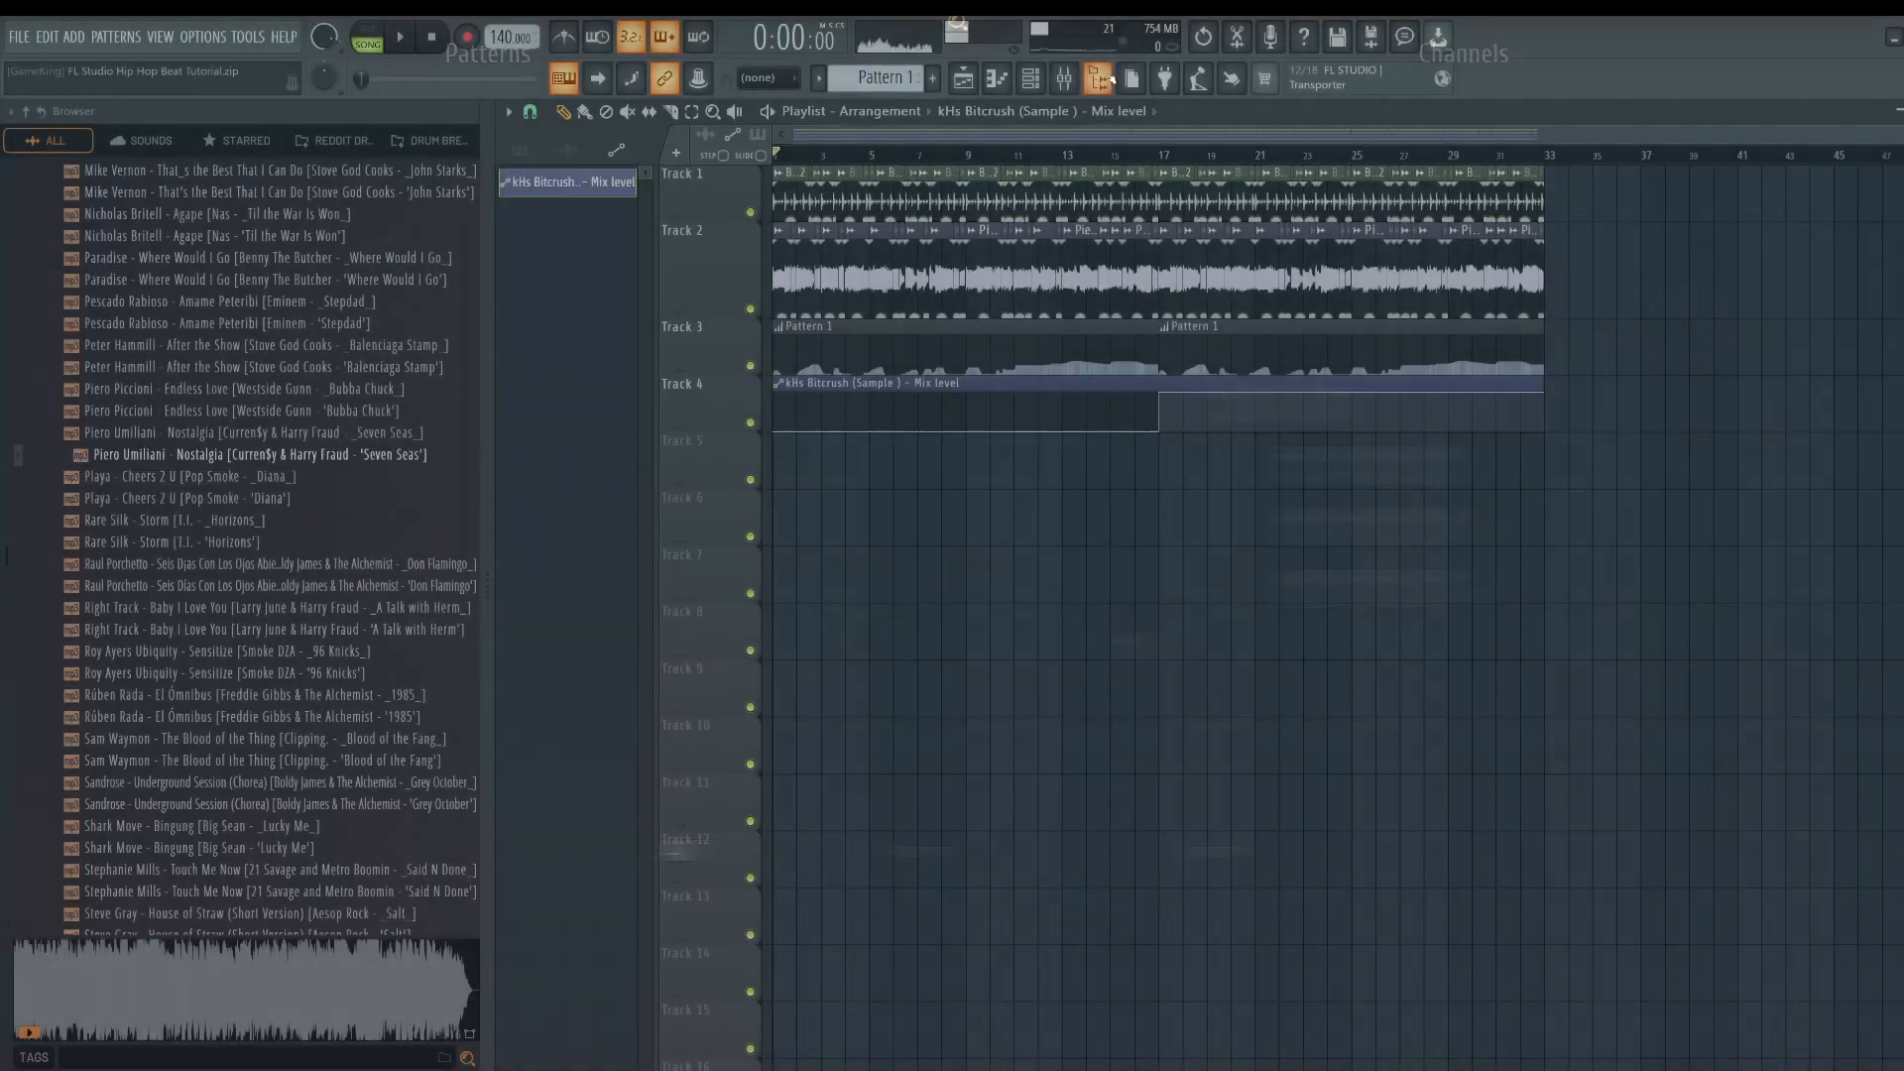
{"action": "left_click", "coordinate": [1099, 79]}
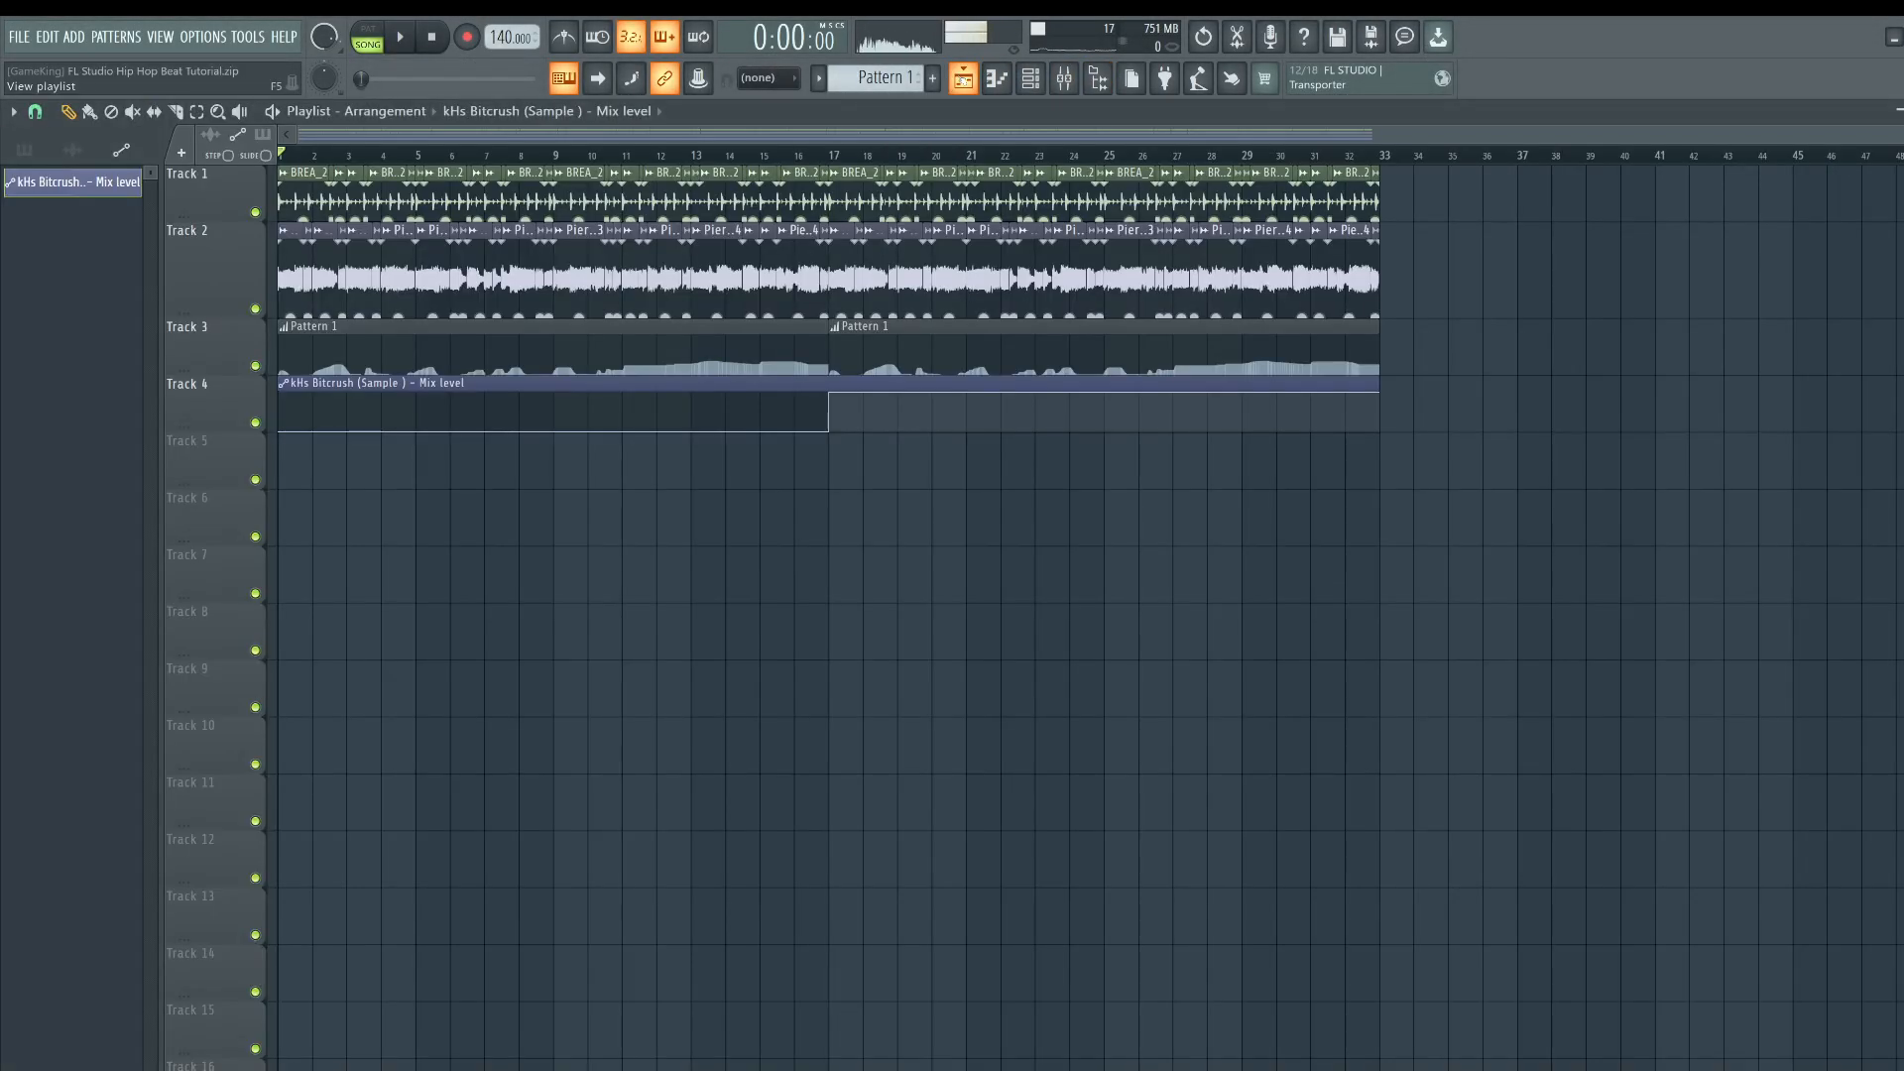
- Examine the playlist's view options for grid, clip content, gain display and track headers against the arranged clips
{"action": "left_click", "coordinate": [11, 113]}
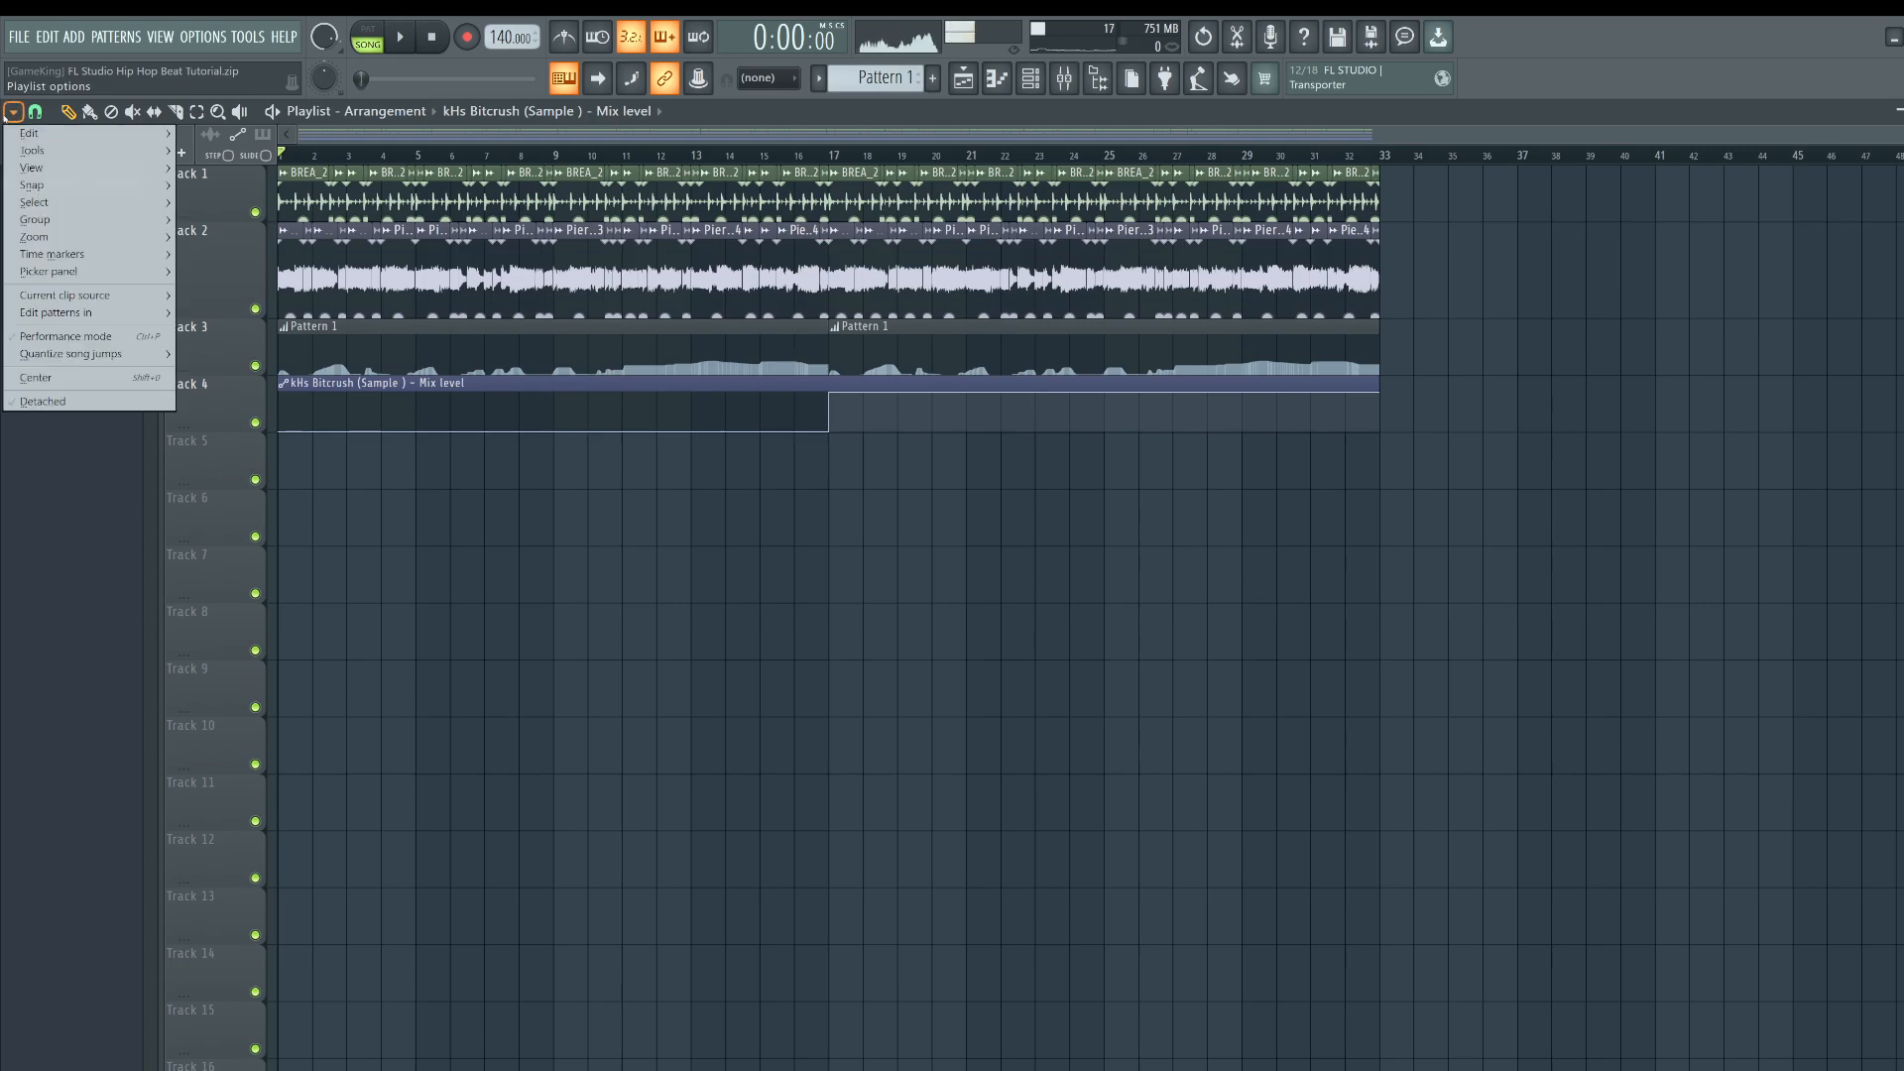
{"action": "mouse_move", "coordinate": [27, 141]}
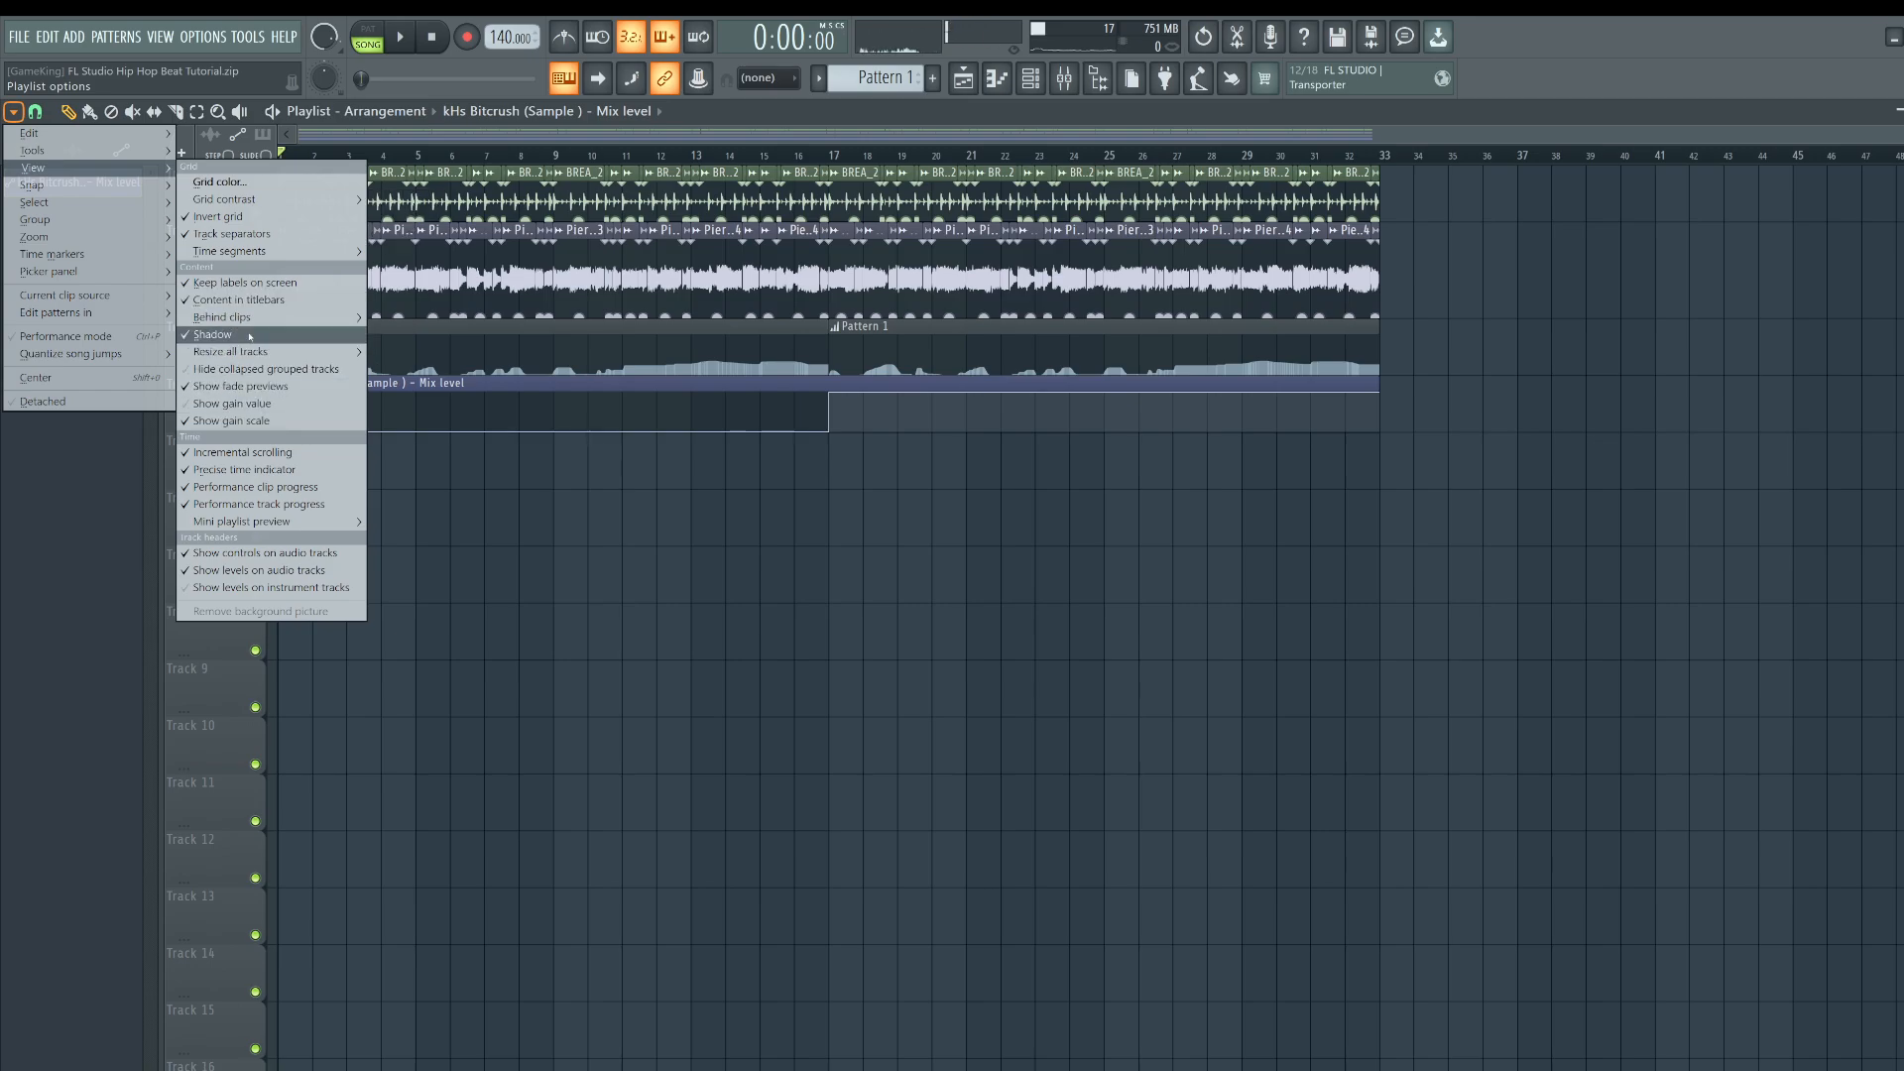
{"action": "left_click", "coordinate": [571, 403]}
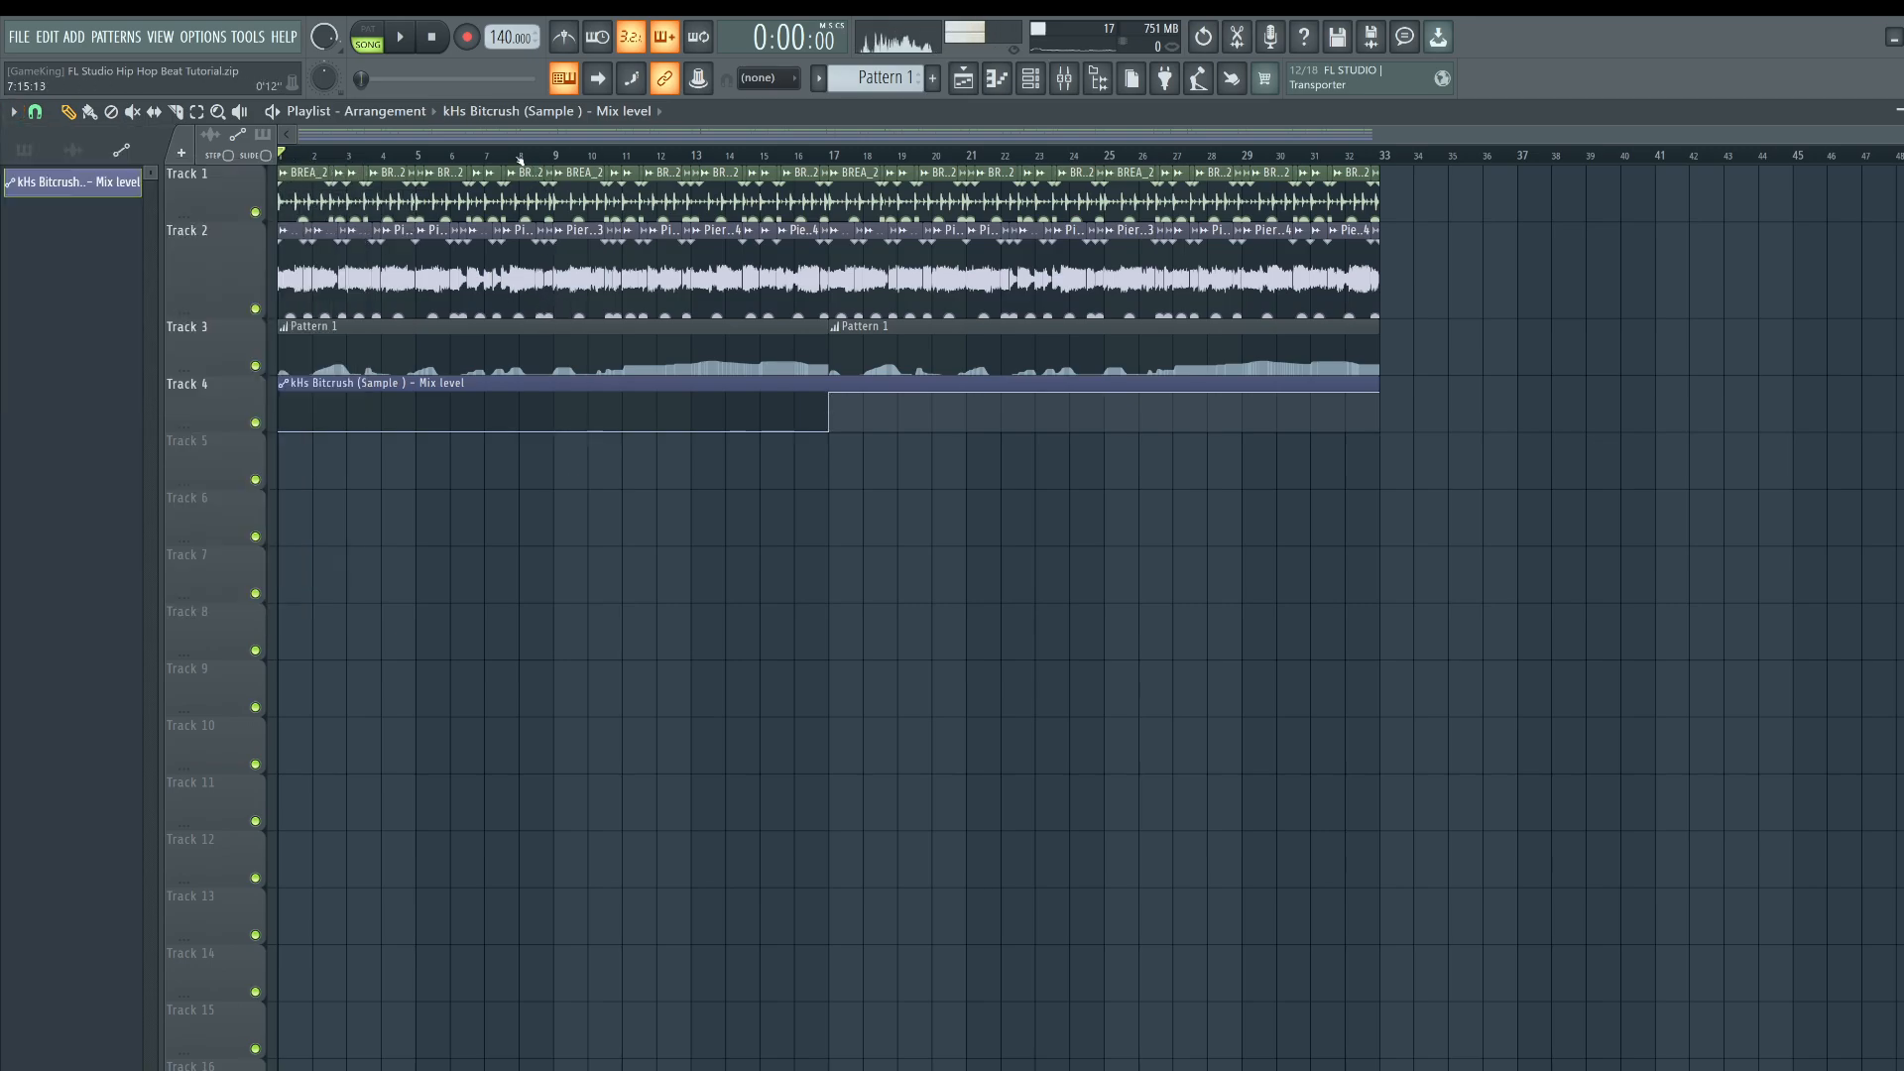
{"action": "scroll", "coordinate": [519, 159], "scroll_direction": "up", "scroll_amount": 4}
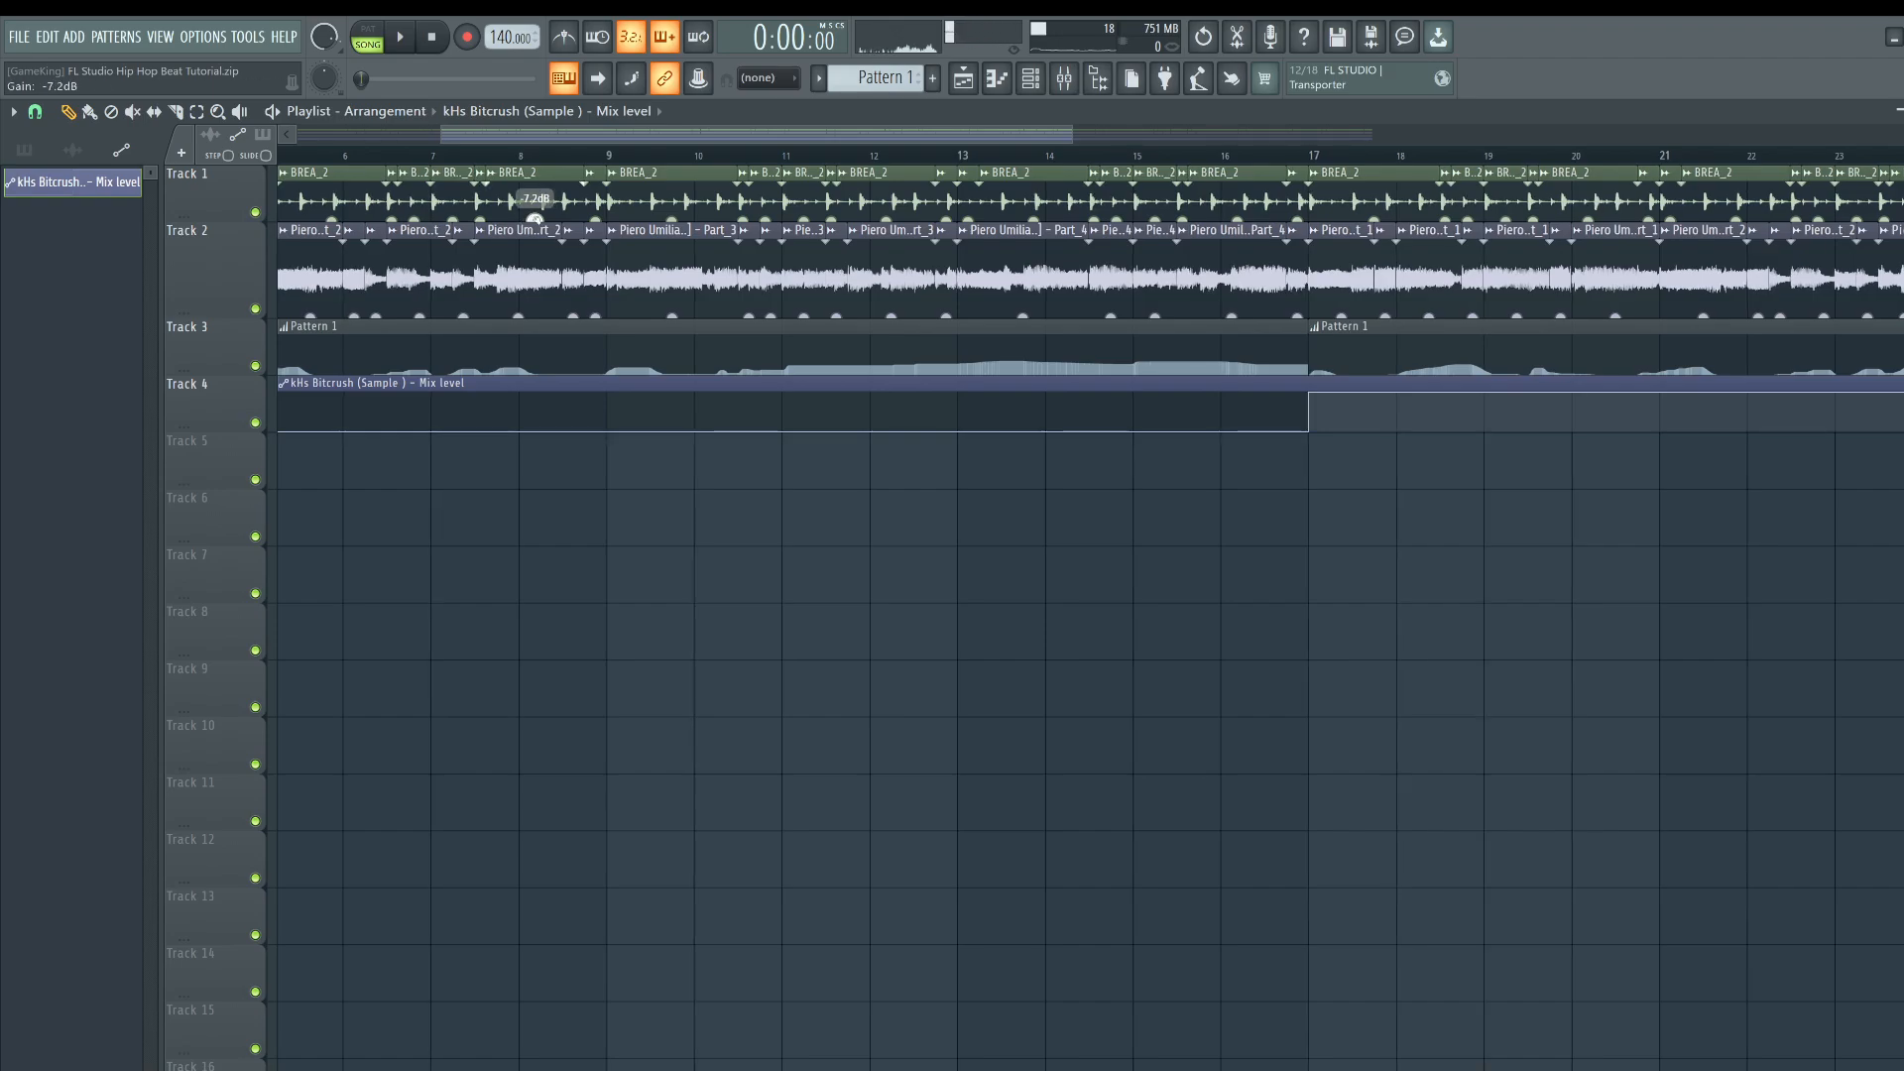
{"action": "scroll", "coordinate": [519, 159], "scroll_direction": "down", "scroll_amount": 4}
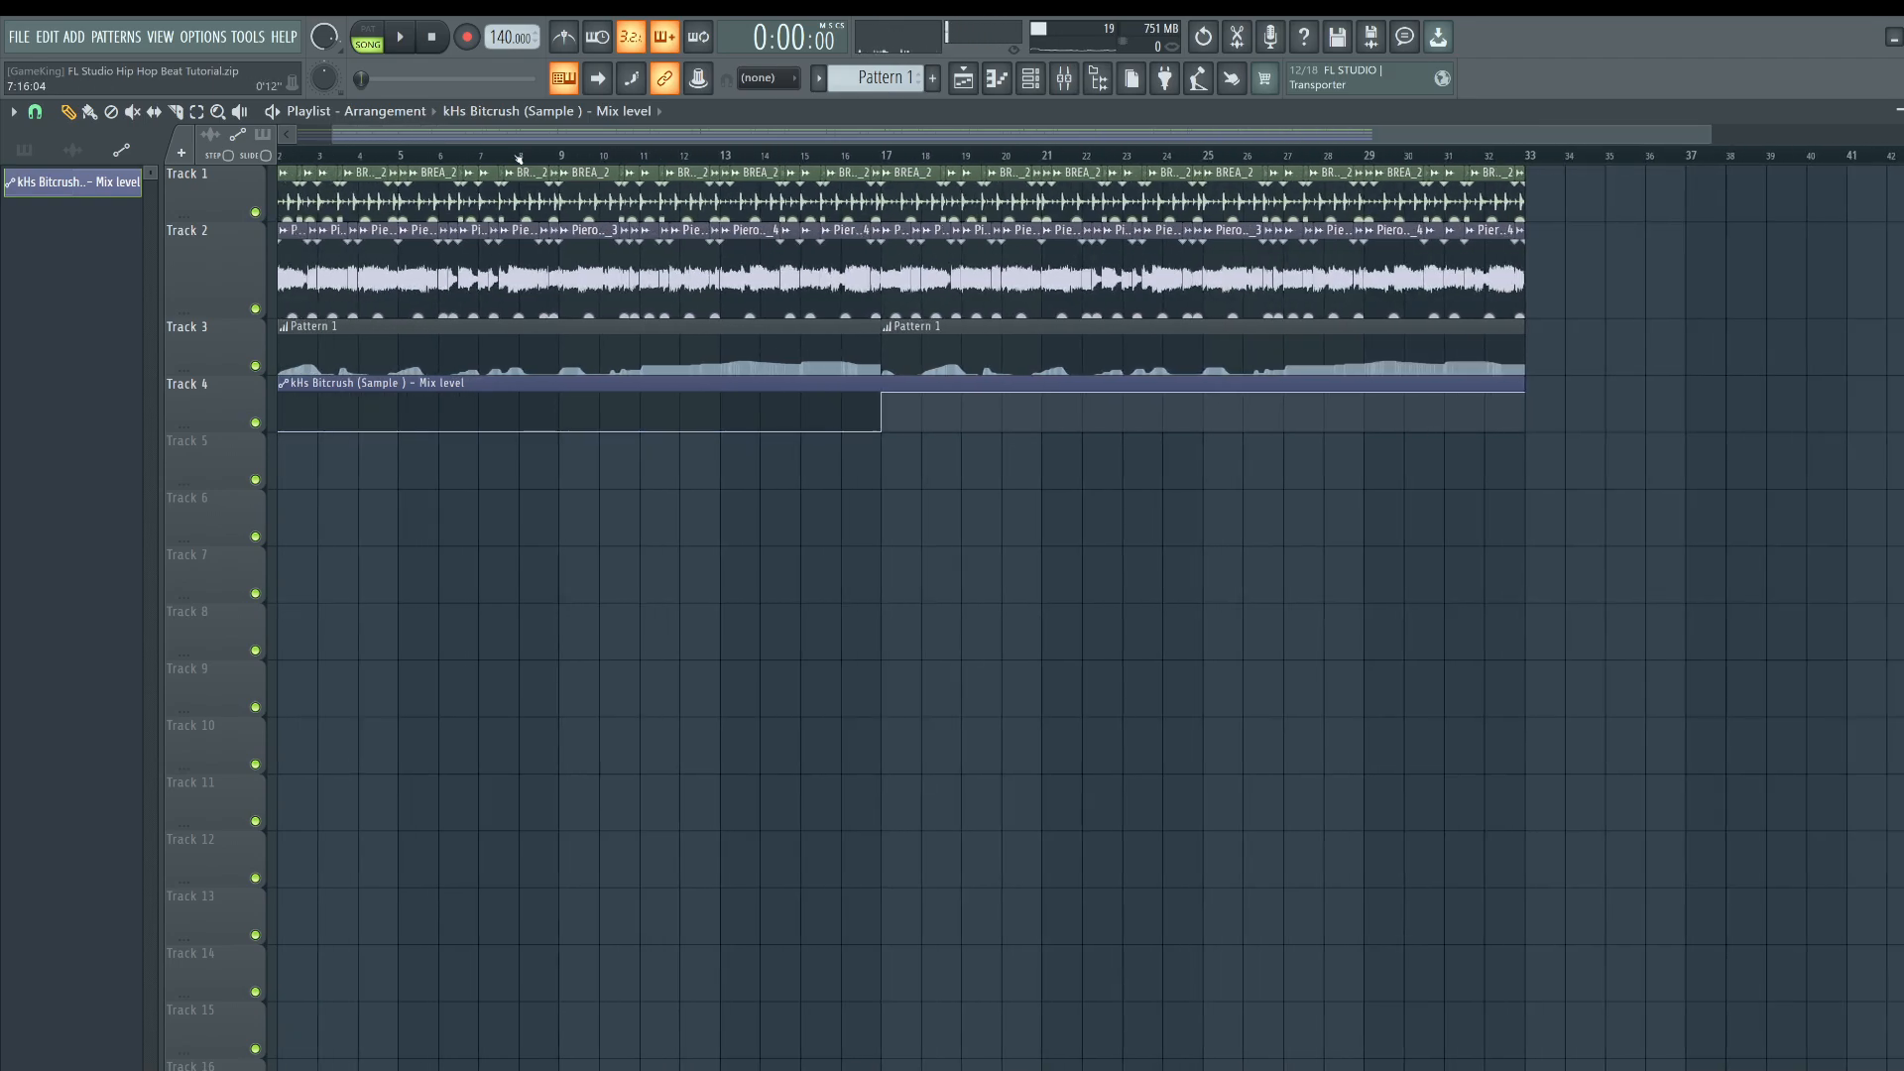
{"action": "left_click", "coordinate": [14, 113]}
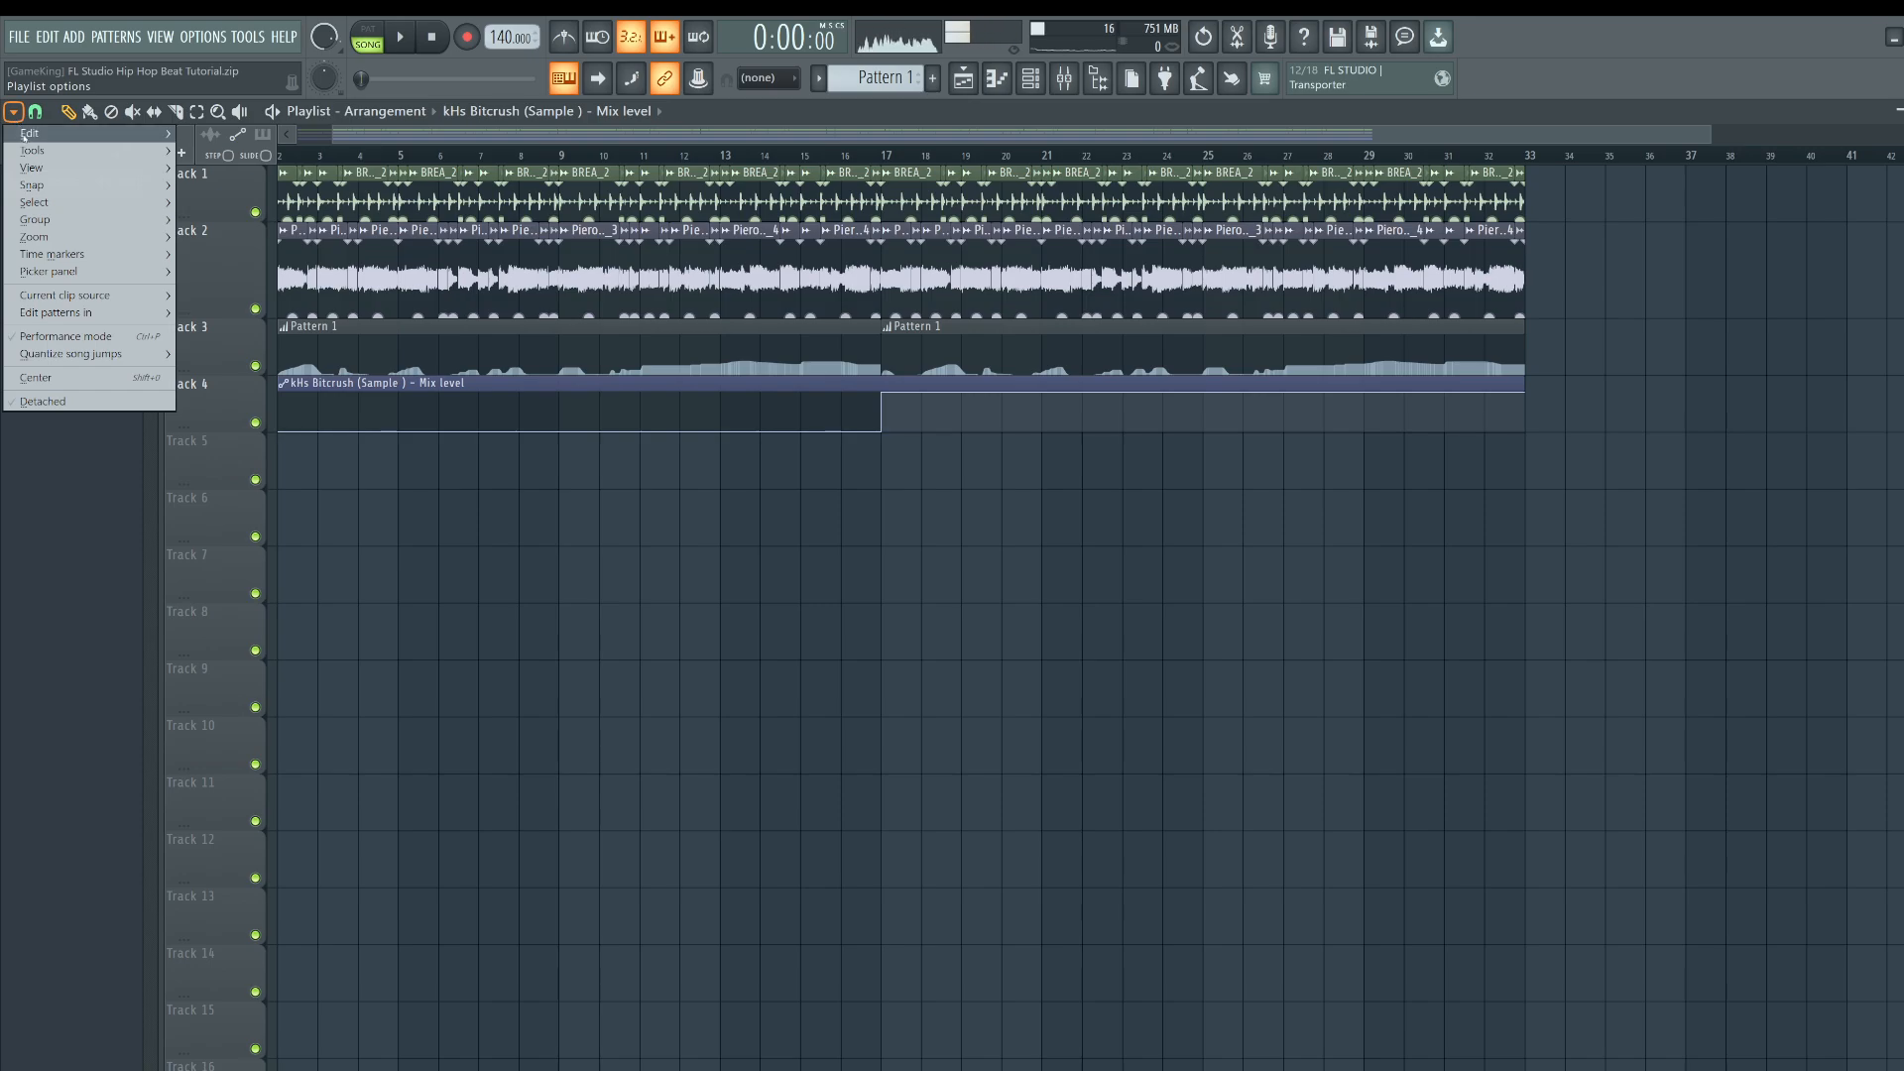
{"action": "mouse_move", "coordinate": [40, 167]}
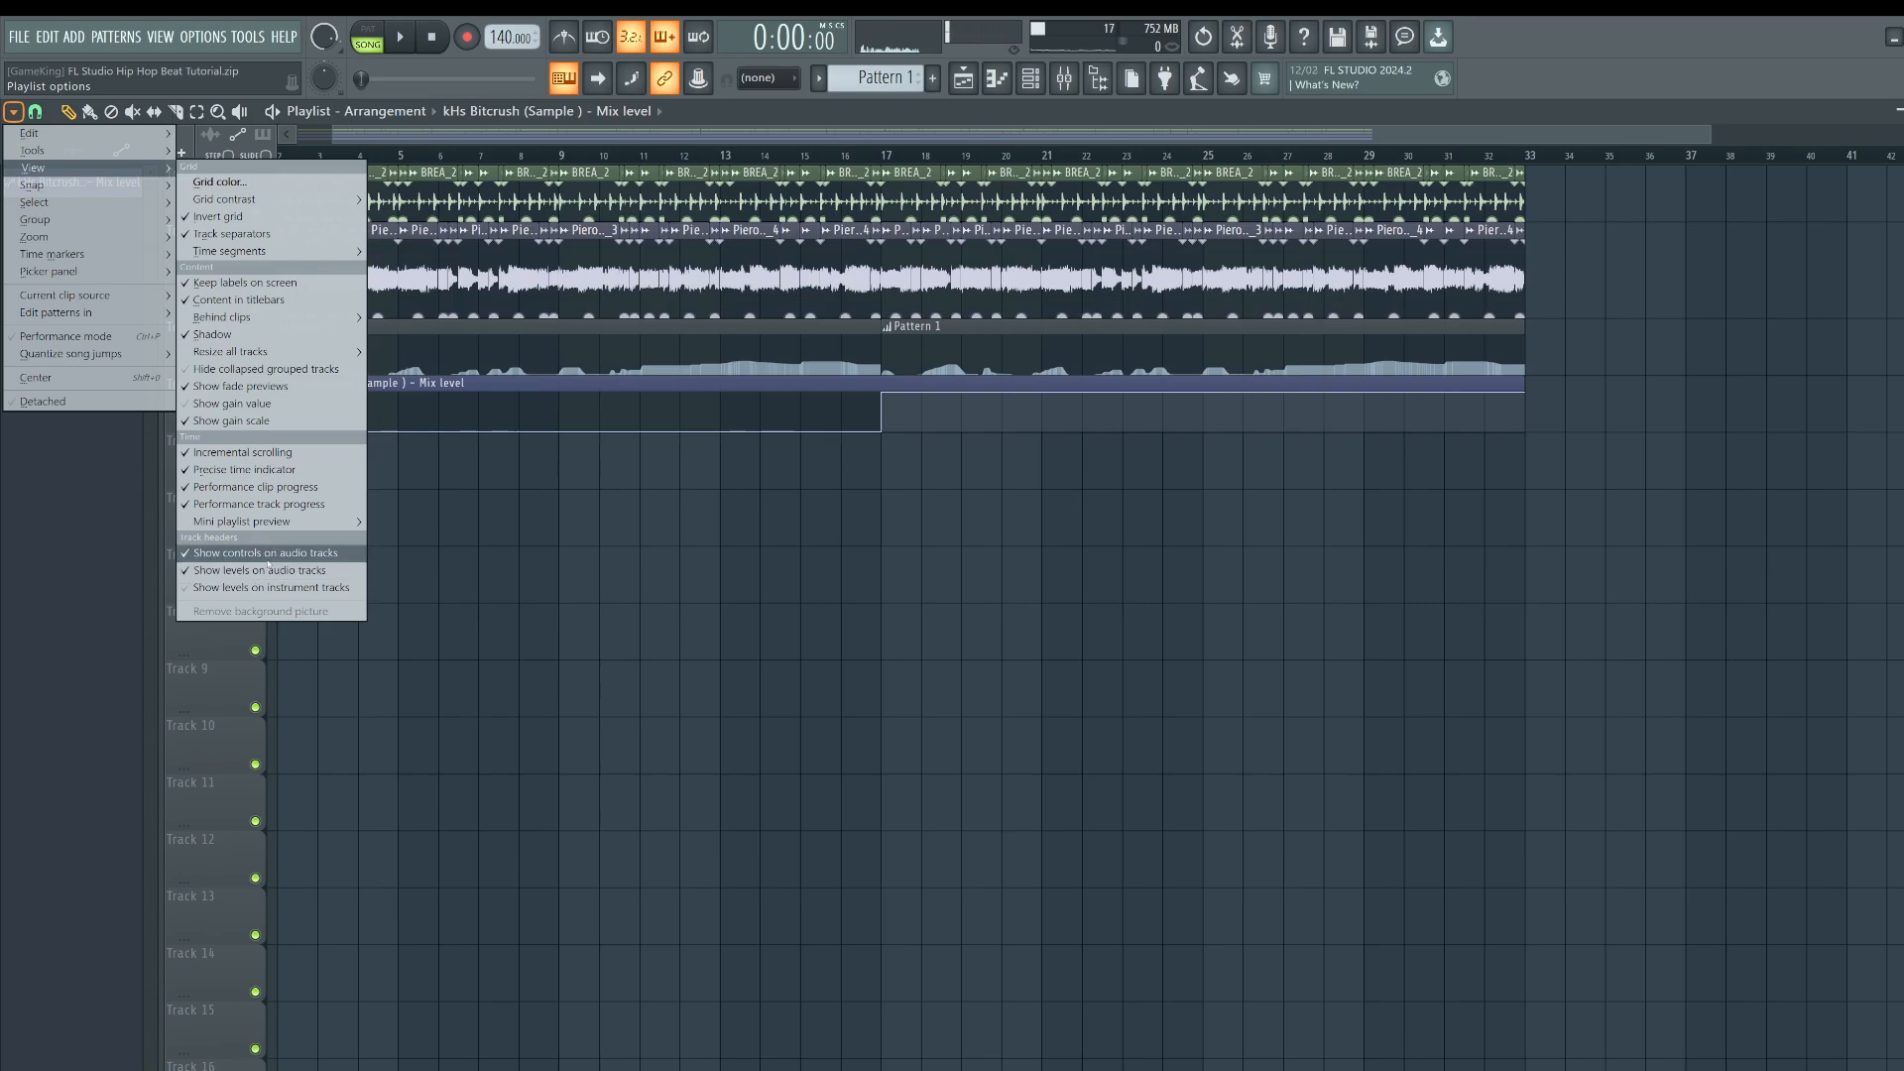
{"action": "left_click", "coordinate": [566, 539]}
{"action": "scroll", "coordinate": [407, 189], "scroll_direction": "up", "scroll_amount": 4}
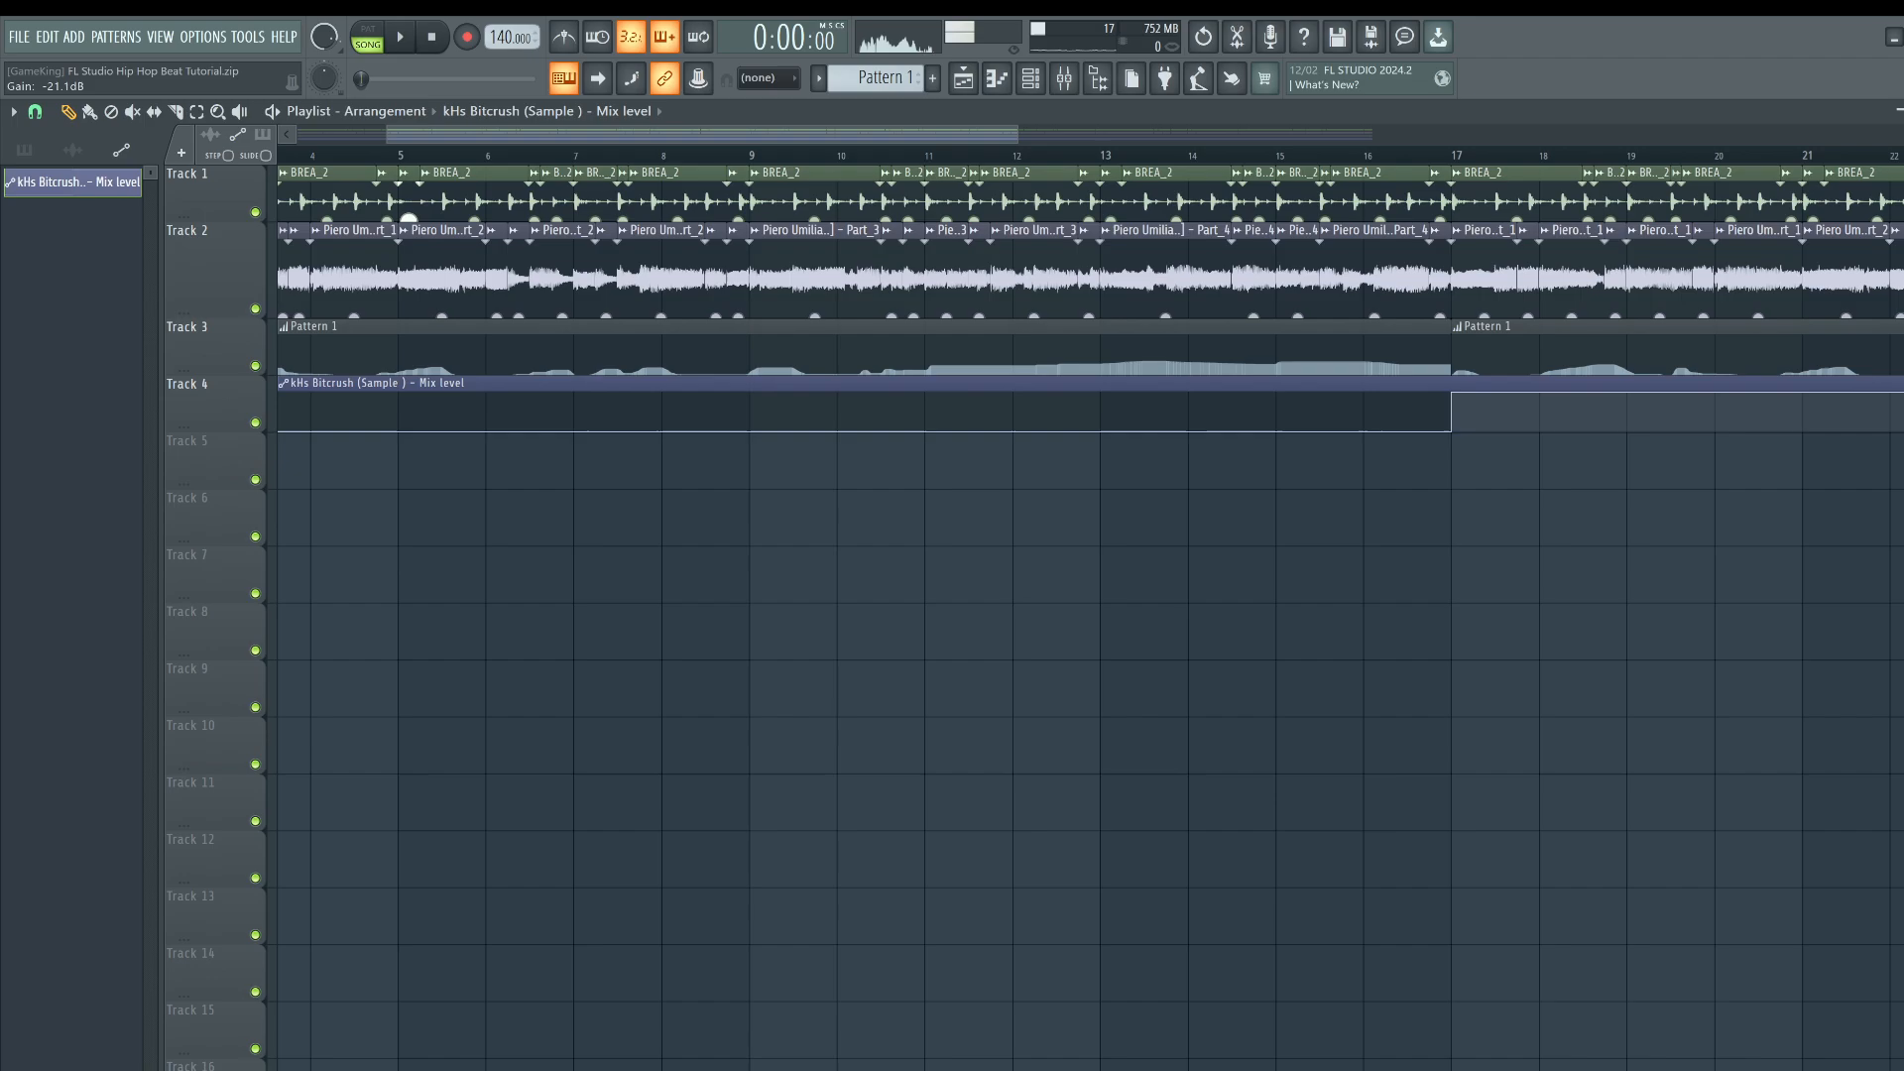
{"action": "key", "text": "ctrl+z"}
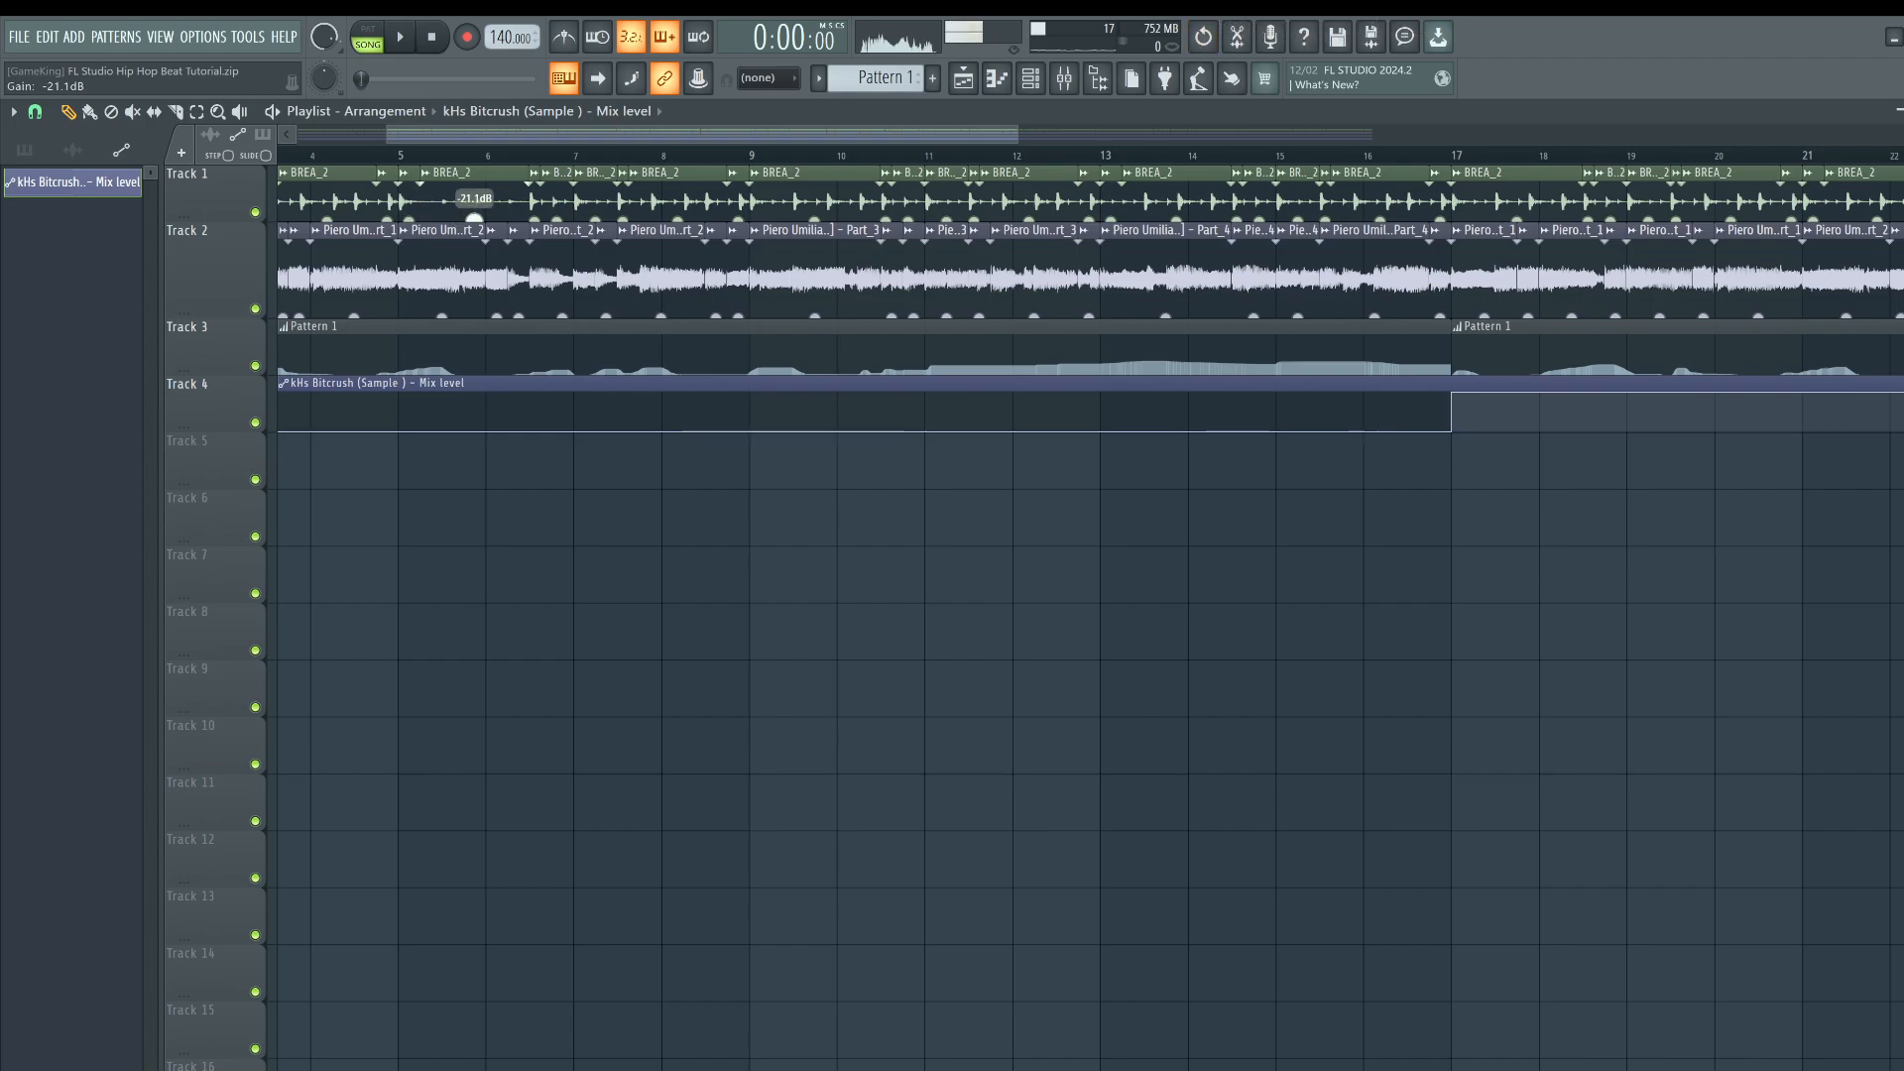
{"action": "scroll", "coordinate": [495, 154], "scroll_direction": "down", "scroll_amount": 4}
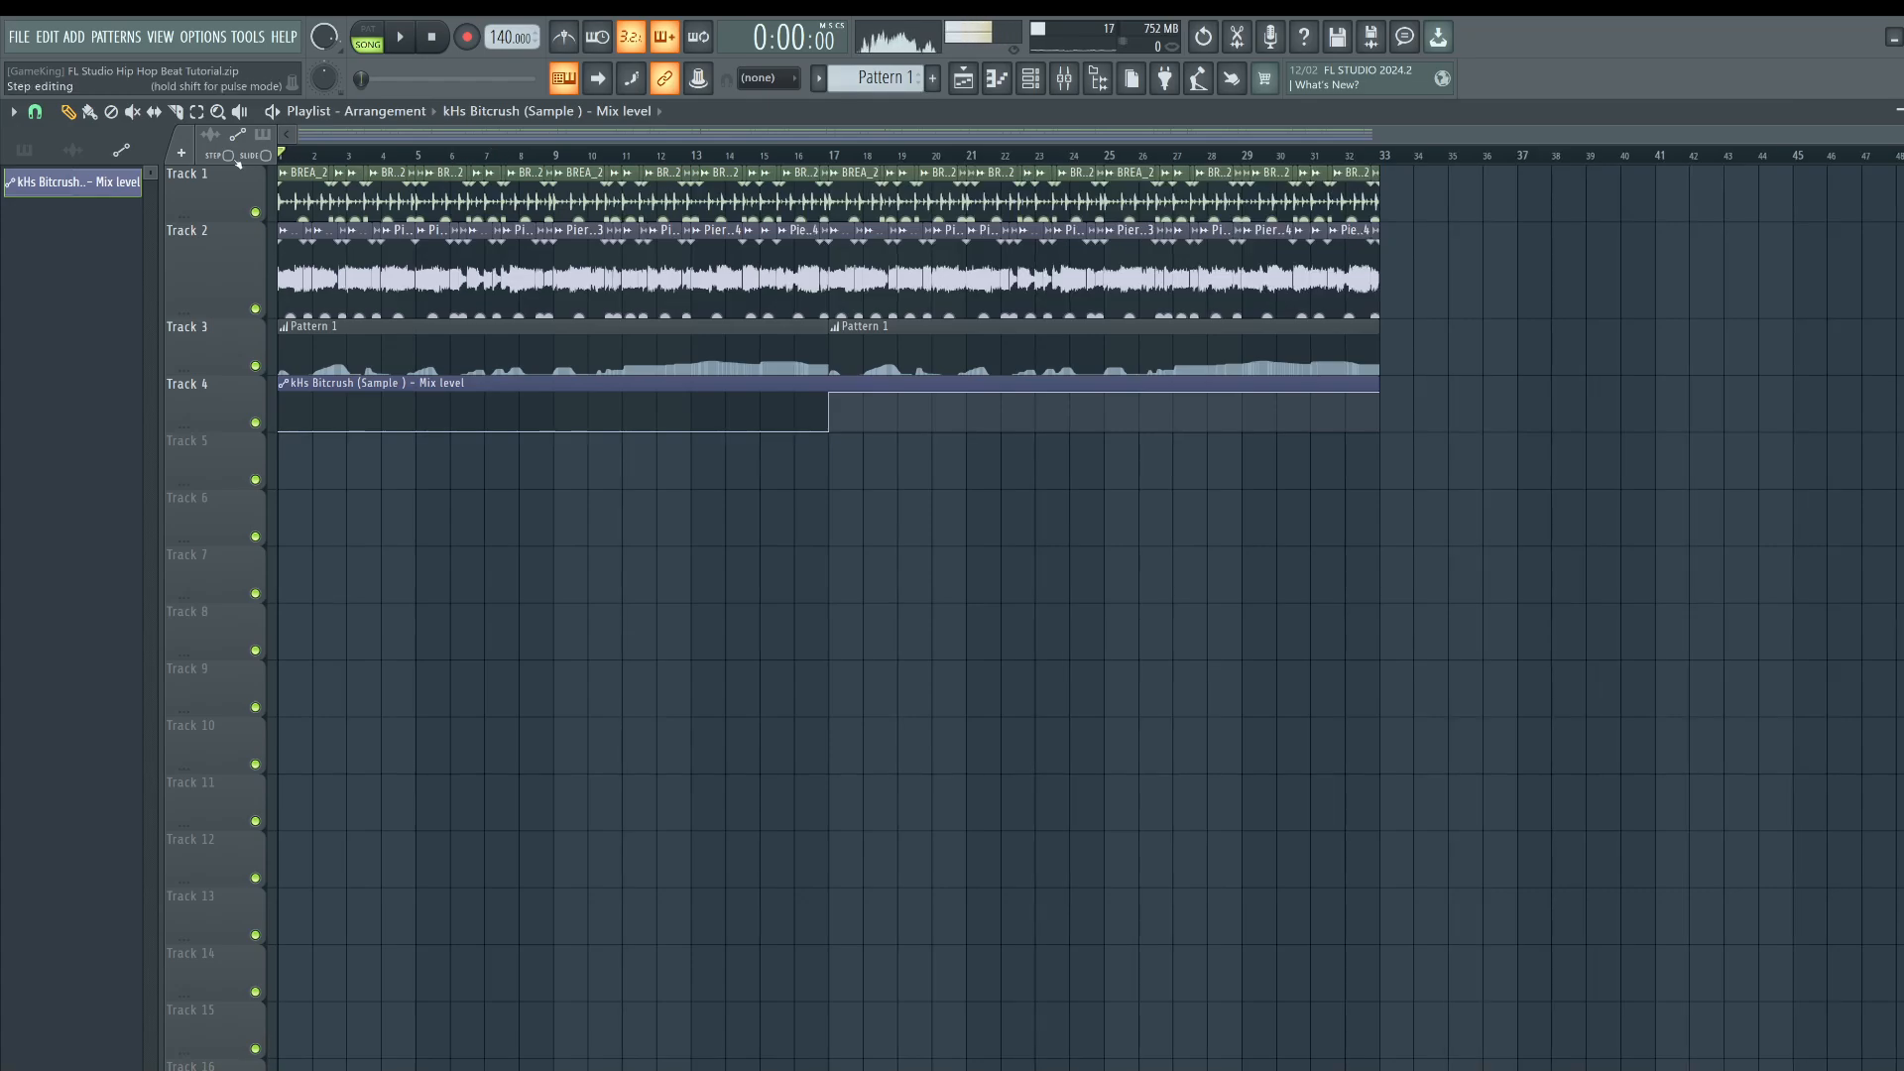
- Review the playlist's picker panel options and switch the picker from automation clips to patterns
{"action": "left_click", "coordinate": [12, 111]}
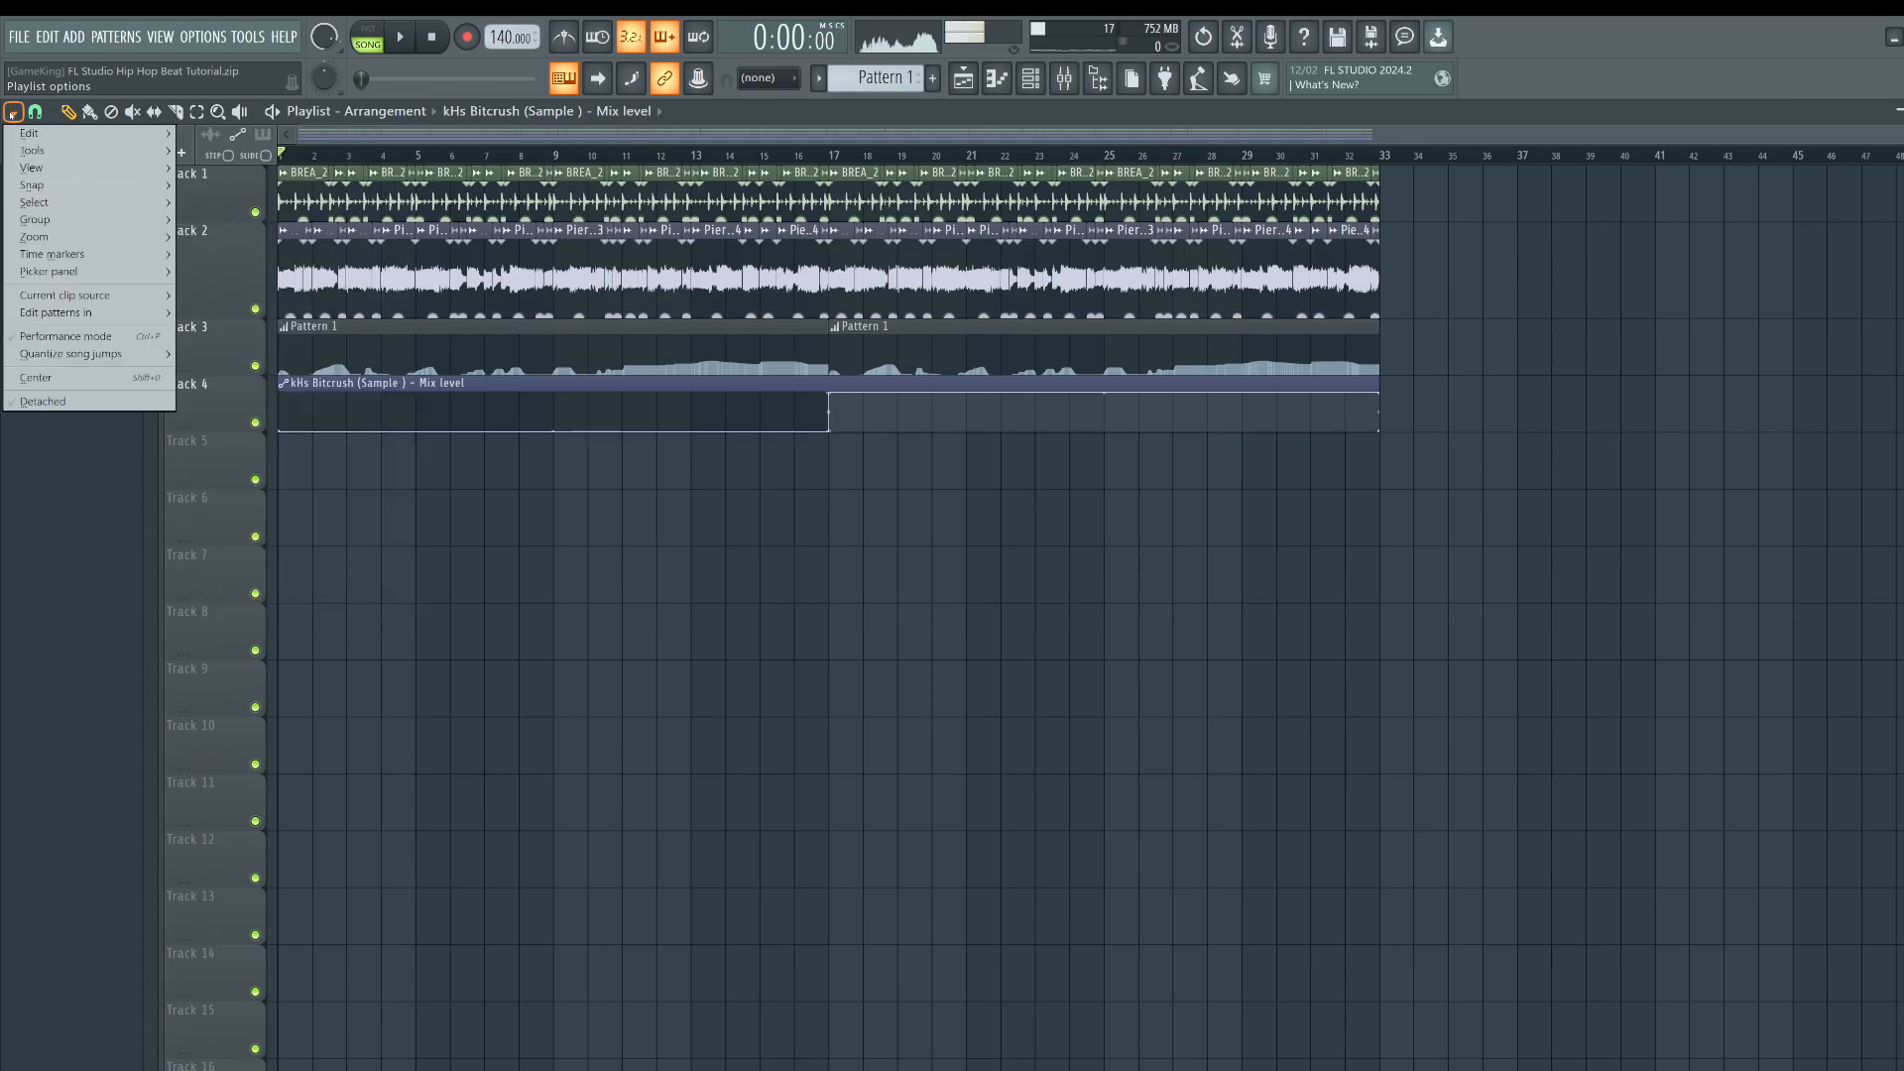
{"action": "mouse_move", "coordinate": [52, 272]}
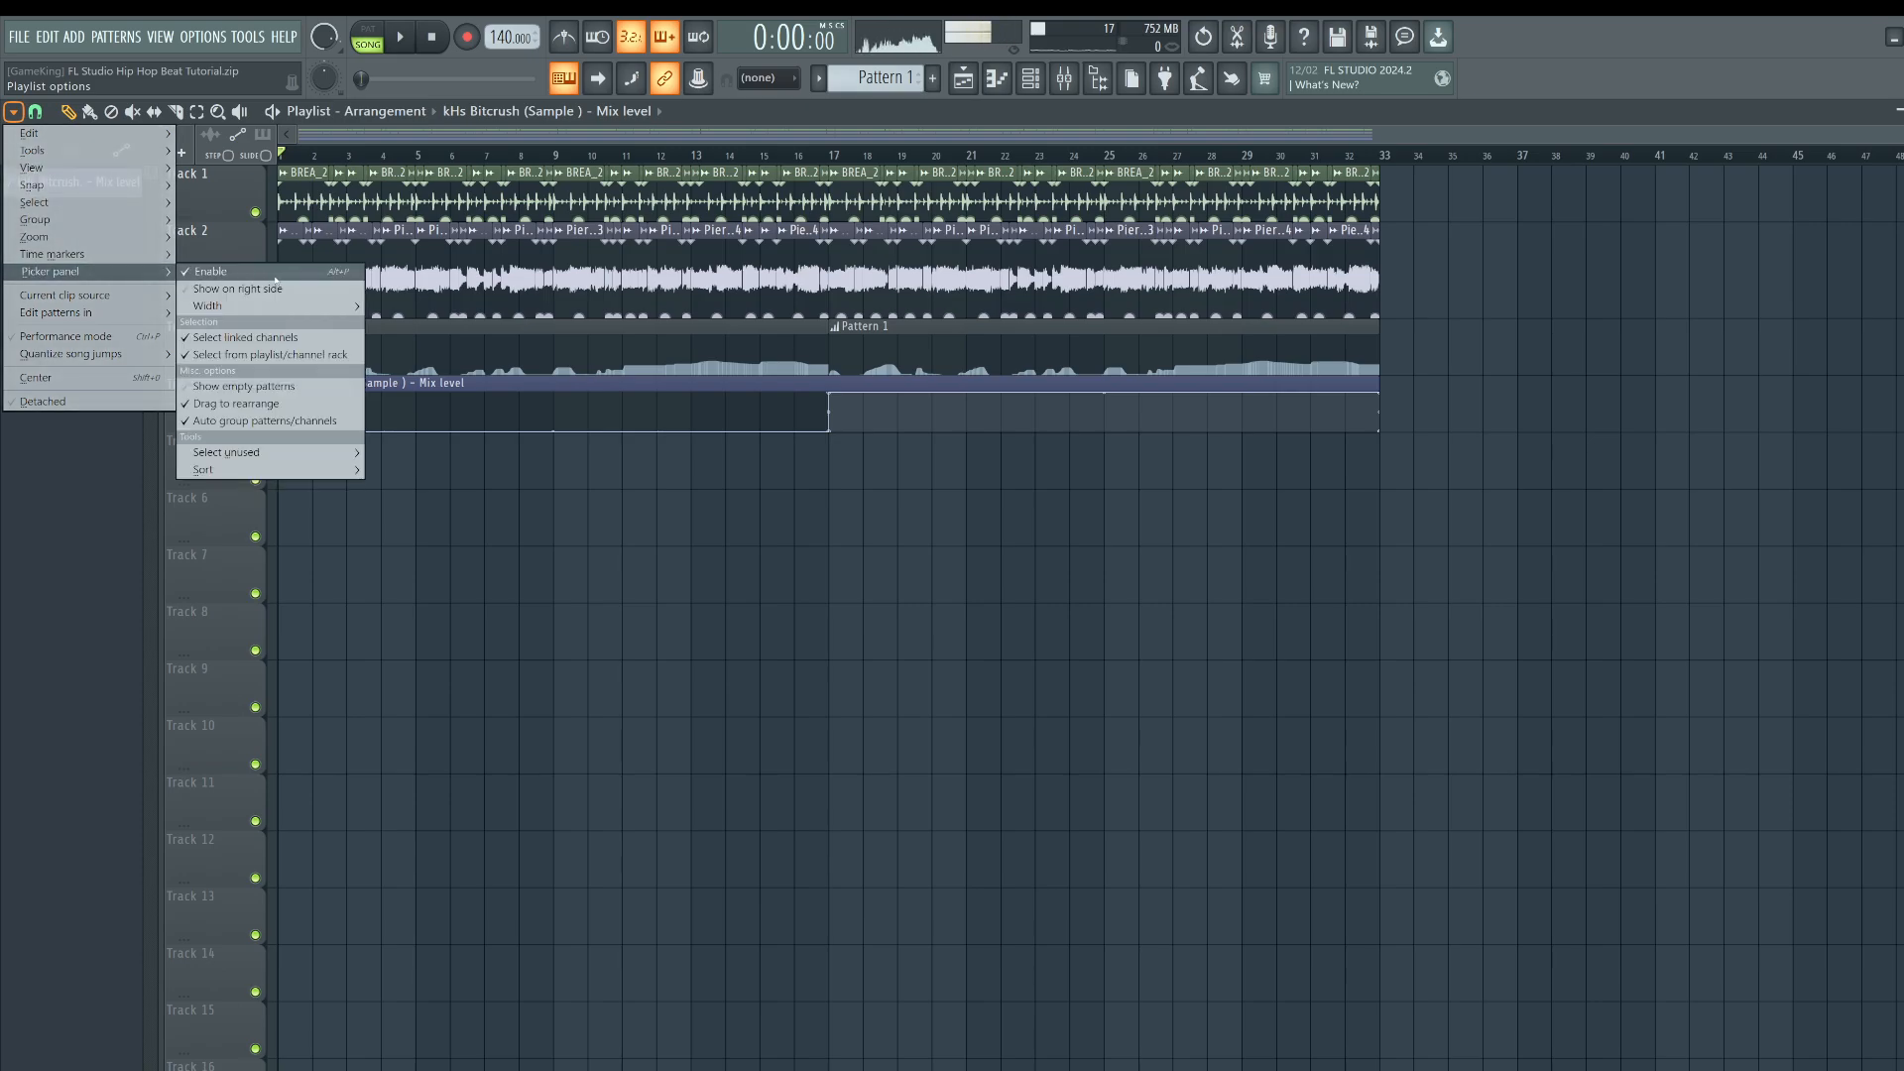
{"action": "left_click", "coordinate": [95, 583]}
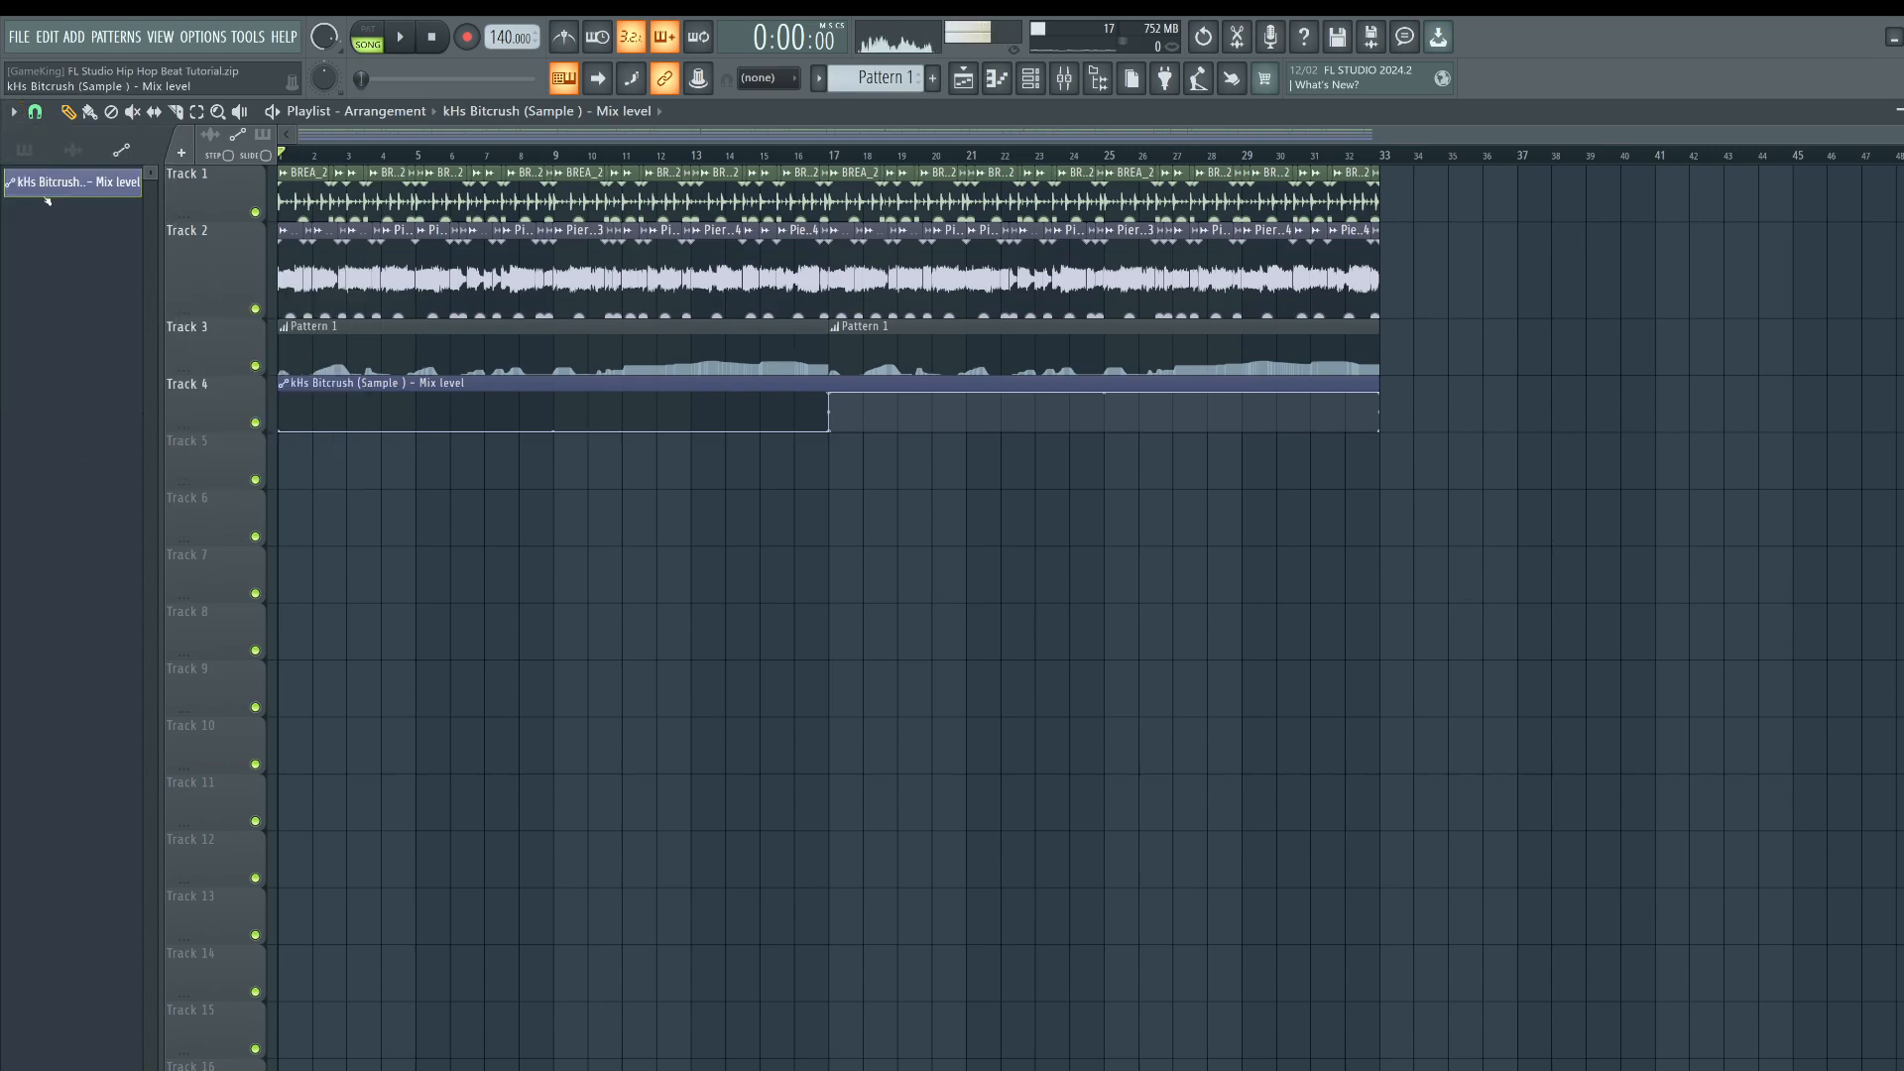
{"action": "left_click", "coordinate": [26, 155]}
{"action": "left_click_drag", "start_coordinate": [49, 191], "coordinate": [45, 238]}
{"action": "left_click", "coordinate": [12, 112]}
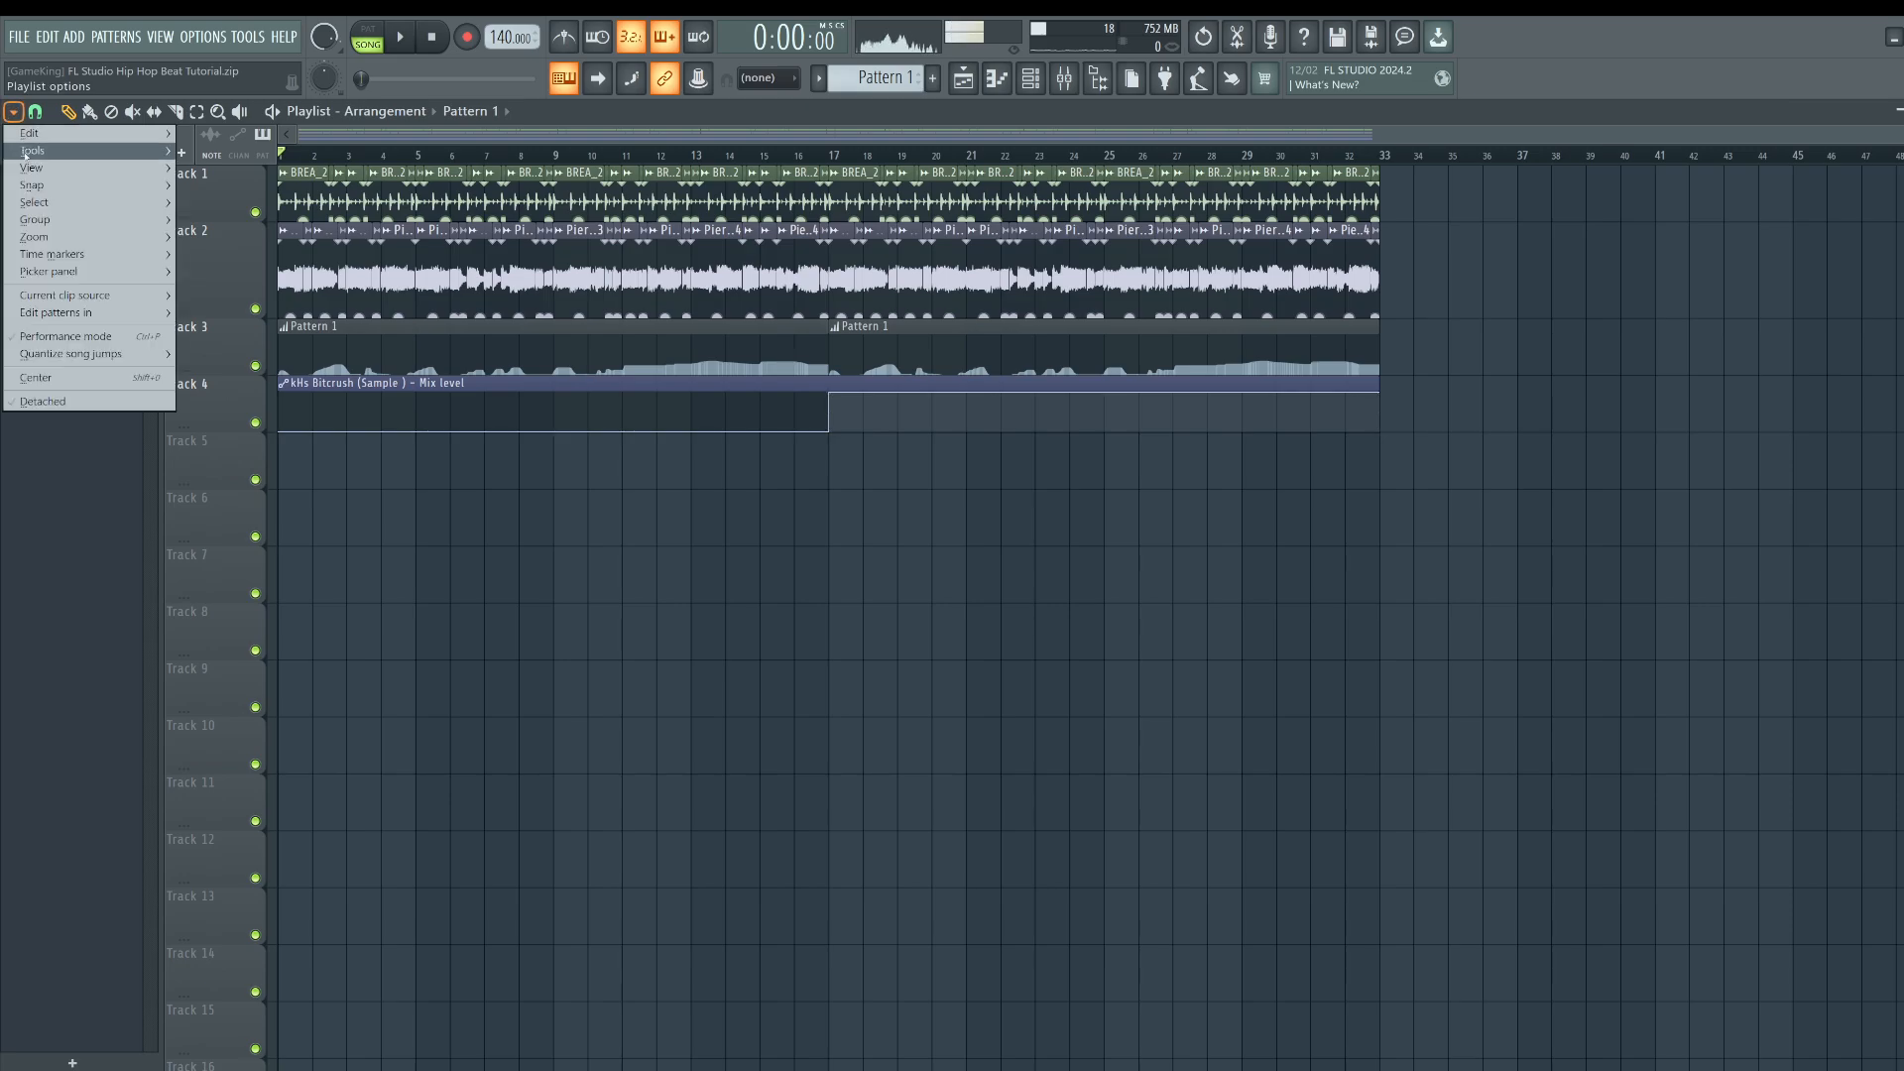
{"action": "mouse_move", "coordinate": [62, 257]}
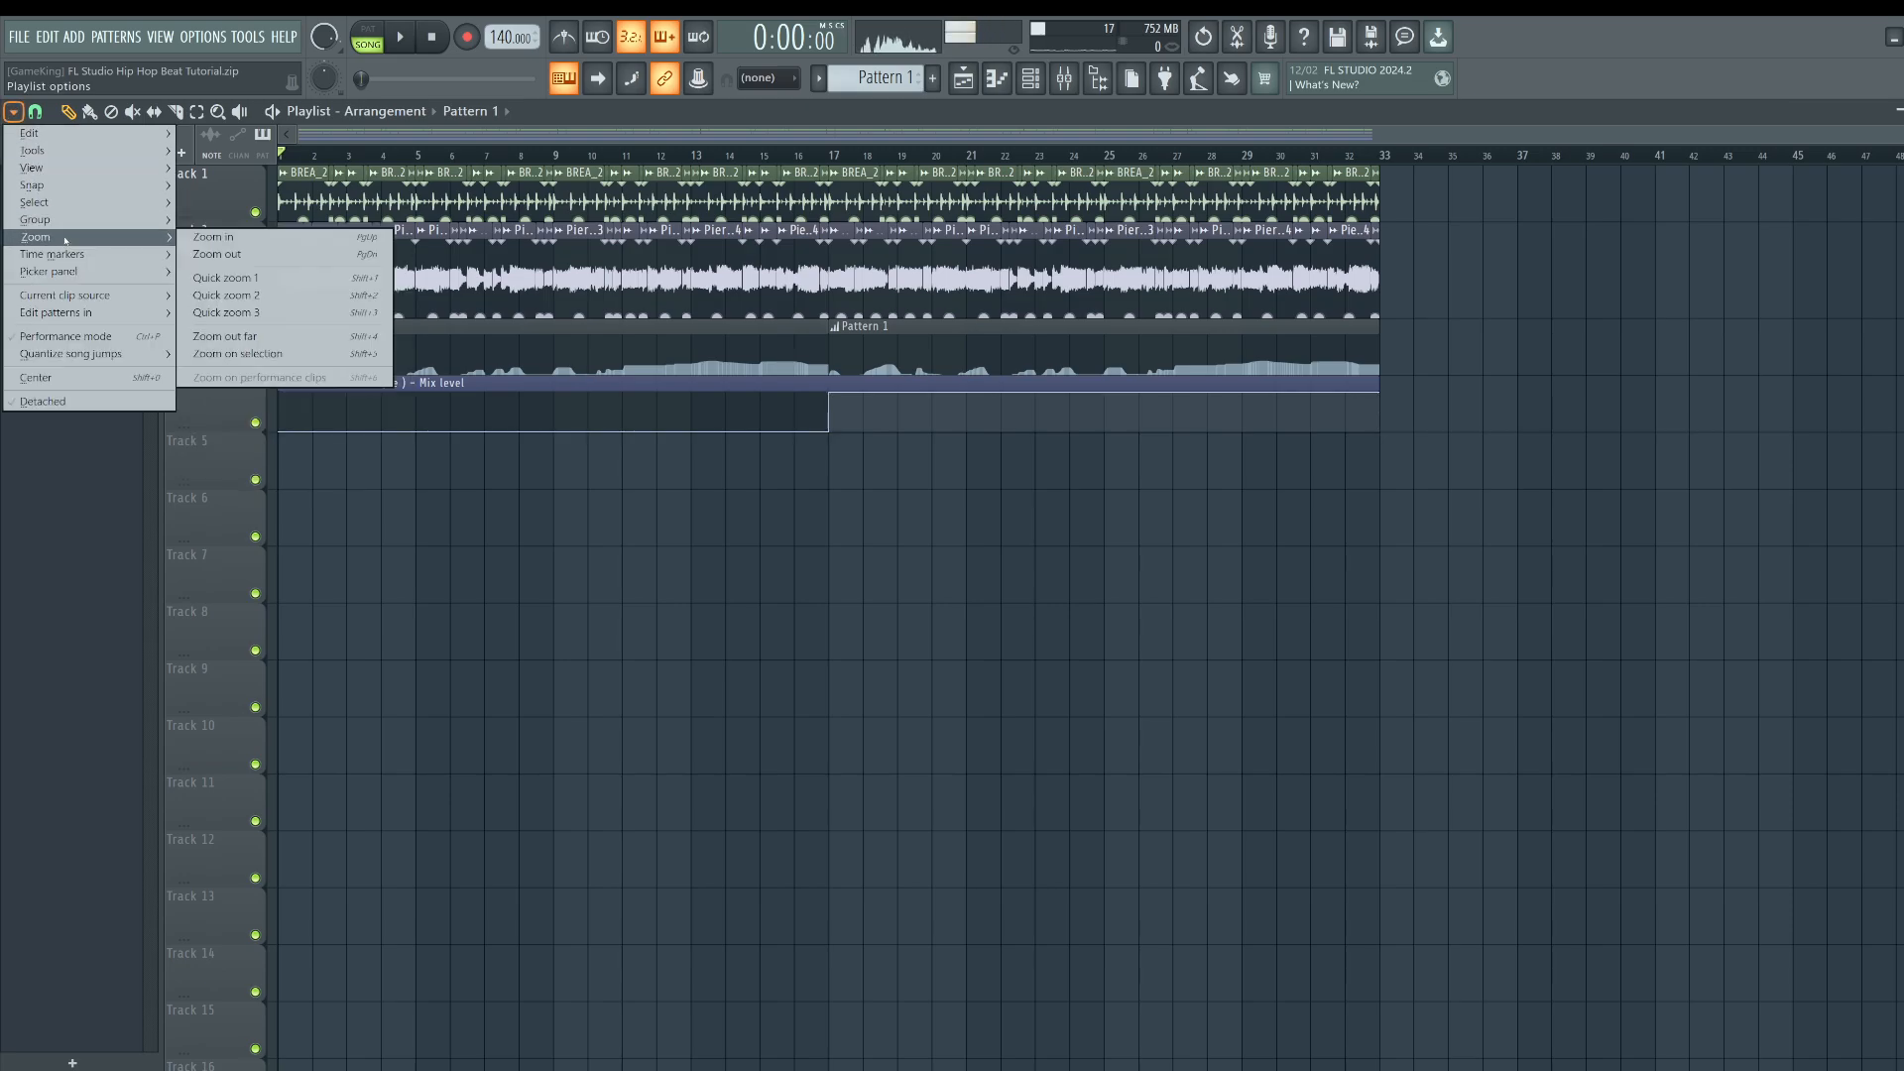
{"action": "left_click", "coordinate": [39, 541]}
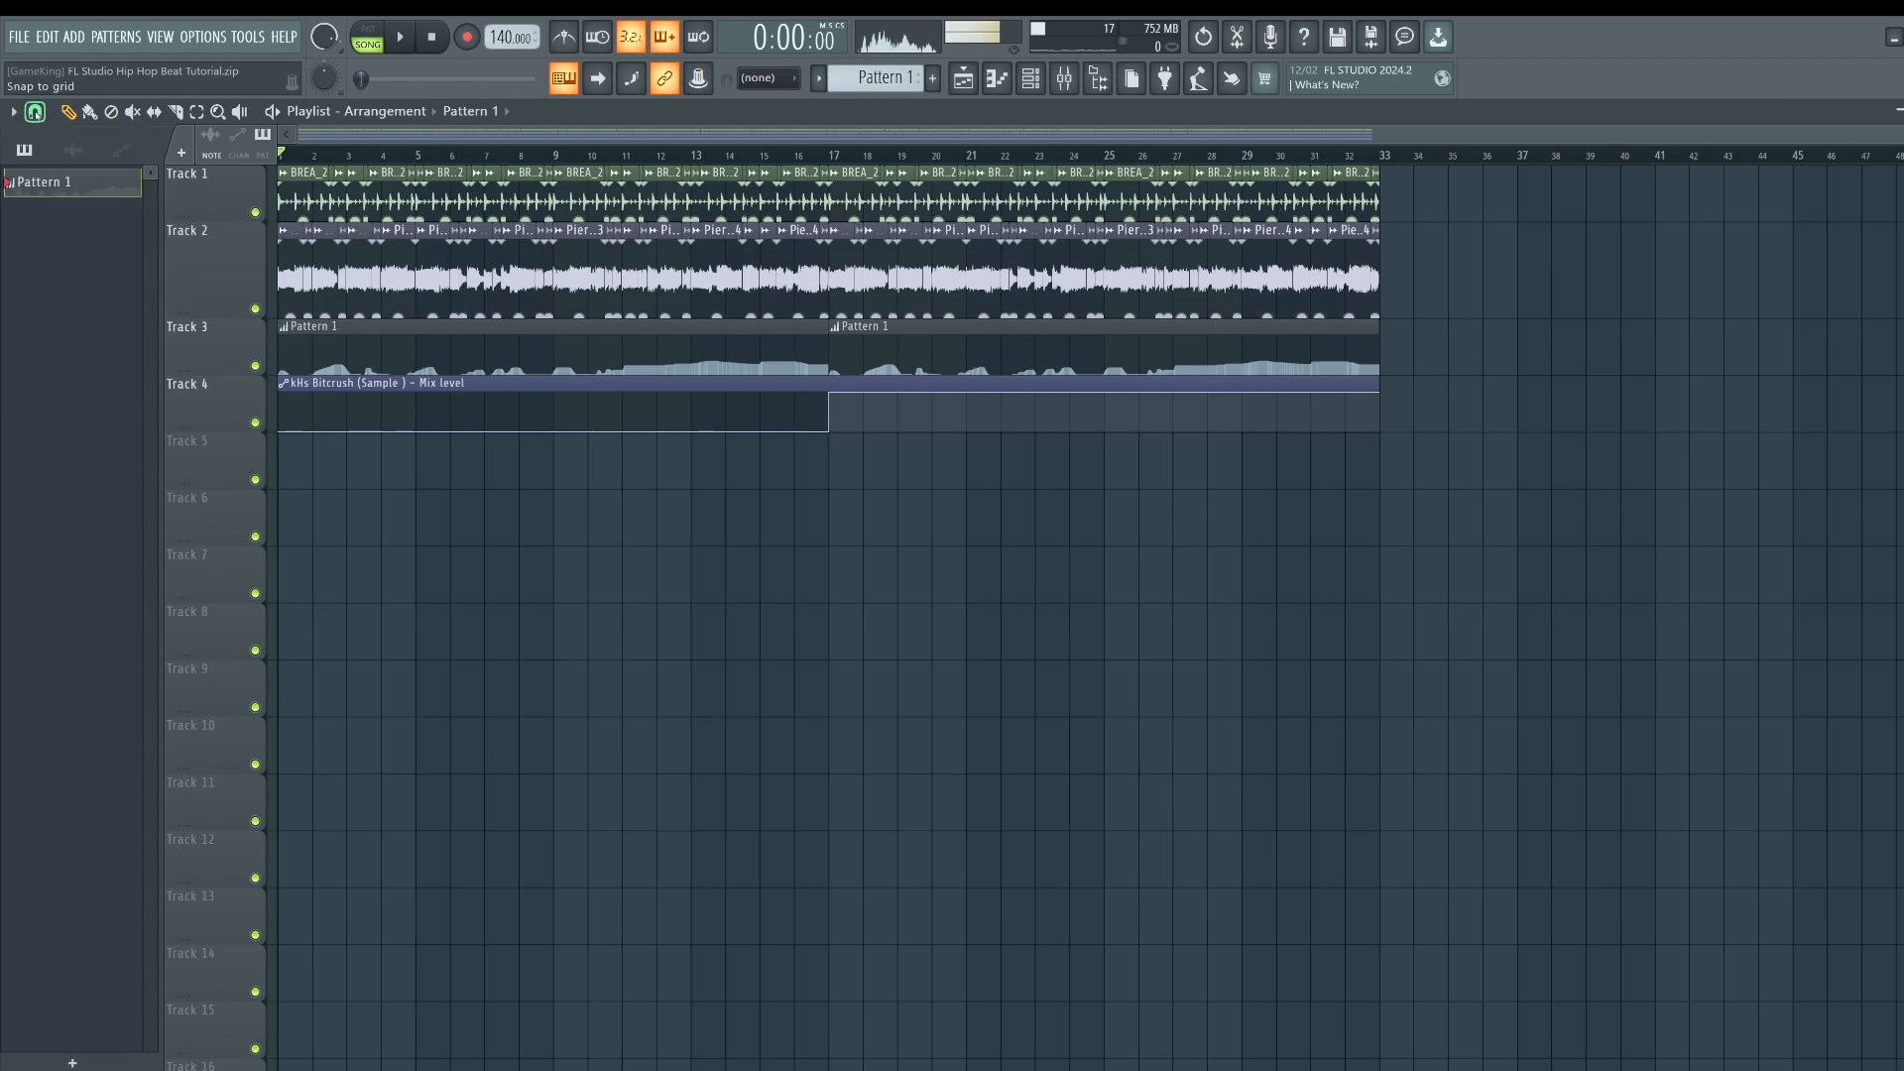
- Set the playlist's snap-to-grid to Beat
{"action": "left_click", "coordinate": [34, 111]}
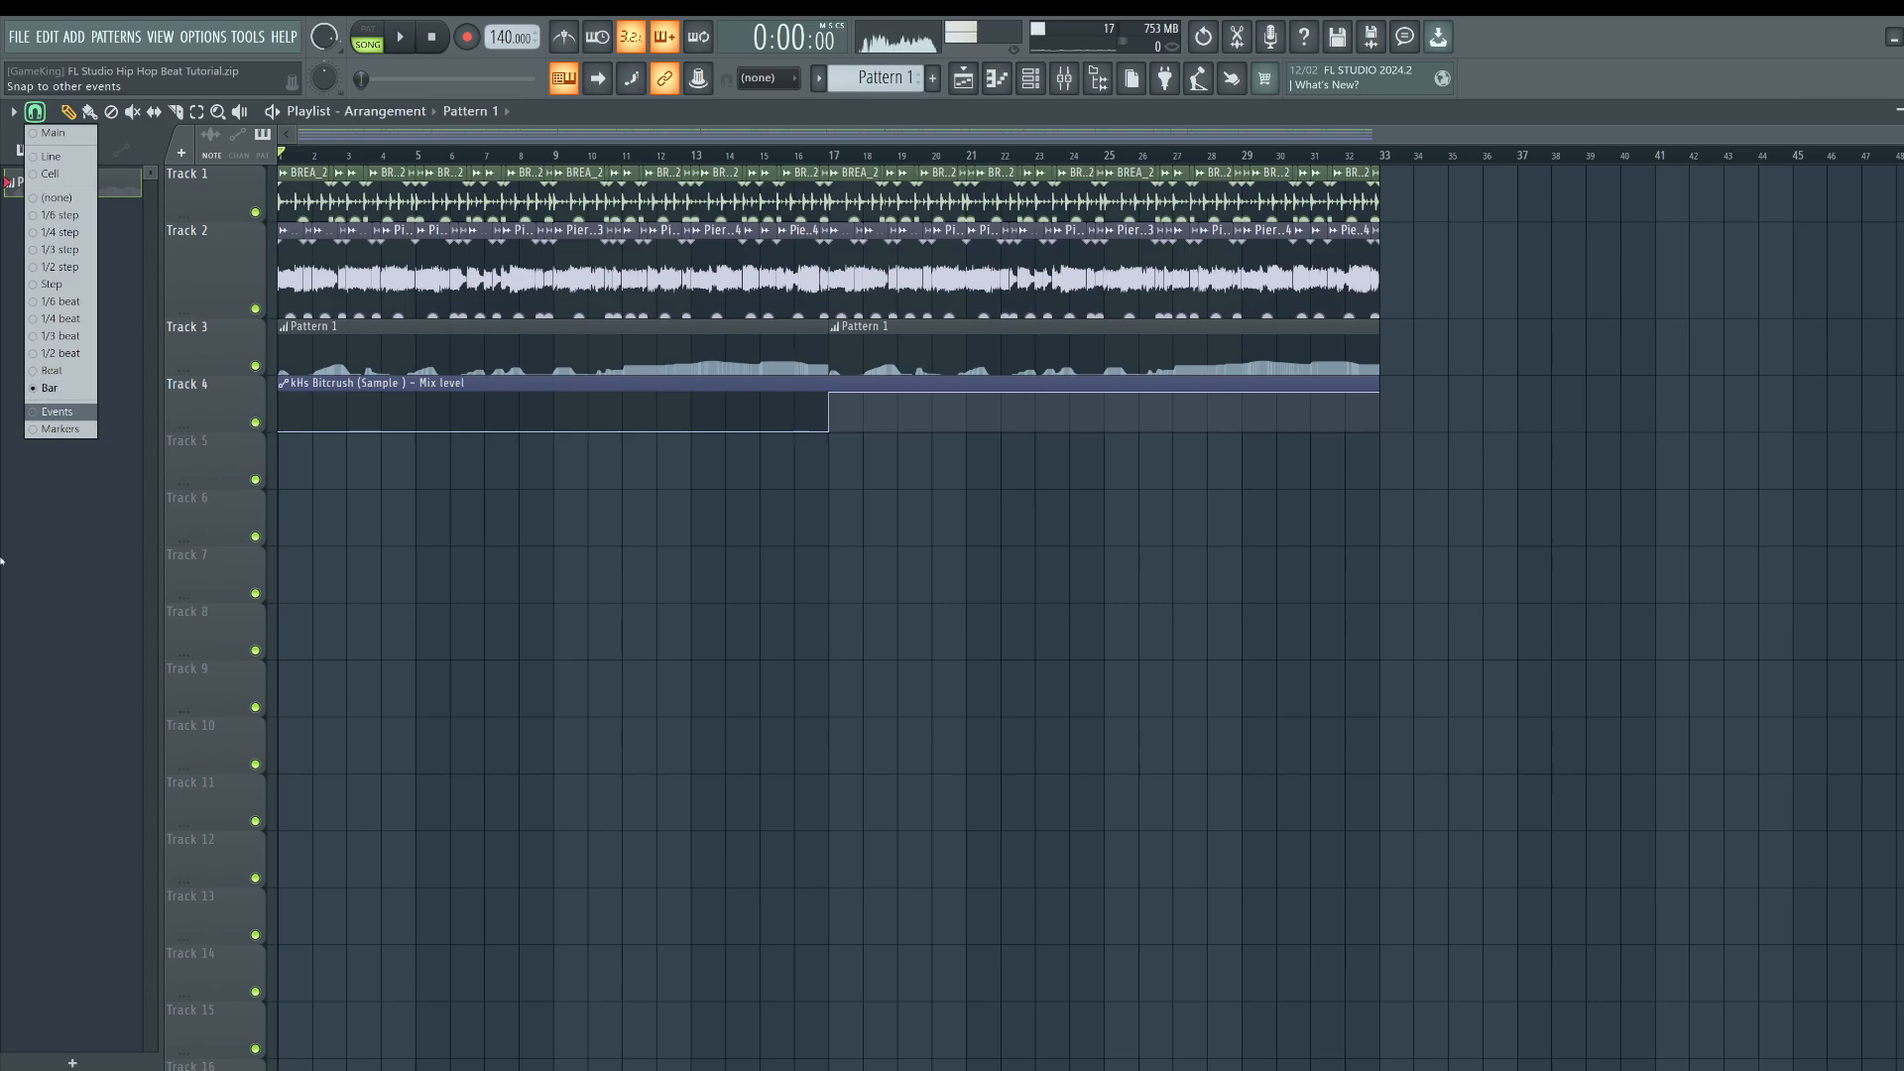
{"action": "left_click", "coordinate": [52, 370]}
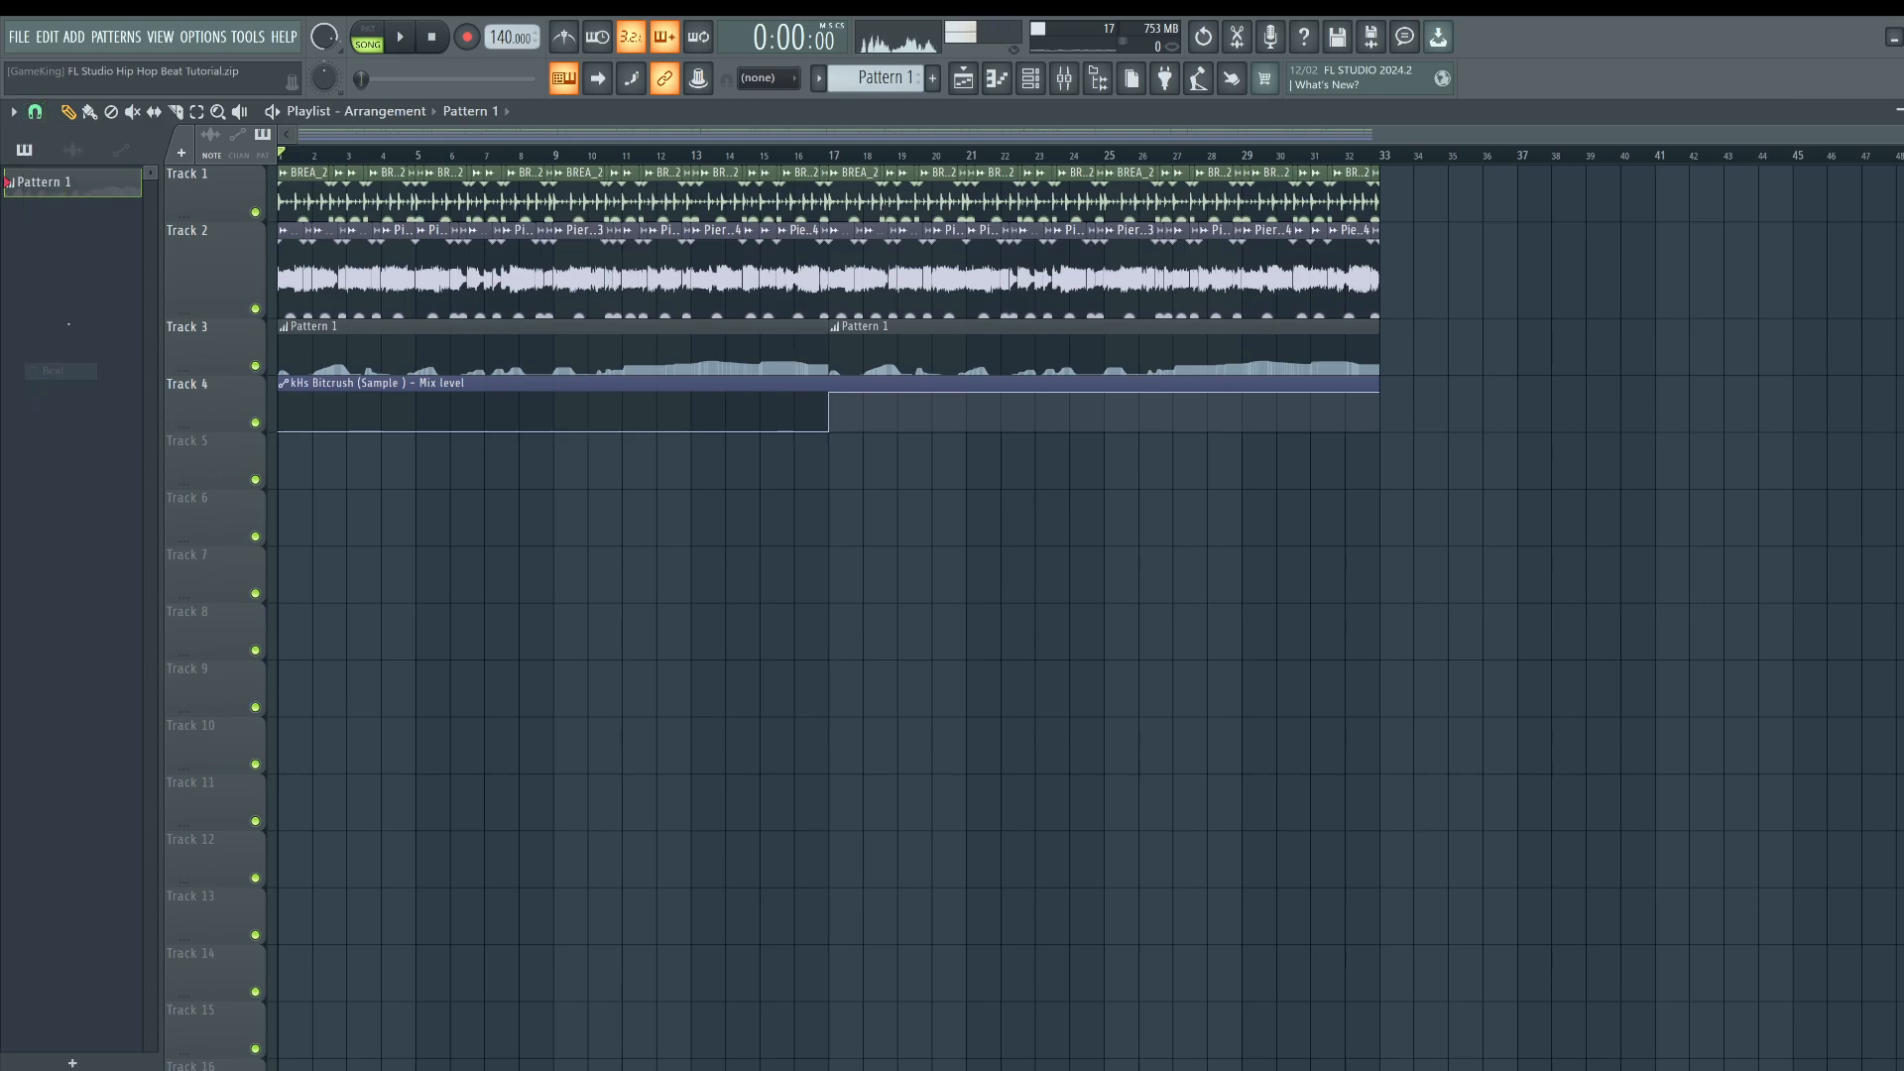
{"action": "left_click", "coordinate": [35, 111]}
{"action": "left_click", "coordinate": [89, 371]}
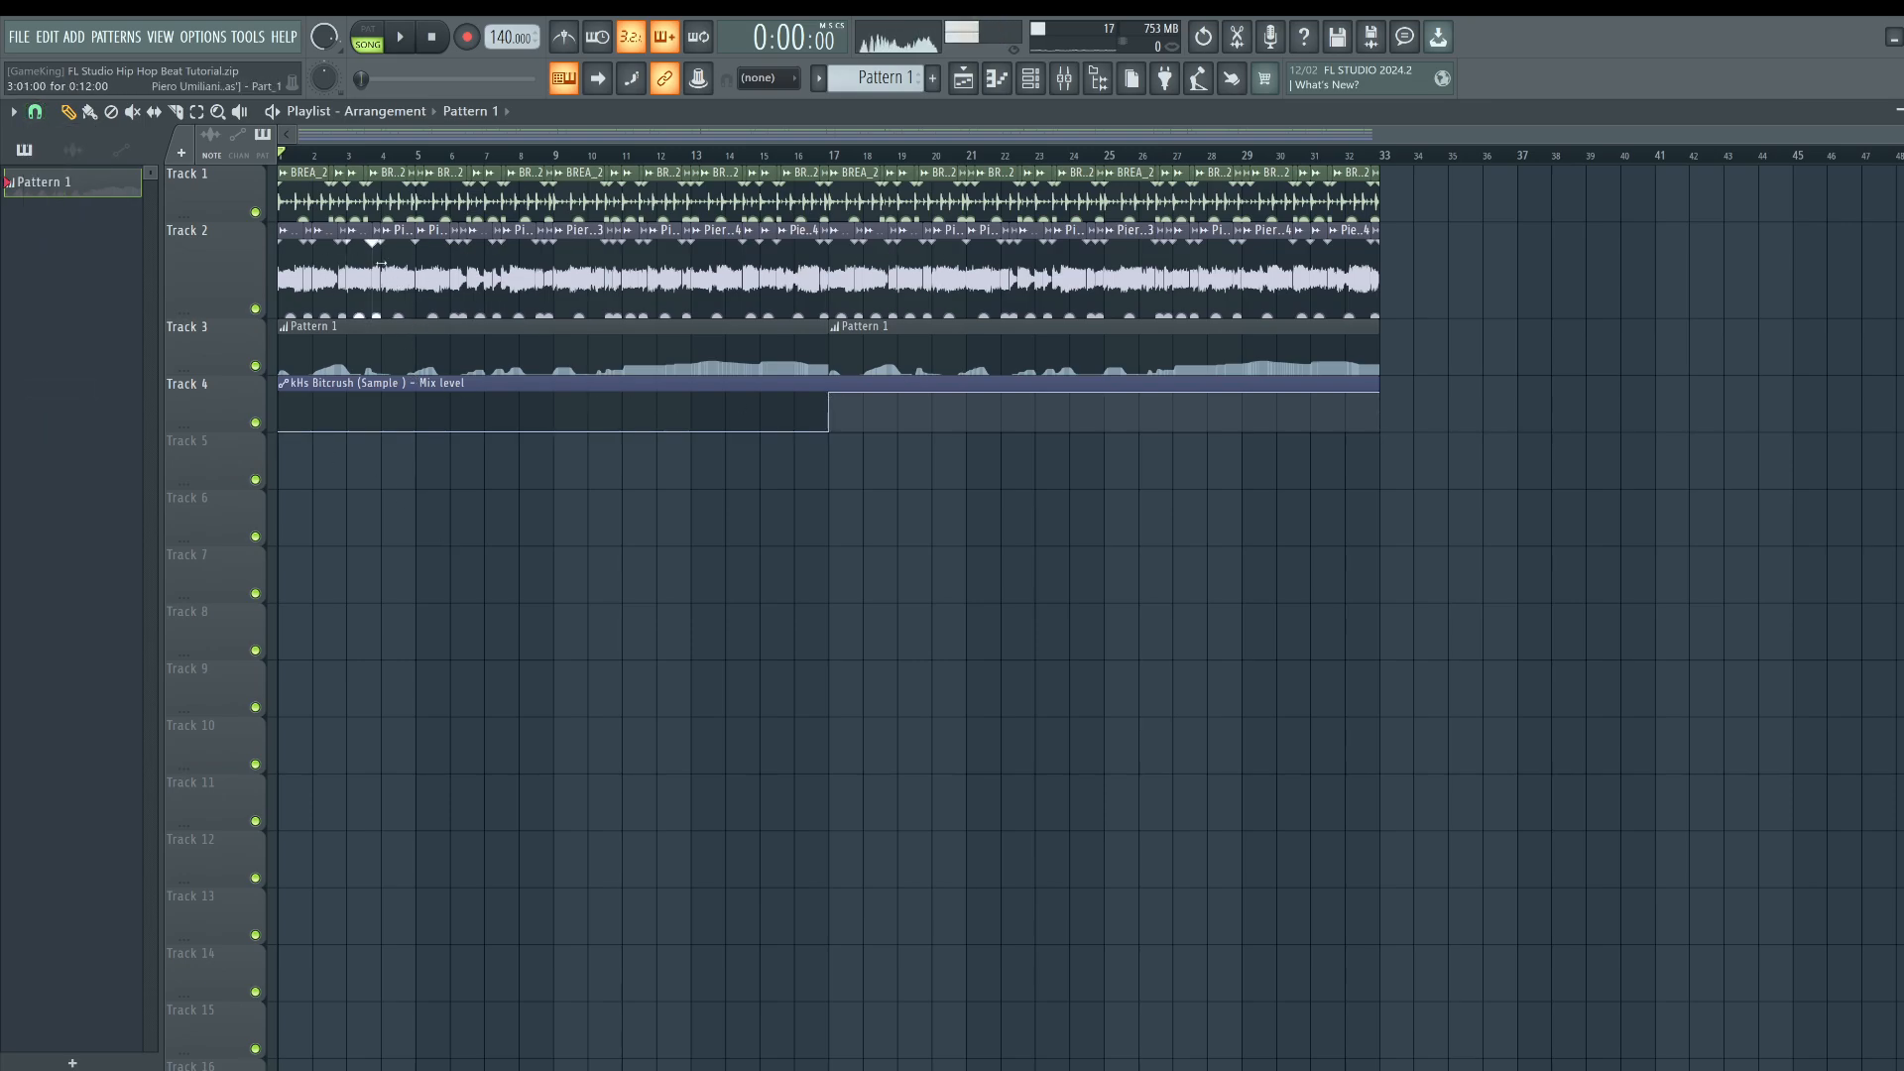
{"action": "left_click", "coordinate": [35, 112]}
{"action": "left_click", "coordinate": [485, 558]}
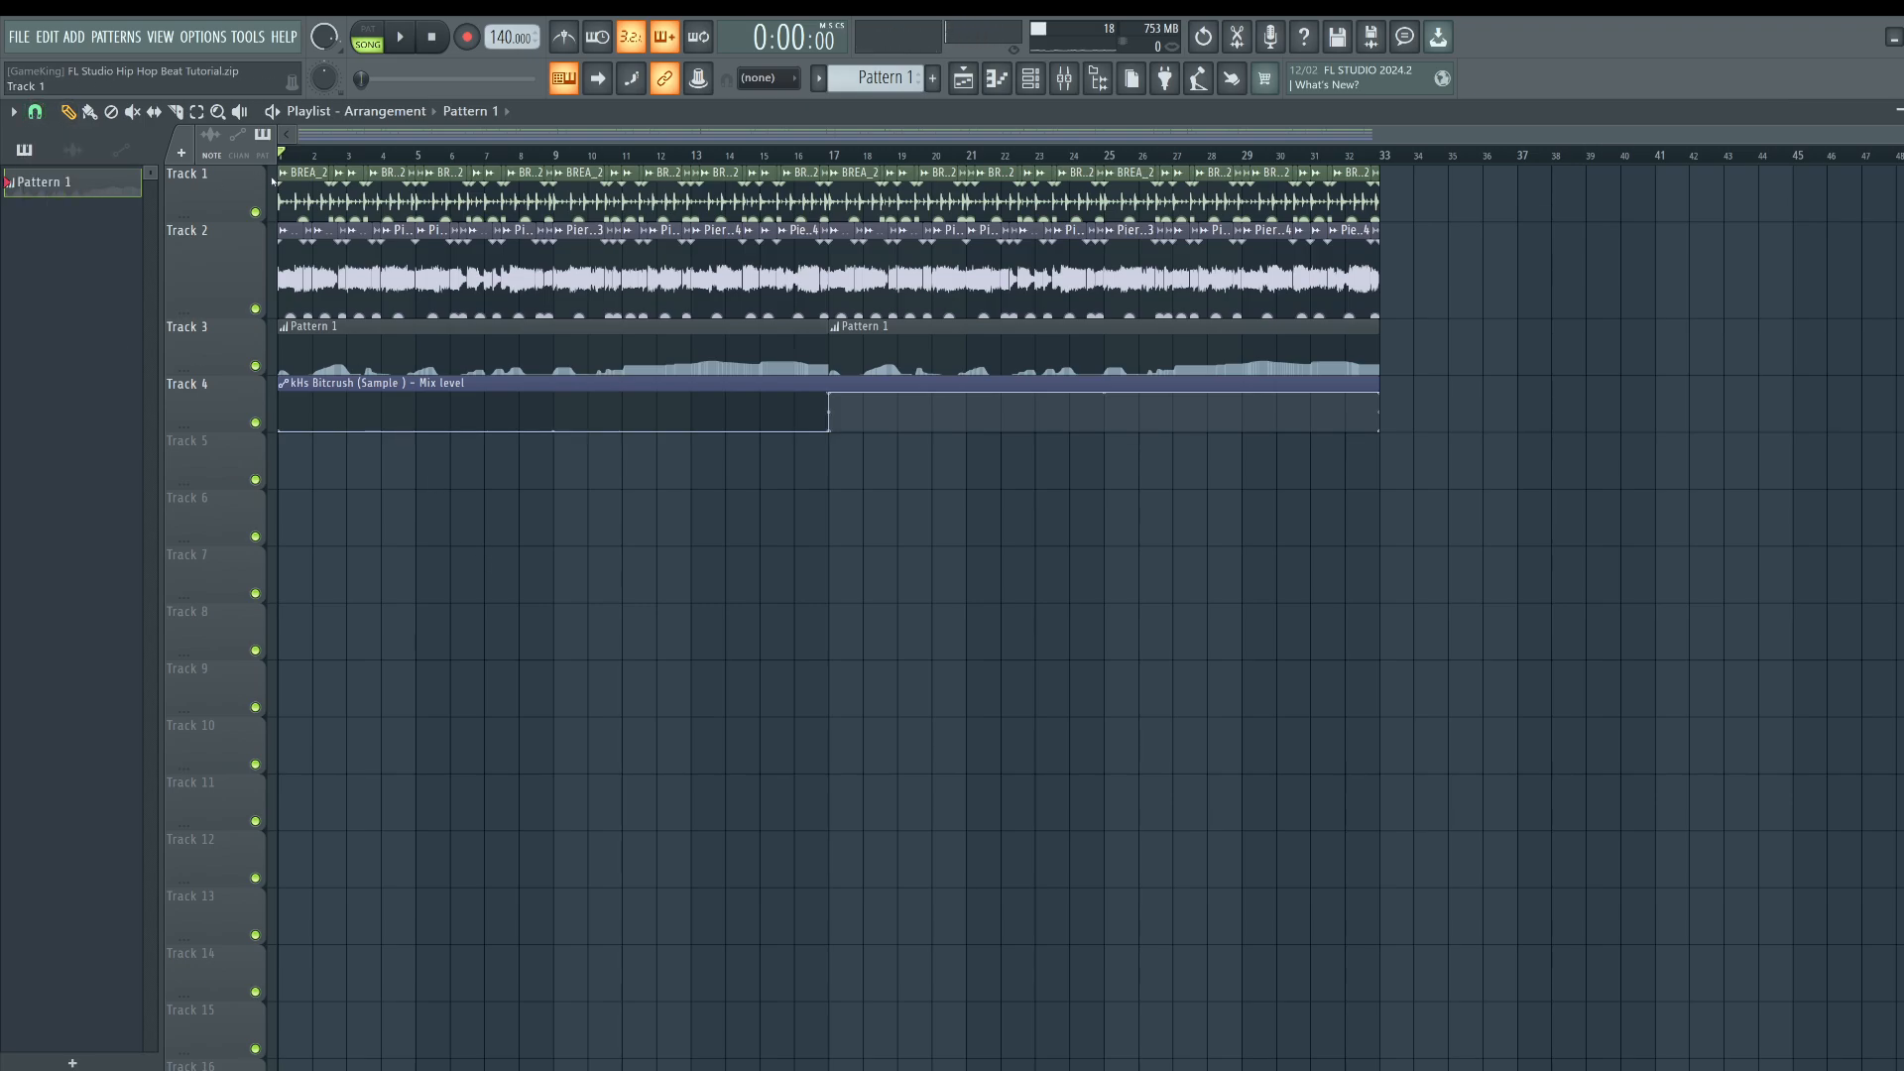
- Open the program settings and go through the MIDI and general pages to the audio device settings
{"action": "left_click", "coordinate": [219, 37]}
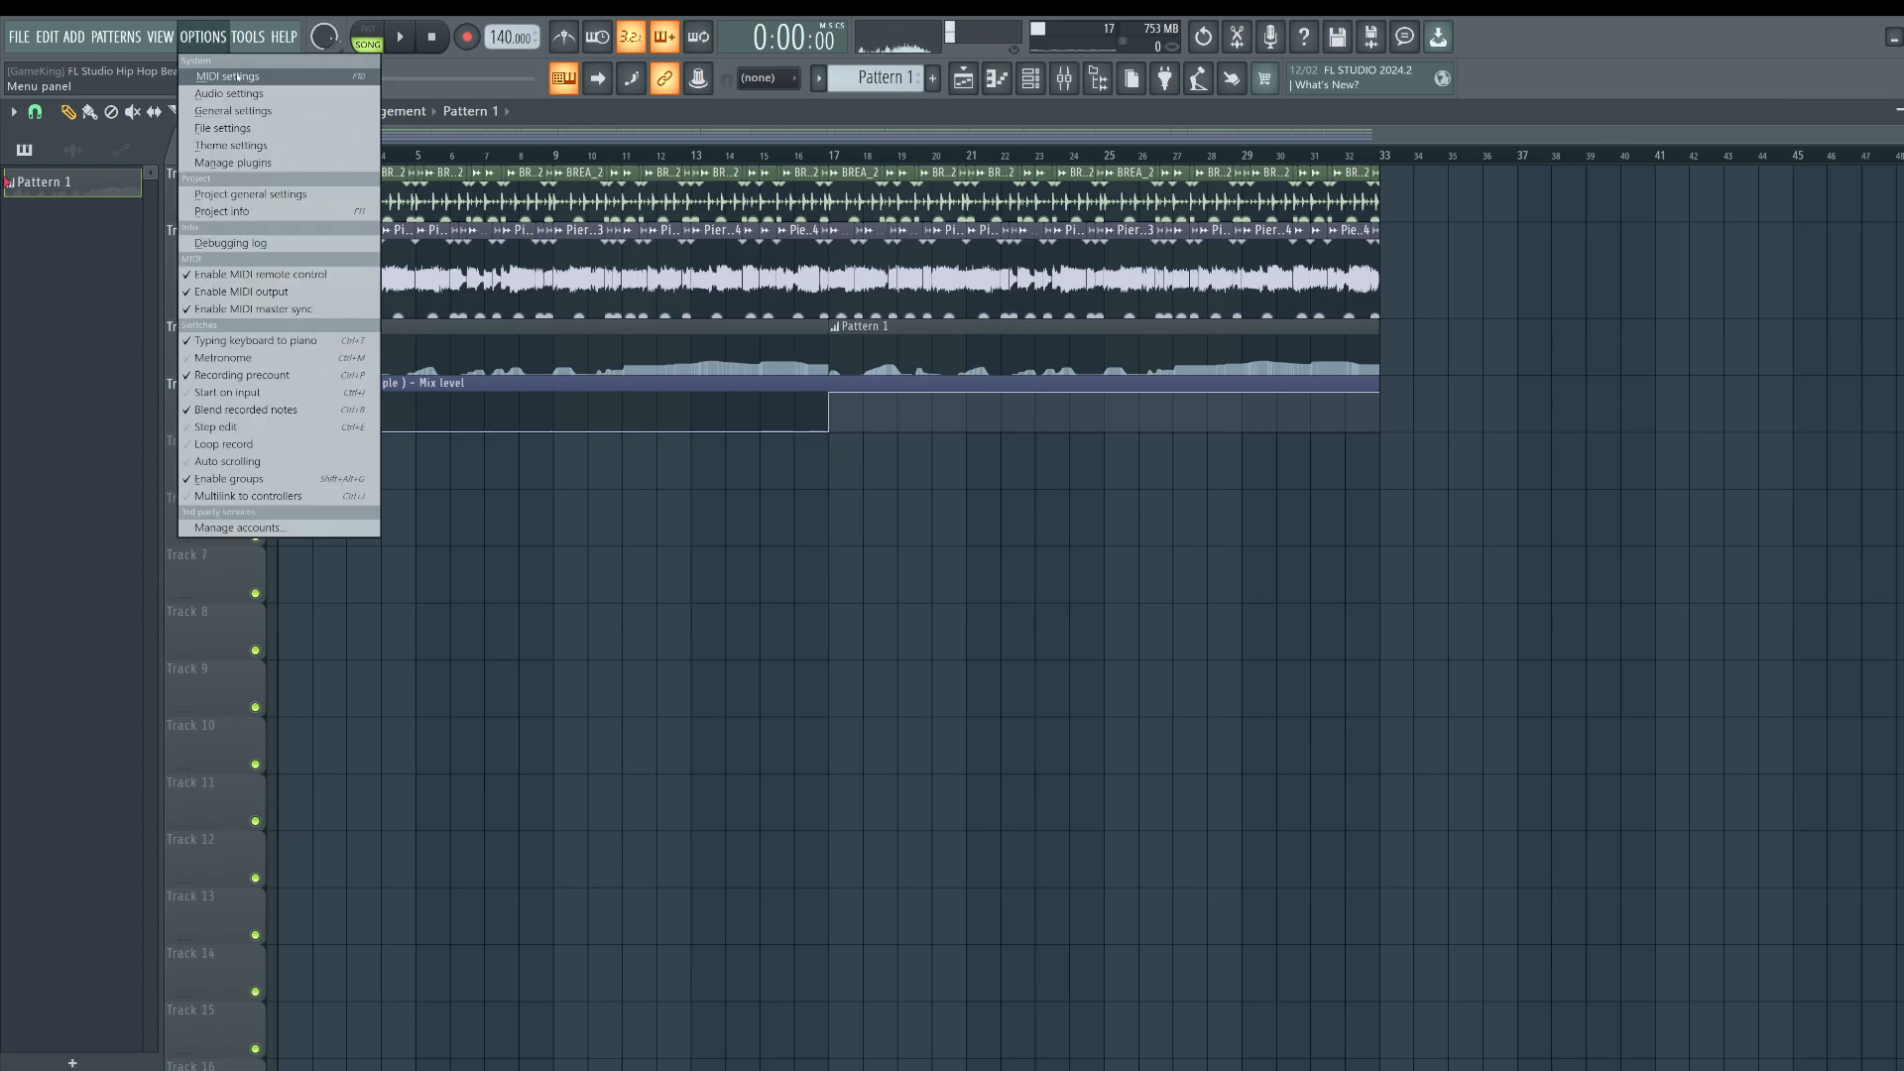
{"action": "left_click", "coordinate": [238, 76]}
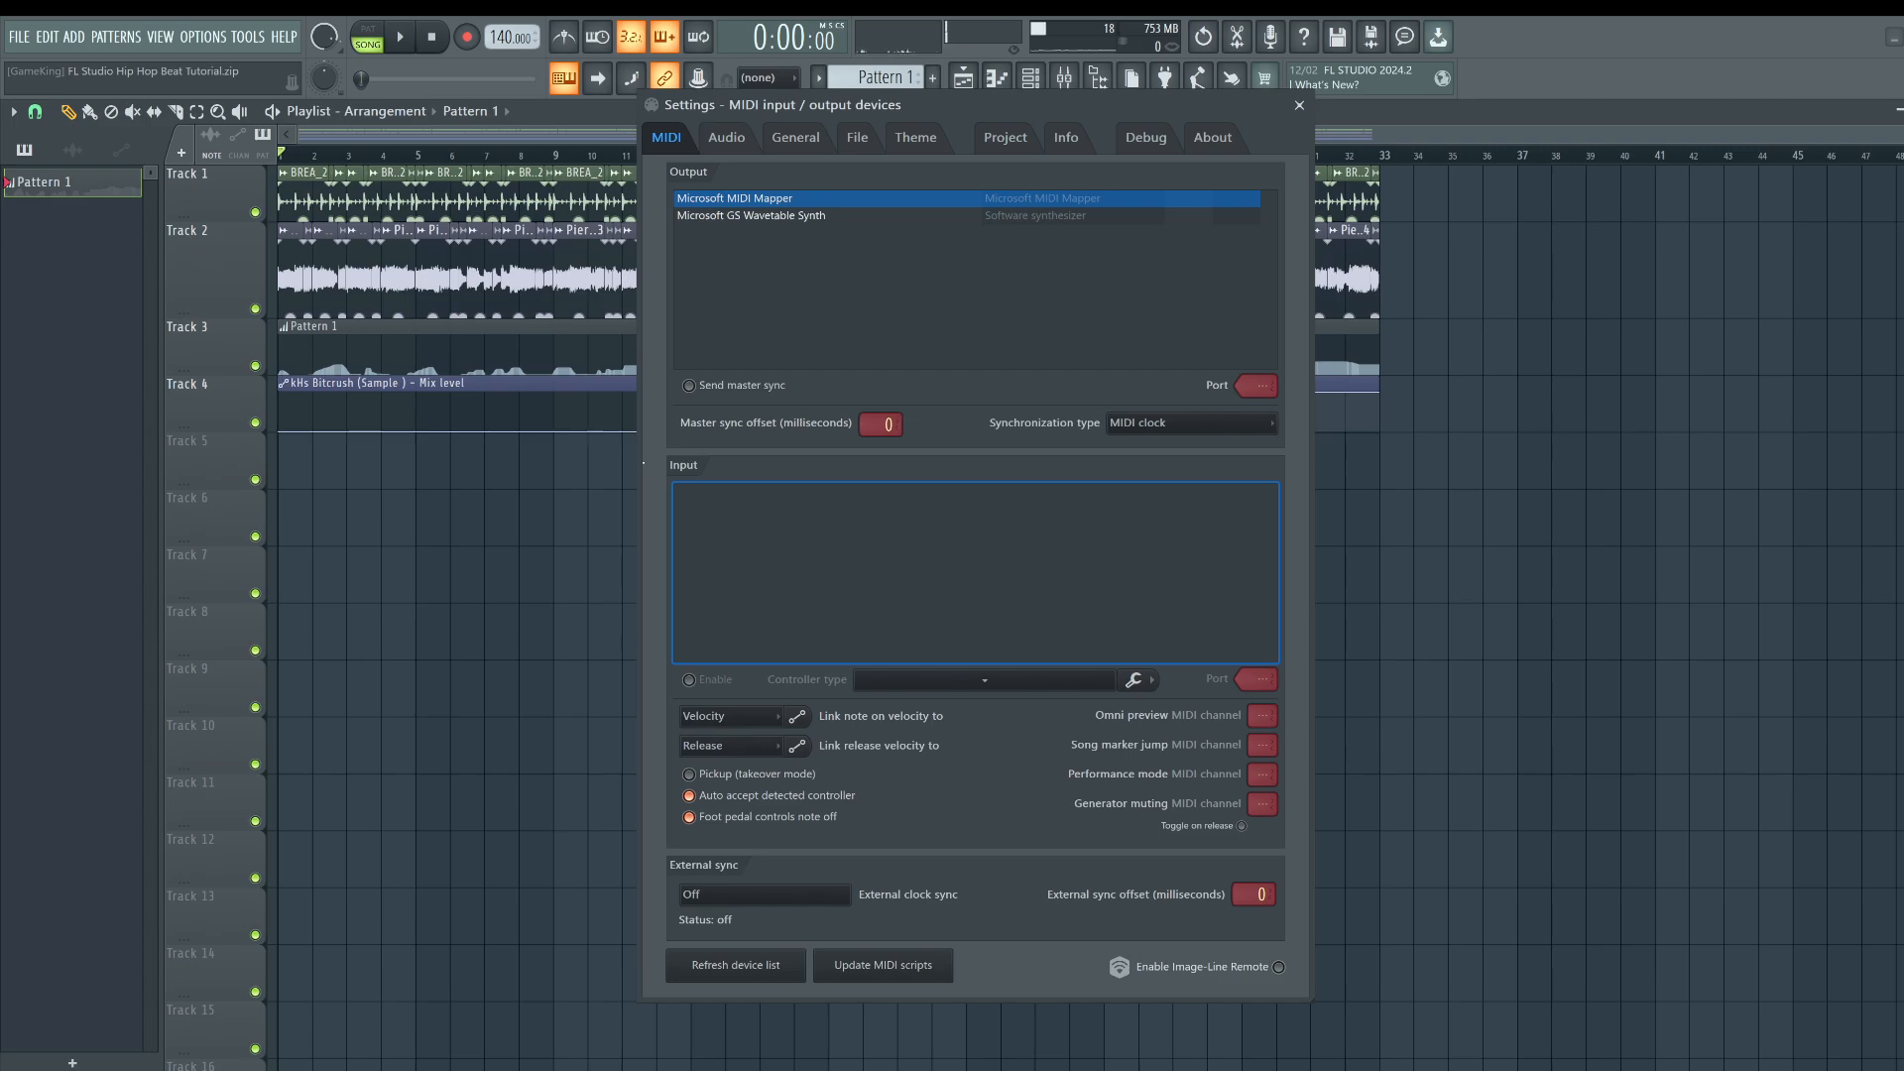
{"action": "left_click", "coordinate": [795, 136]}
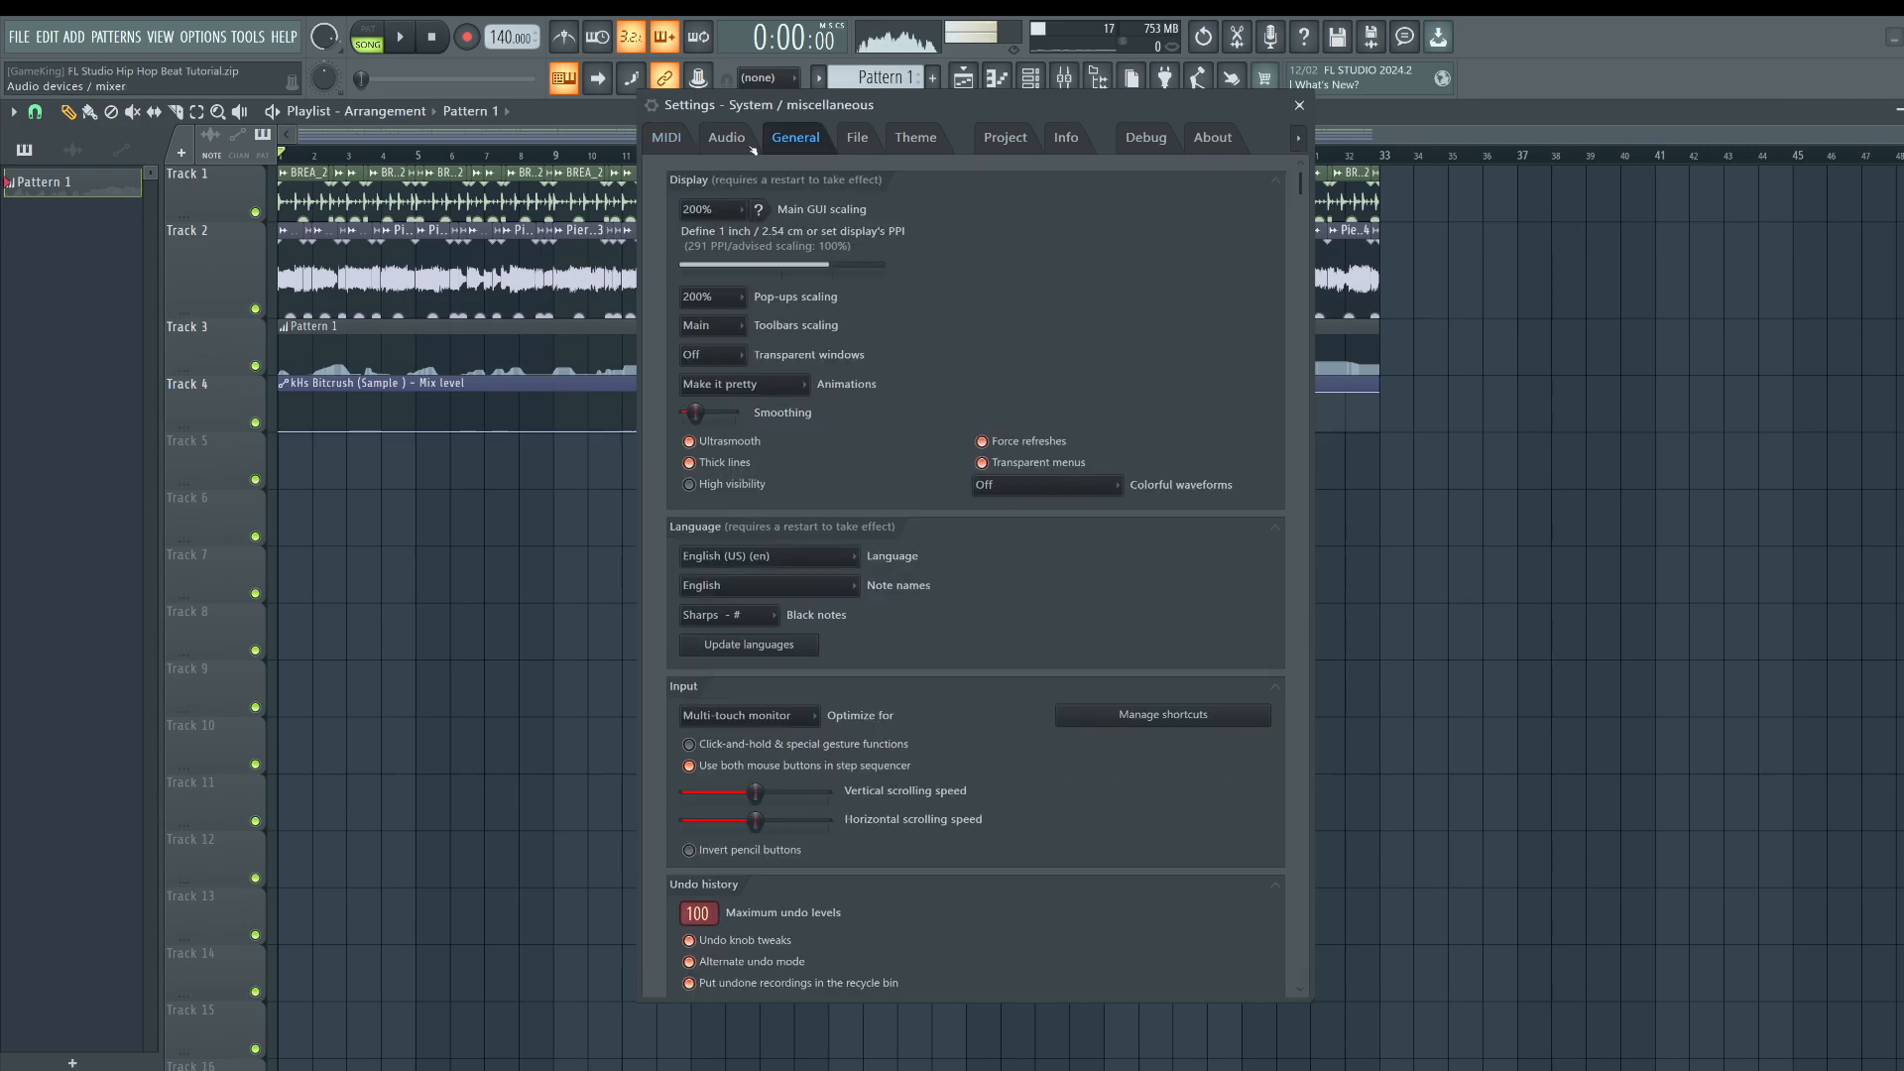
{"action": "left_click", "coordinate": [727, 137]}
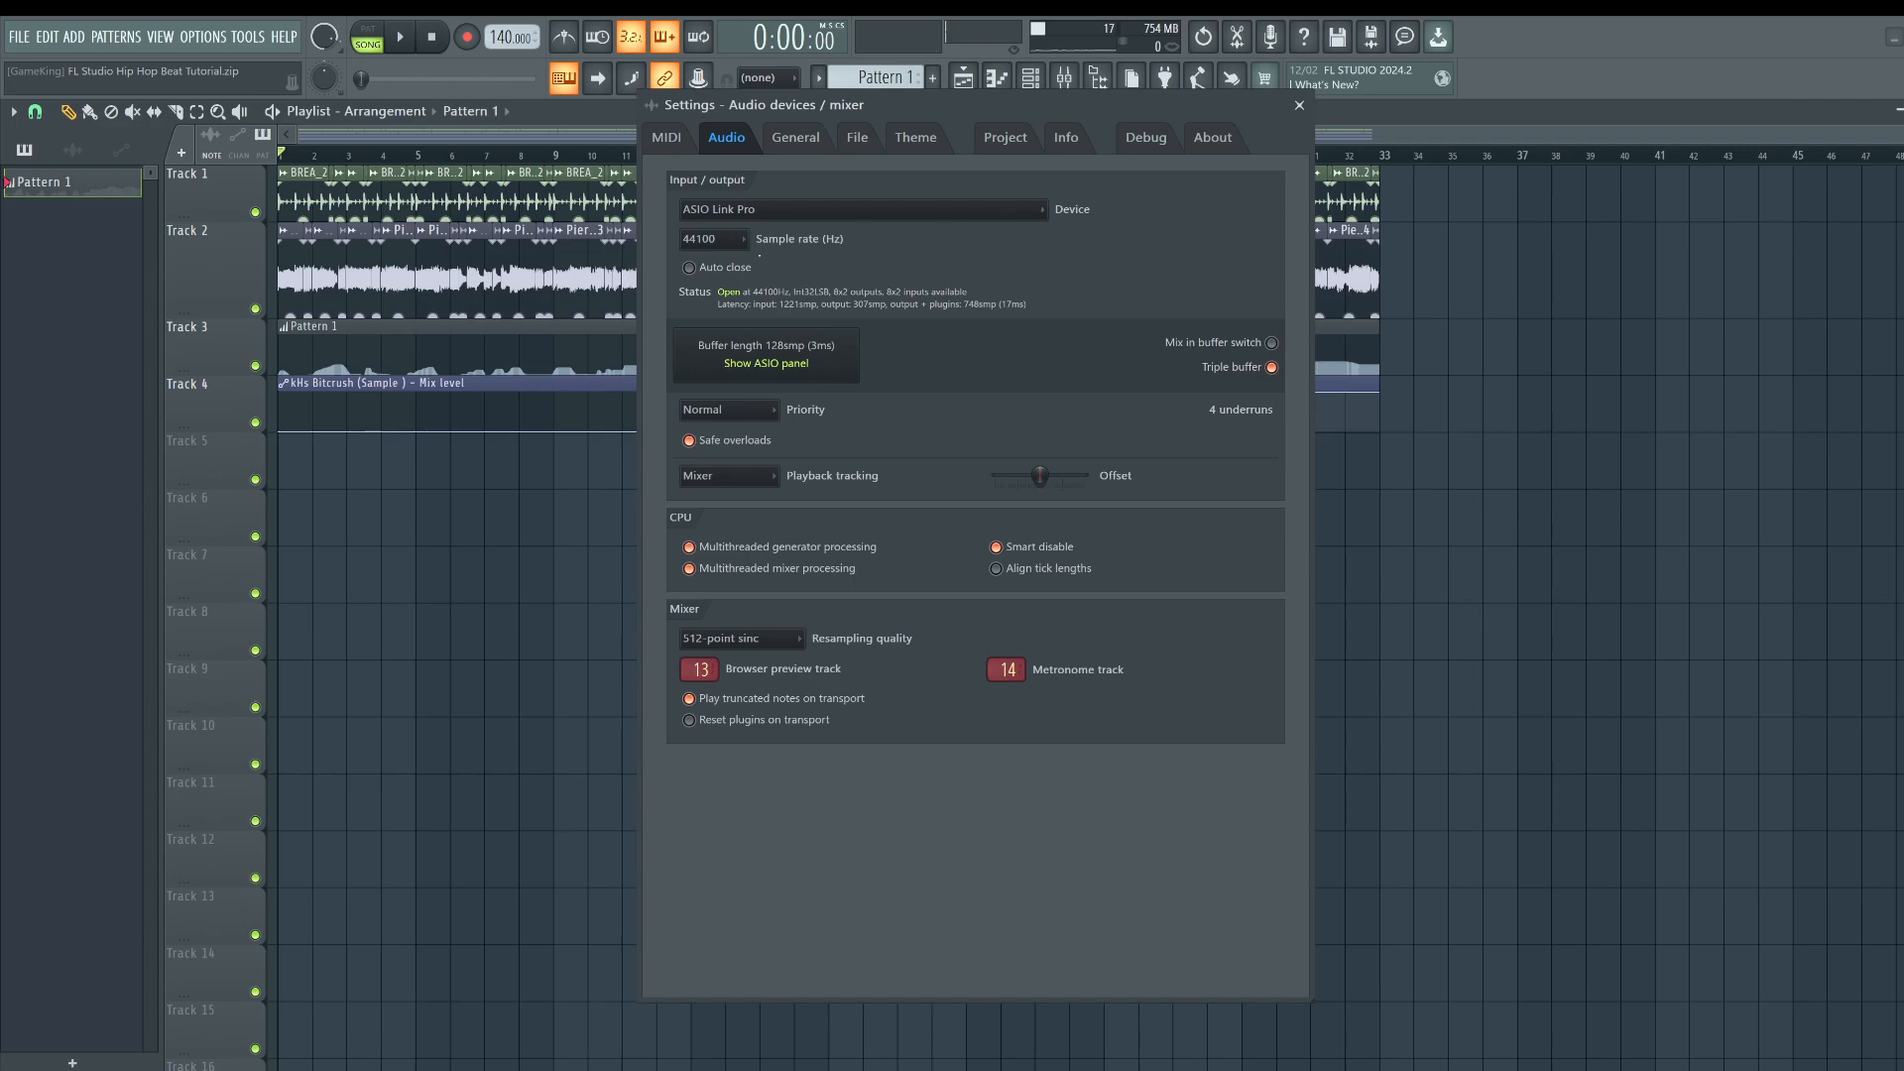
- Examine the installed DirectSound and ASIO devices available for audio input and output
{"action": "left_click", "coordinate": [848, 209]}
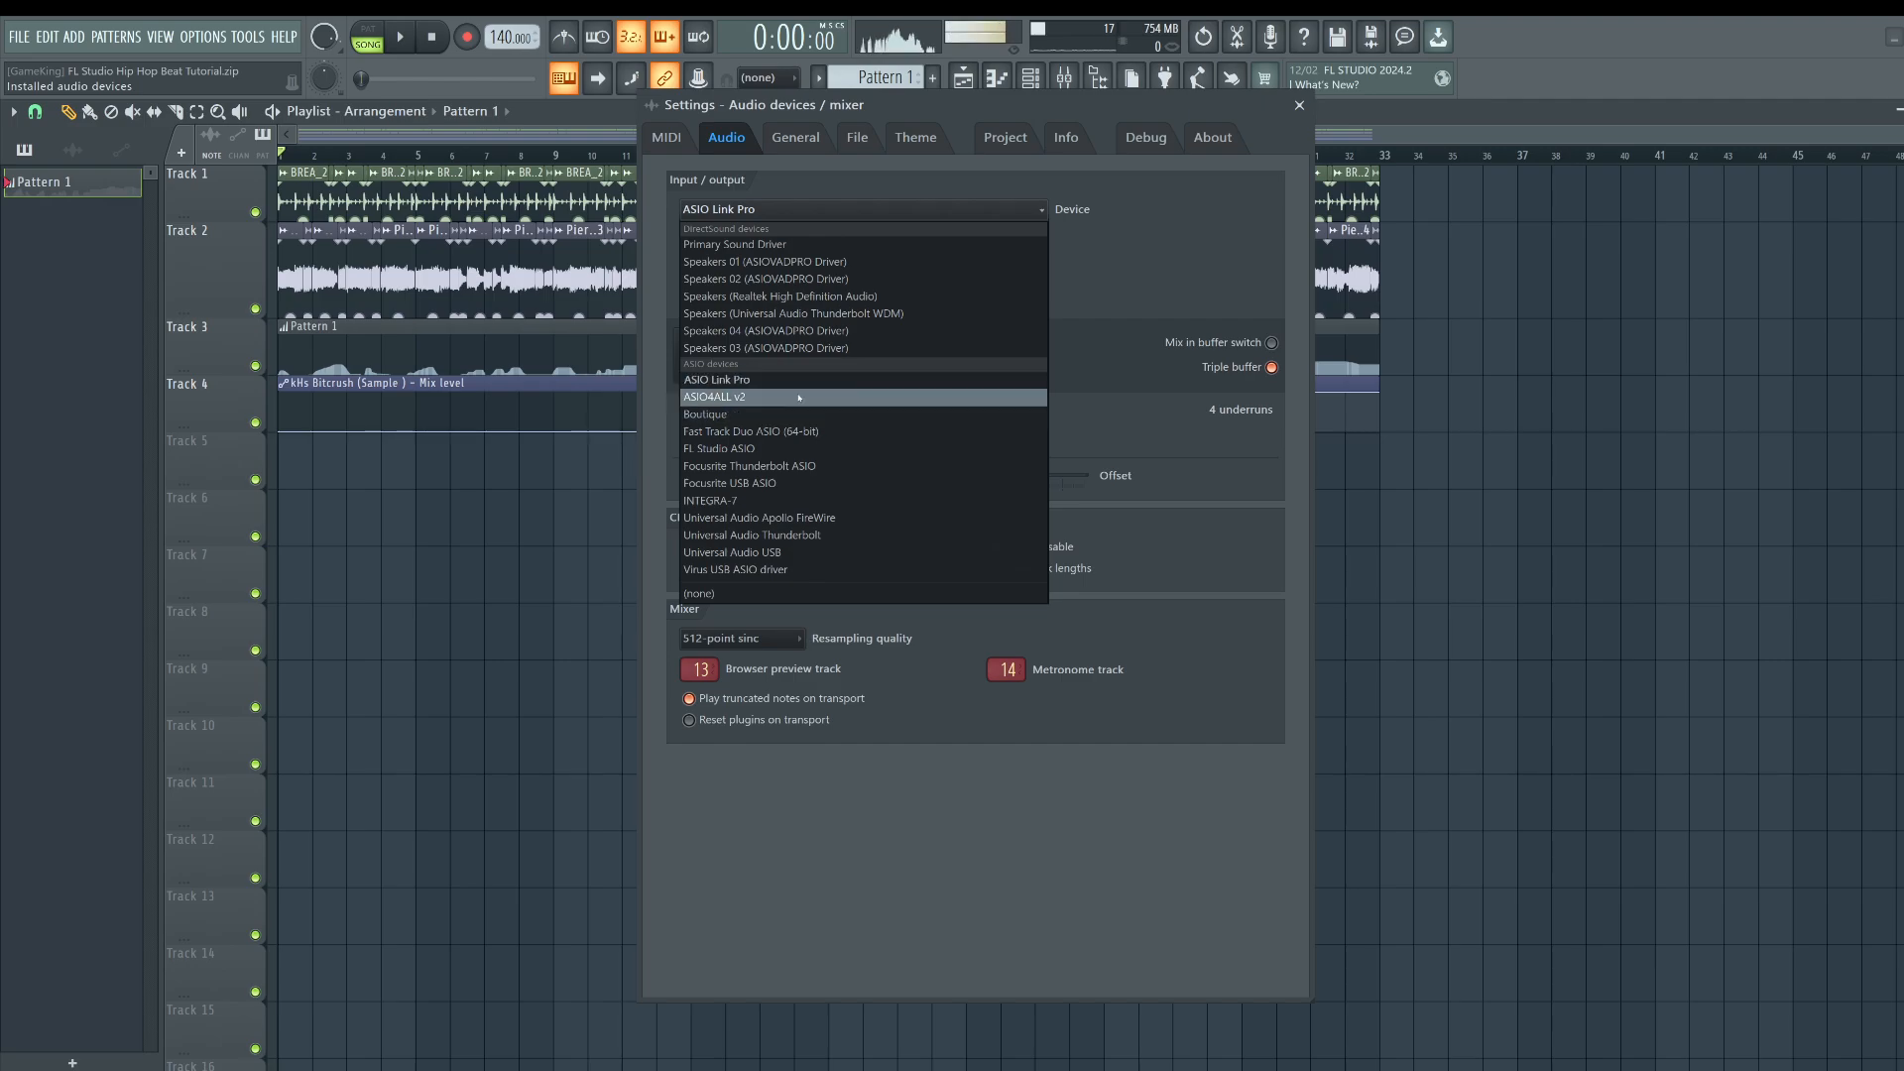
{"action": "left_click", "coordinate": [1116, 215]}
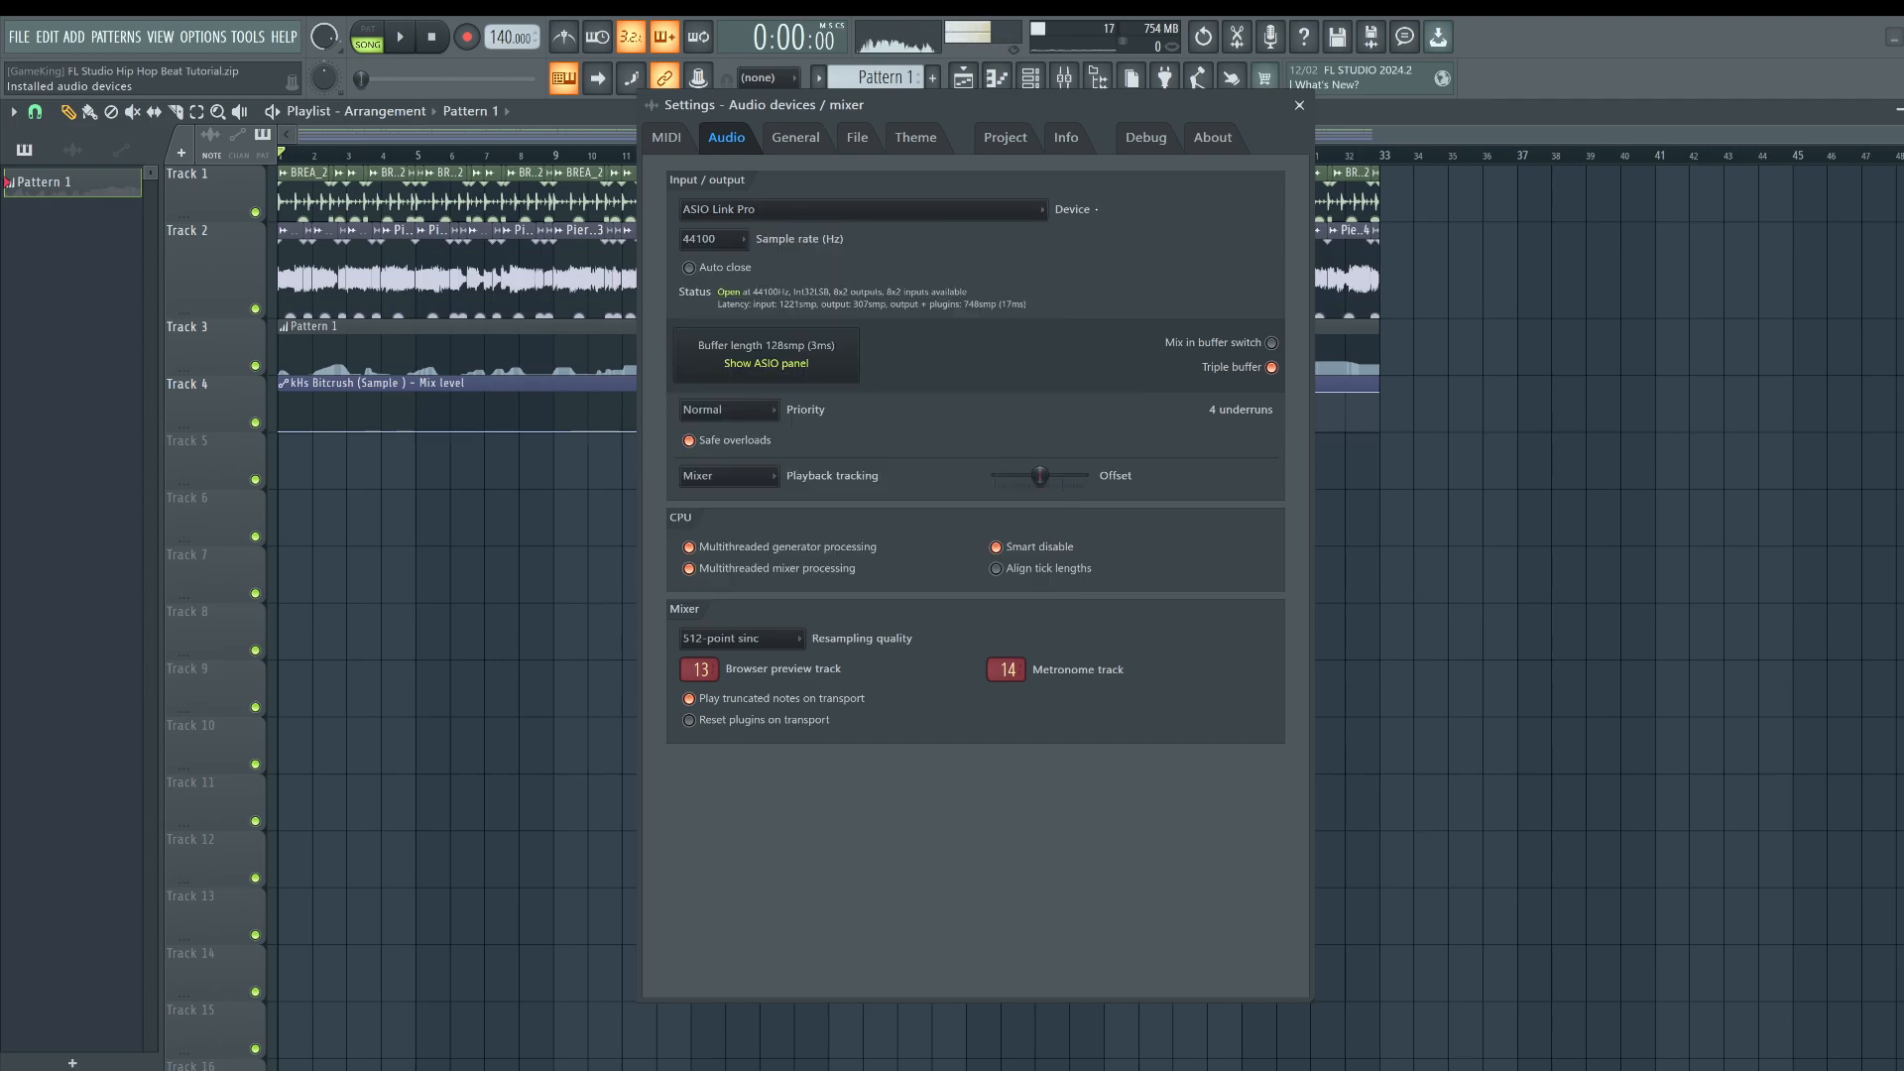
{"action": "left_click", "coordinate": [815, 211]}
{"action": "left_click", "coordinate": [1157, 235]}
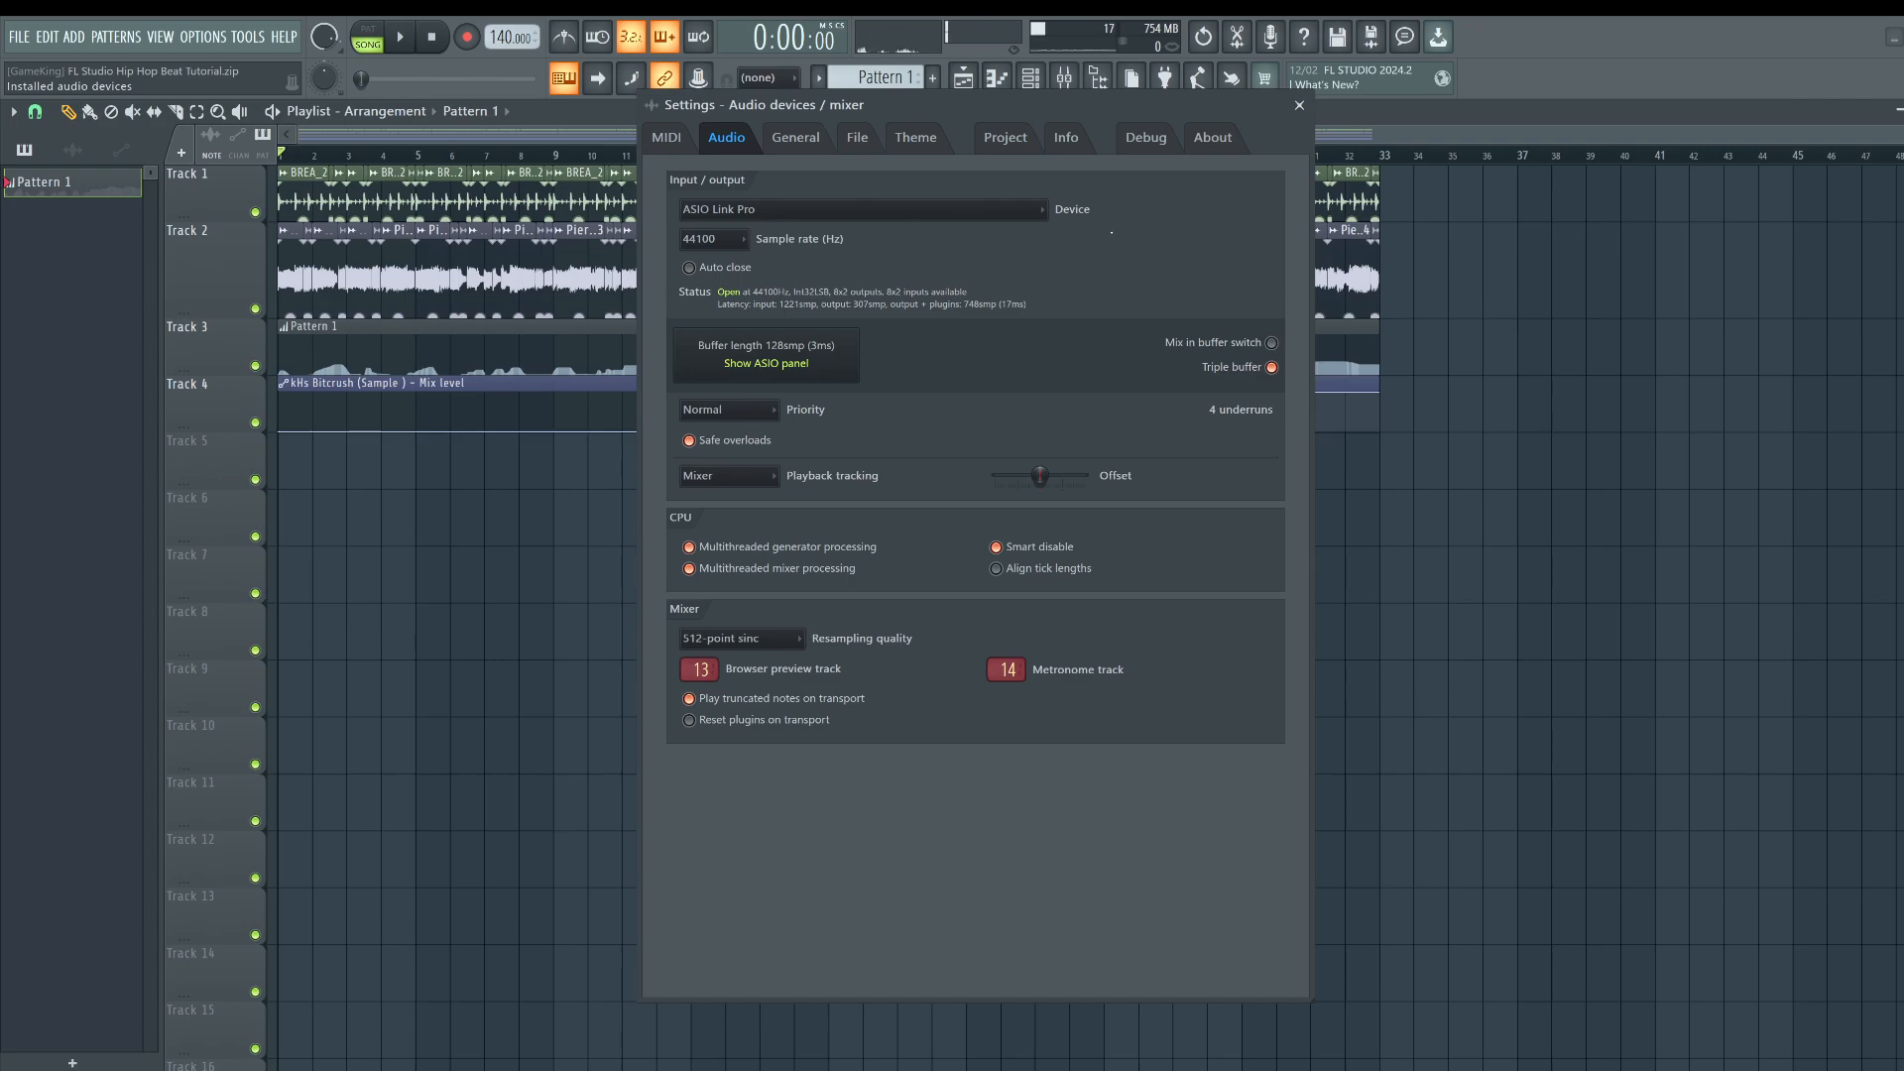
{"action": "left_click", "coordinate": [853, 210]}
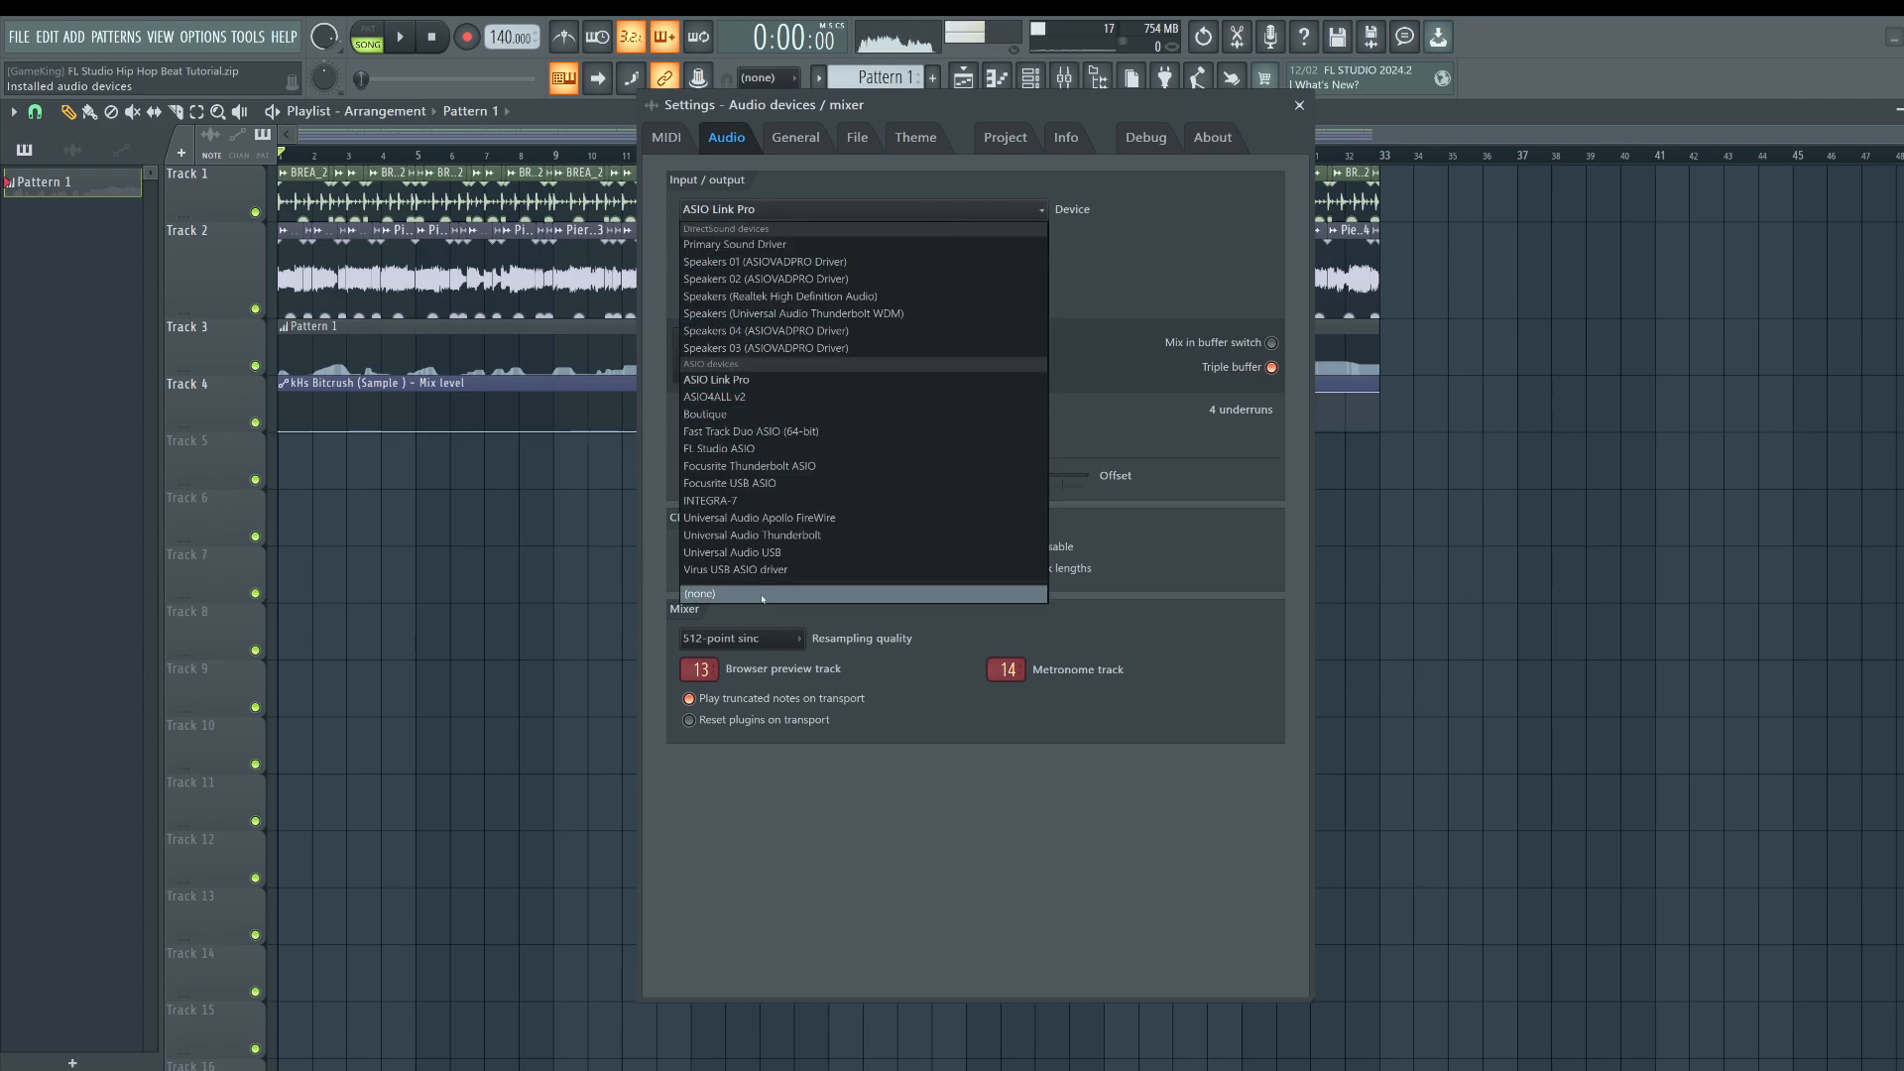
{"action": "left_click", "coordinate": [1194, 226]}
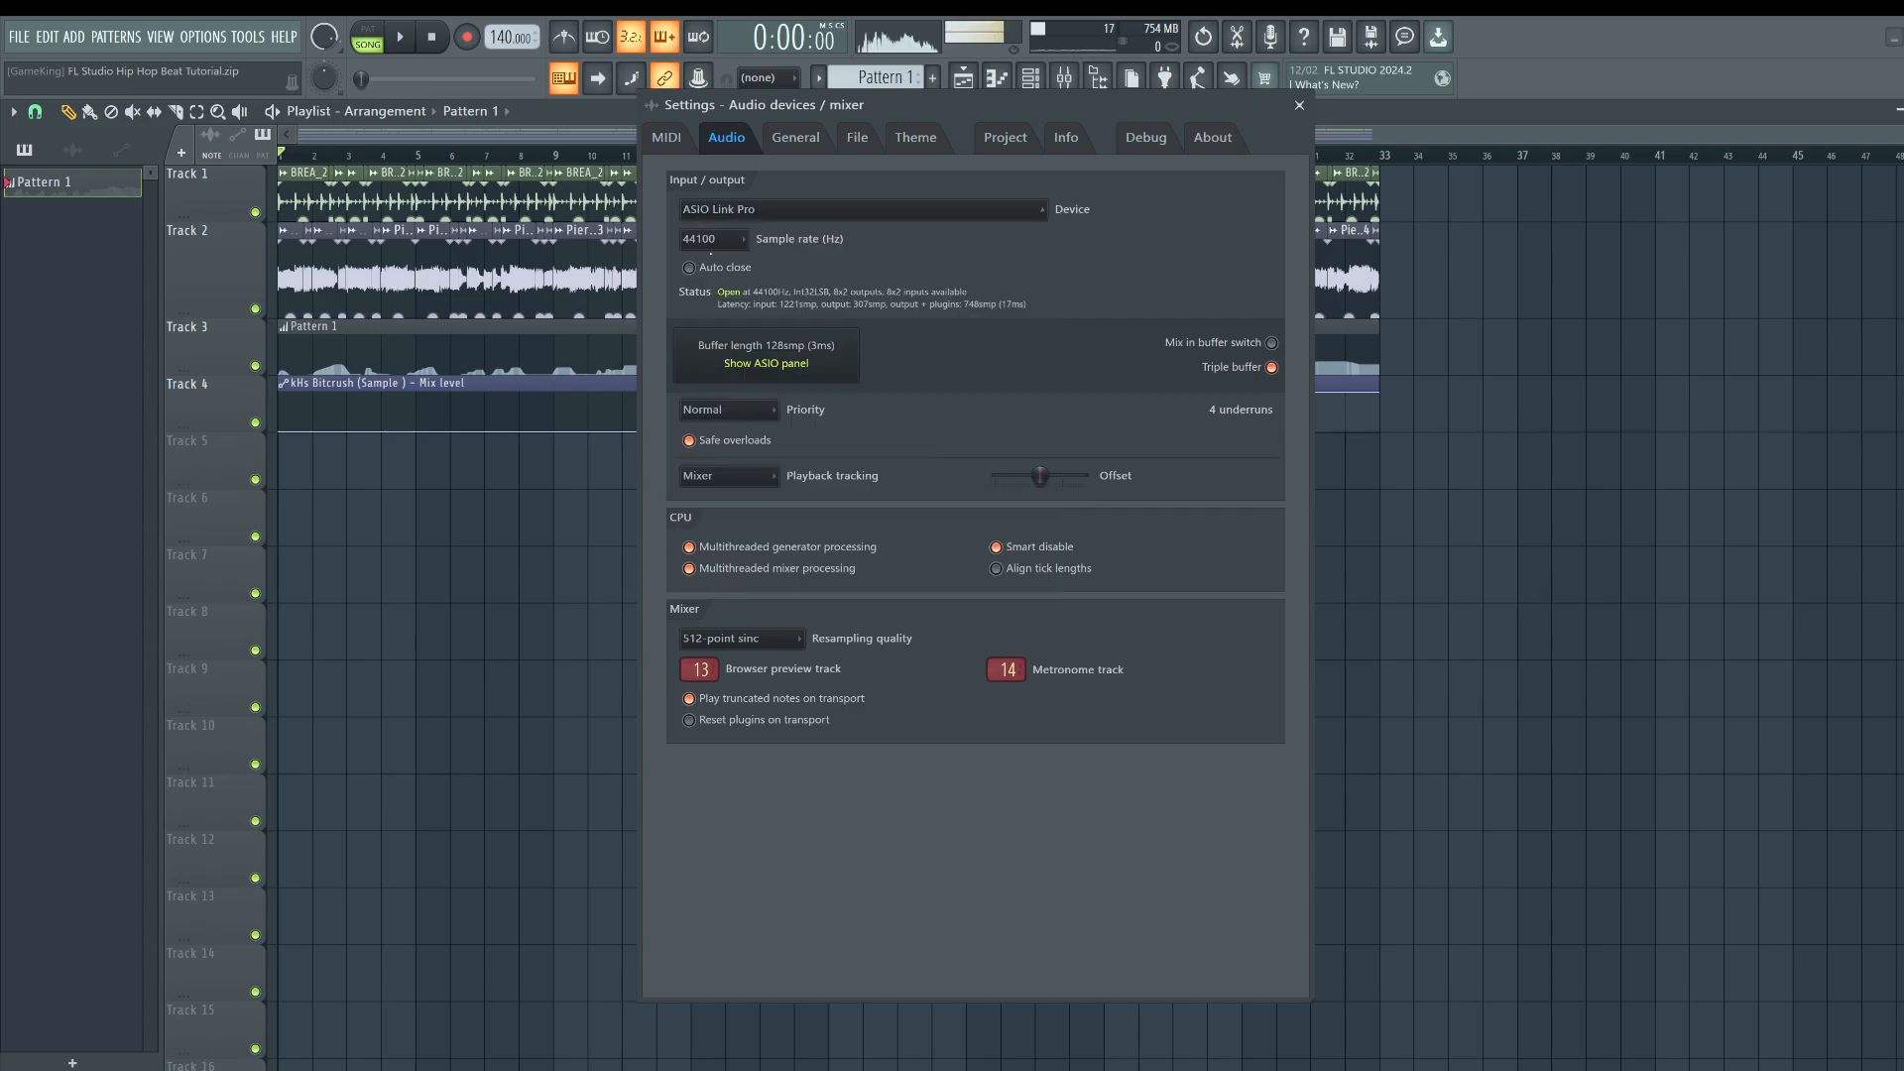
{"action": "left_click", "coordinate": [721, 209]}
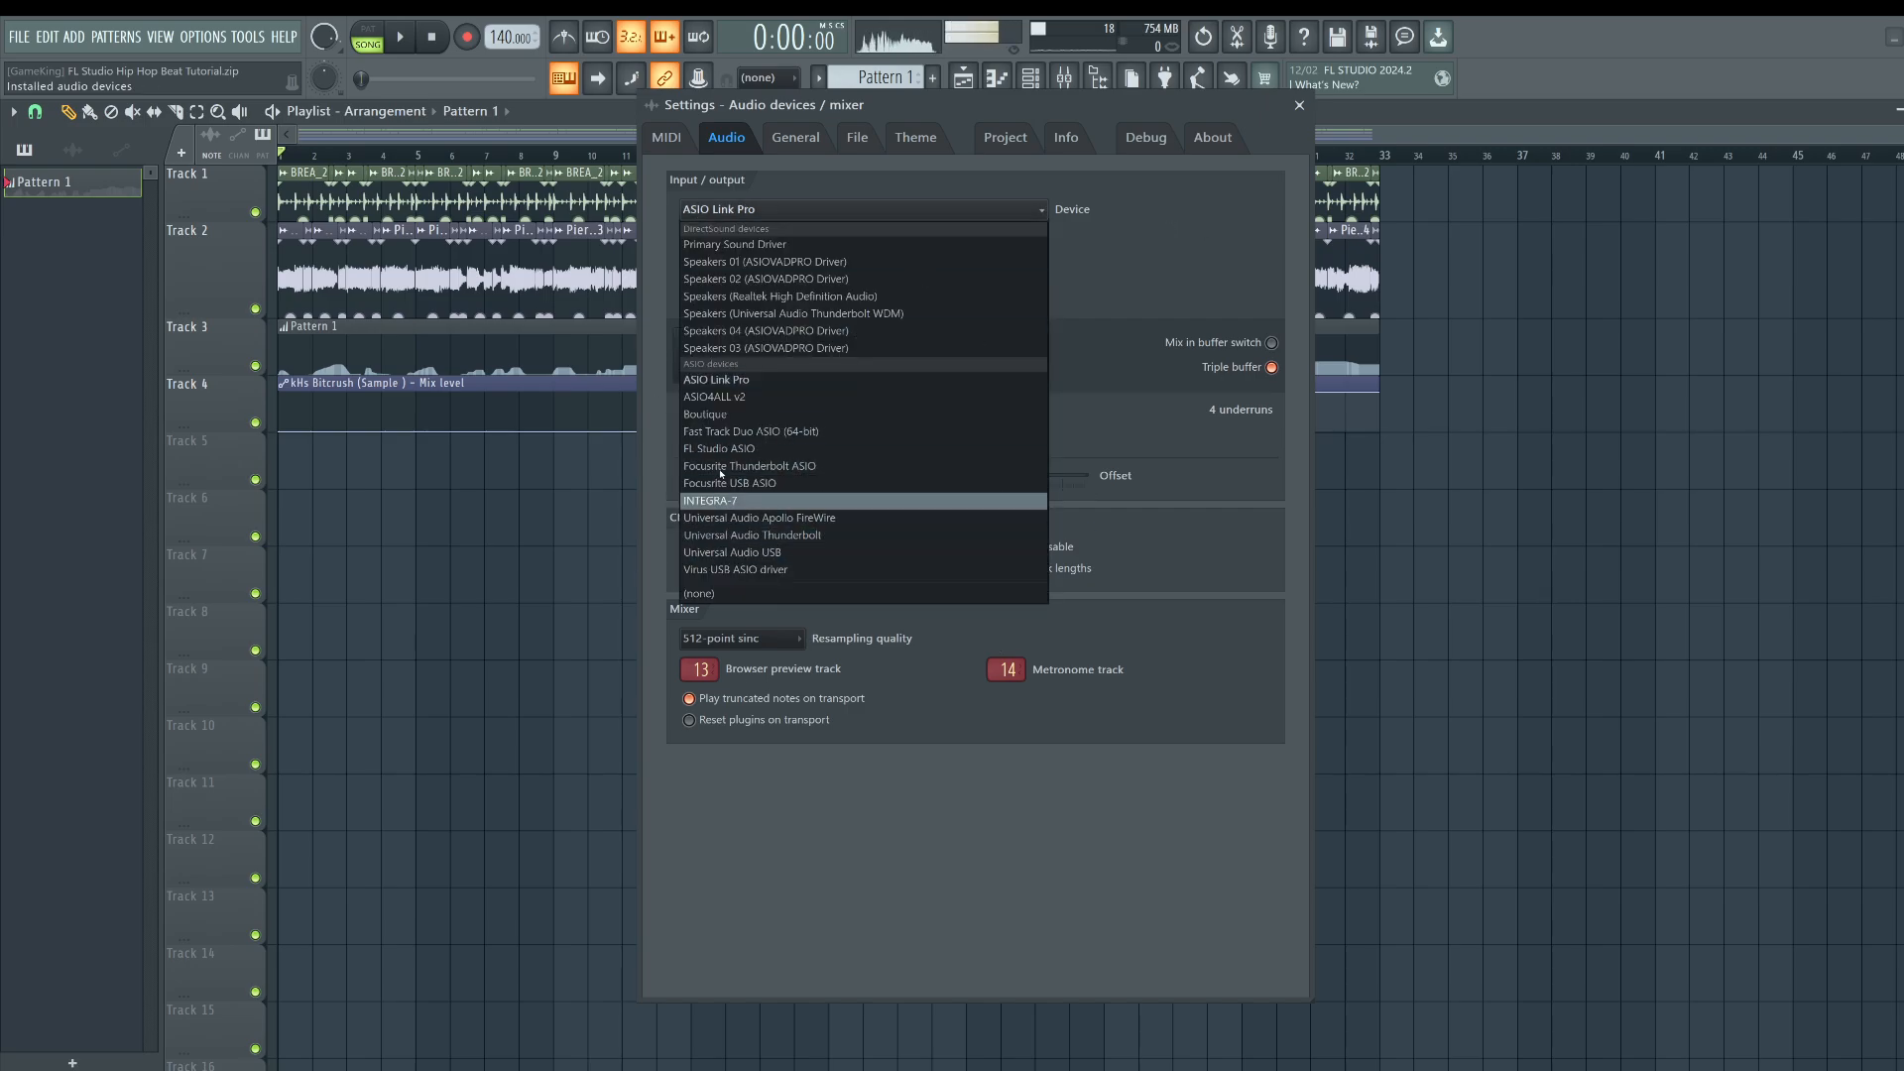
{"action": "left_click", "coordinate": [1130, 374]}
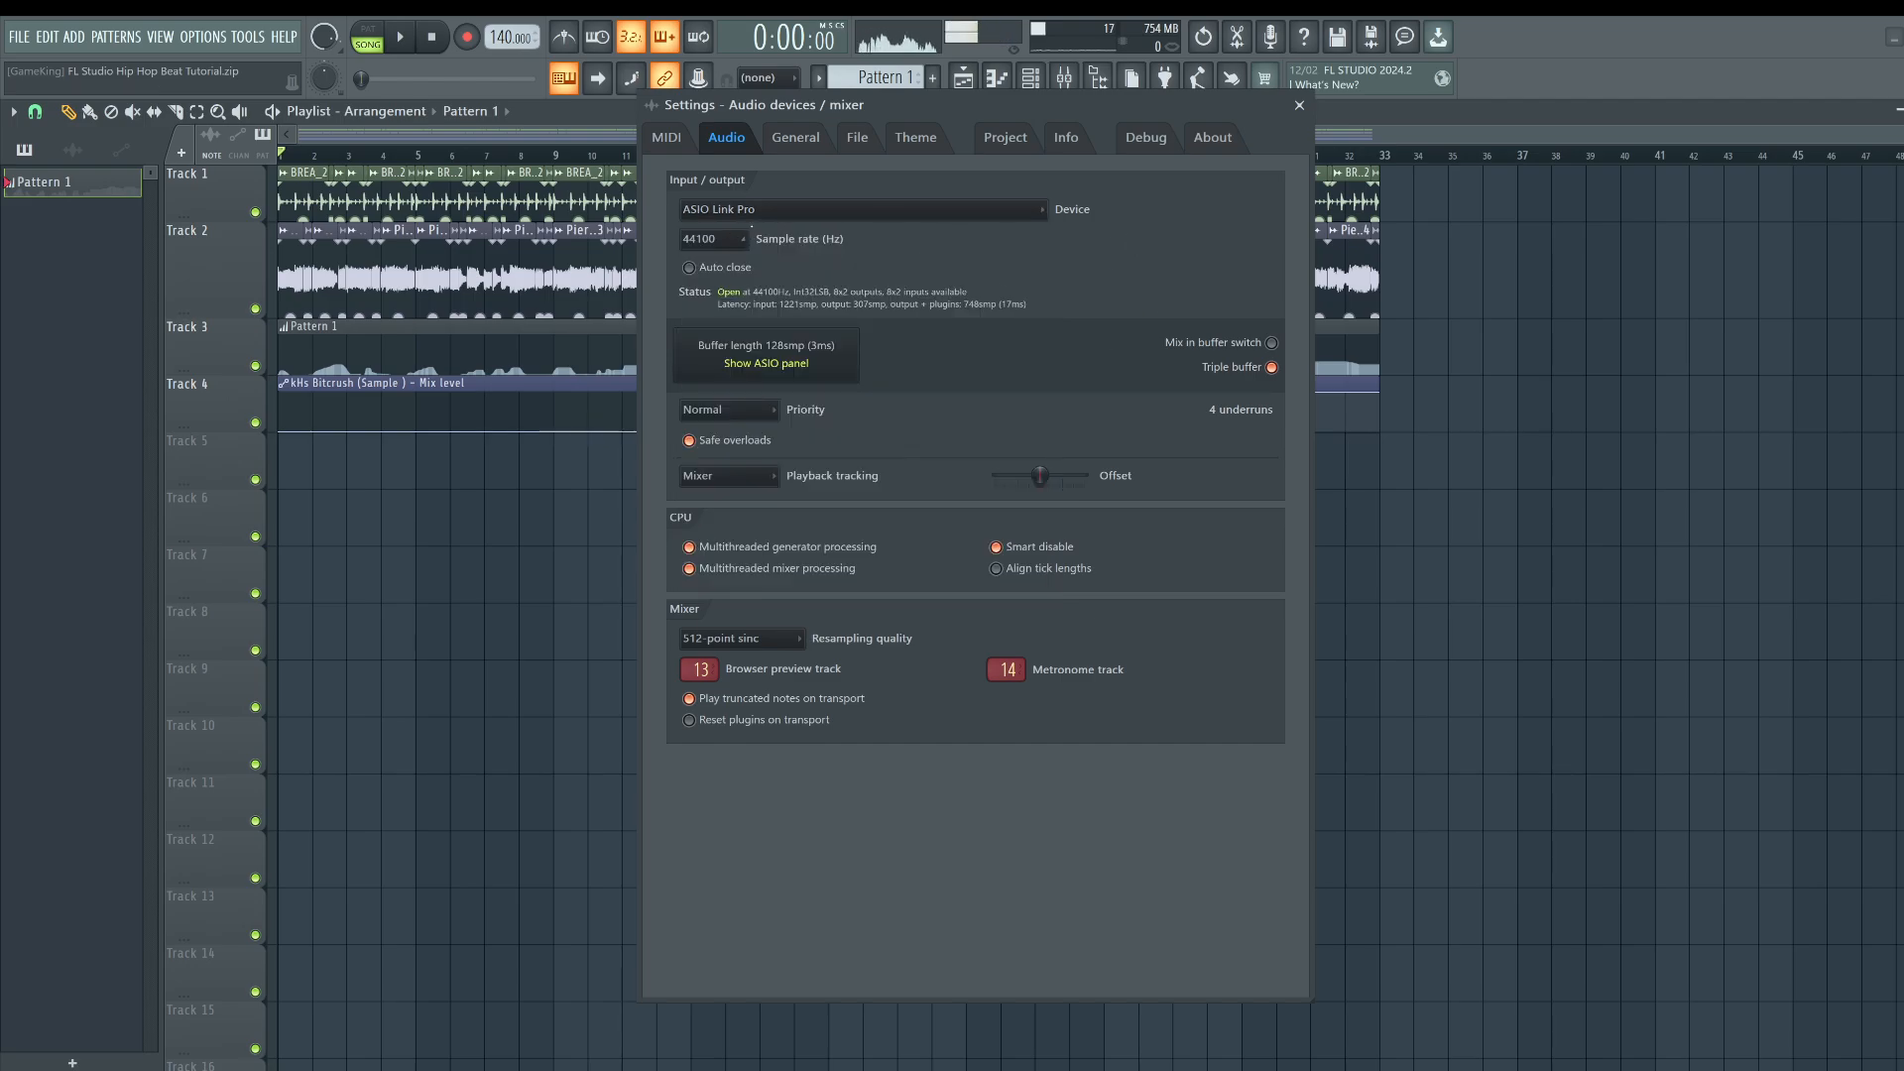
- Set the audio sample rate to 44100 Hz and enable Auto close for the device
{"action": "left_click", "coordinate": [734, 241]}
{"action": "left_click", "coordinate": [735, 261]}
{"action": "left_click", "coordinate": [736, 241]}
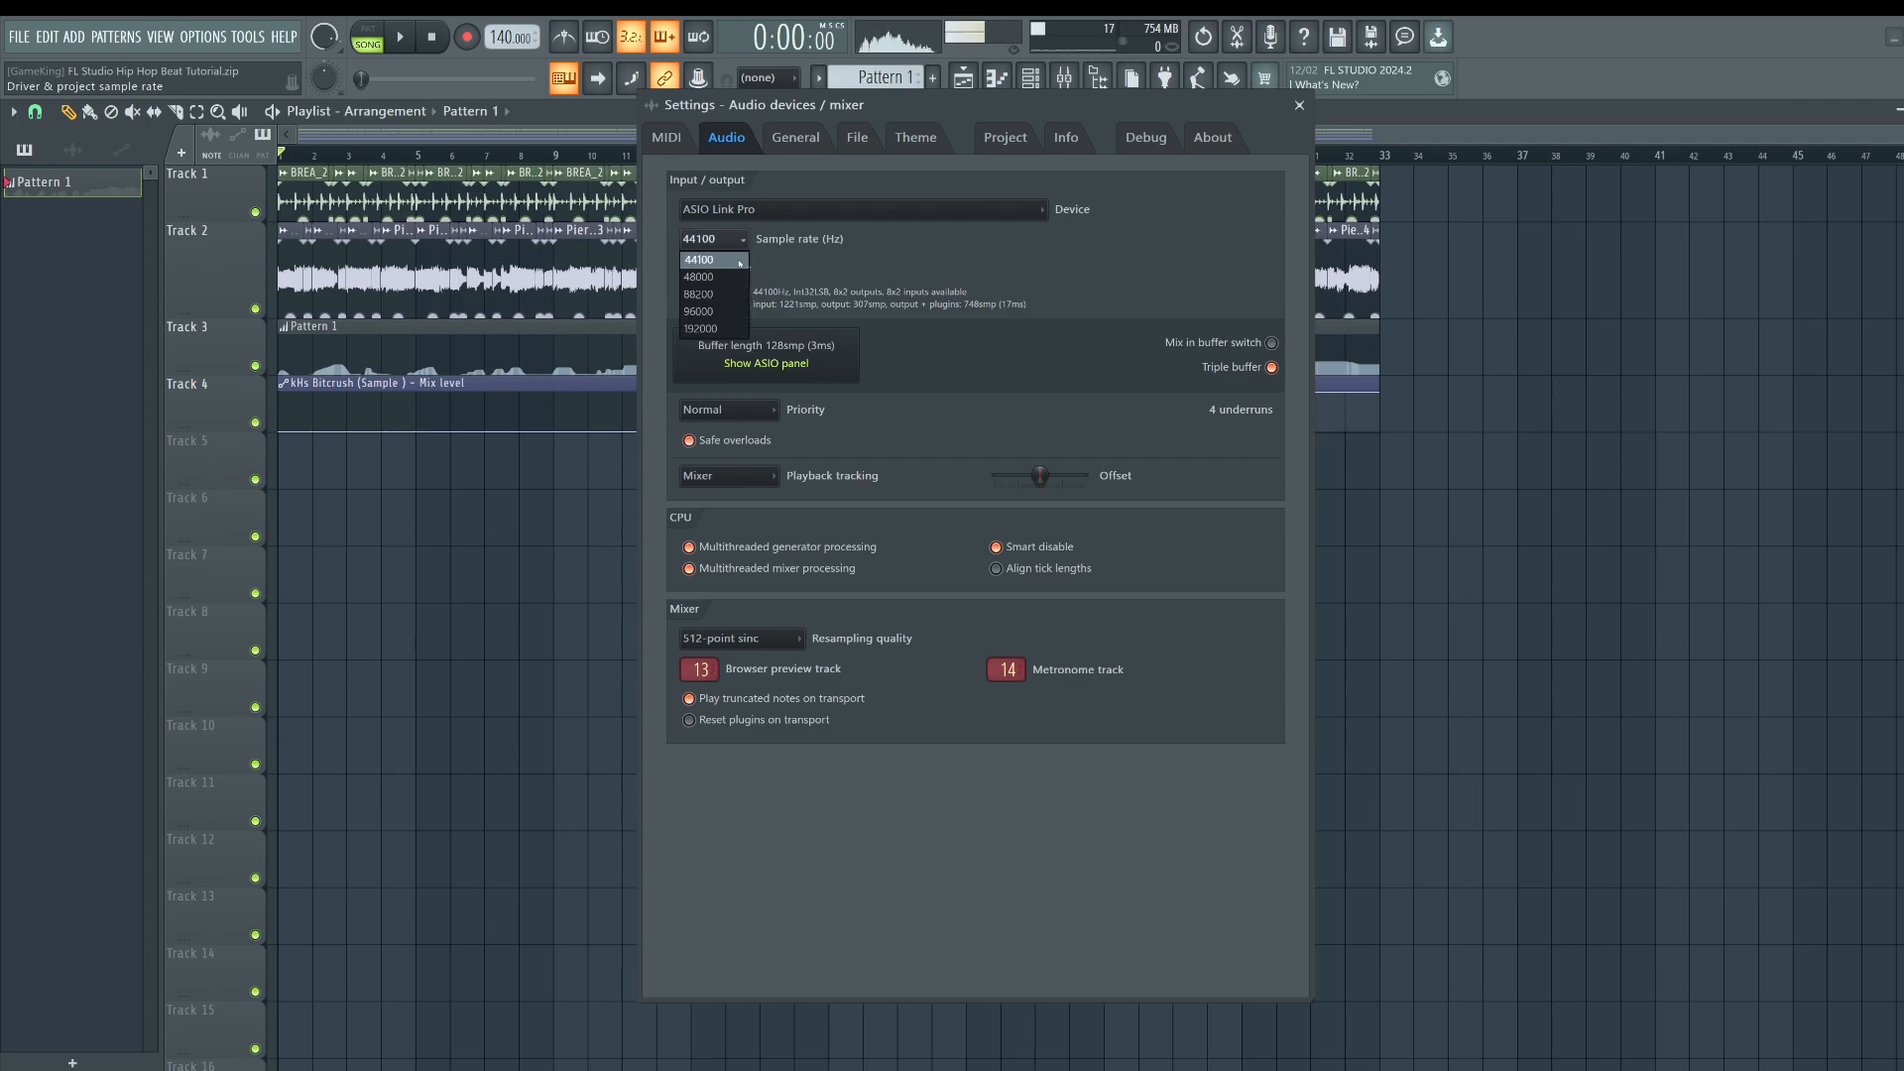
{"action": "left_click", "coordinate": [844, 269]}
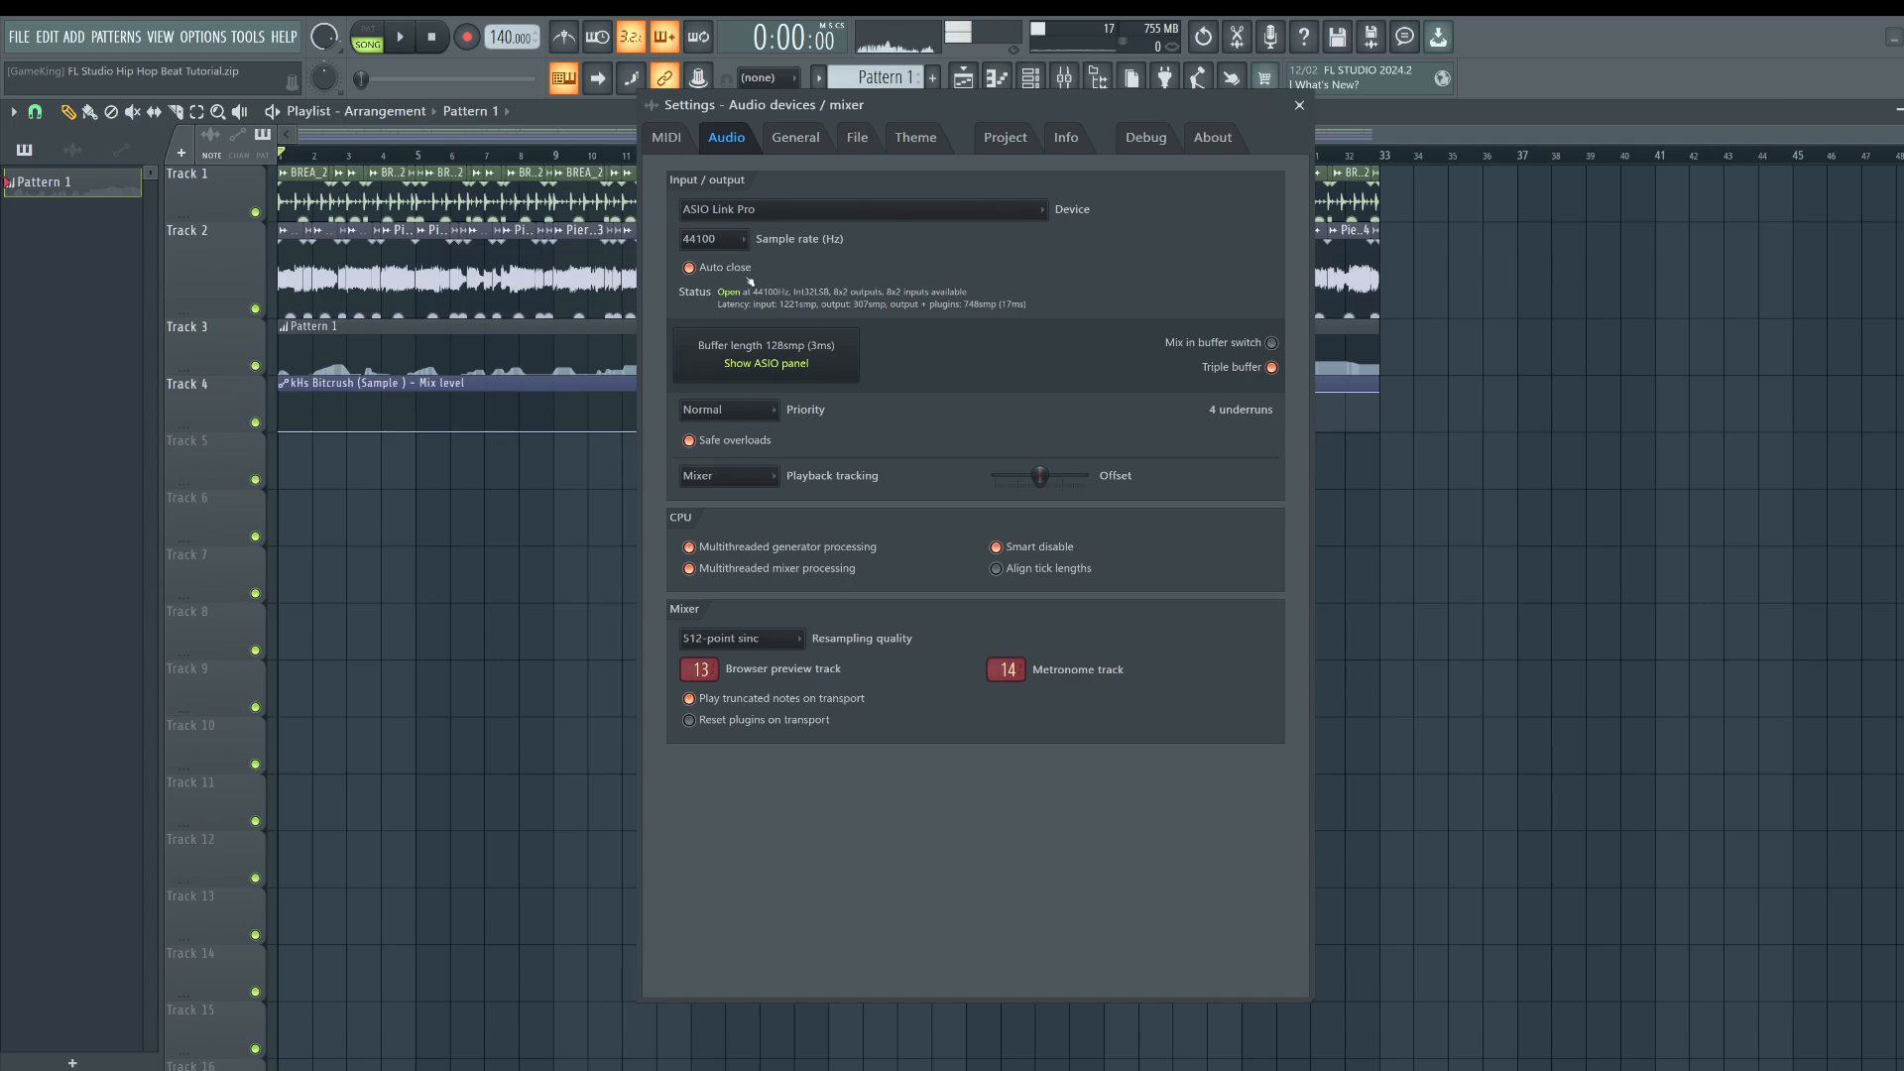
- Examine the sample rates offered for the ASIO Link Pro device without changing the current one
{"action": "left_click", "coordinate": [710, 239]}
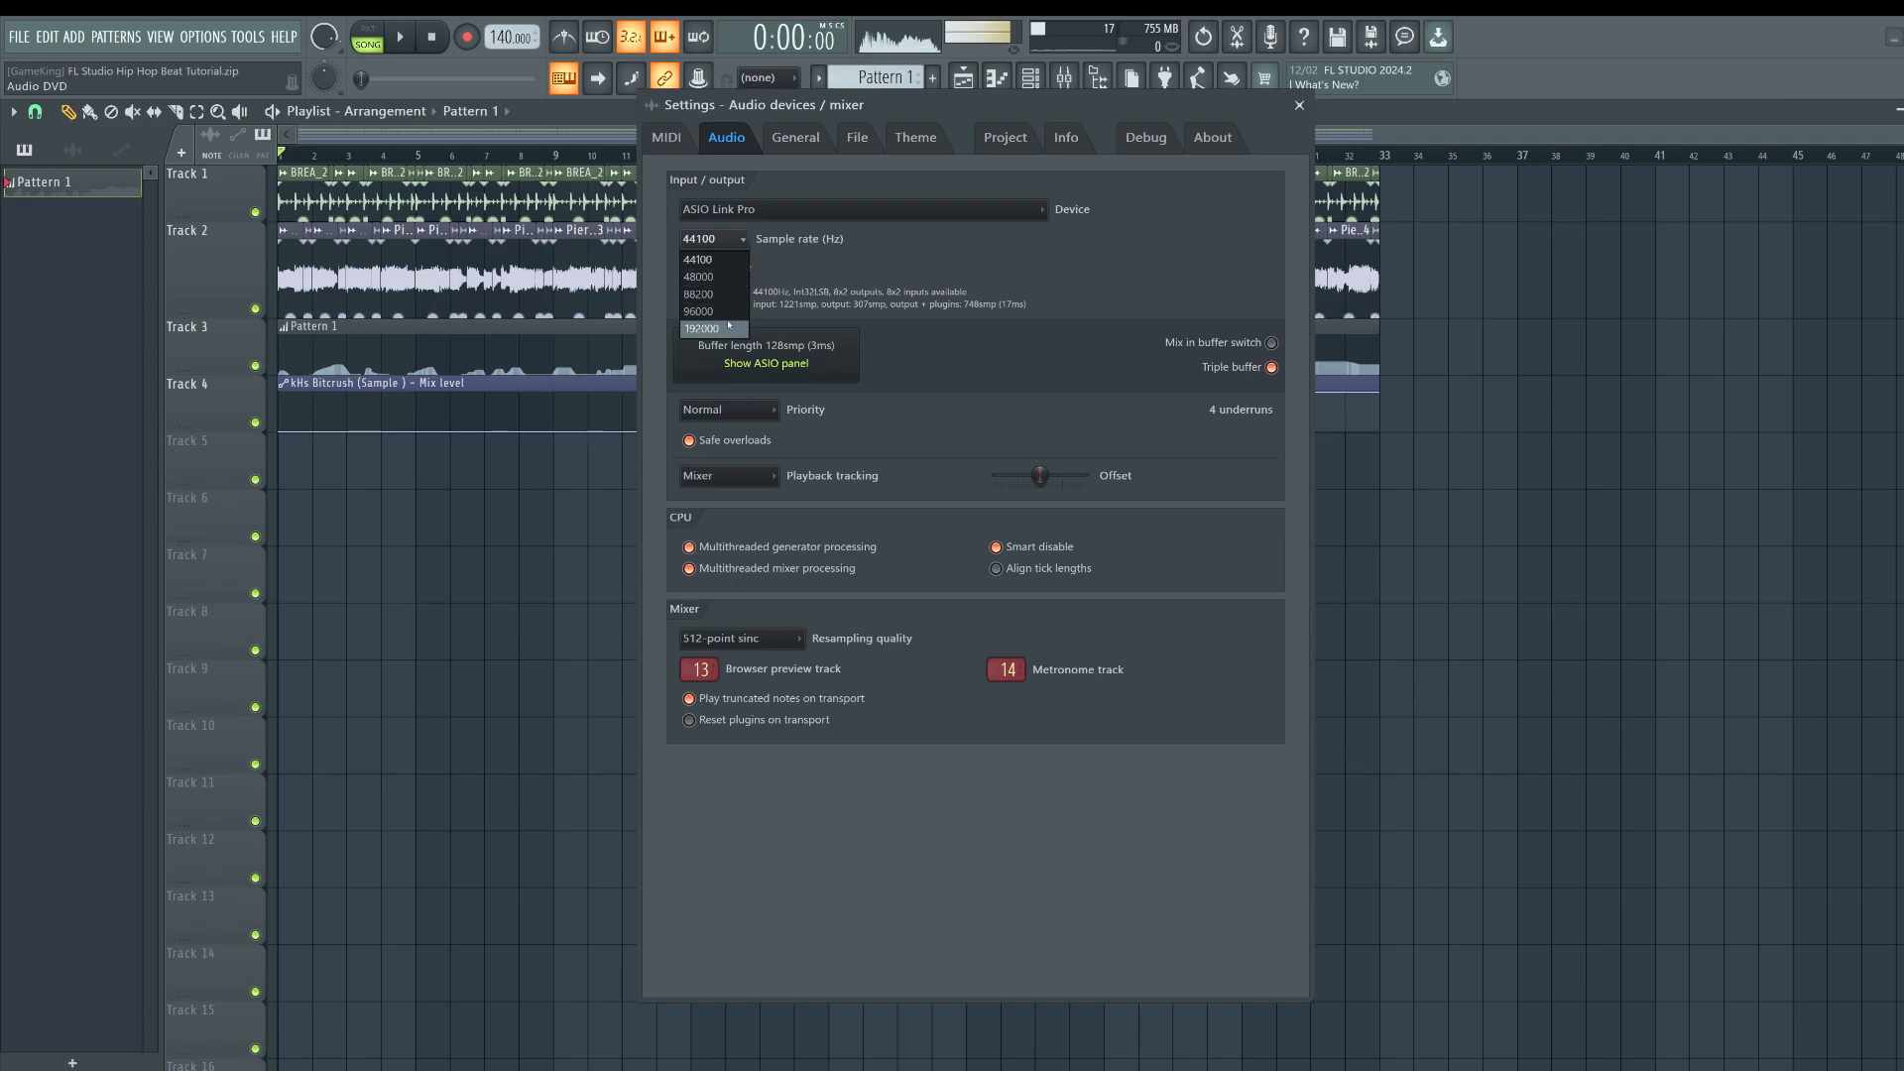
{"action": "left_click", "coordinate": [1159, 201]}
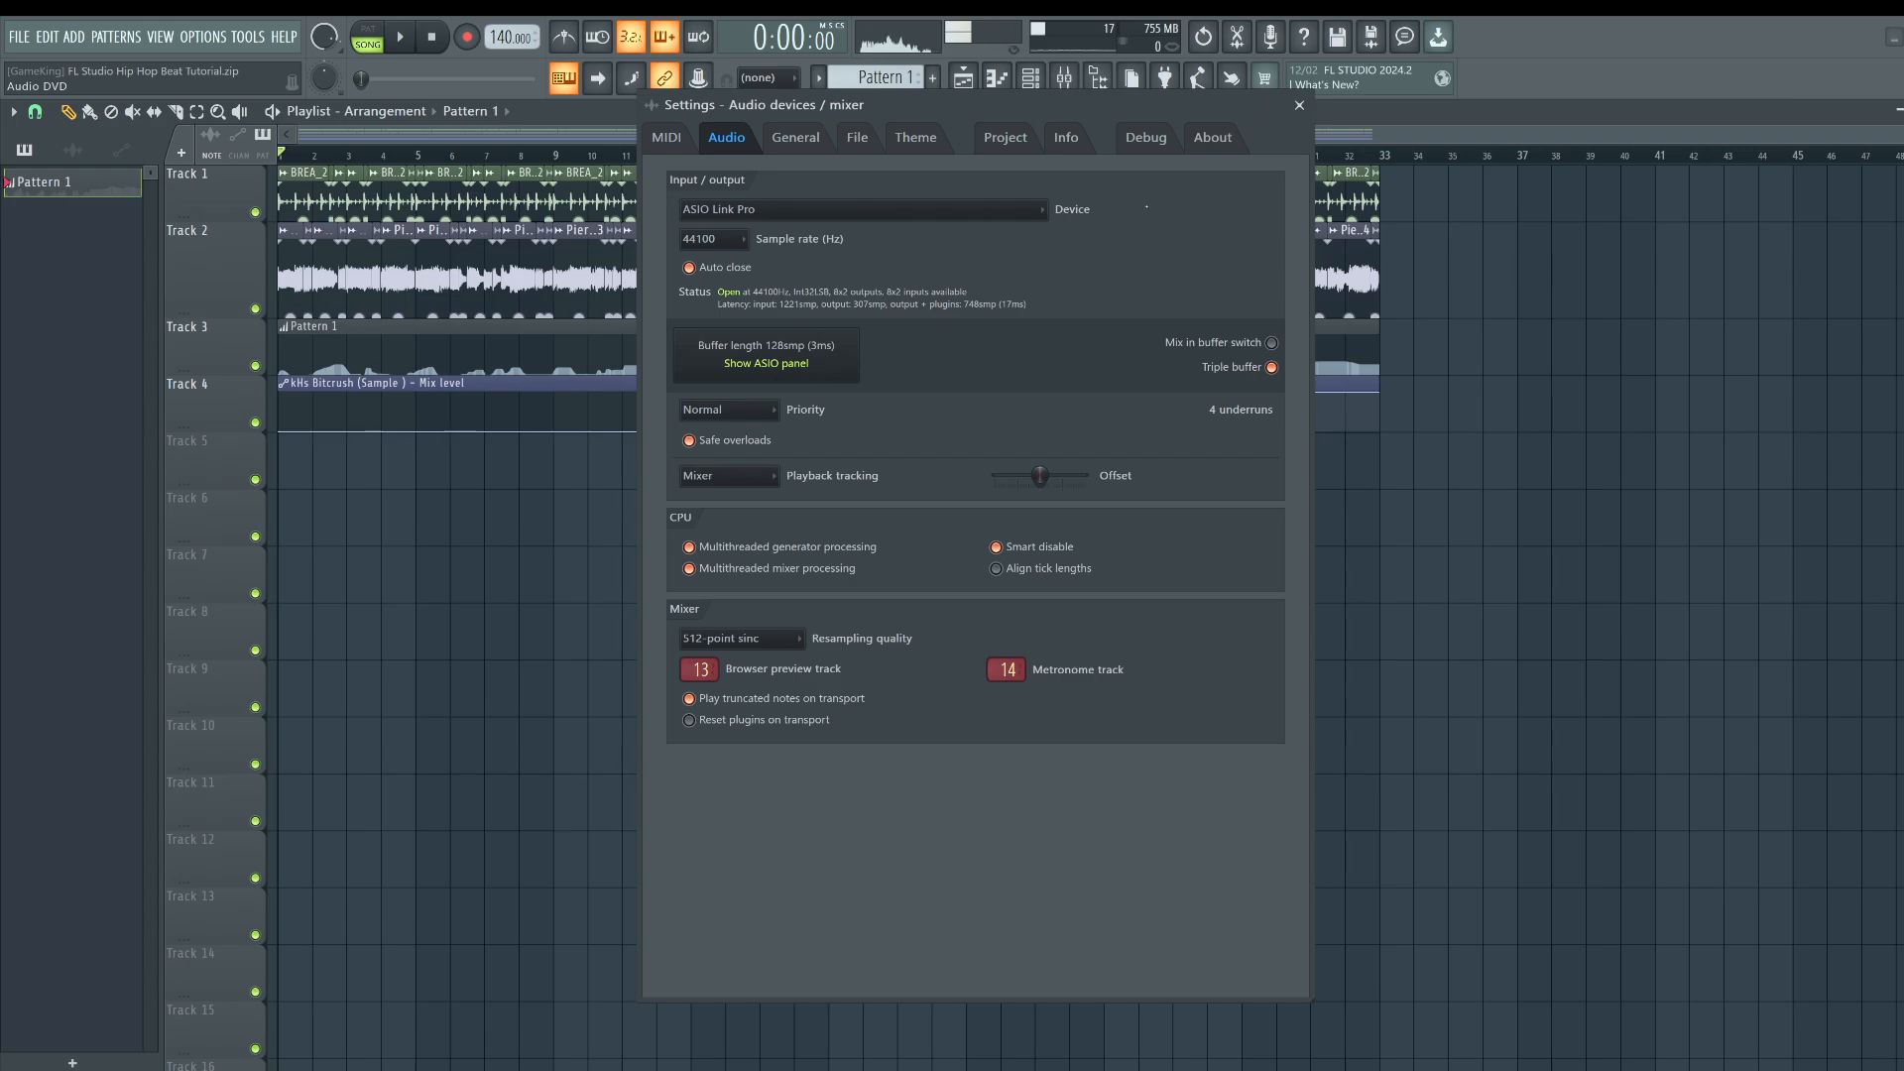
{"action": "left_click", "coordinate": [706, 239]}
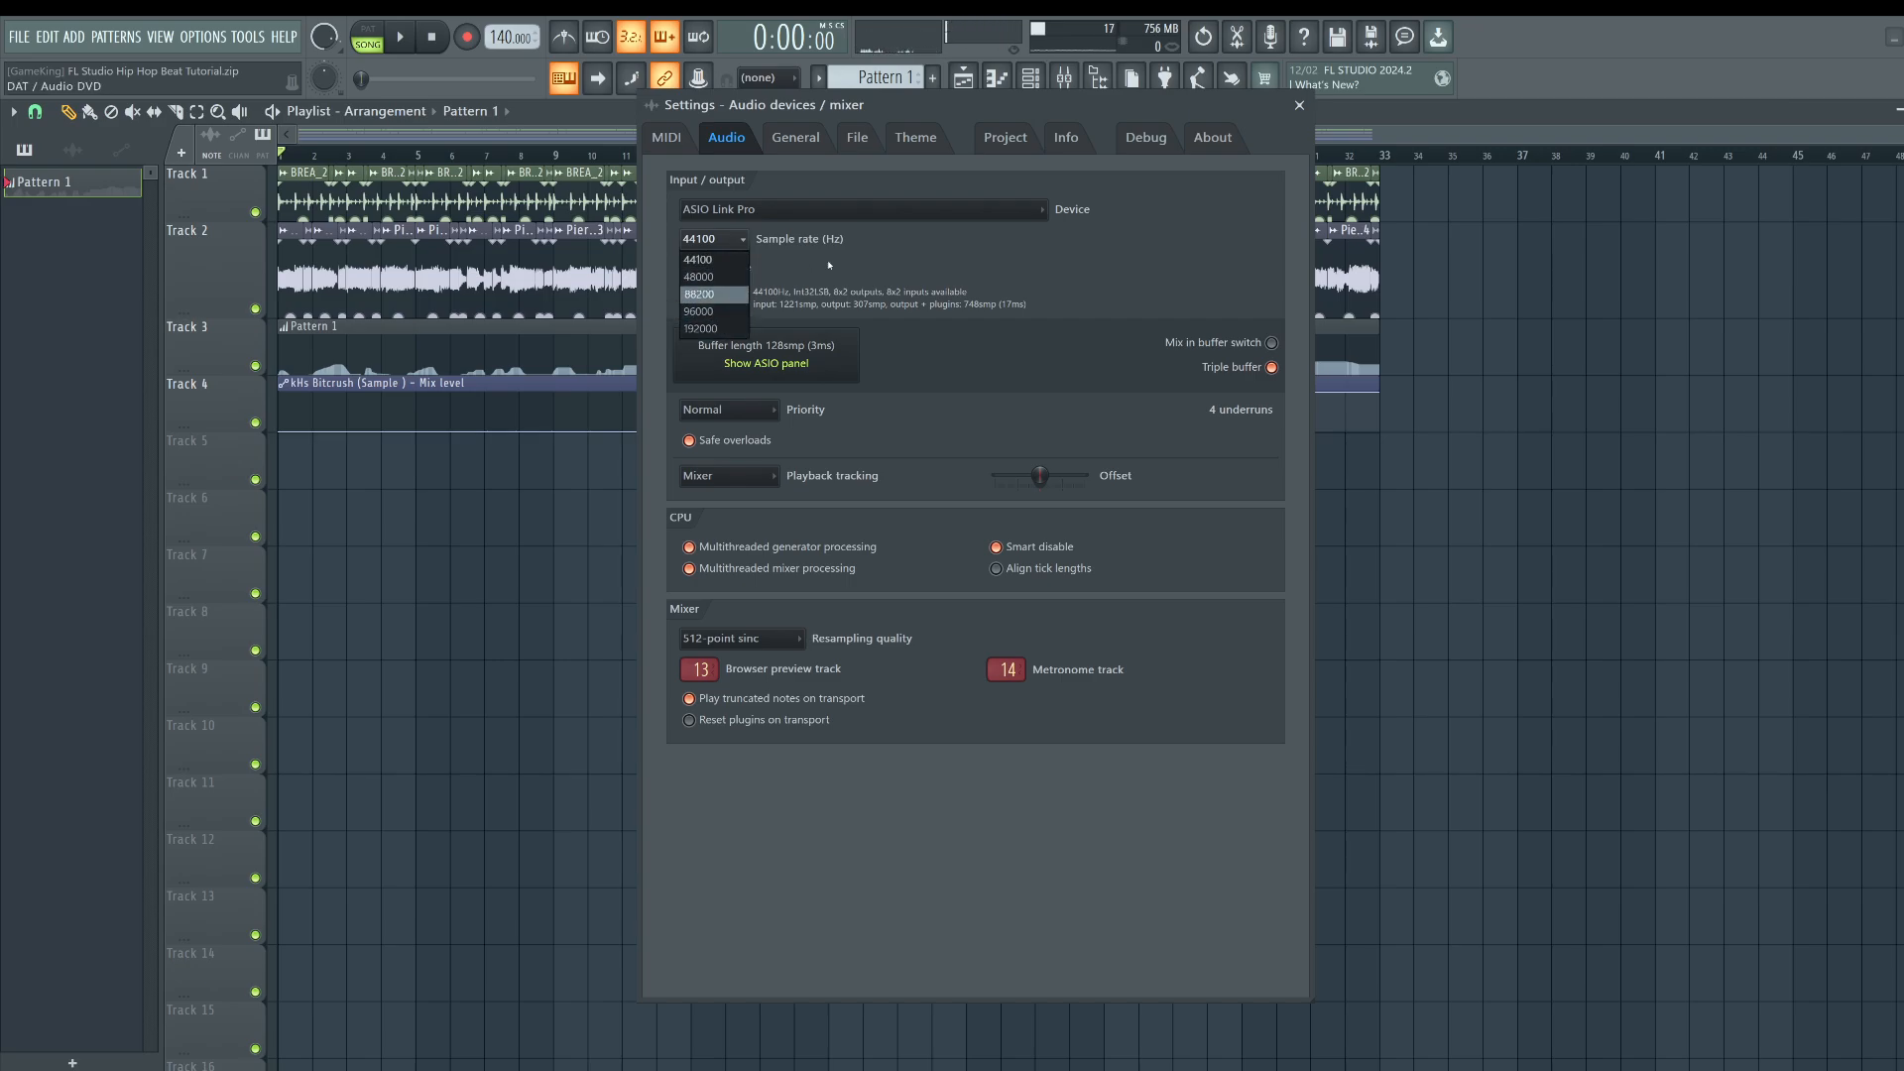
{"action": "left_click", "coordinate": [1127, 234]}
{"action": "left_click", "coordinate": [708, 241]}
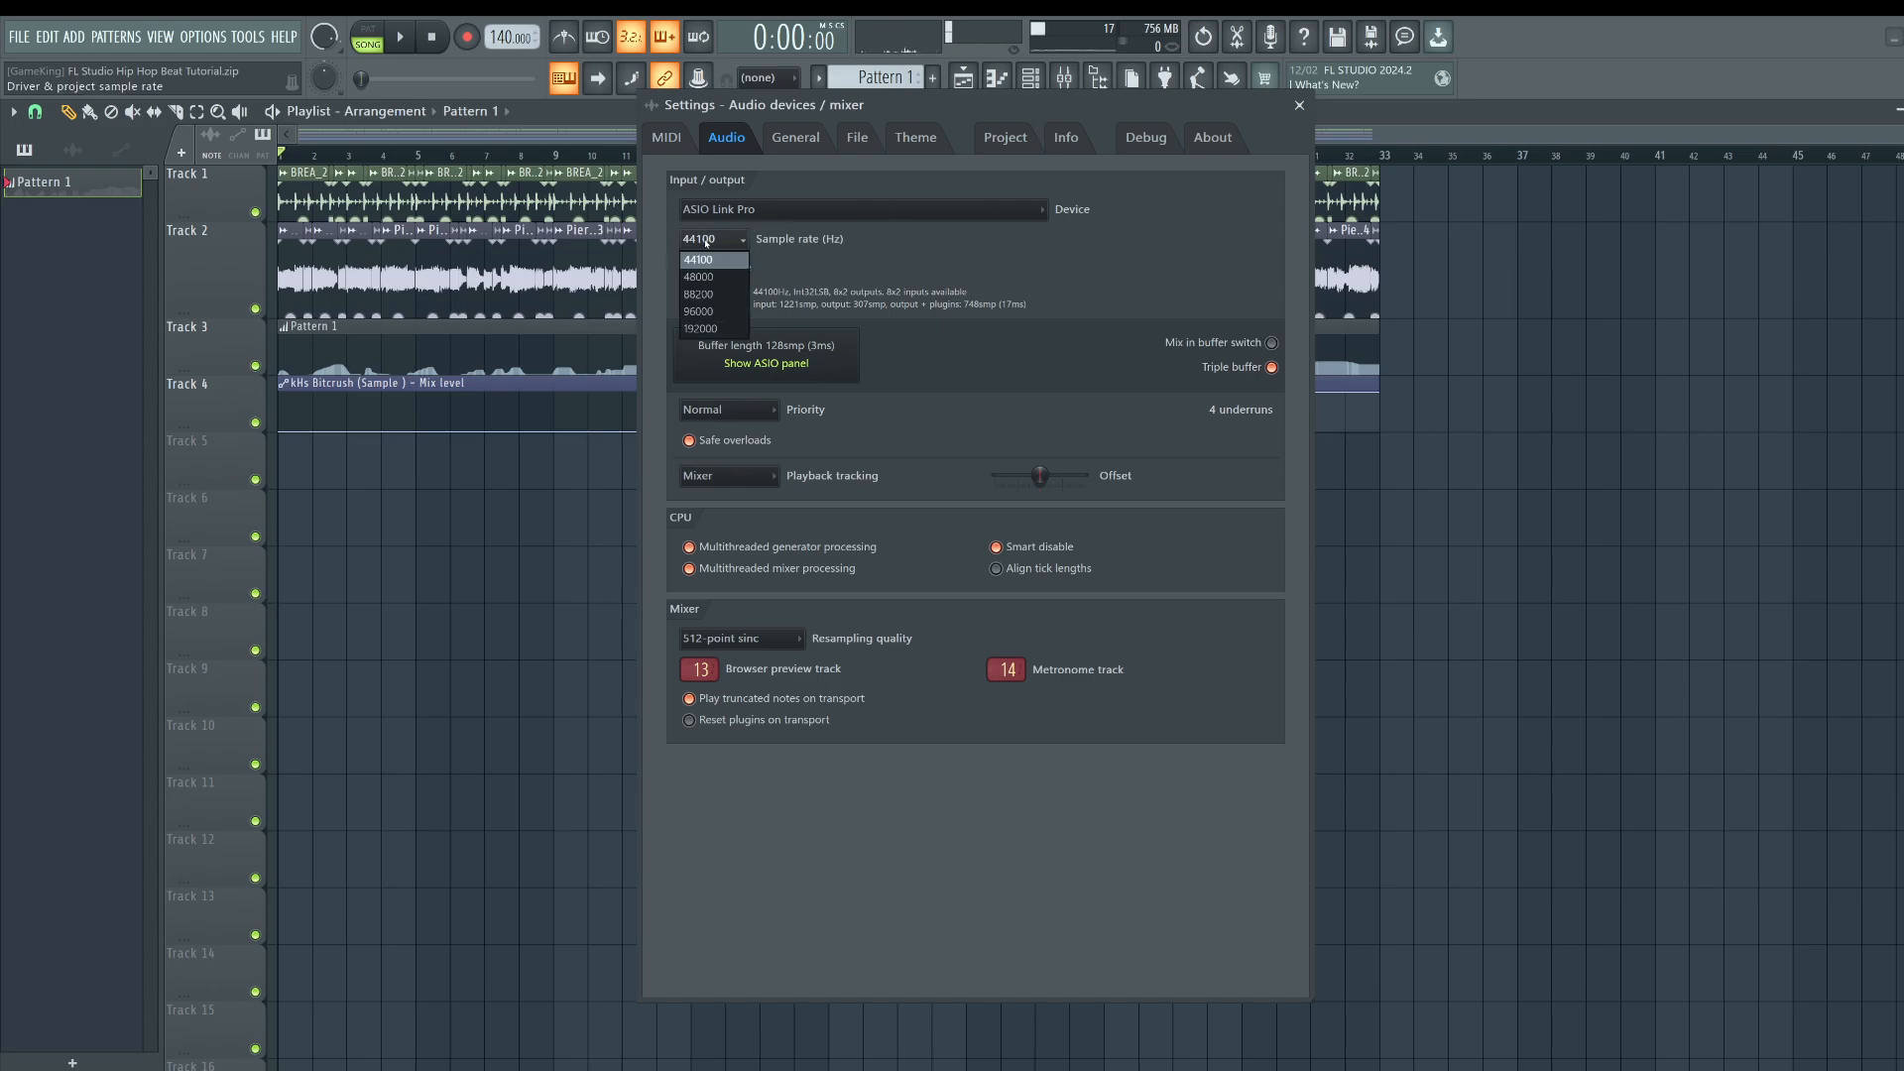
{"action": "left_click", "coordinate": [1126, 285]}
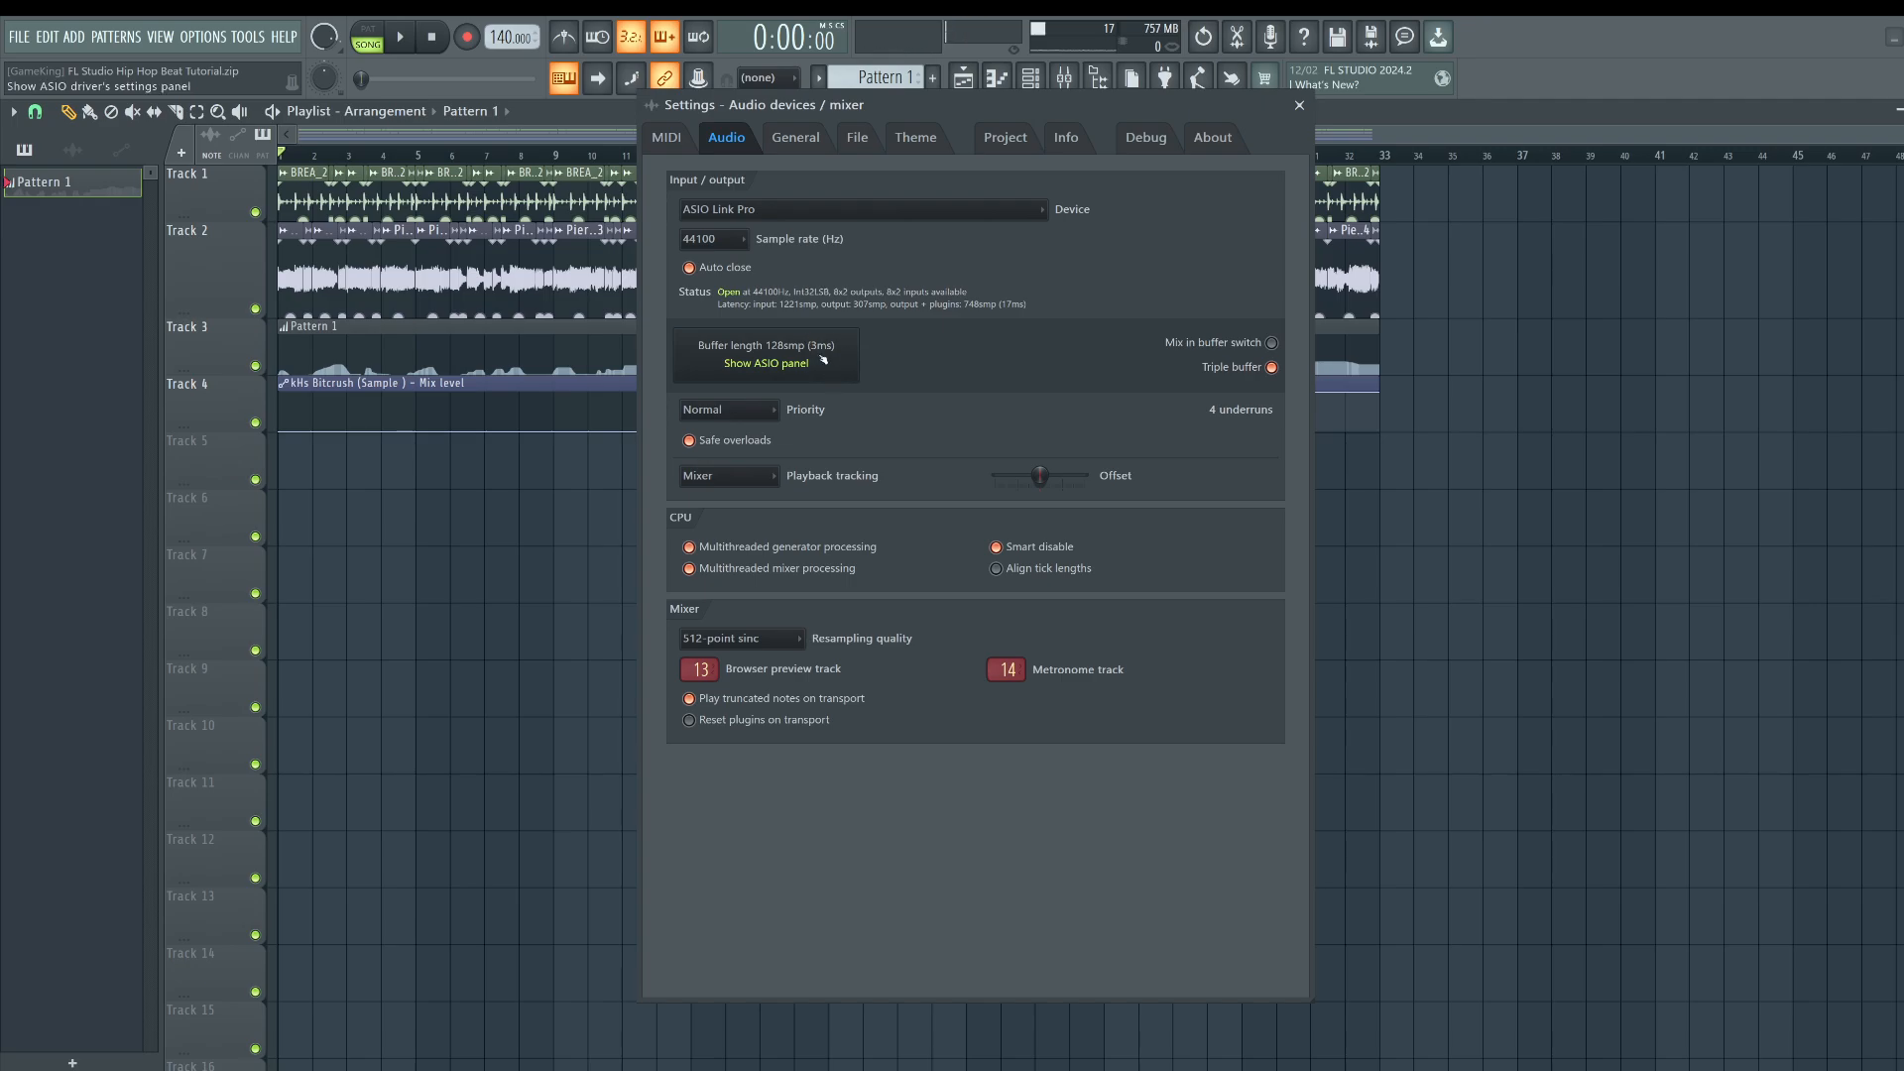
- Check the CPU priority options for the mixer and leave the priority at Normal
{"action": "left_click", "coordinate": [753, 412]}
{"action": "left_click", "coordinate": [880, 409]}
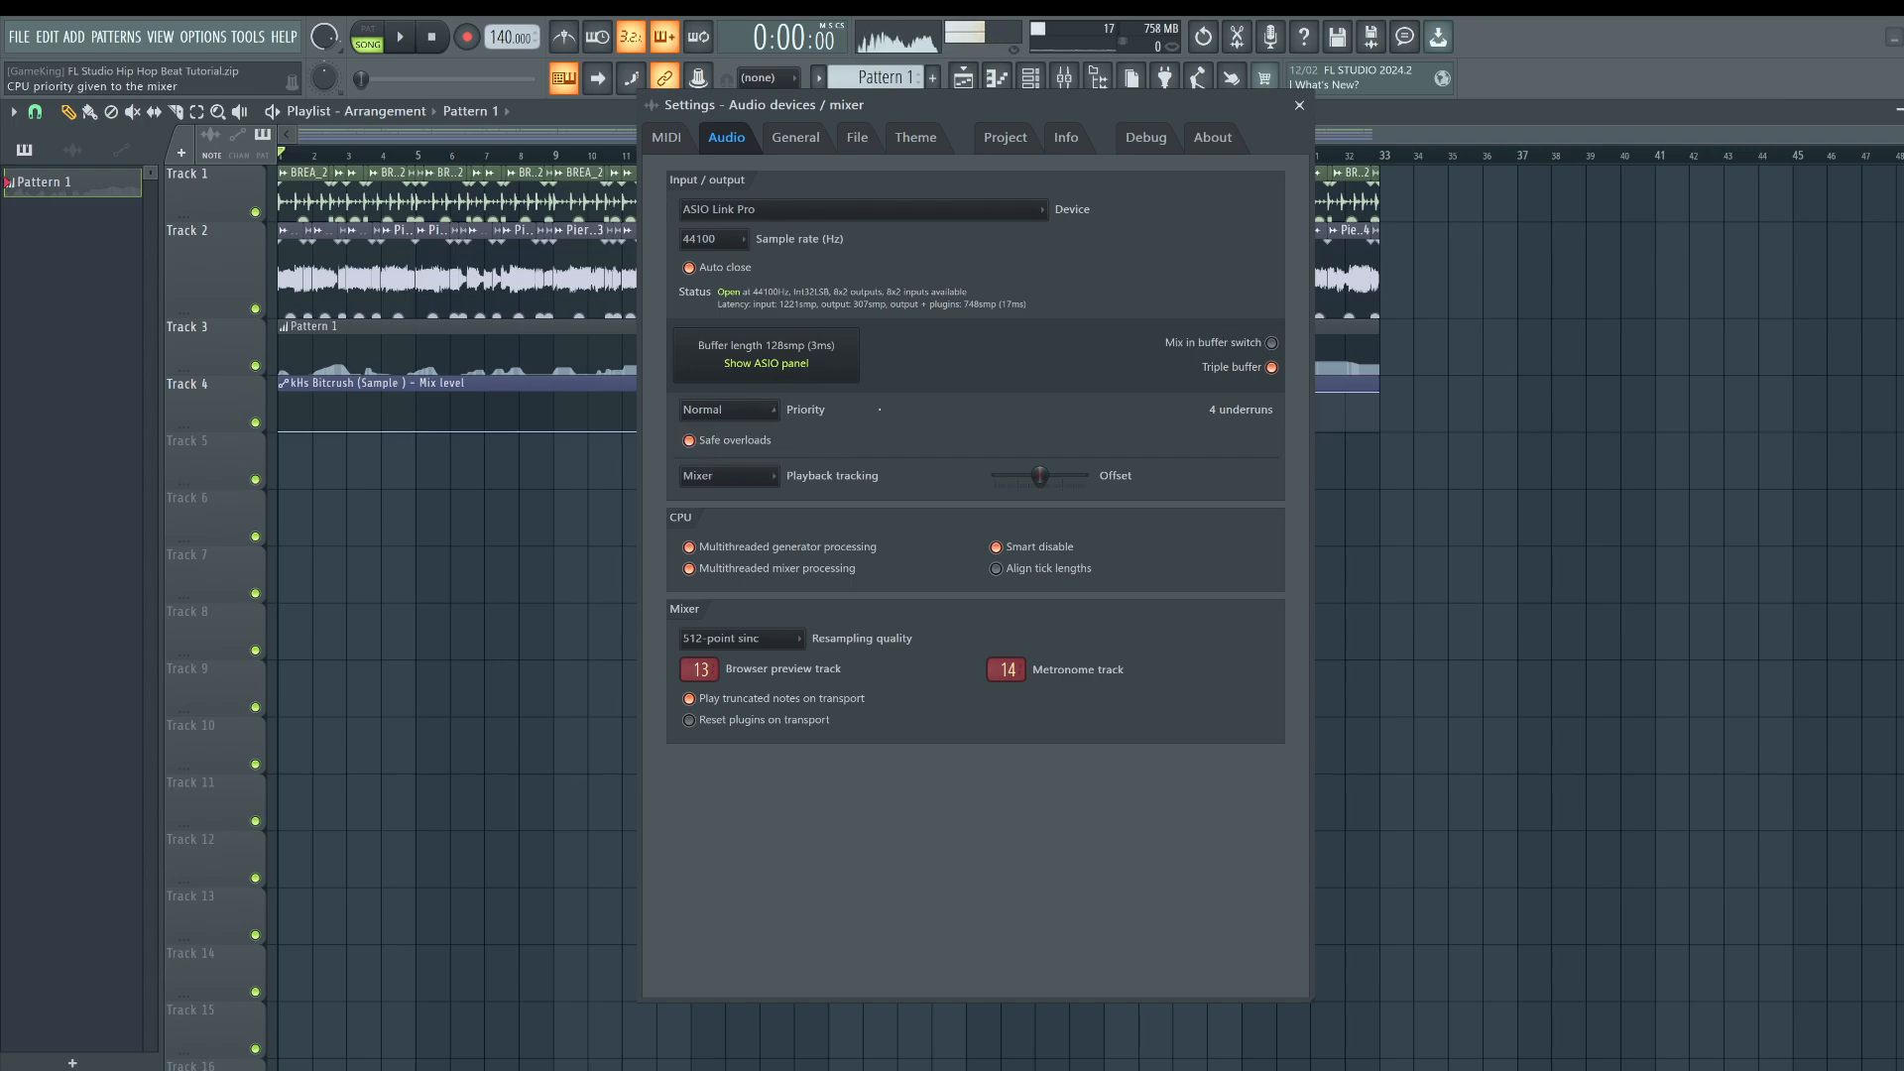
{"action": "left_click", "coordinate": [762, 411]}
{"action": "left_click", "coordinate": [736, 415]}
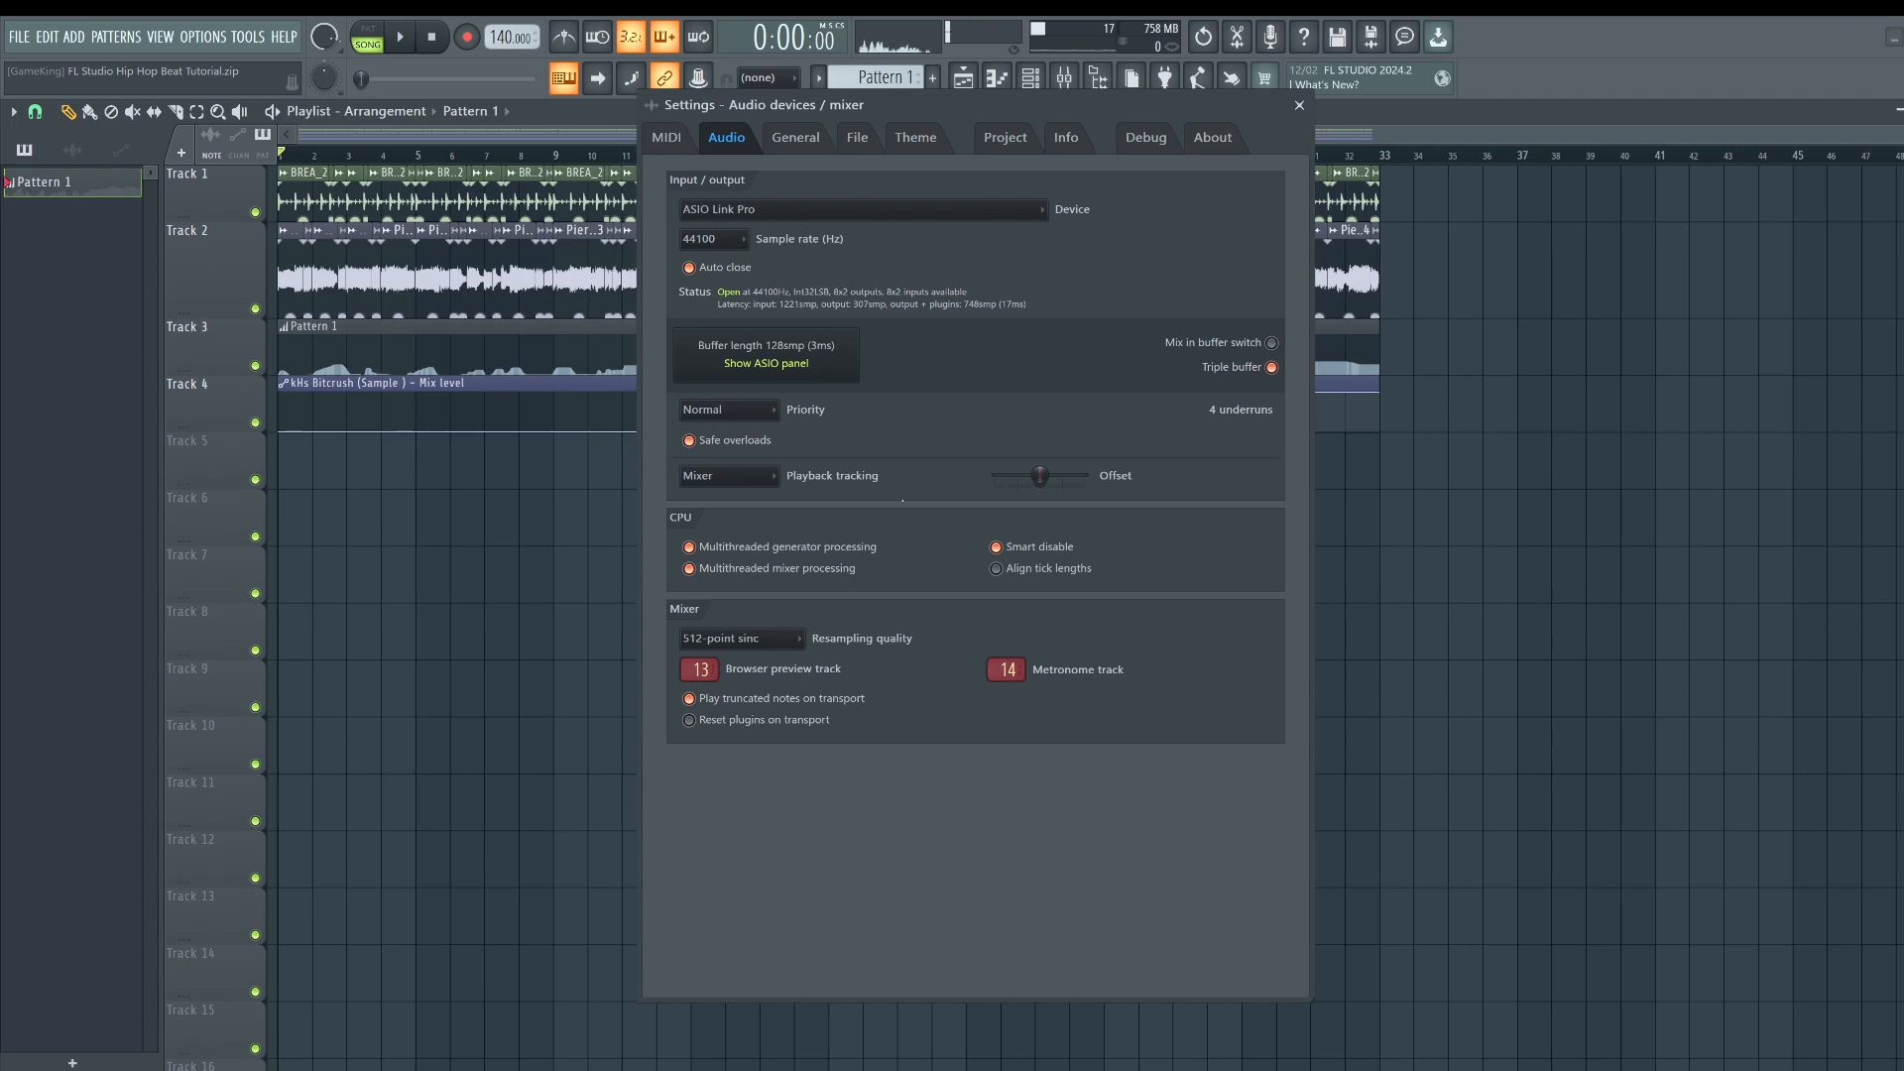
- Review the playback tracking methods and choose Mixer
{"action": "left_click", "coordinate": [780, 477]}
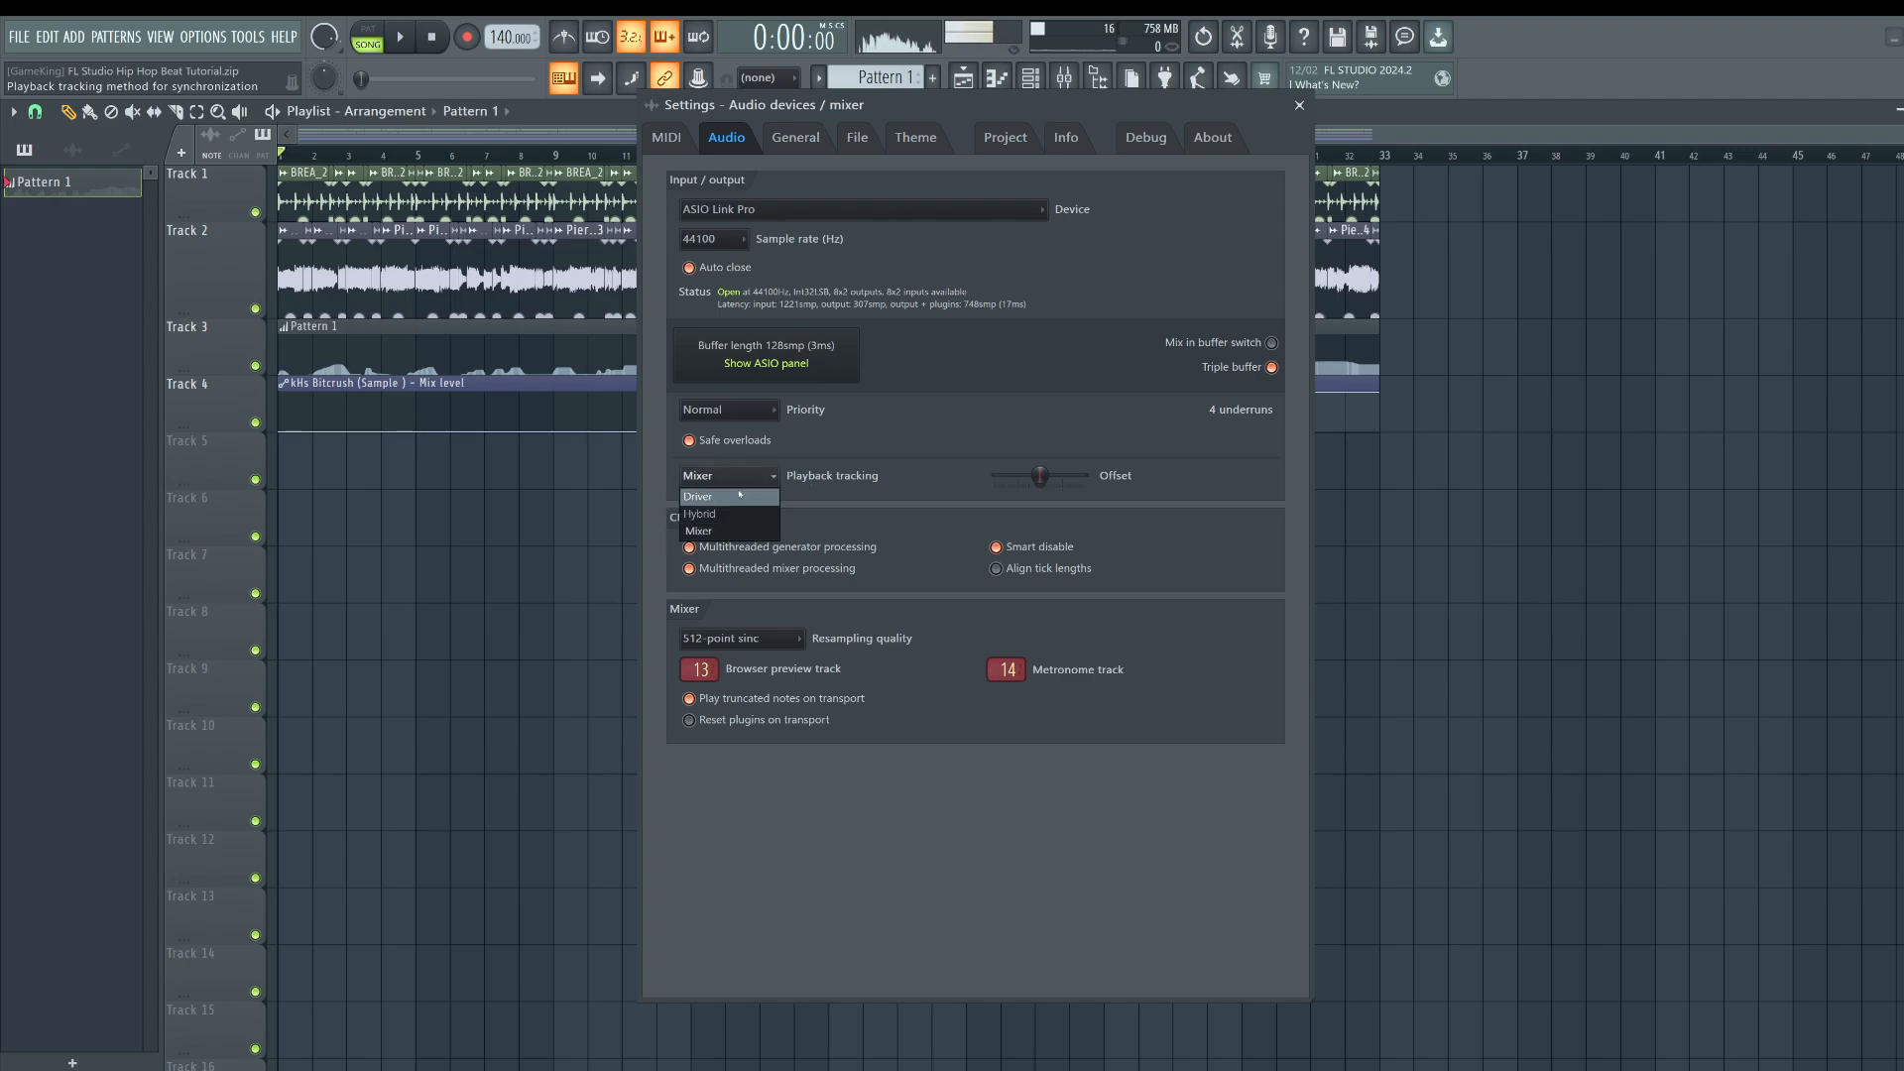
{"action": "left_click", "coordinate": [839, 478]}
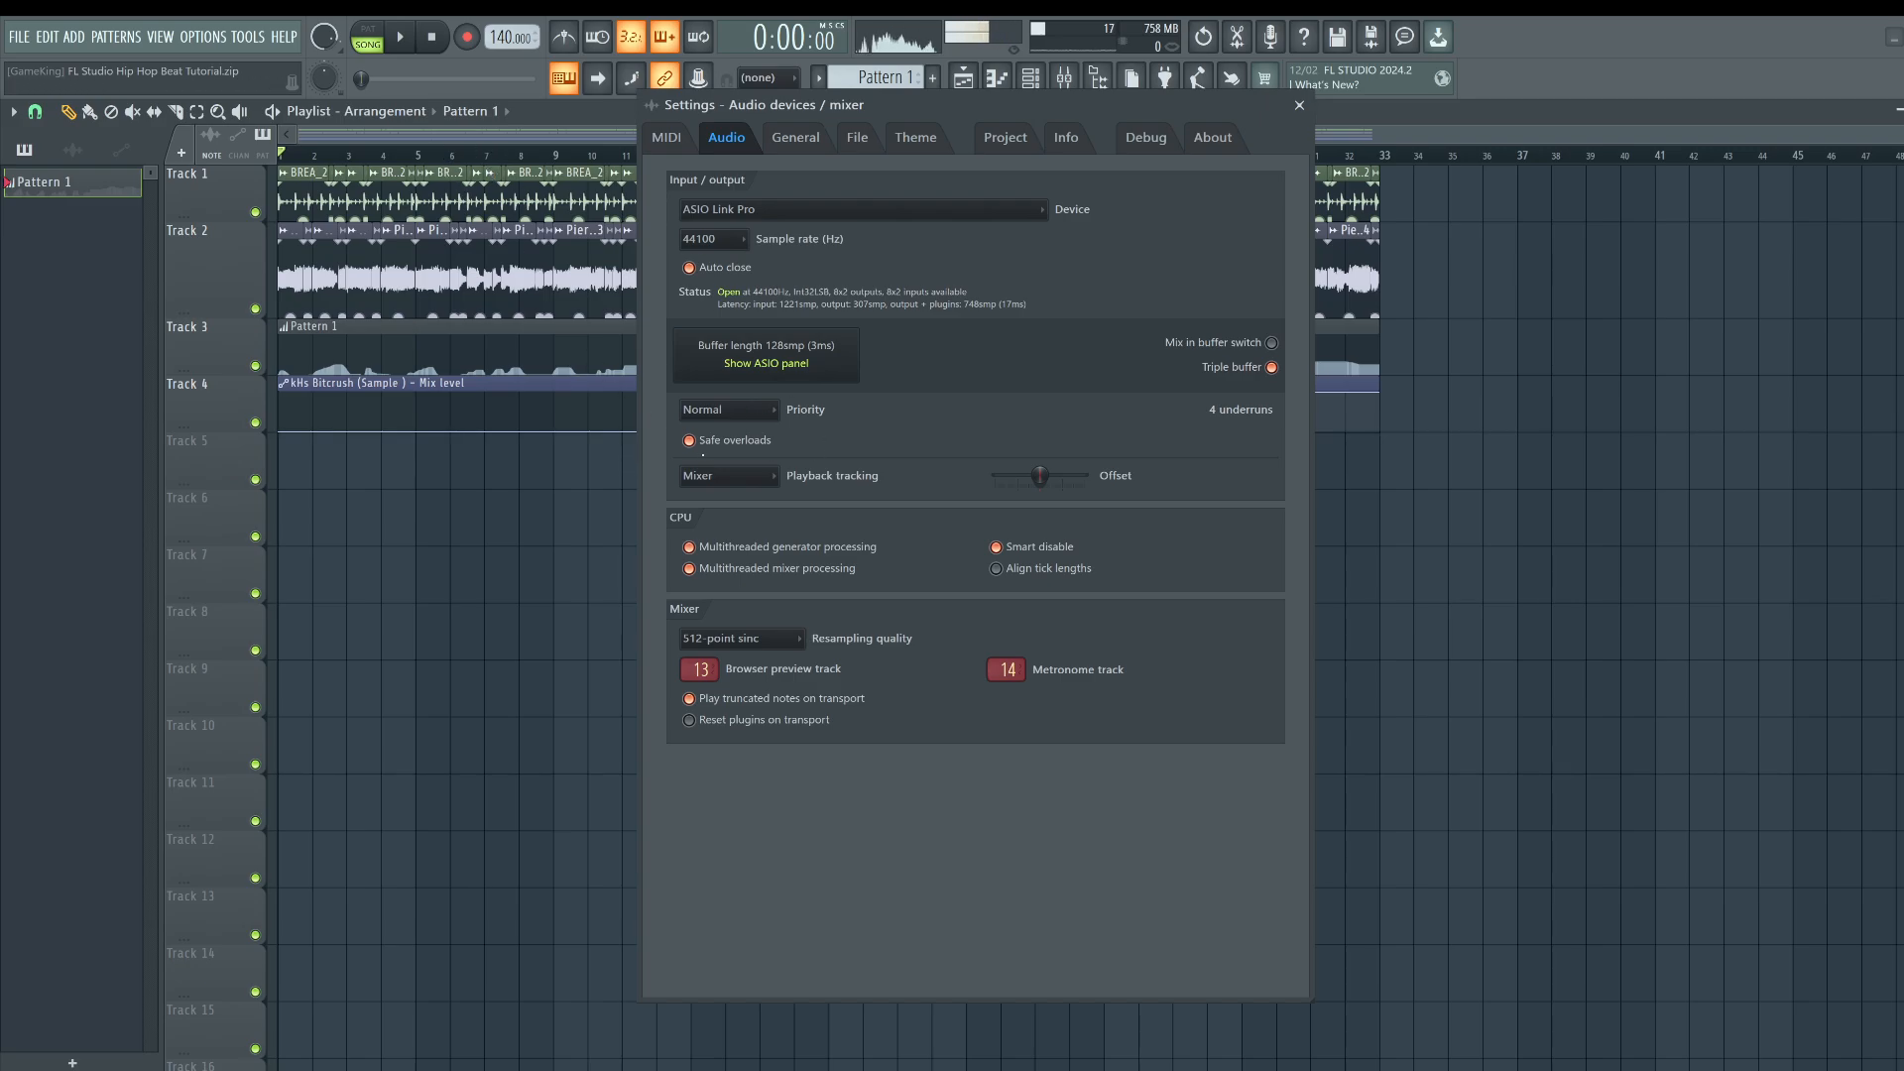
{"action": "left_click", "coordinate": [740, 478]}
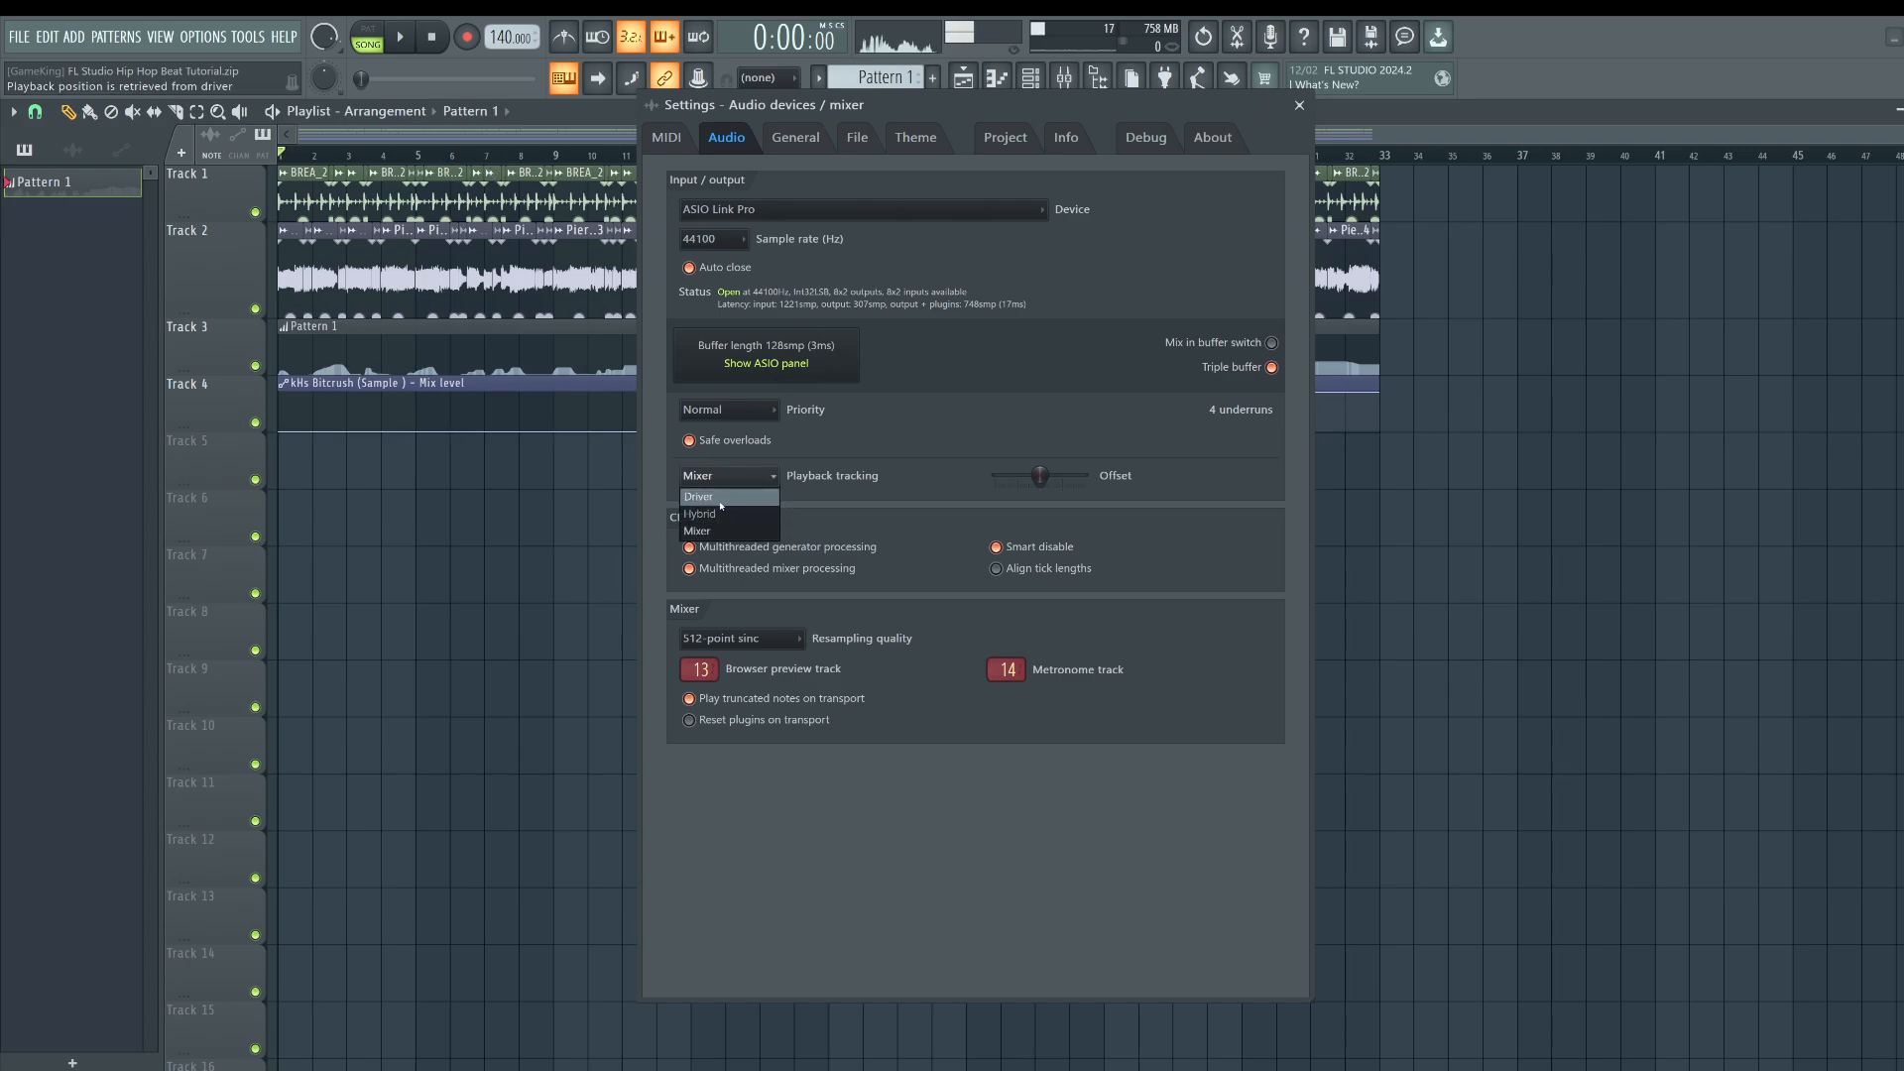
{"action": "left_click", "coordinate": [699, 531]}
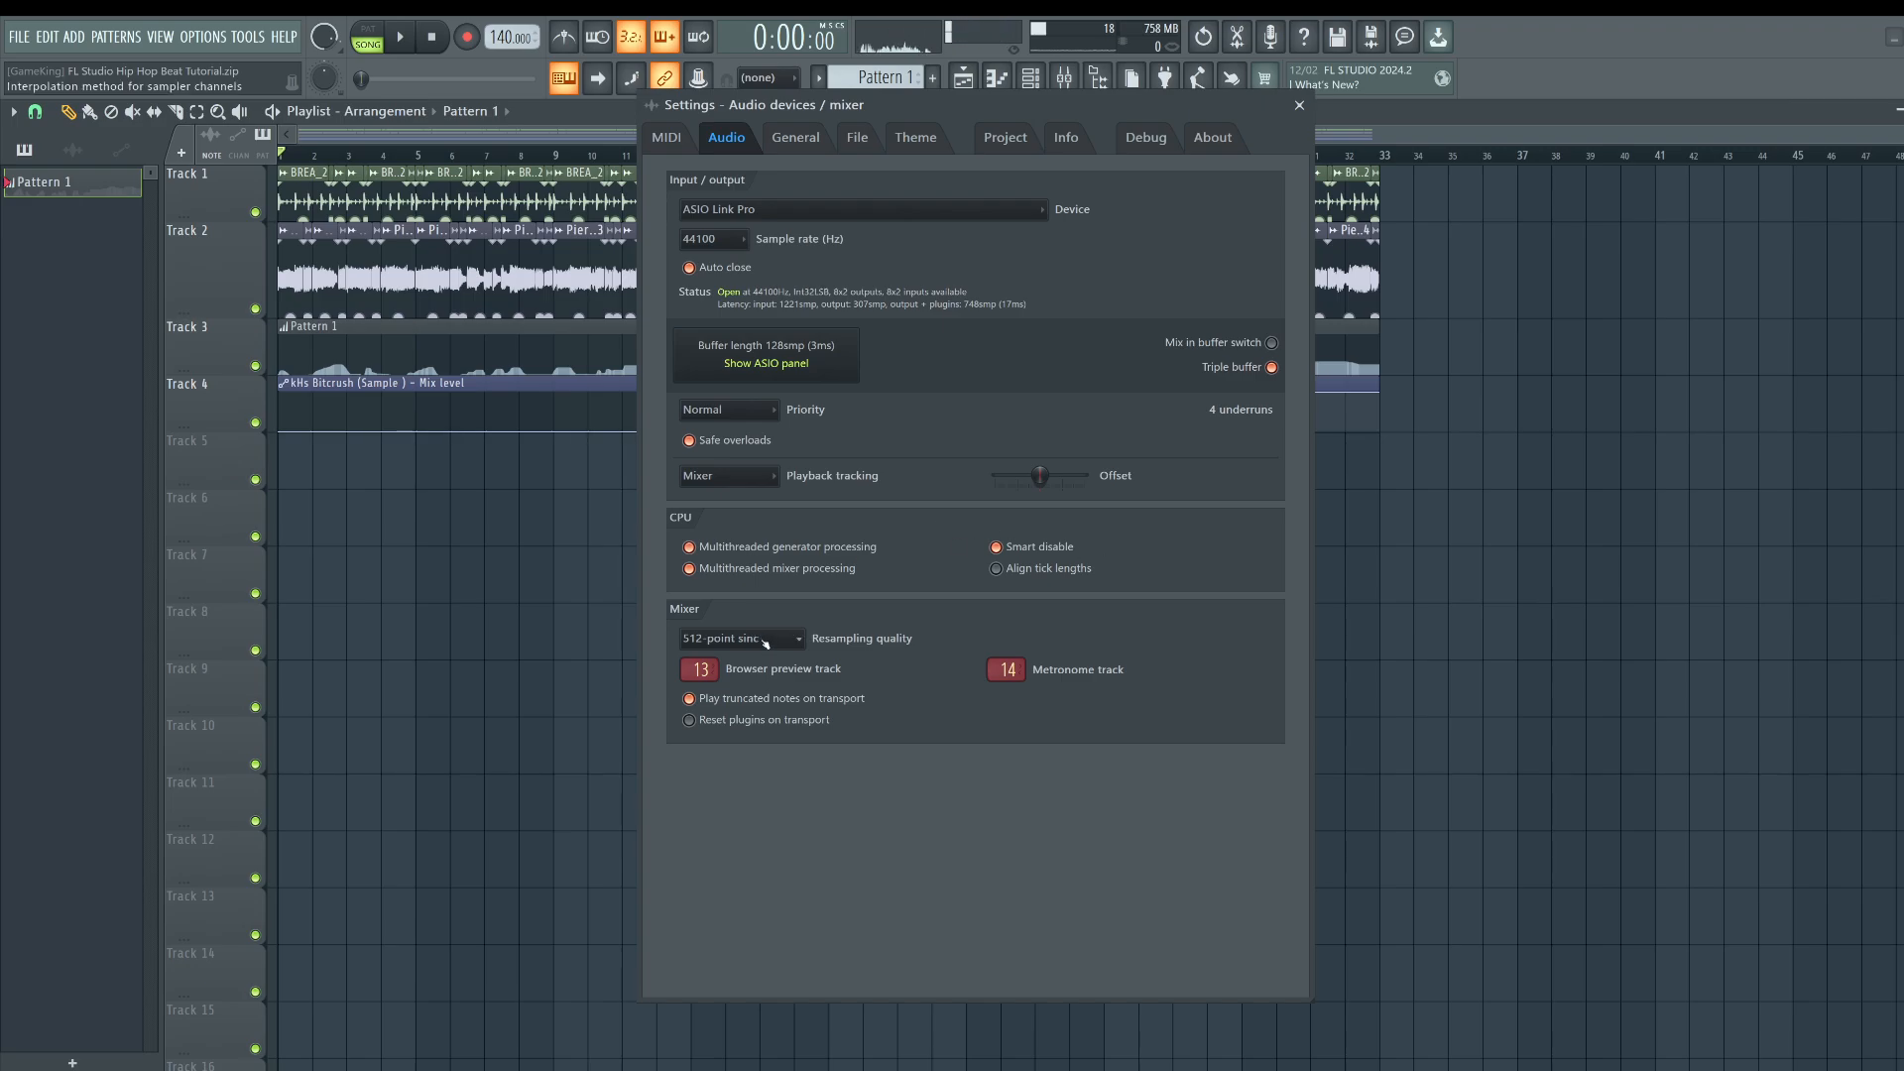
- Set the mixer's resampling quality to 32-point sinc
{"action": "left_click", "coordinate": [727, 638]}
{"action": "left_click", "coordinate": [725, 634]}
{"action": "left_click", "coordinate": [727, 638]}
{"action": "left_click", "coordinate": [739, 757]}
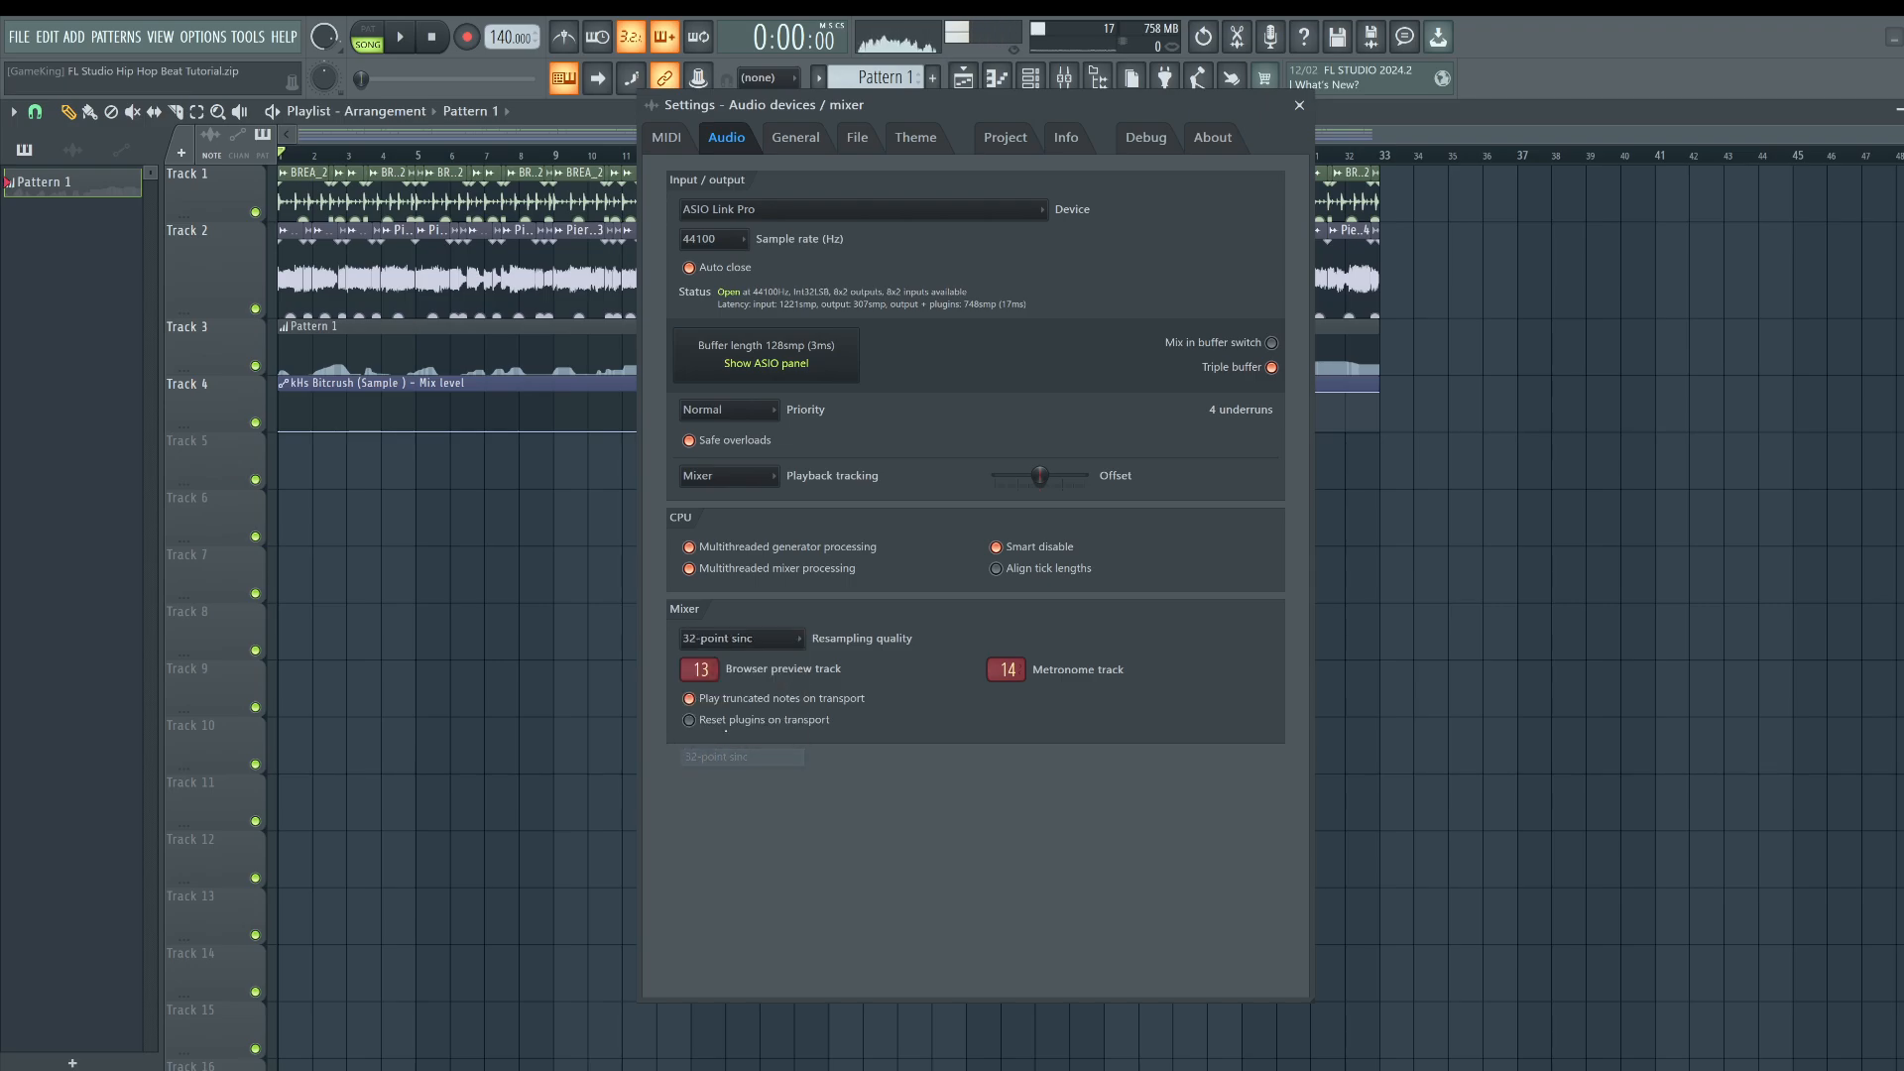
{"action": "left_click", "coordinate": [748, 640]}
{"action": "left_click", "coordinate": [745, 640]}
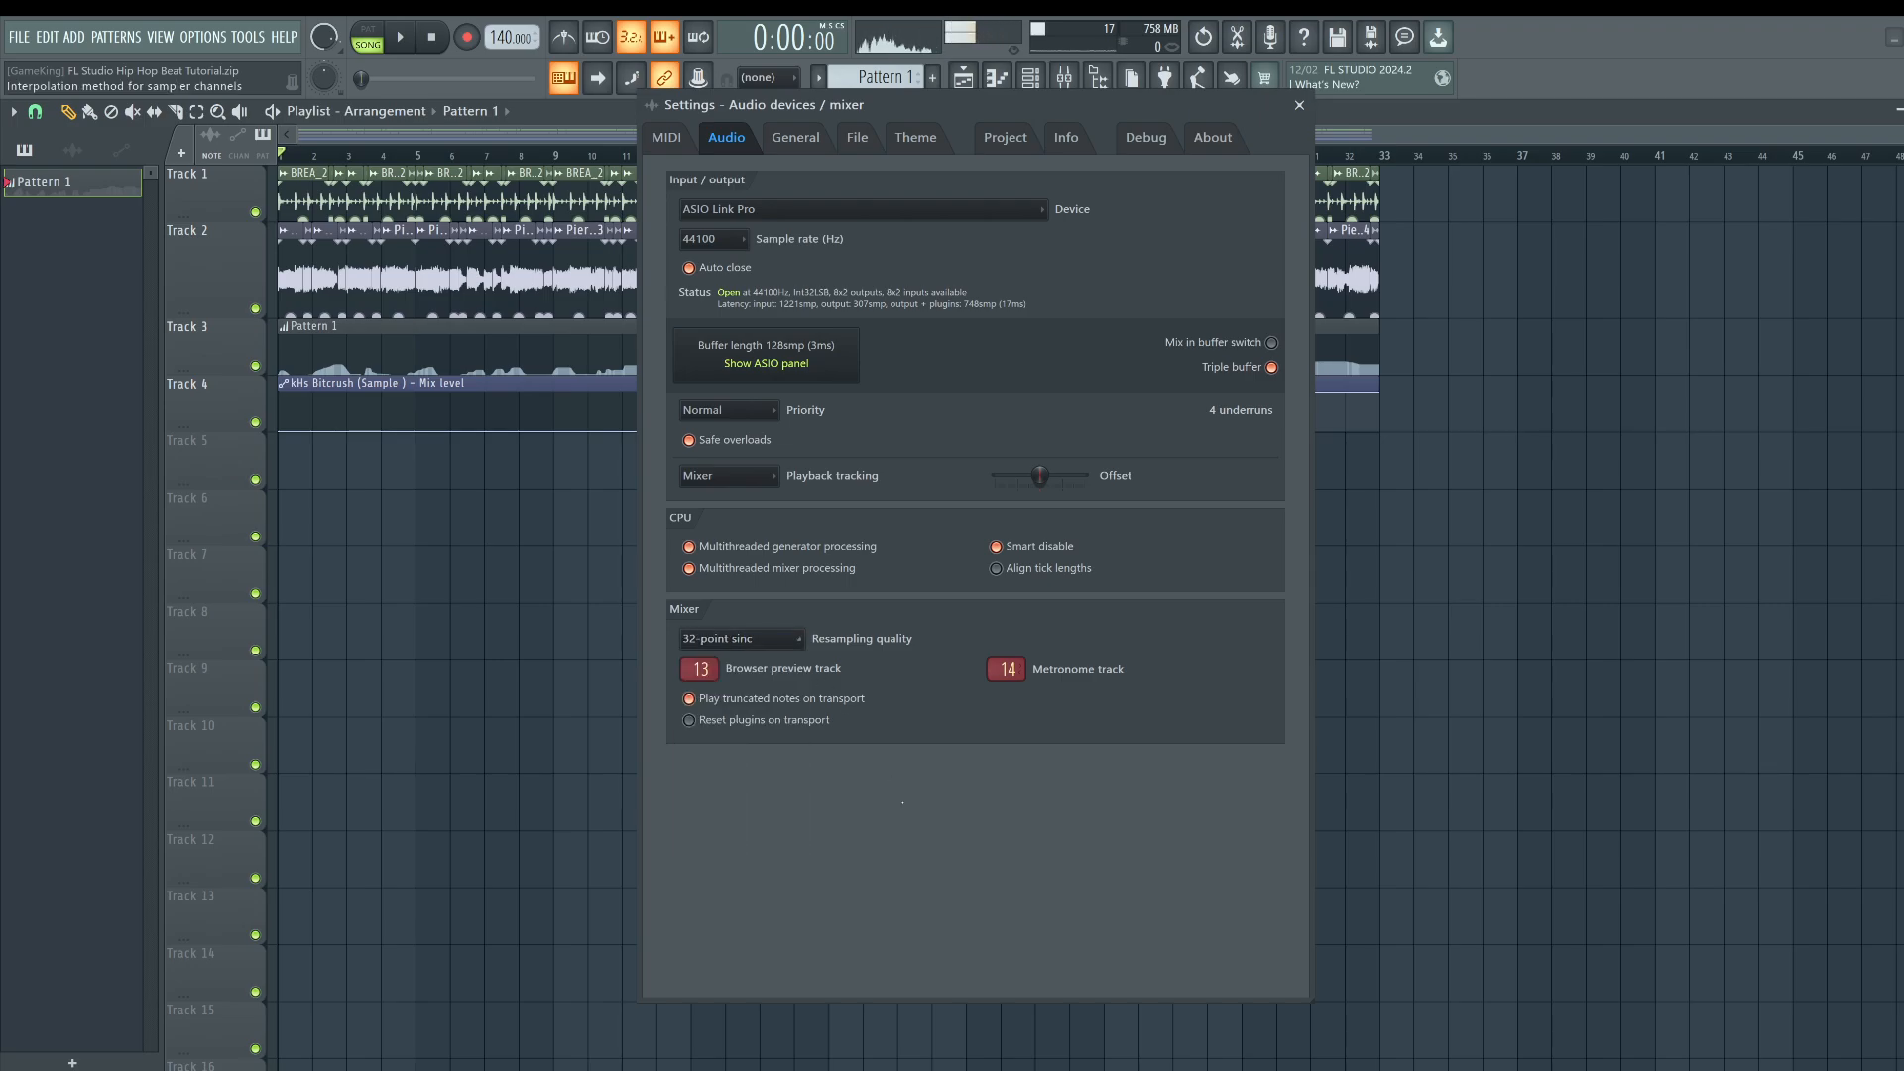
{"action": "left_click", "coordinate": [746, 640]}
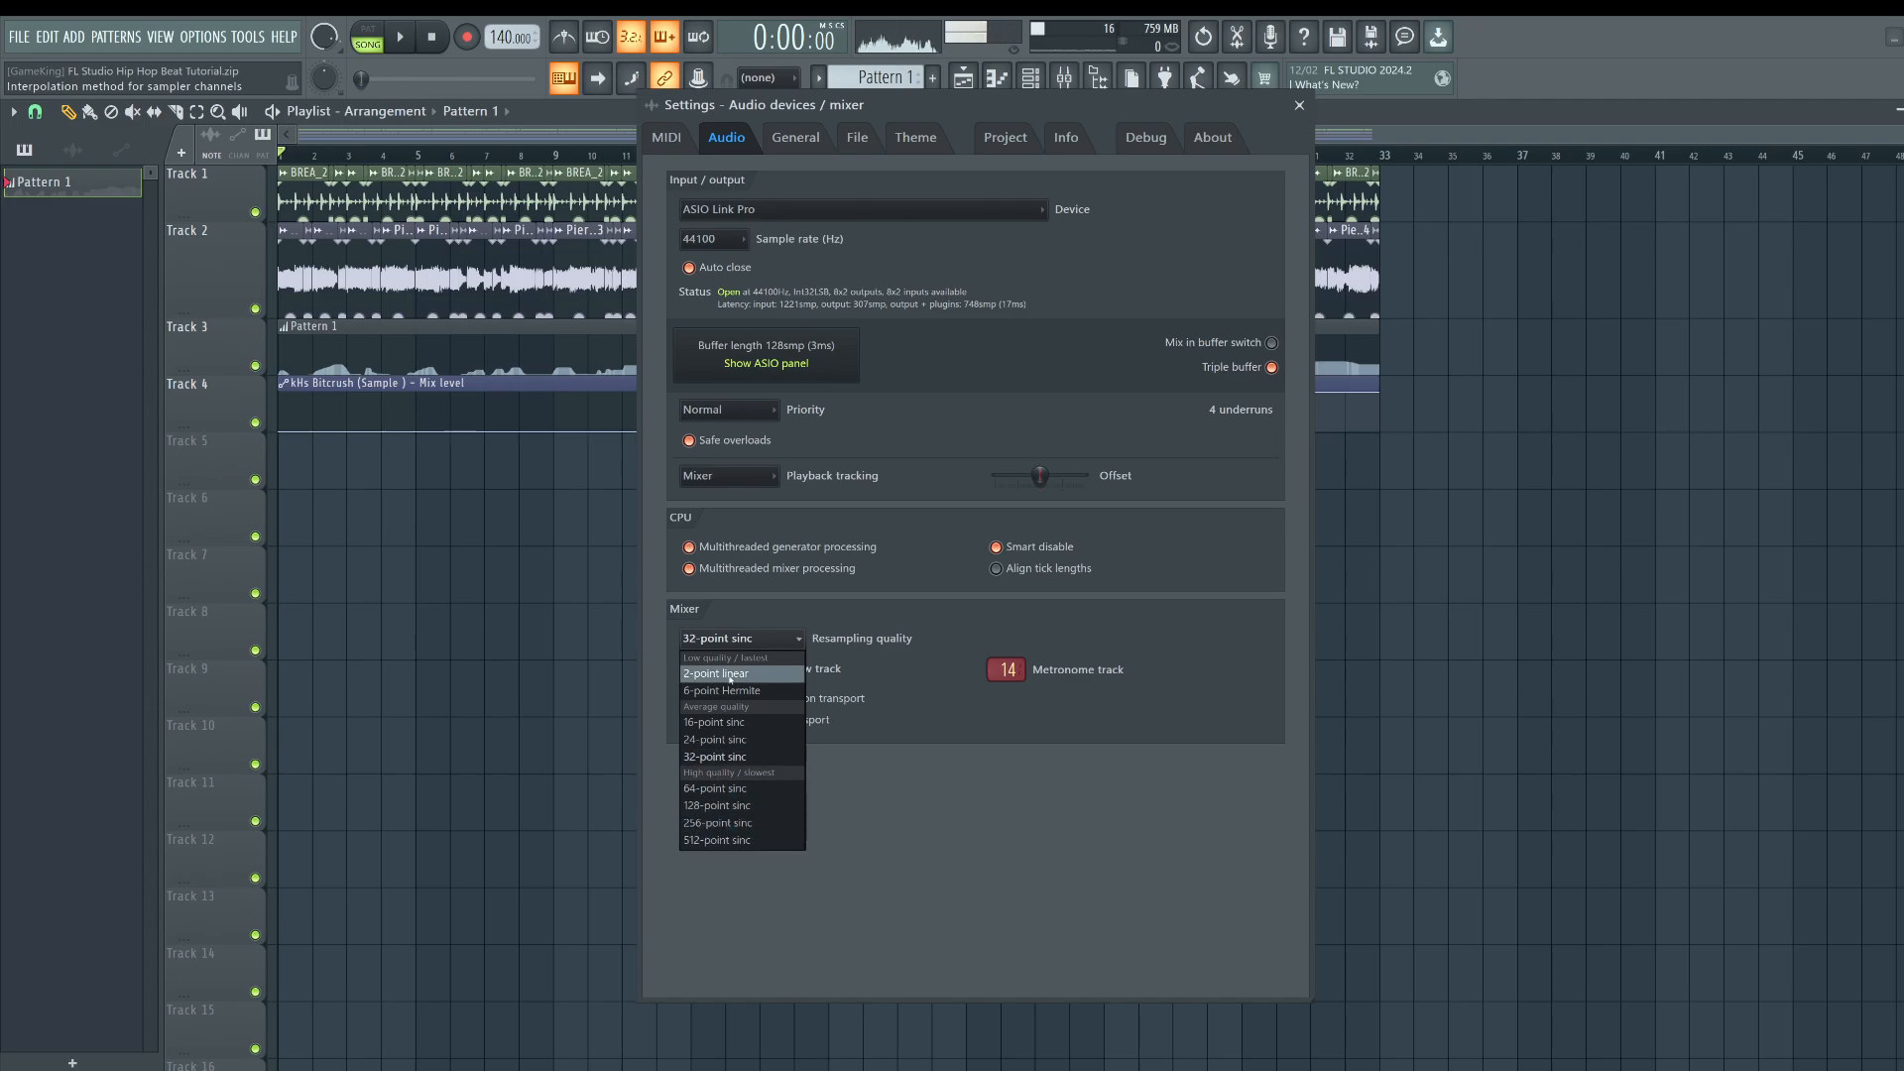
{"action": "left_click", "coordinate": [714, 757]}
- Set the mixer's resampling quality to 512-point sinc, one of the high quality options
{"action": "left_click", "coordinate": [746, 640]}
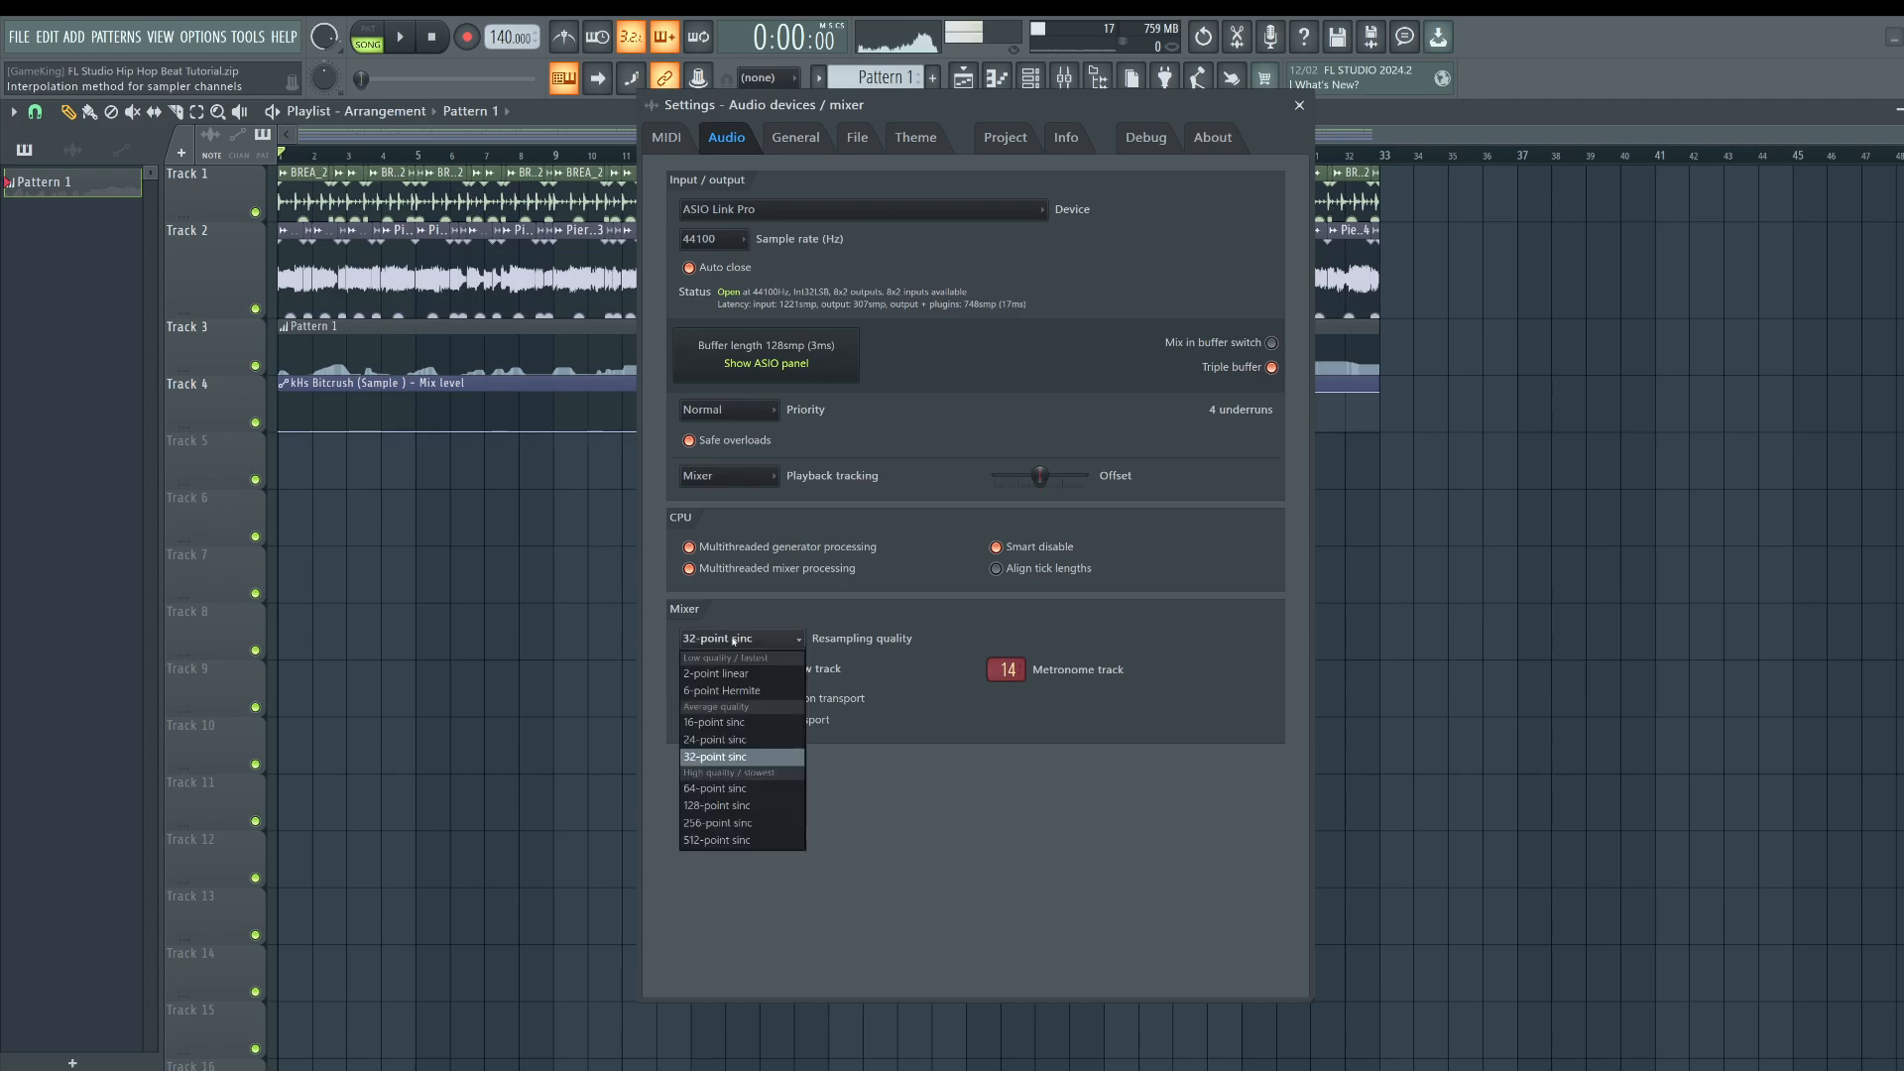
{"action": "left_click", "coordinate": [773, 841]}
{"action": "left_click", "coordinate": [1202, 638]}
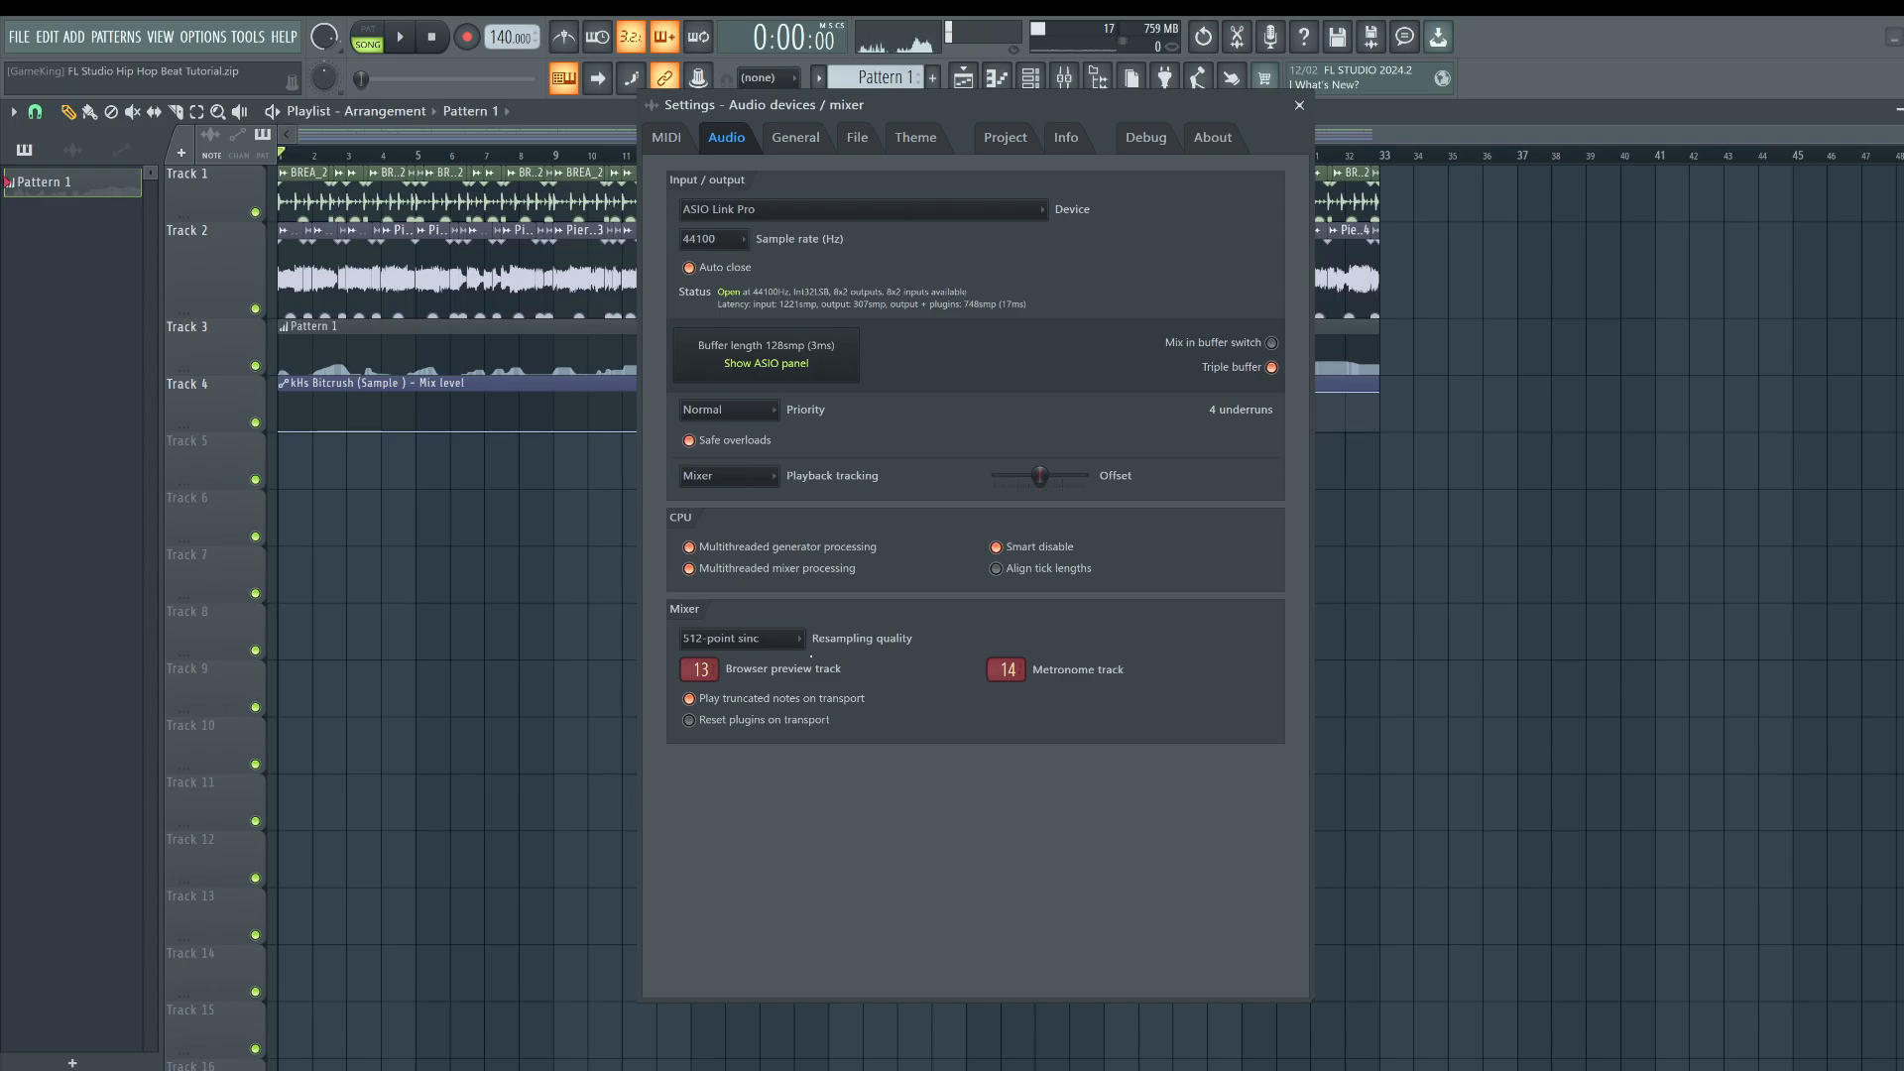
{"action": "left_click", "coordinate": [739, 639]}
{"action": "left_click", "coordinate": [955, 784]}
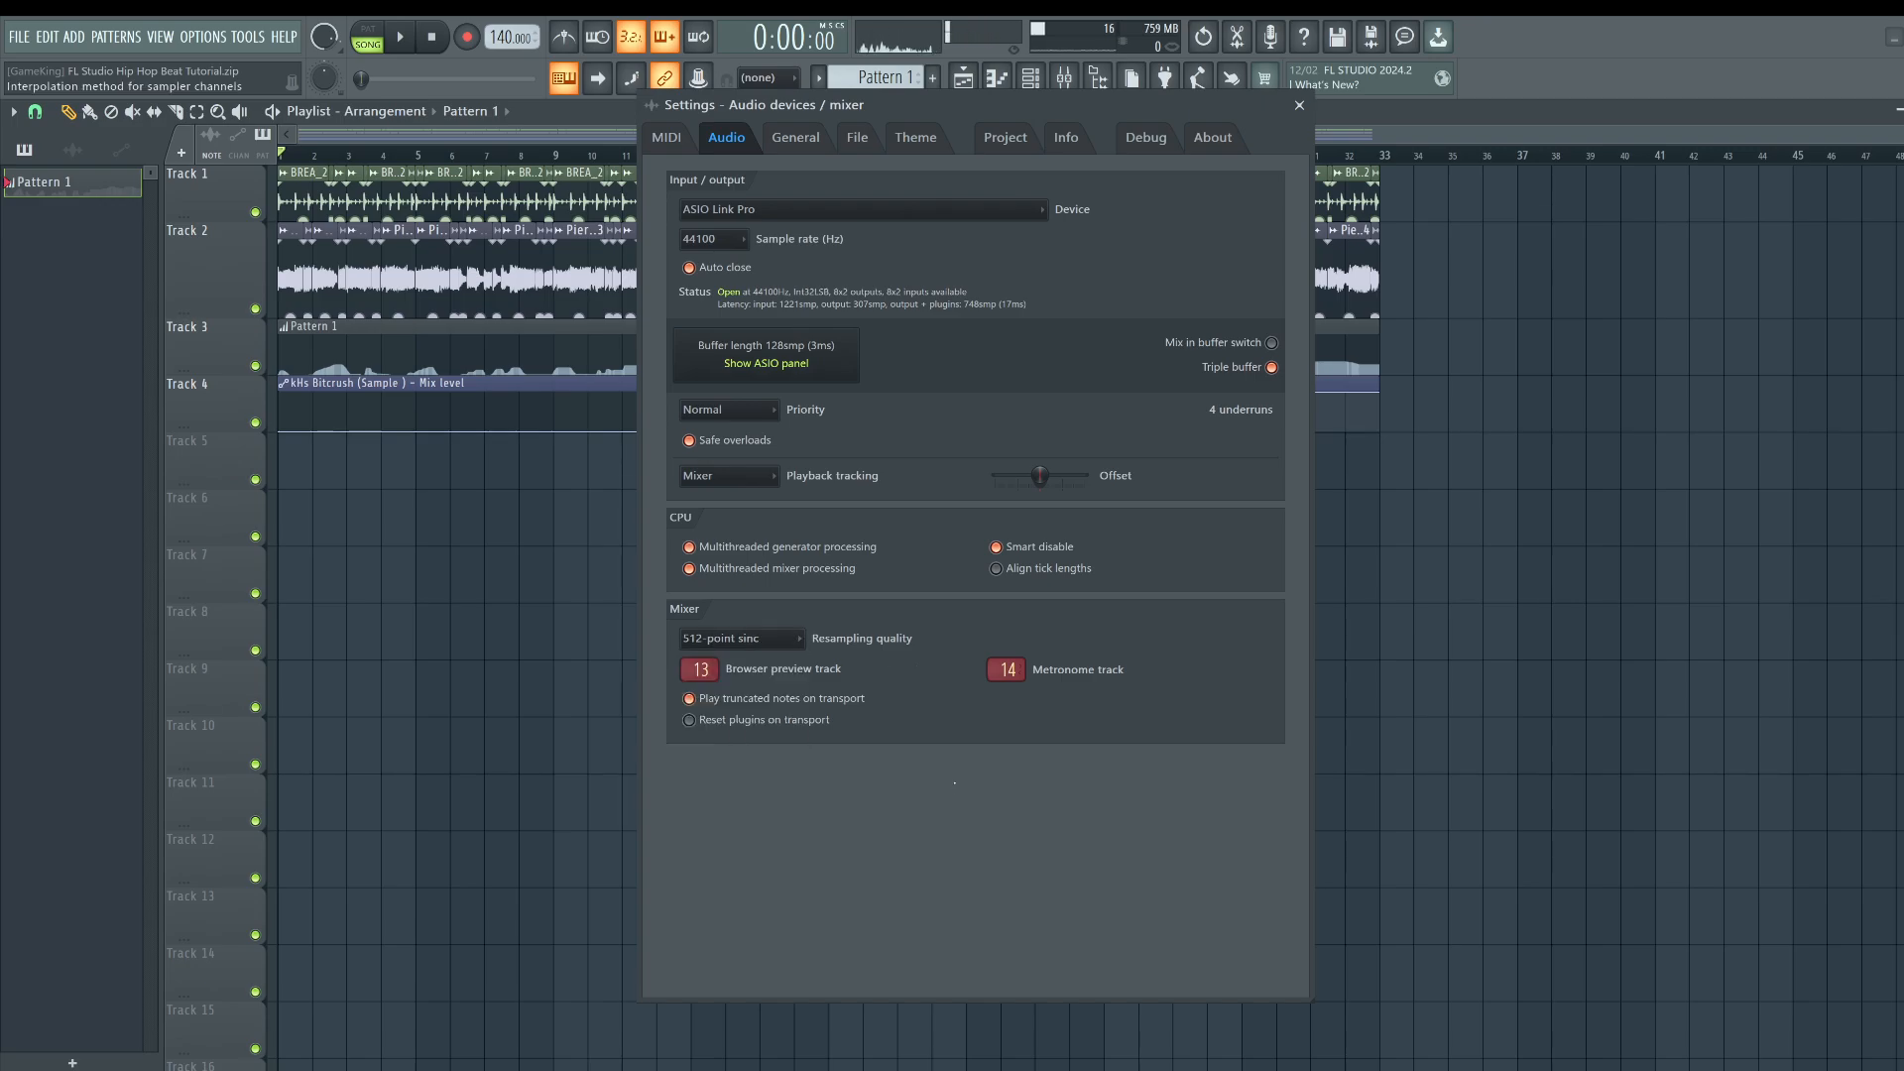
{"action": "left_click", "coordinate": [751, 642]}
{"action": "left_click", "coordinate": [754, 841]}
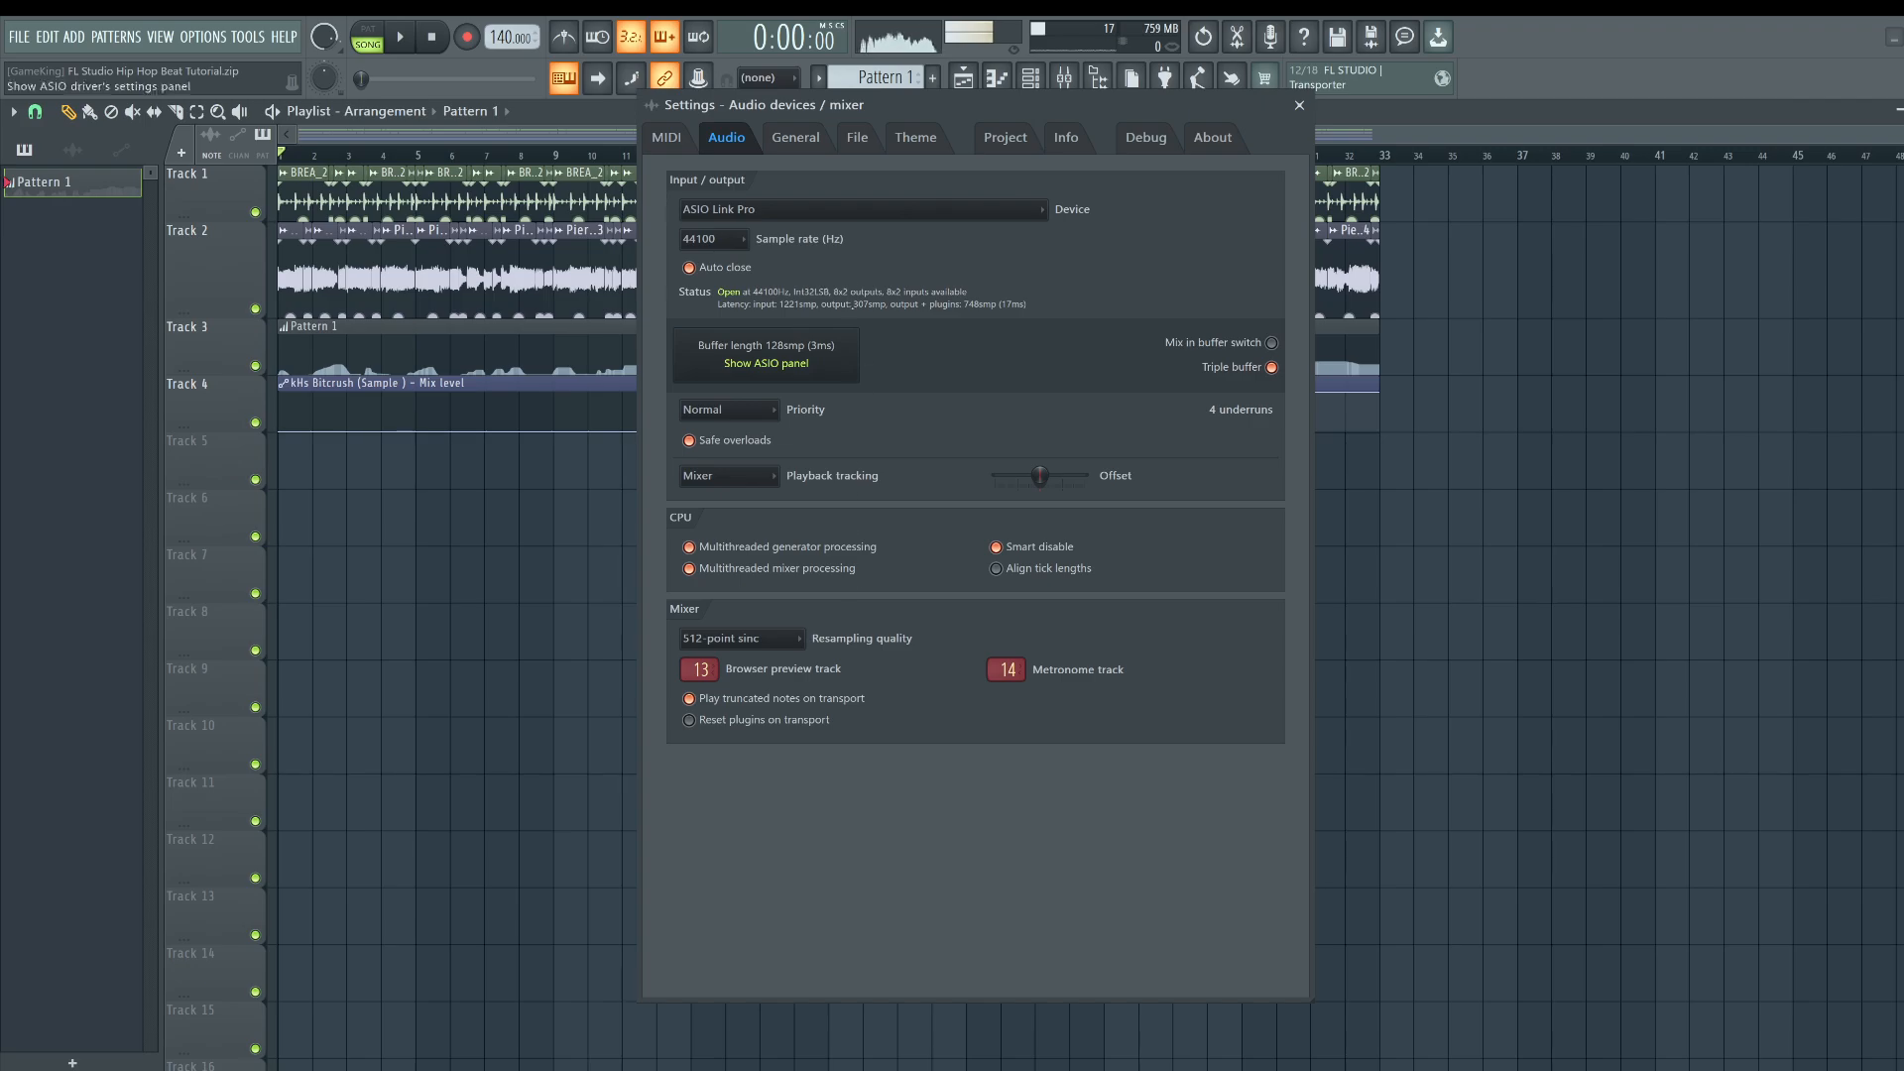
- Examine the general settings, from display, language and input through updates and privacy to the miscellaneous options
{"action": "left_click", "coordinate": [814, 139]}
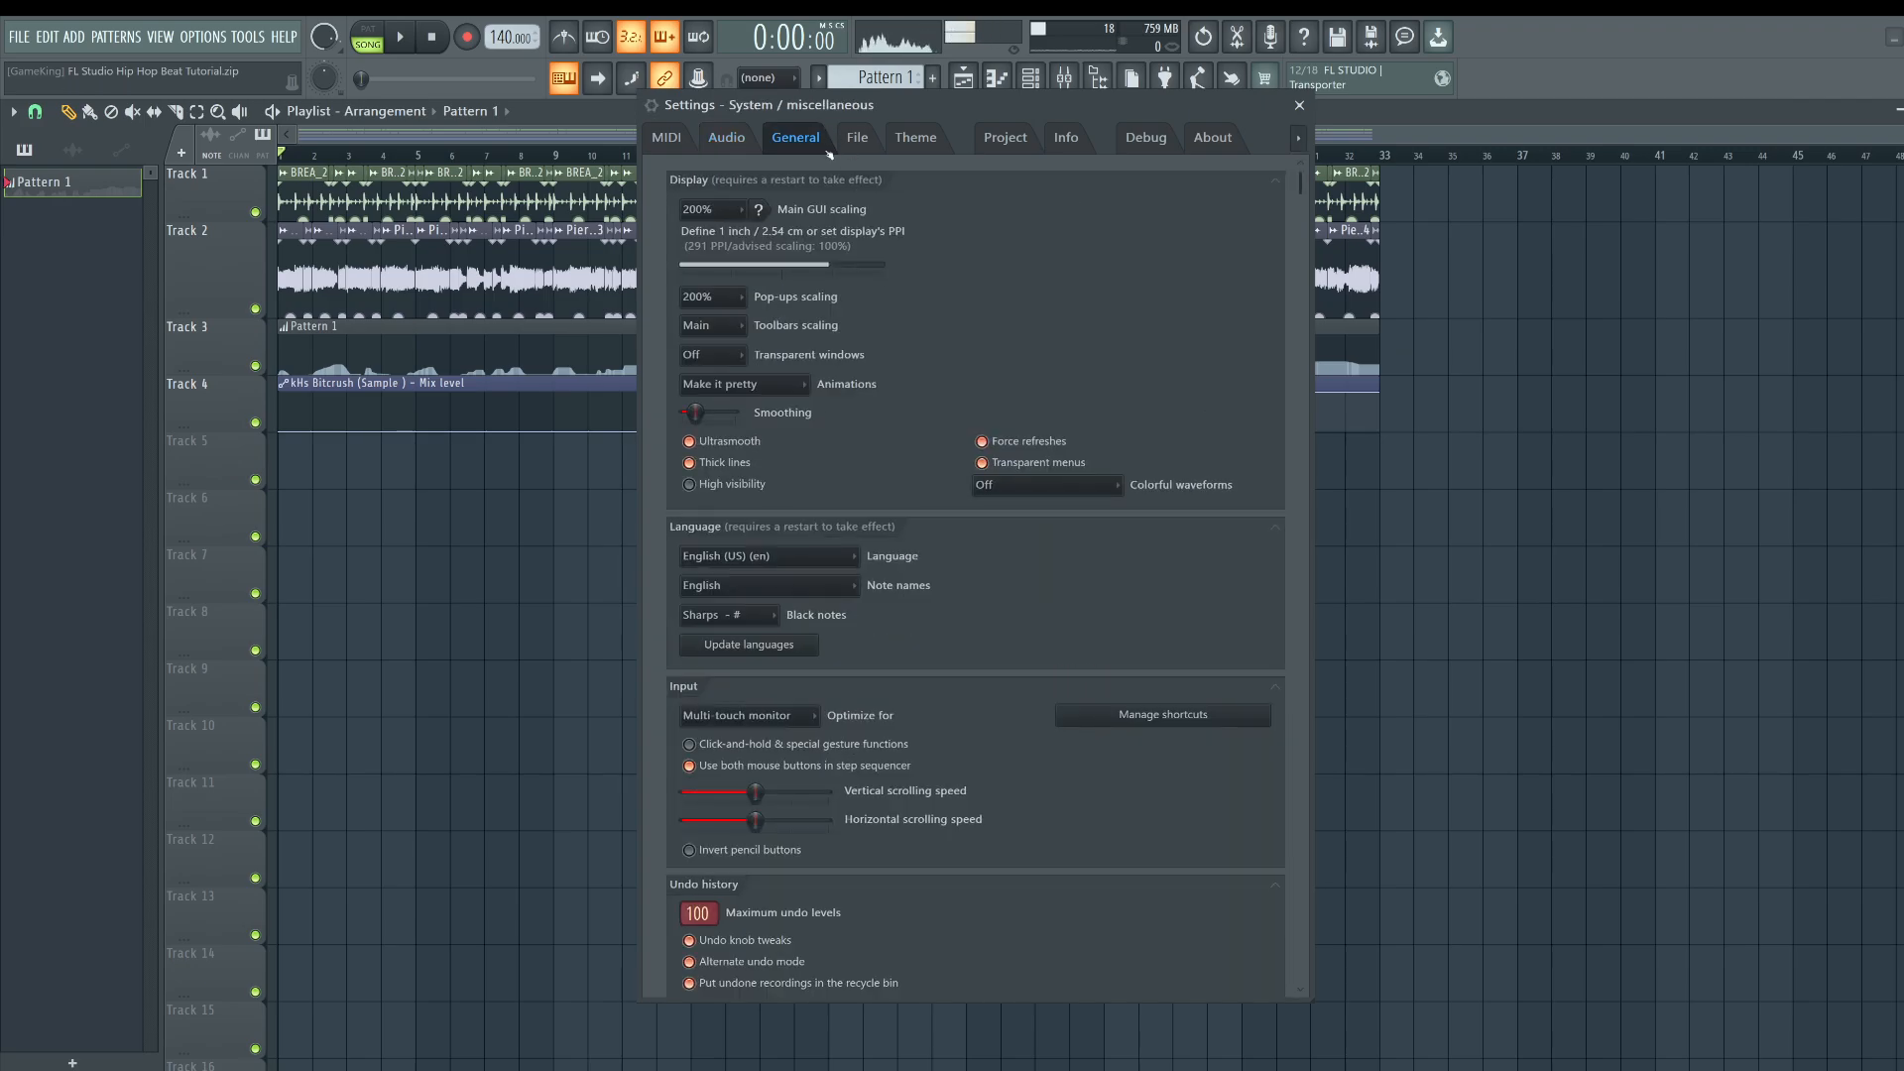
{"action": "scroll", "coordinate": [972, 326], "scroll_direction": "down", "scroll_amount": 1}
{"action": "scroll", "coordinate": [972, 326], "scroll_direction": "up", "scroll_amount": 1}
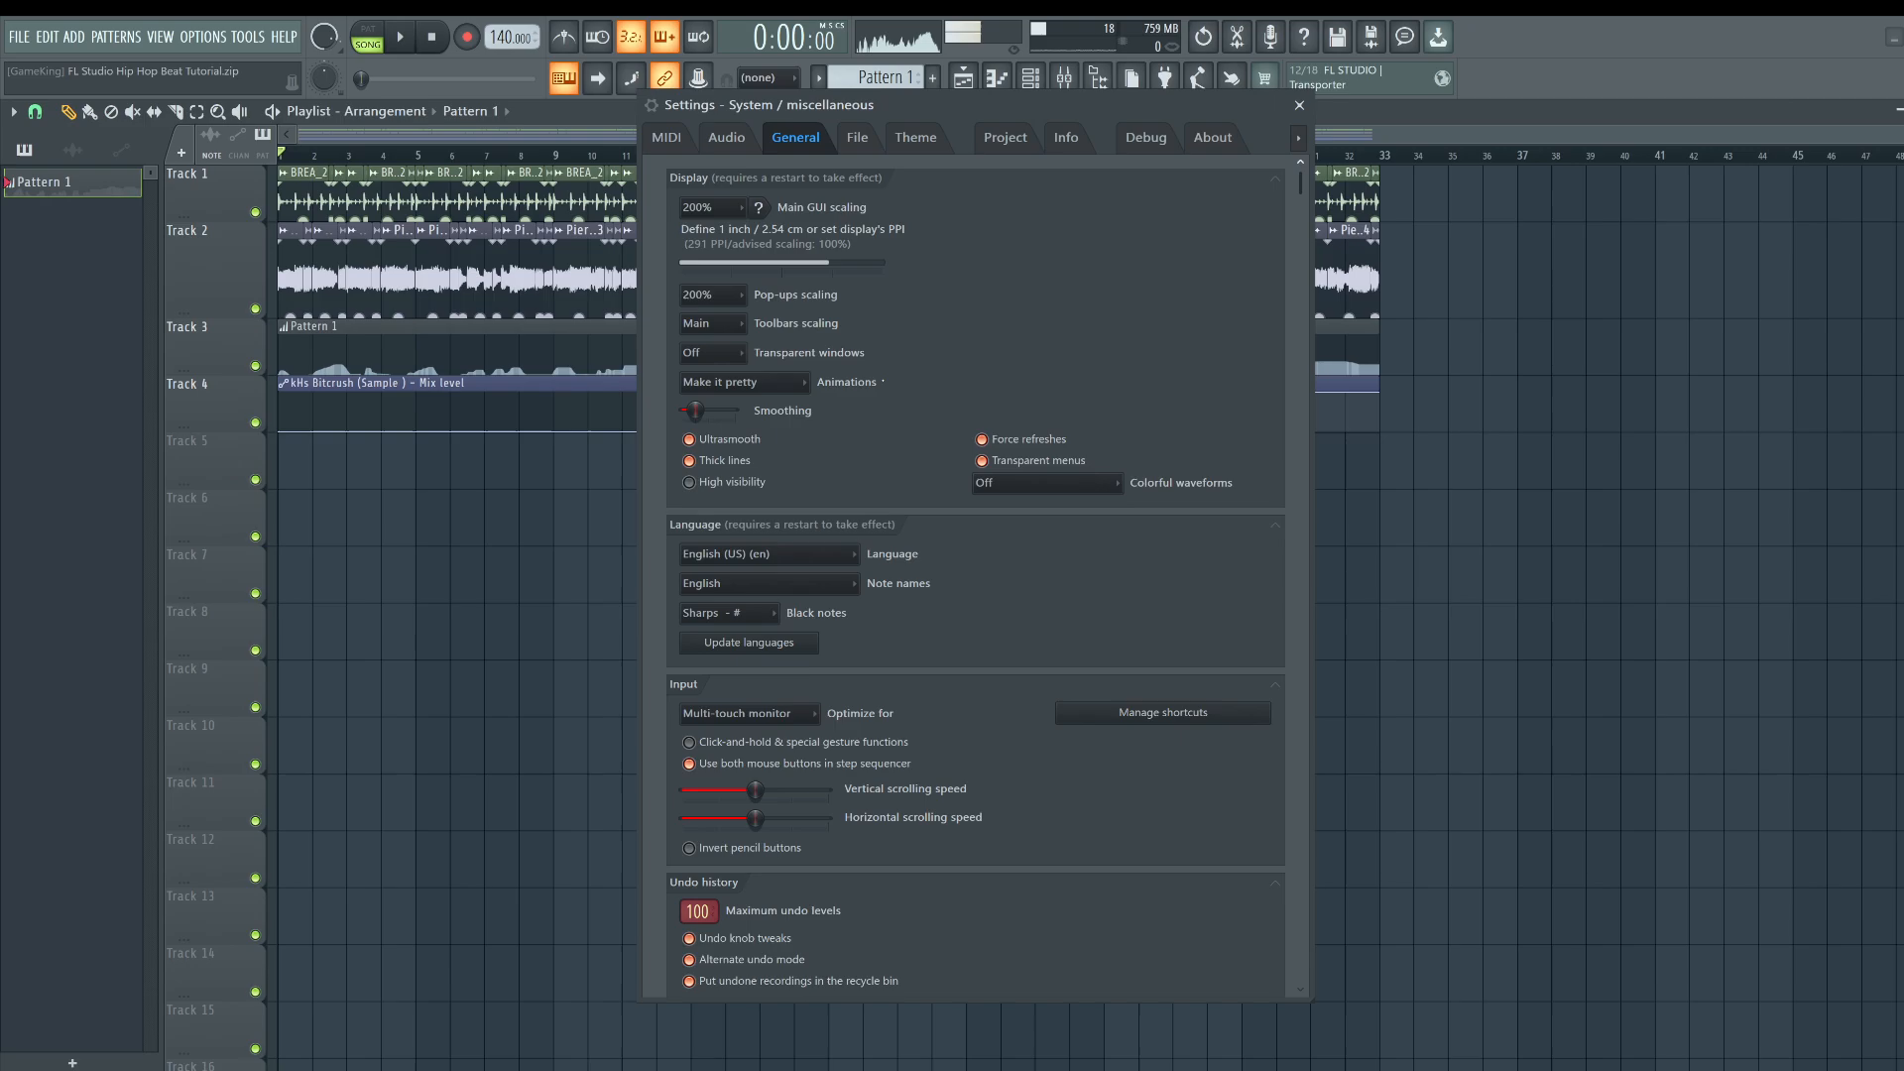
{"action": "scroll", "coordinate": [862, 237], "scroll_direction": "down", "scroll_amount": 5}
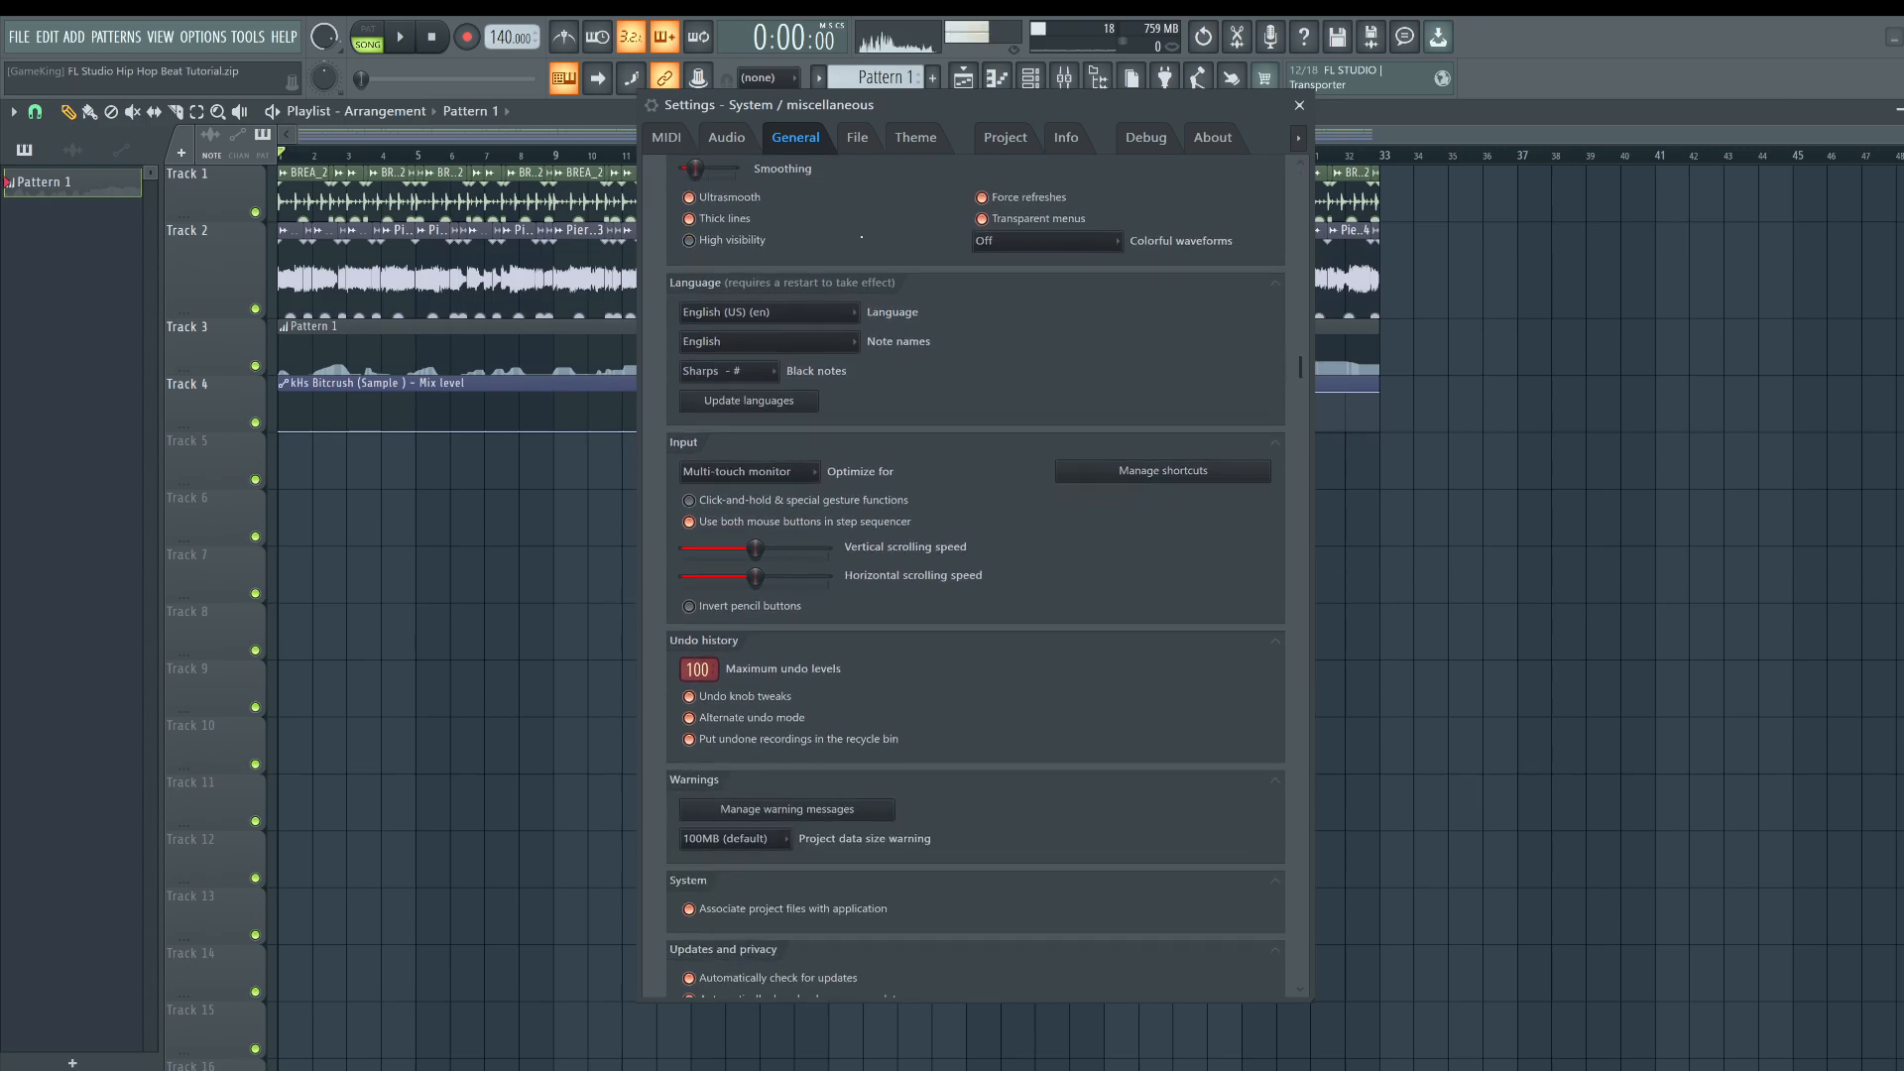
{"action": "scroll", "coordinate": [975, 383], "scroll_direction": "down", "scroll_amount": 8}
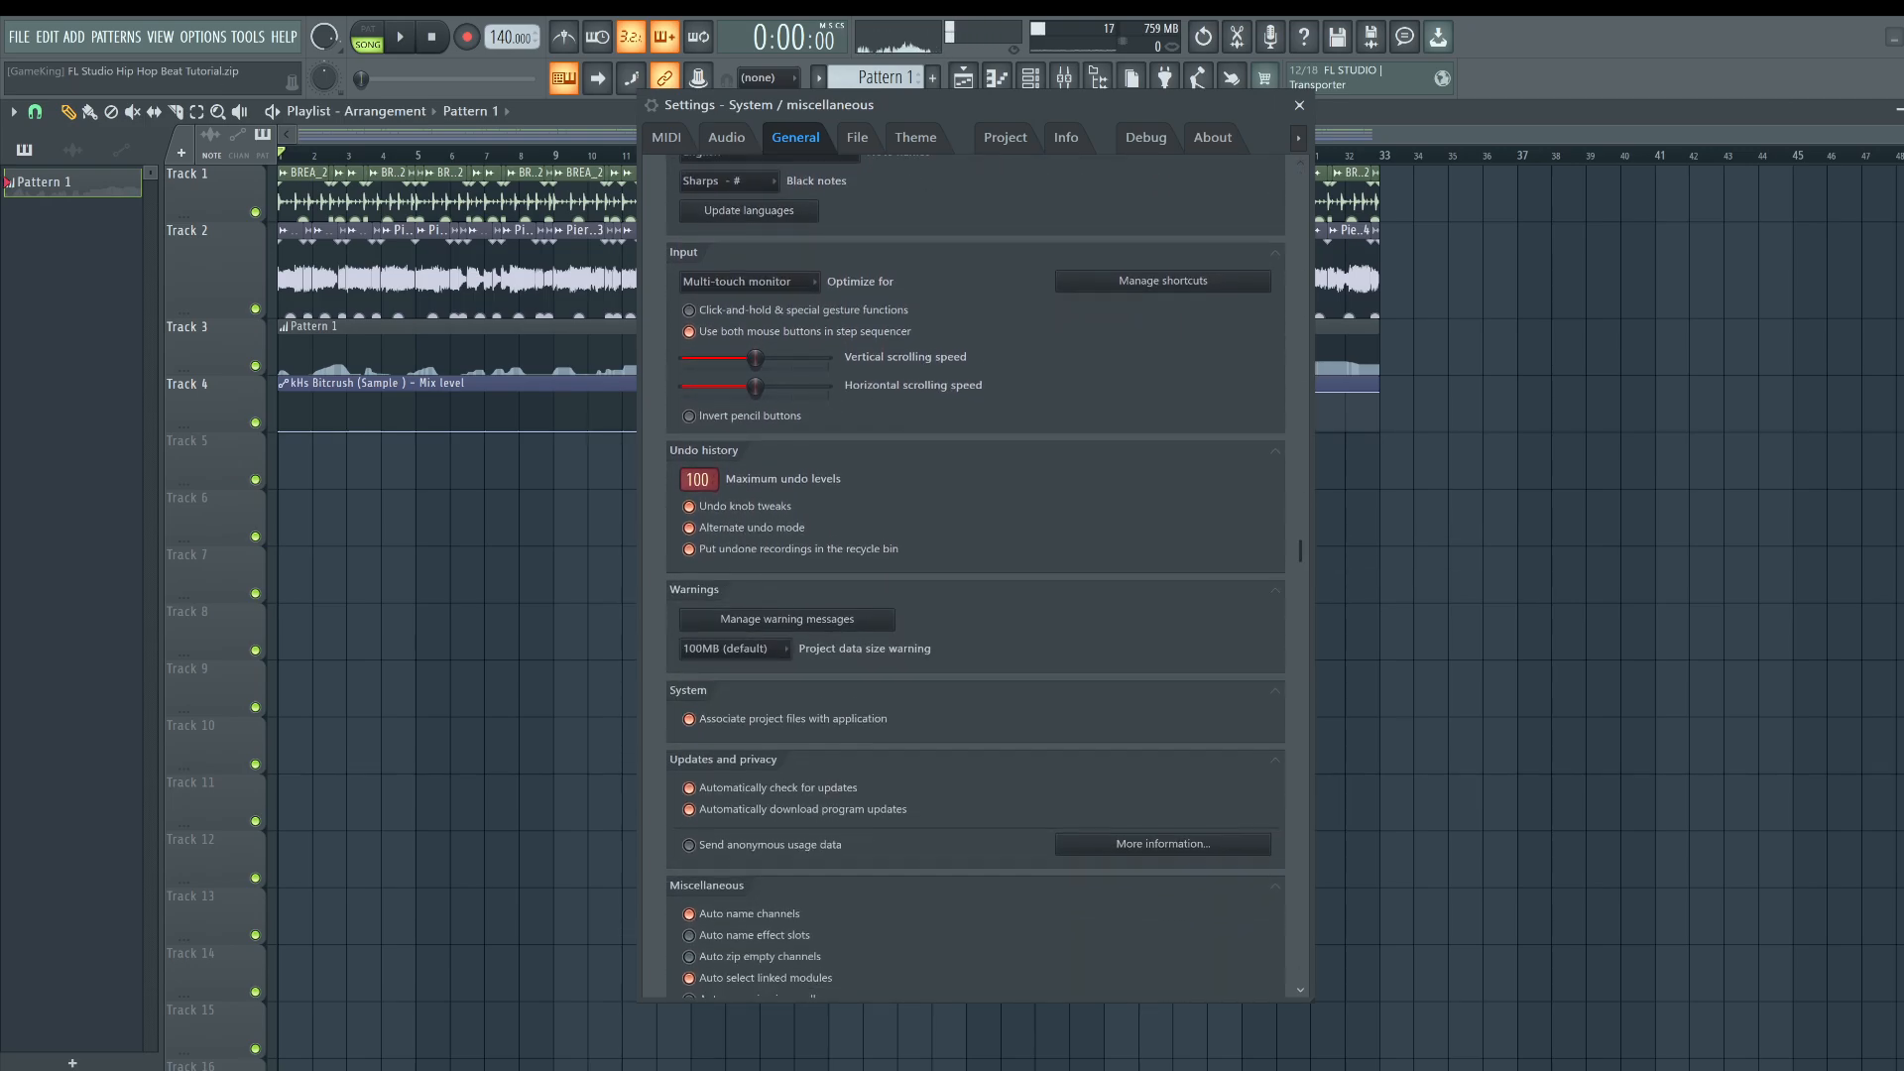
{"action": "scroll", "coordinate": [928, 355], "scroll_direction": "down", "scroll_amount": 7}
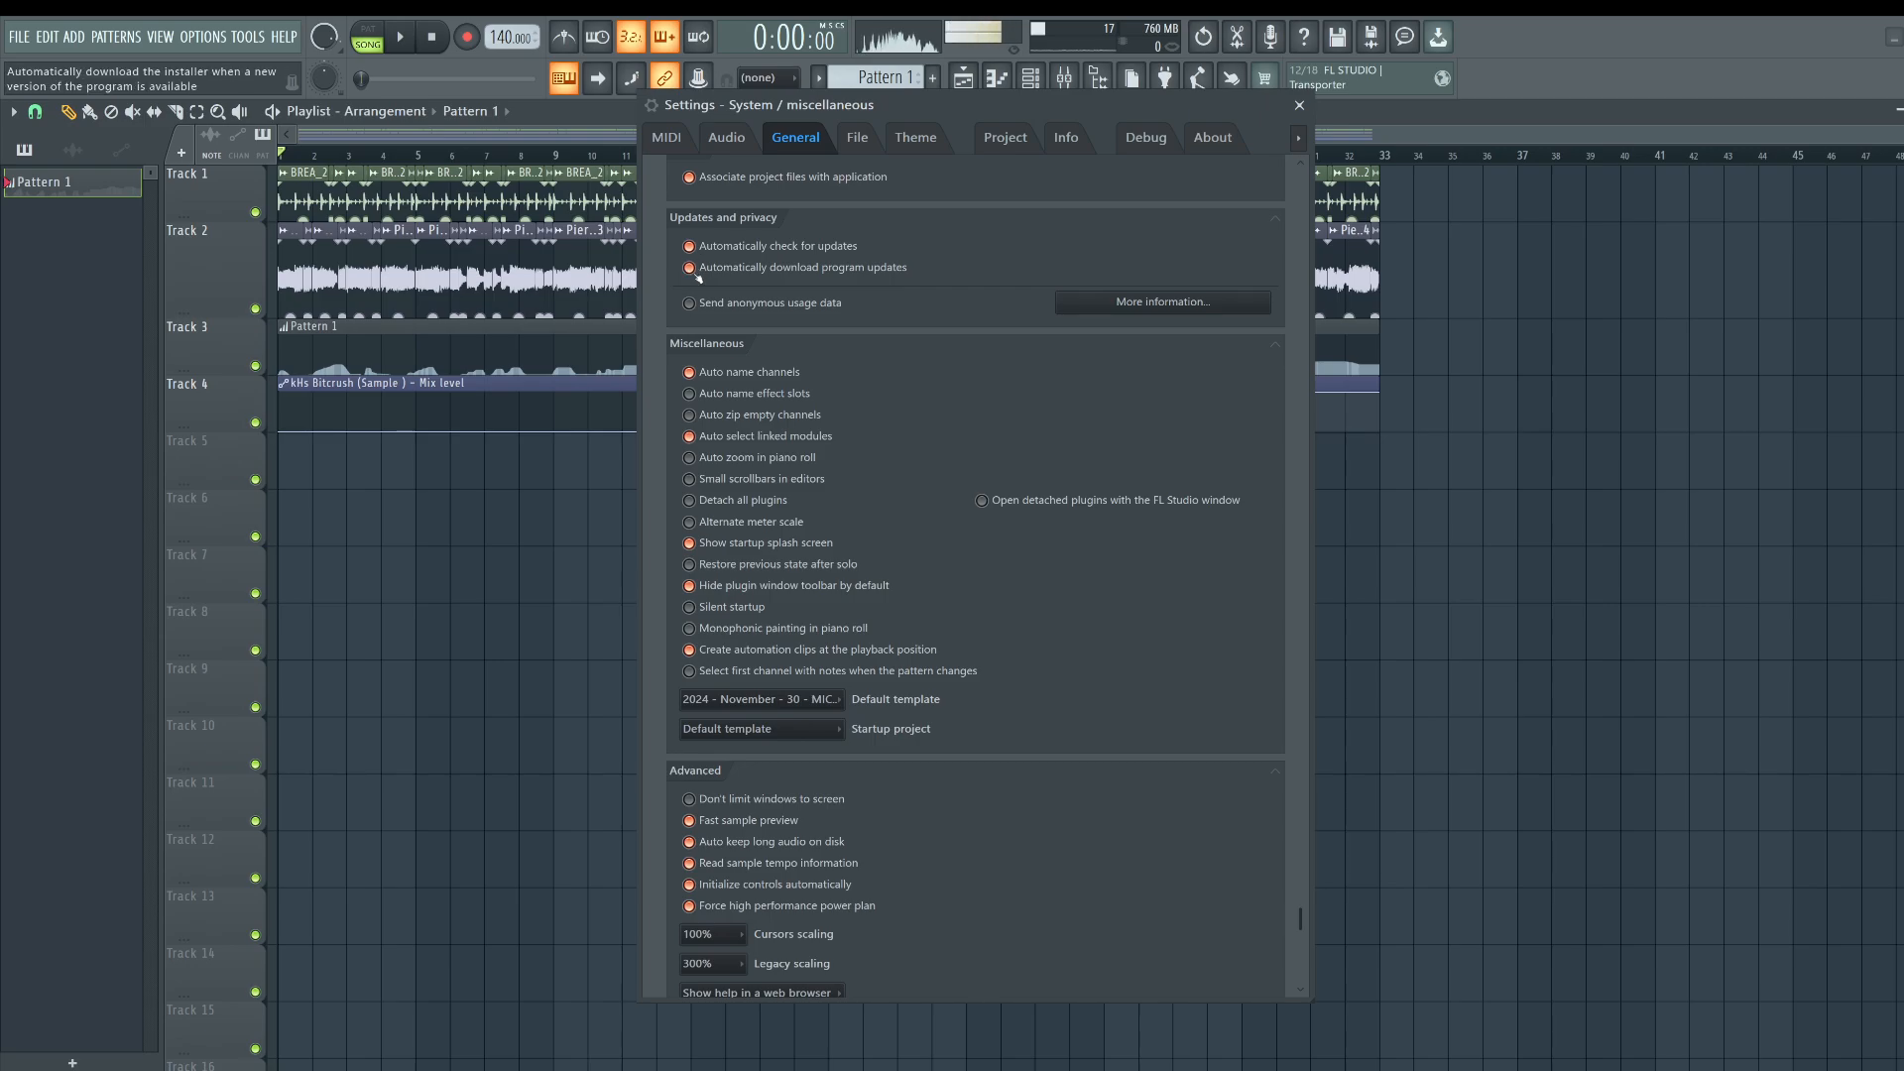
{"action": "scroll", "coordinate": [977, 575], "scroll_direction": "up", "scroll_amount": 2}
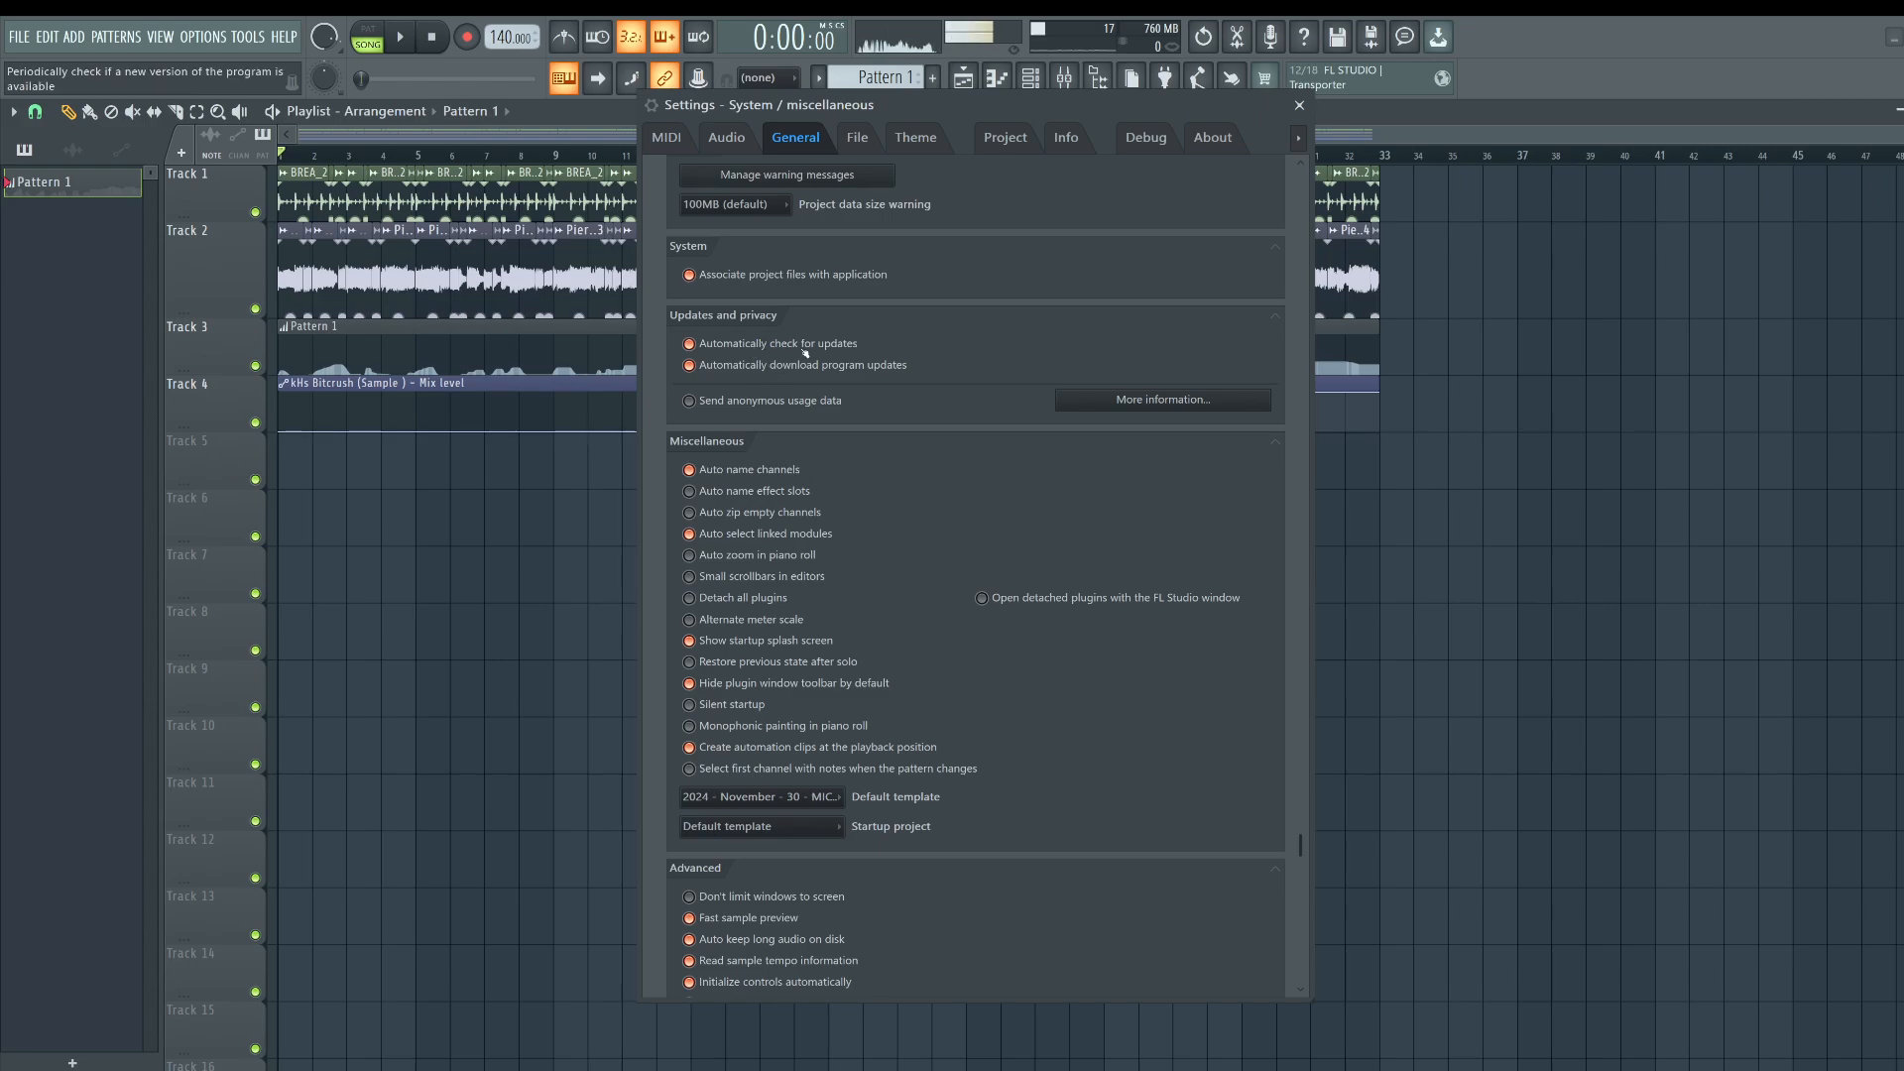
{"action": "scroll", "coordinate": [761, 344], "scroll_direction": "down", "scroll_amount": 3}
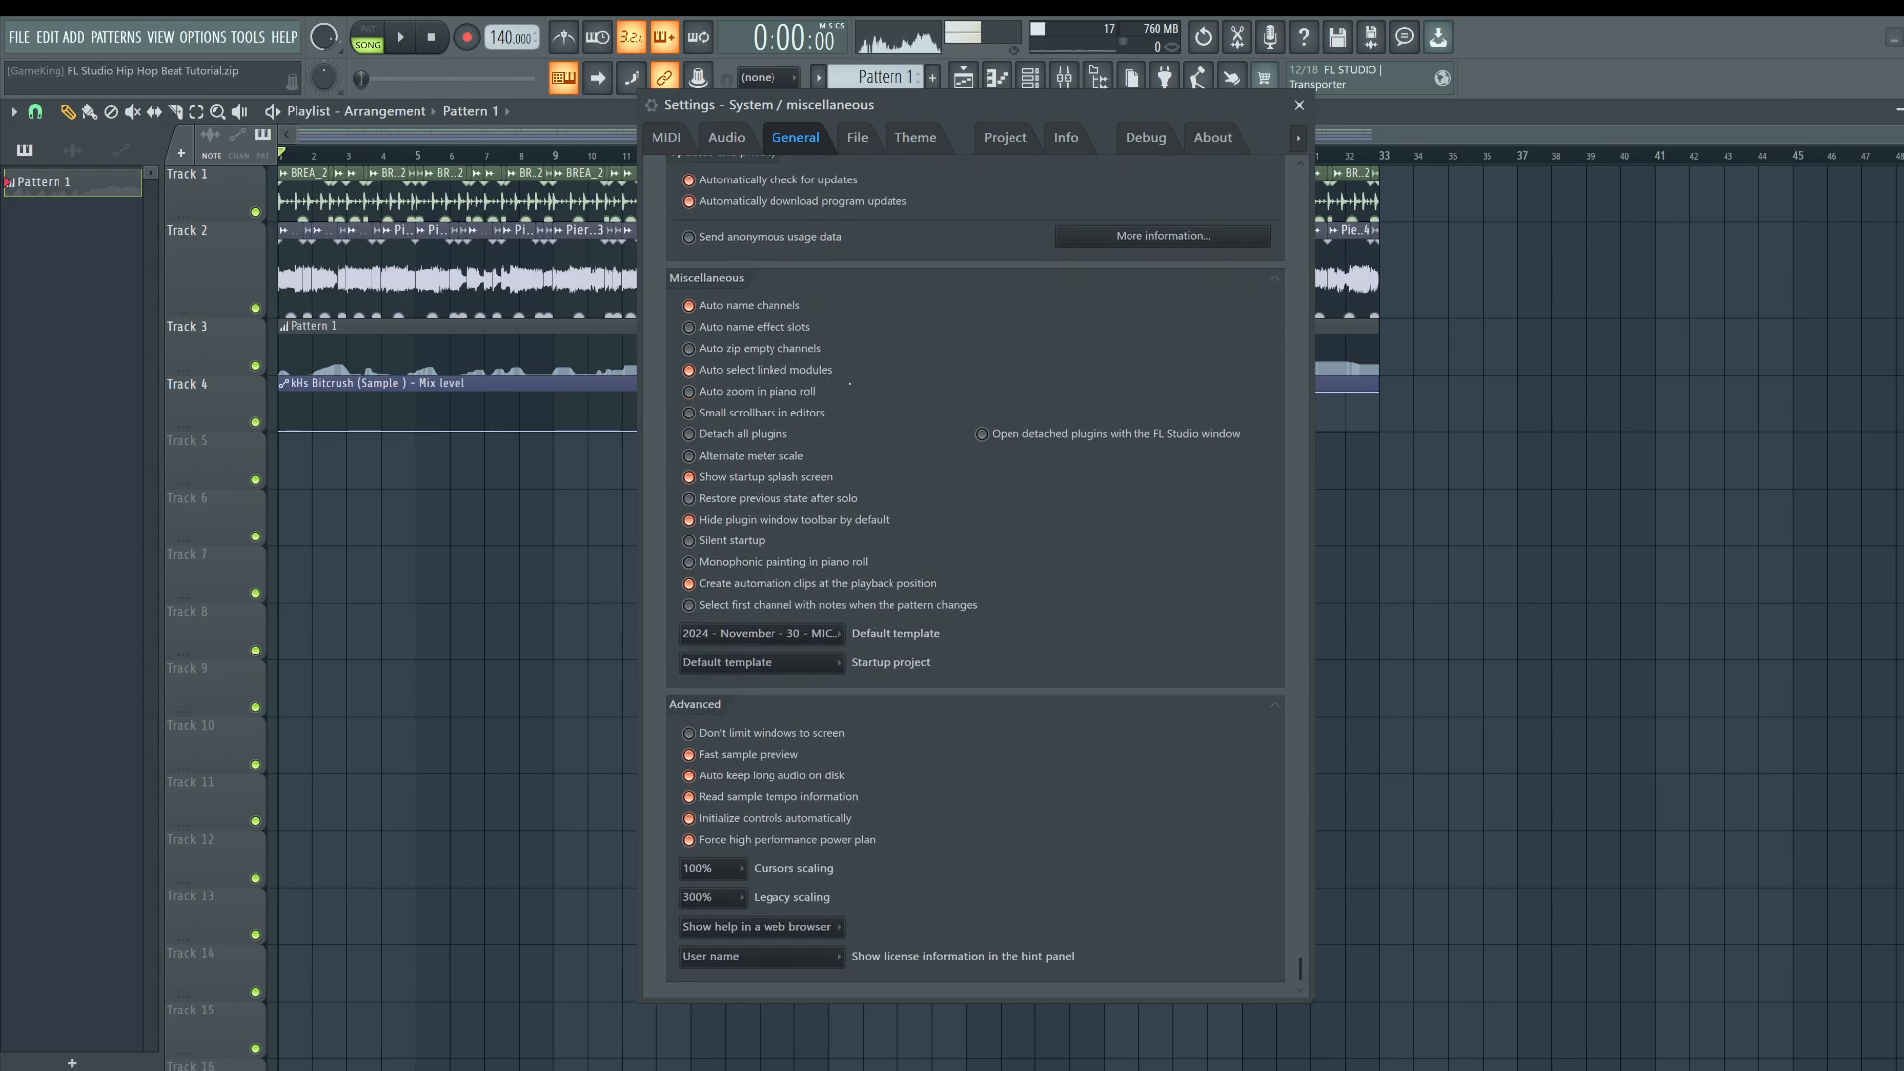
- Enable Send anonymous usage data and choose Default template as the startup project
{"action": "left_click", "coordinate": [823, 638]}
{"action": "left_click", "coordinate": [966, 468]}
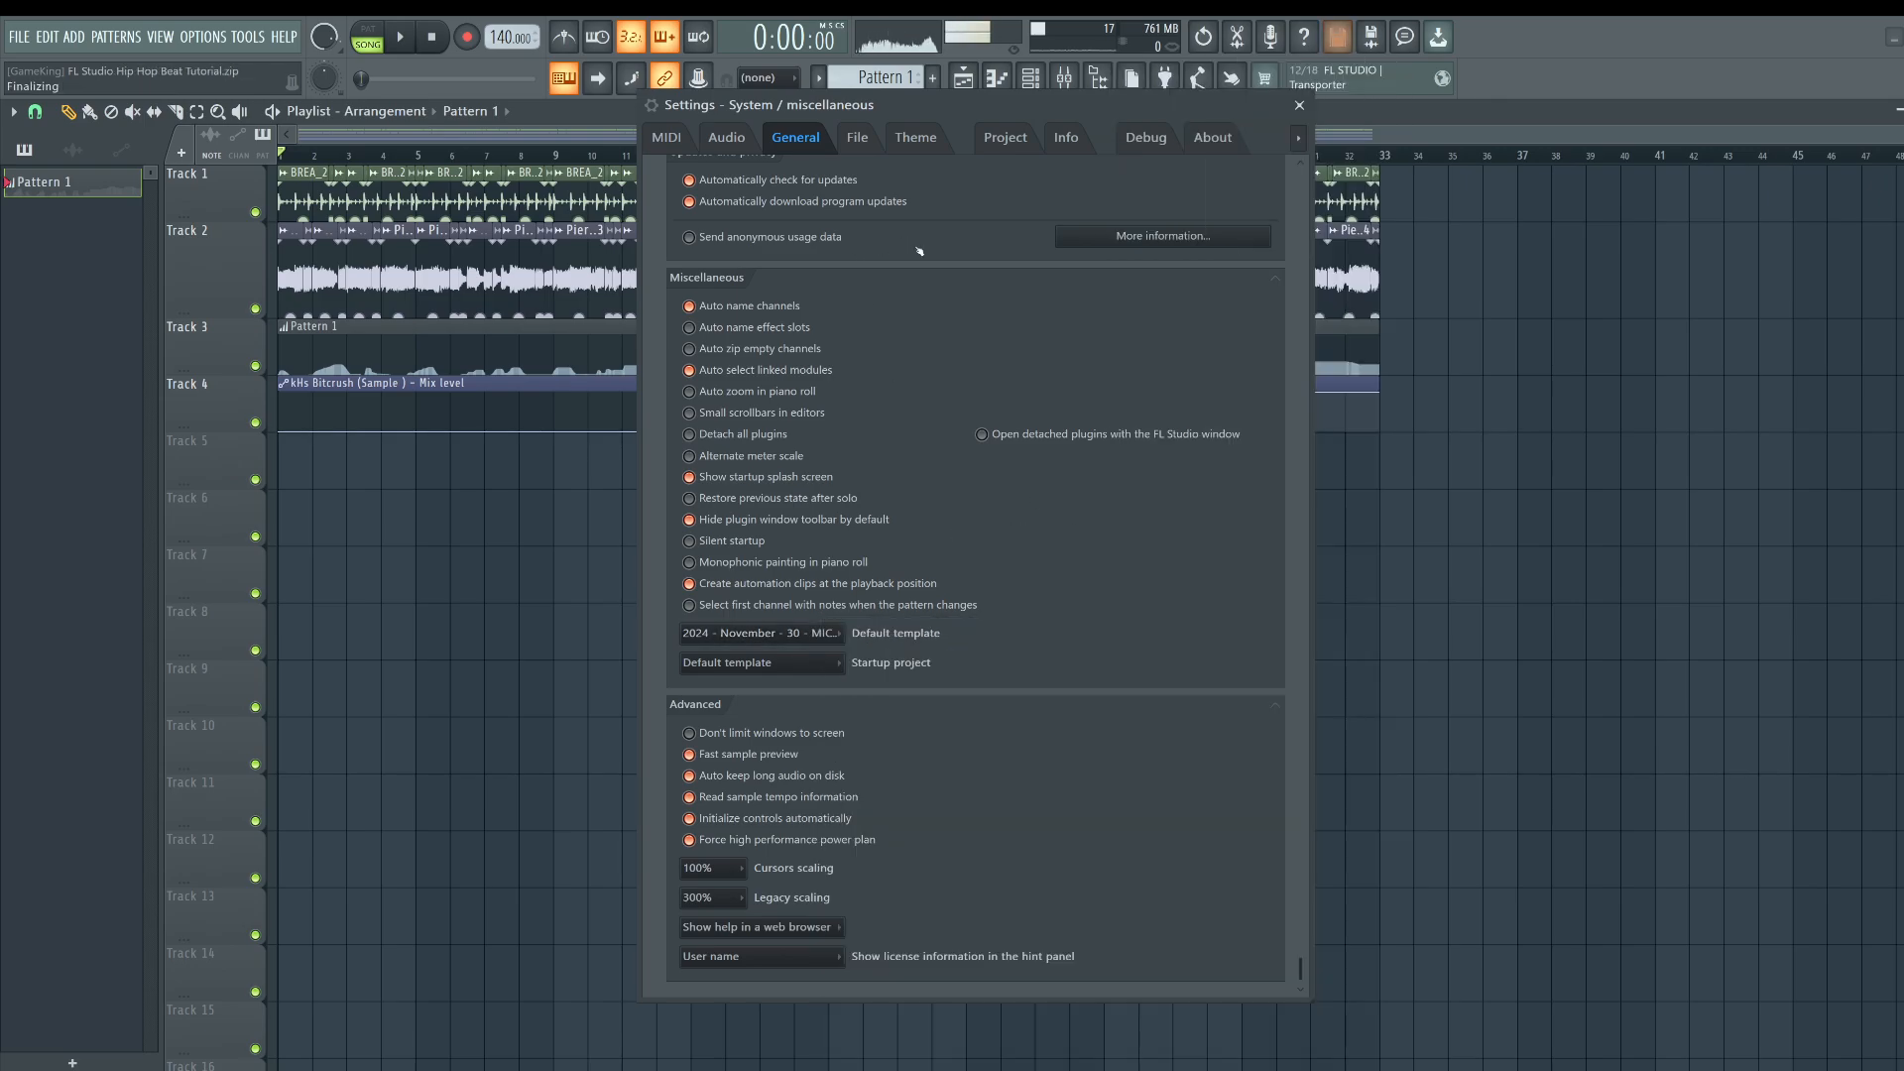
{"action": "left_click", "coordinate": [793, 239]}
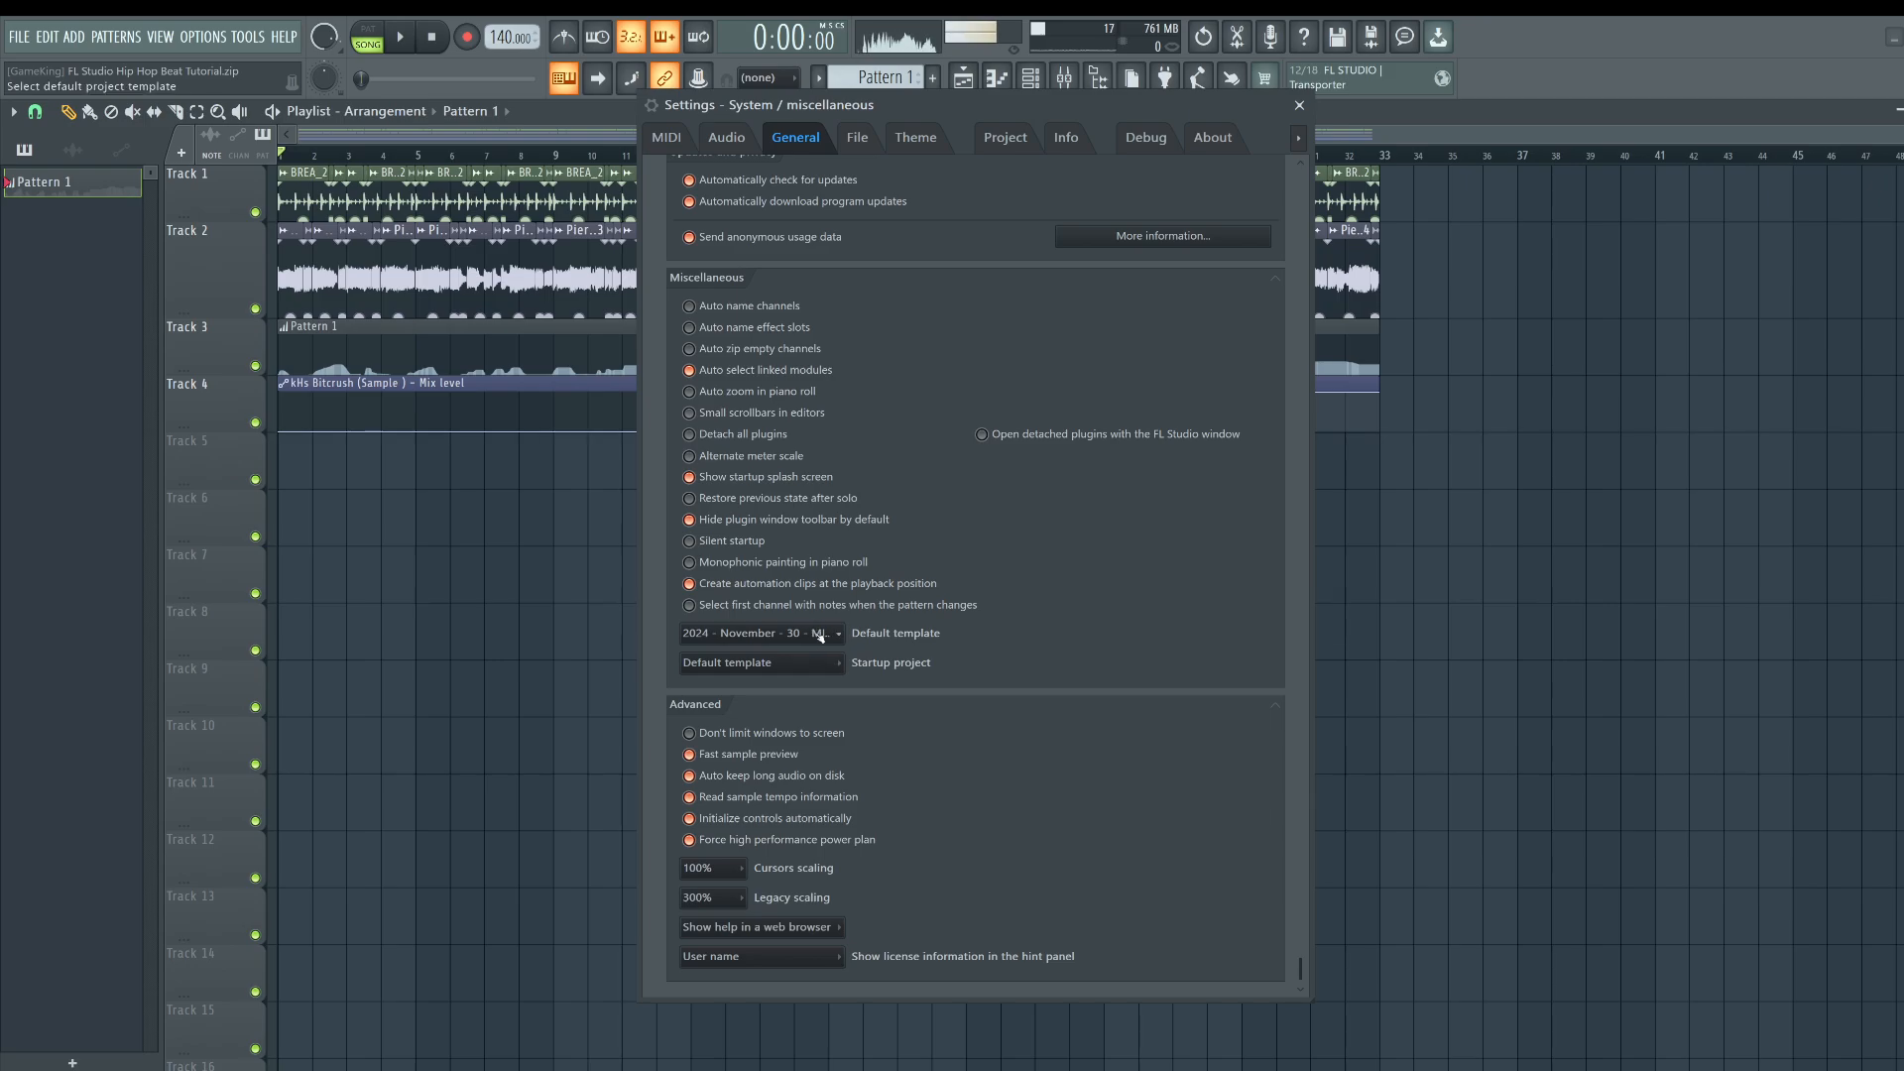
{"action": "left_click", "coordinate": [811, 665]}
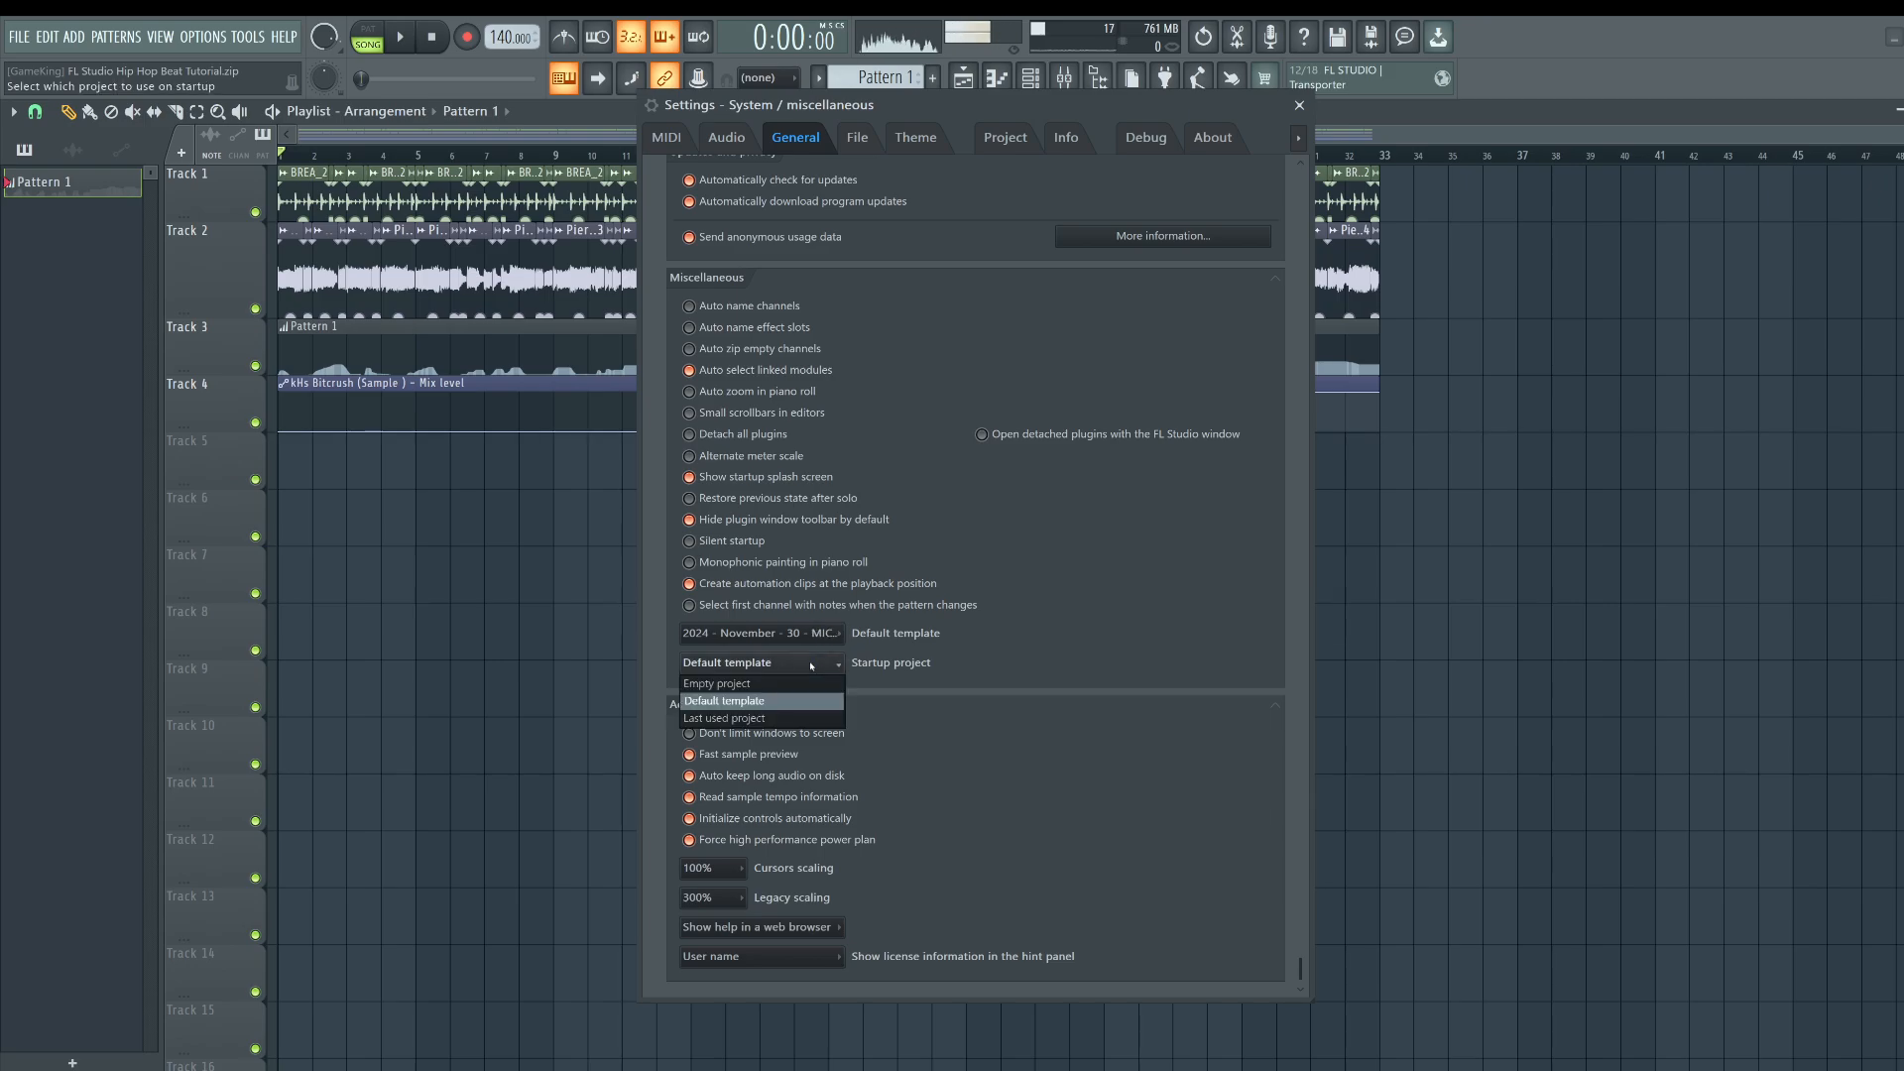
{"action": "left_click", "coordinate": [767, 702]}
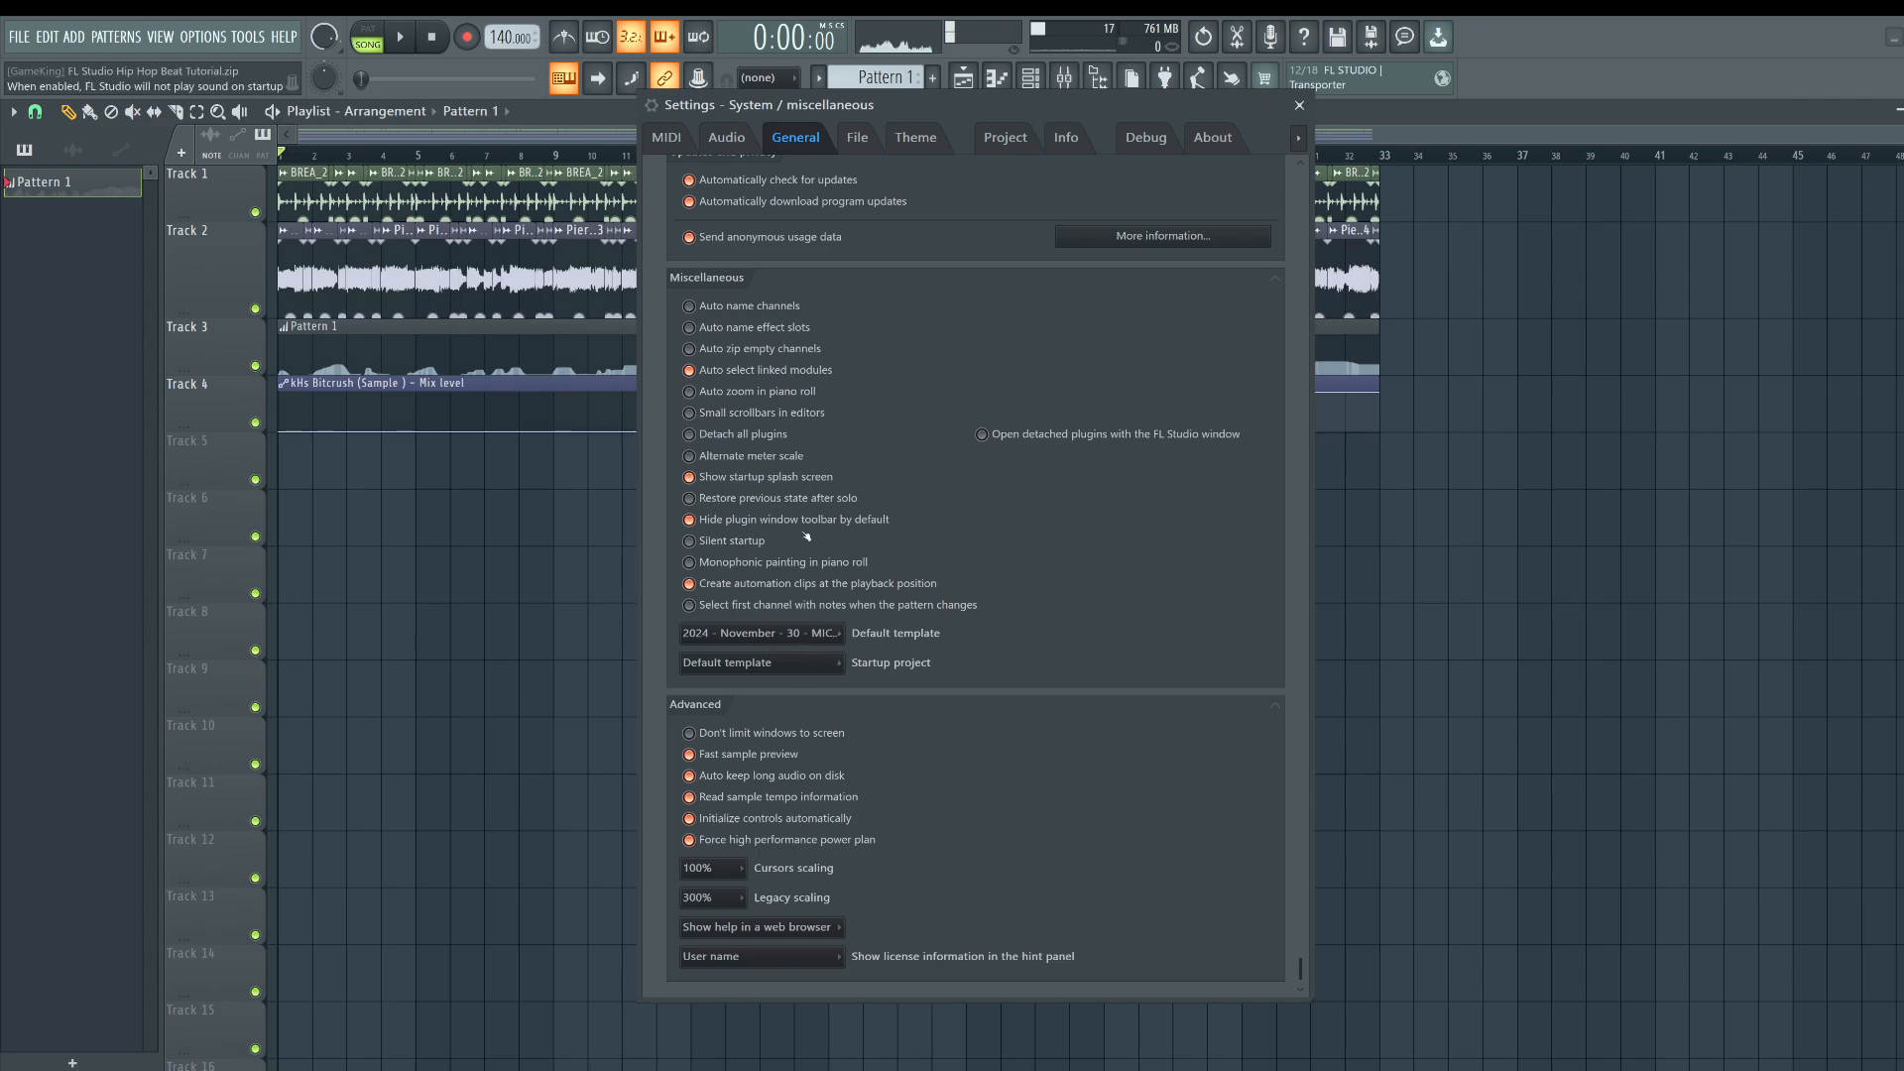
- Look over the backup and browser search folder settings and open the theme settings
{"action": "left_click", "coordinate": [858, 141]}
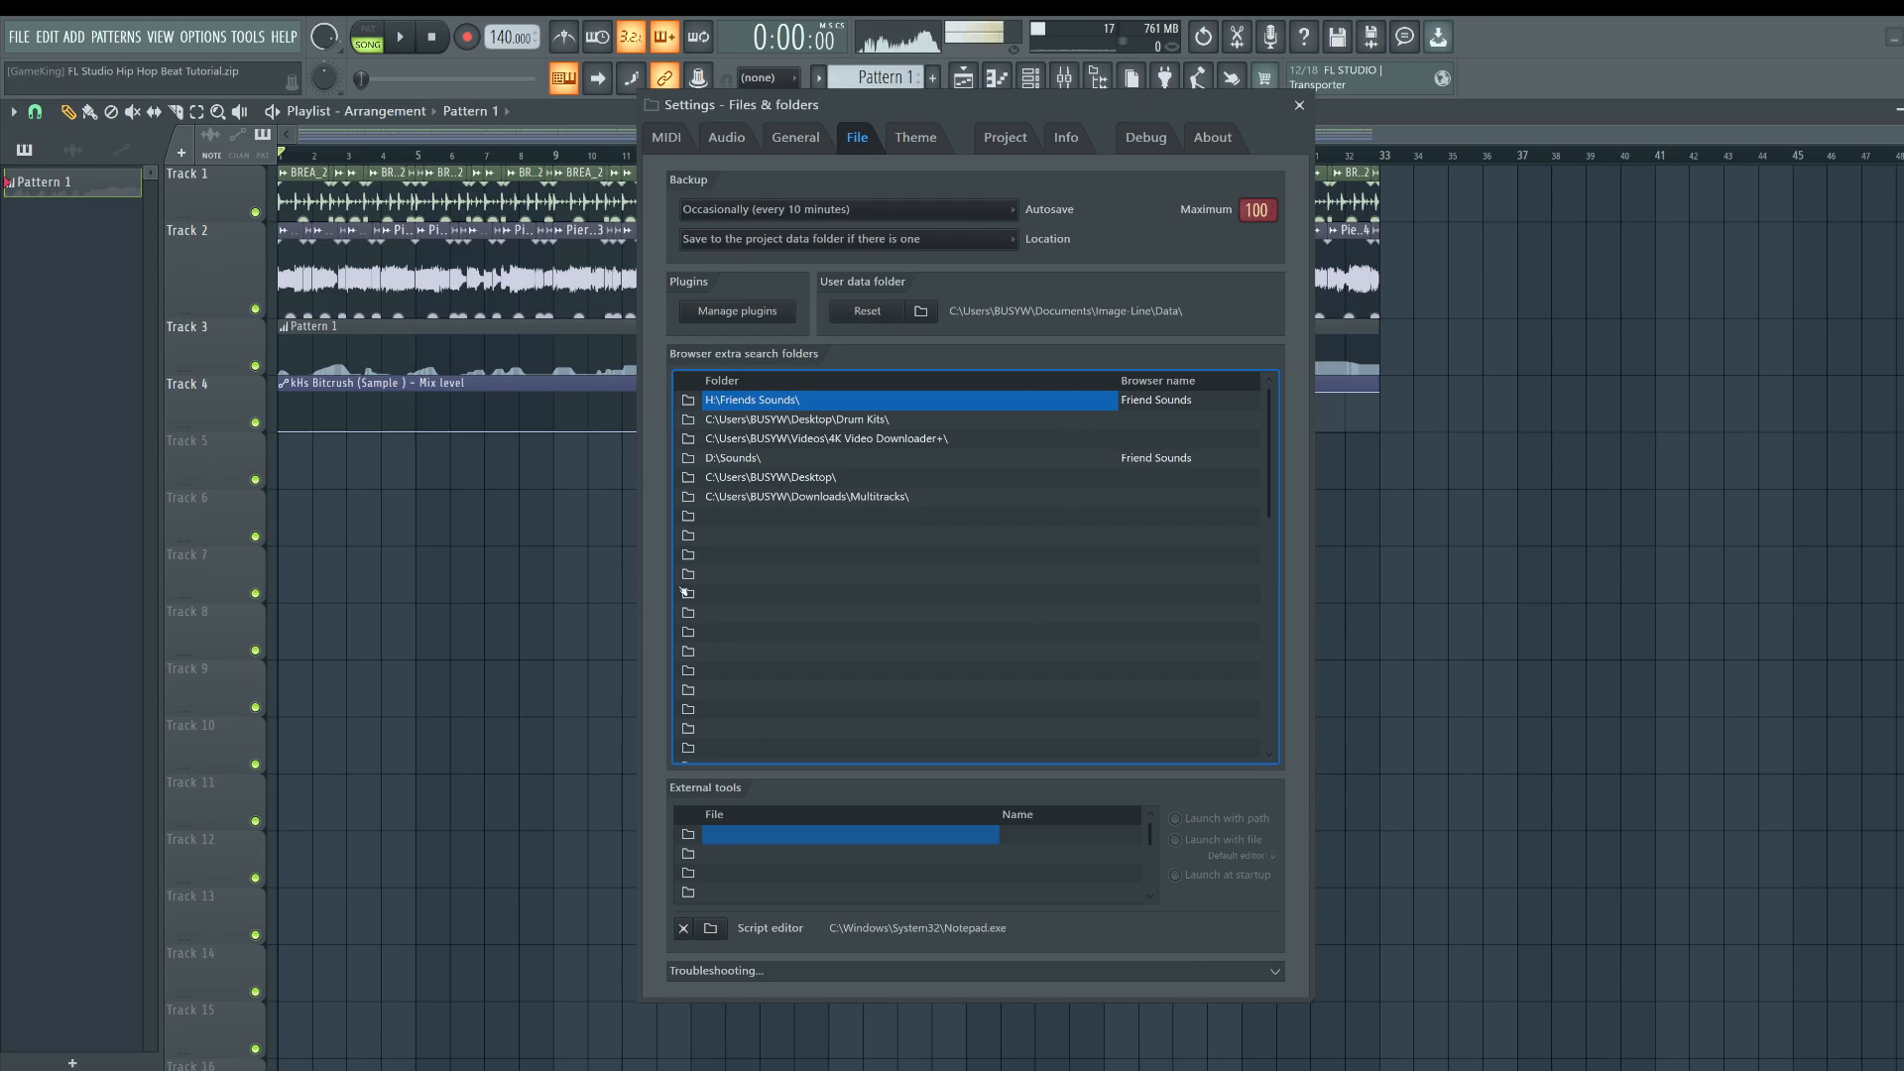
{"action": "left_click", "coordinate": [915, 137]}
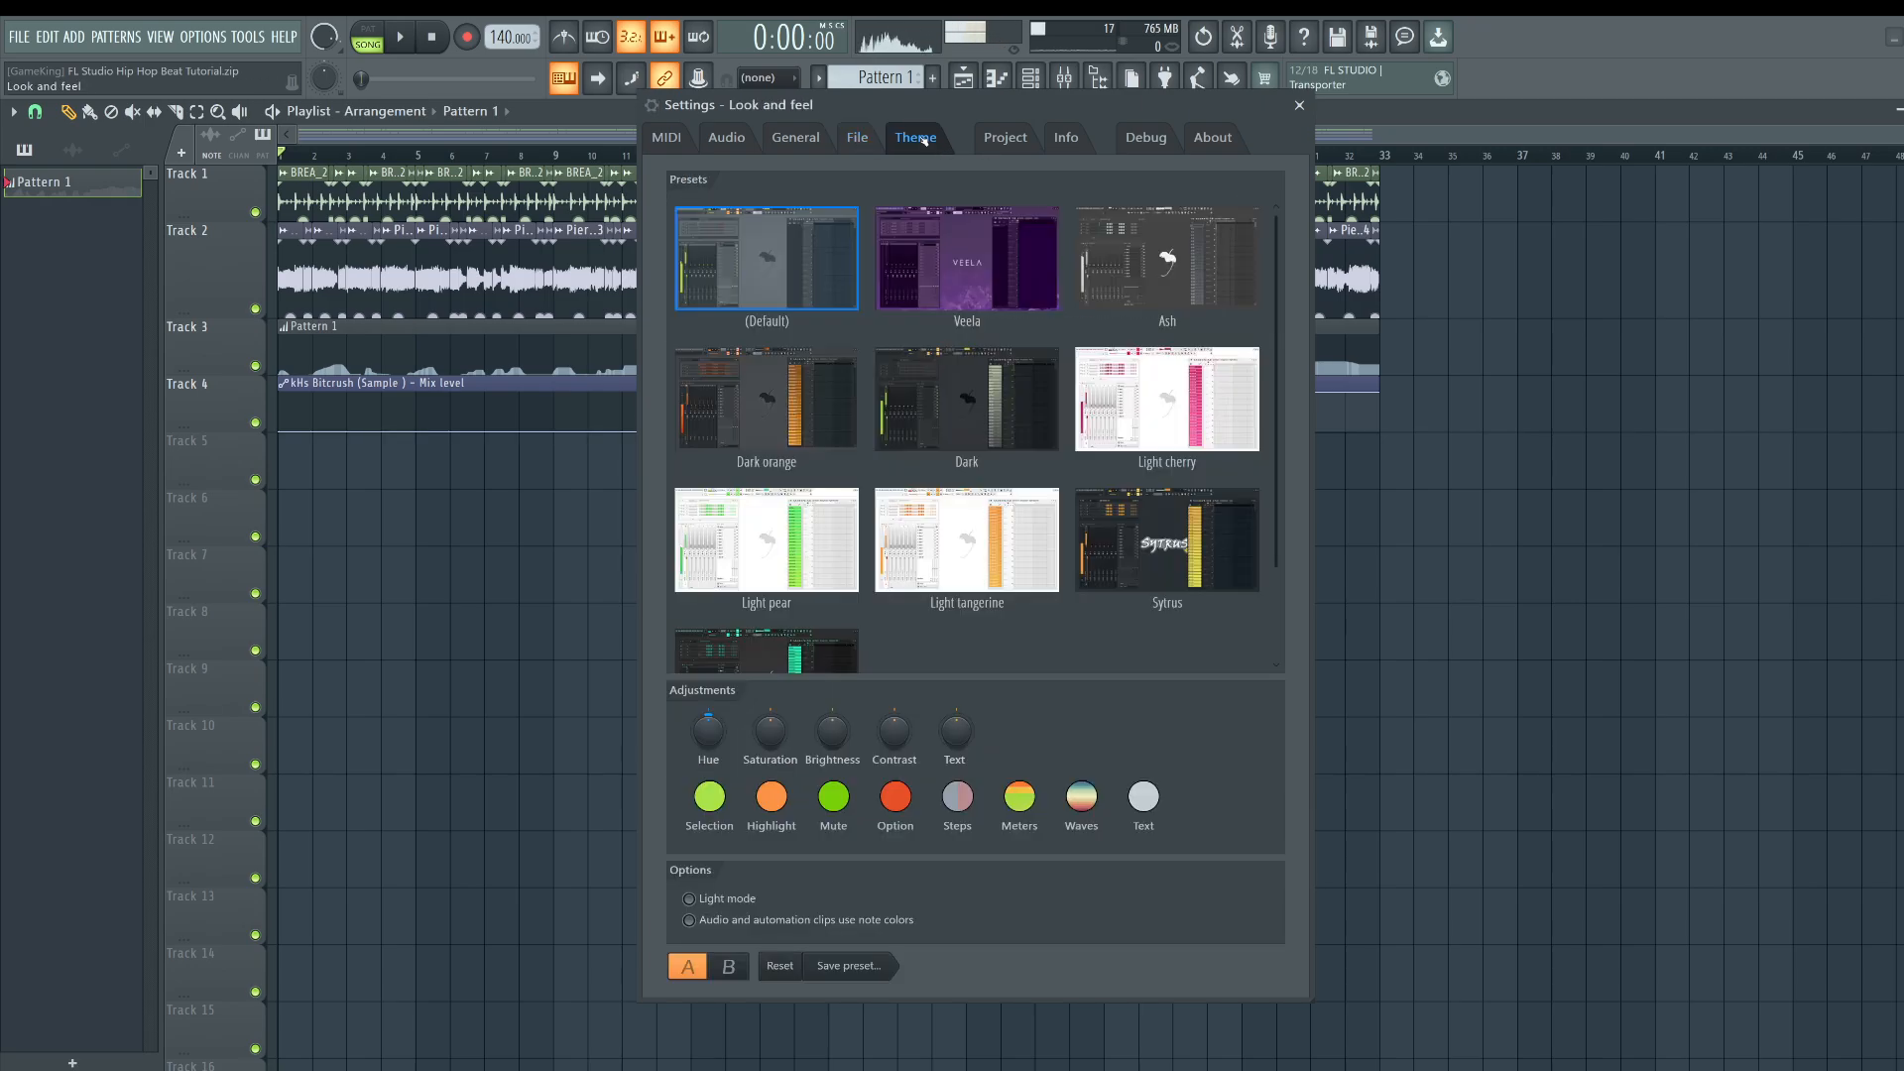
- Show the browser, collapse its folder tree, and expand Friend Sounds and its 1 - Go - To Drums subfolder
{"action": "left_click", "coordinate": [1098, 77]}
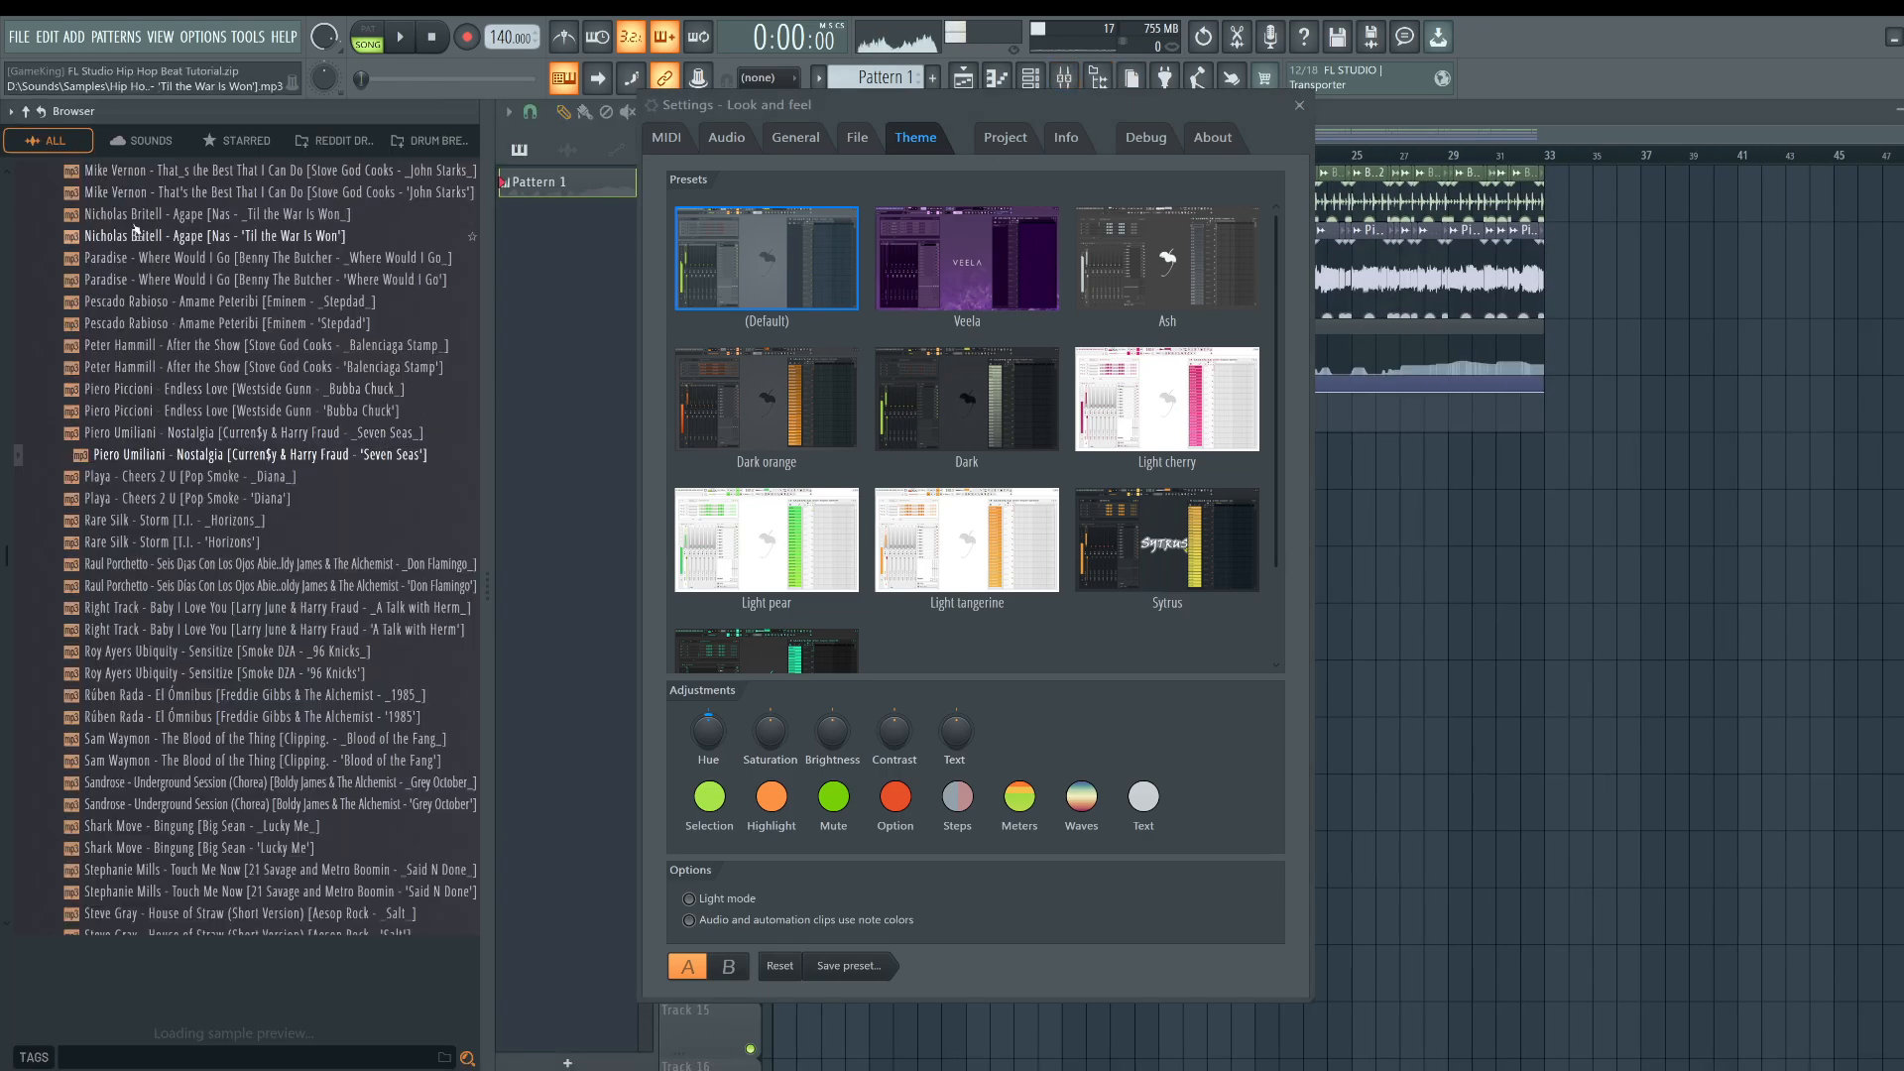
{"action": "left_click", "coordinate": [25, 111]}
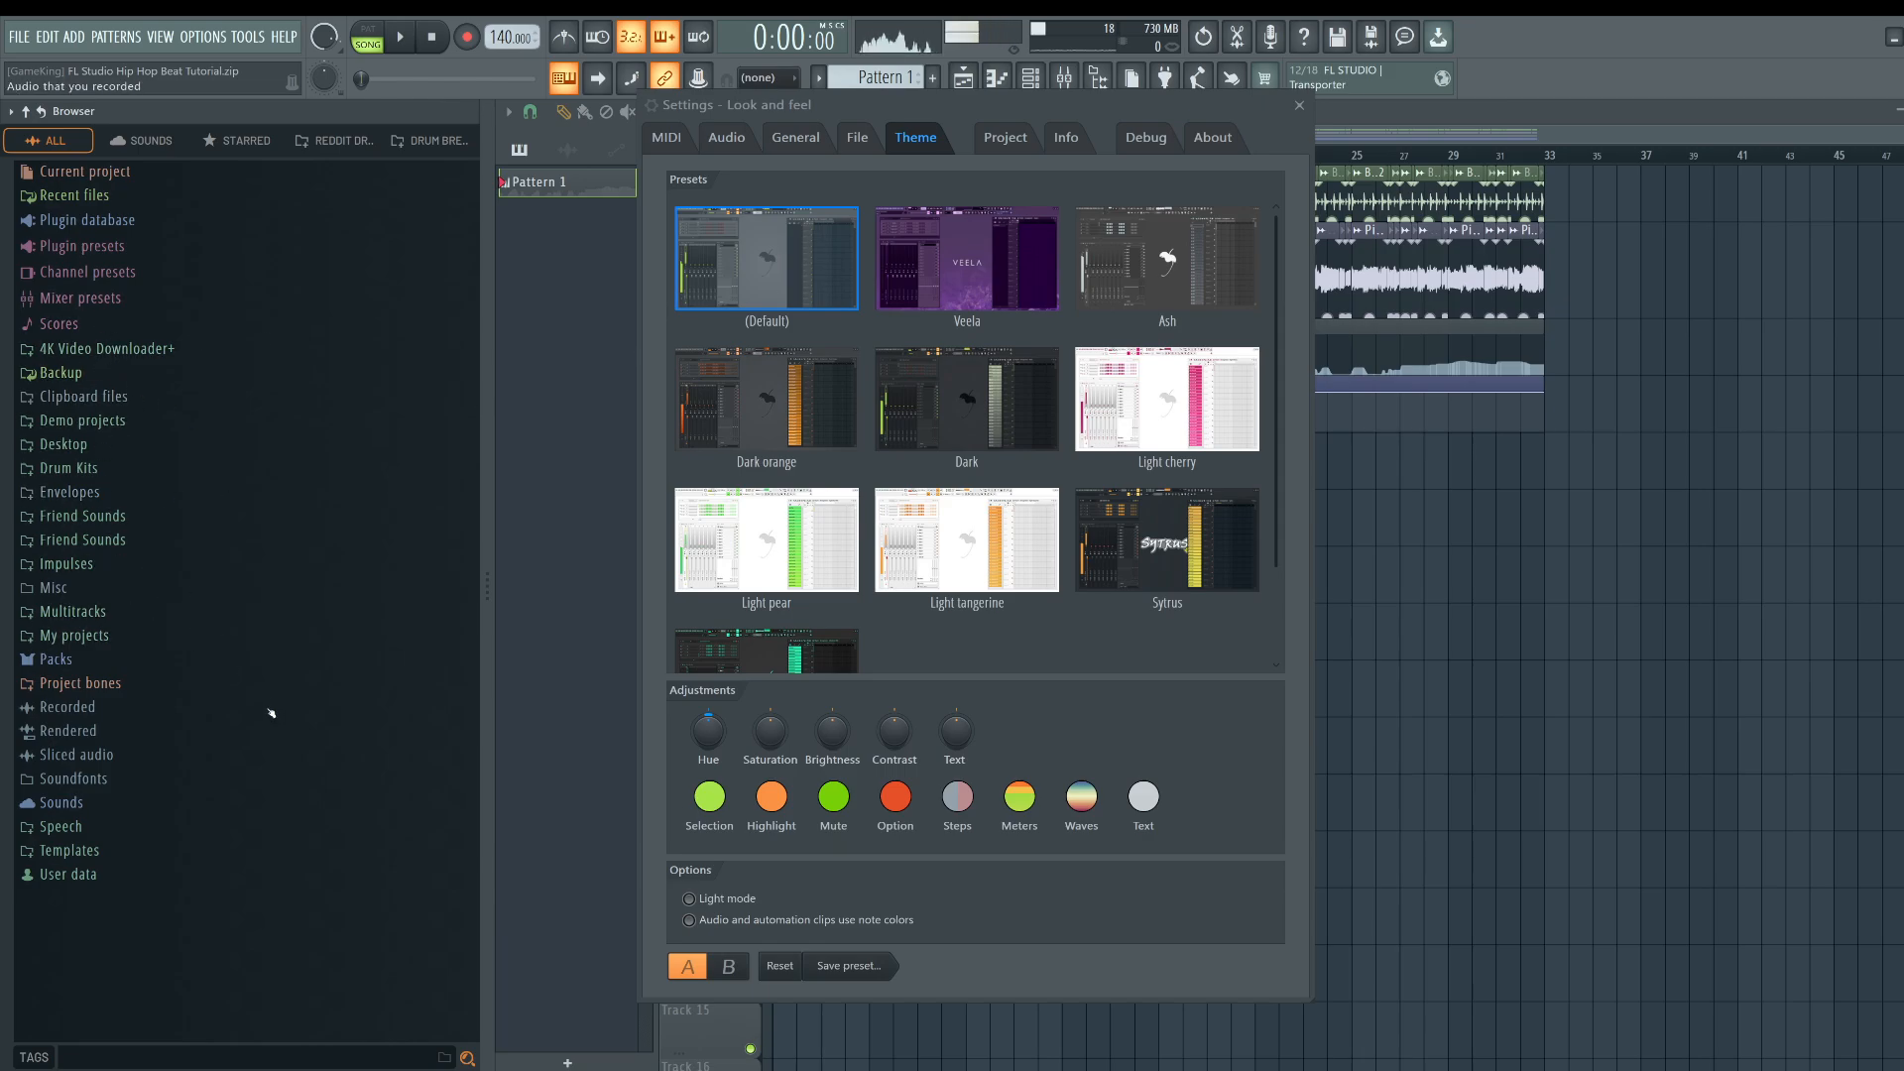
{"action": "left_click", "coordinate": [82, 515]}
{"action": "left_click", "coordinate": [109, 541]}
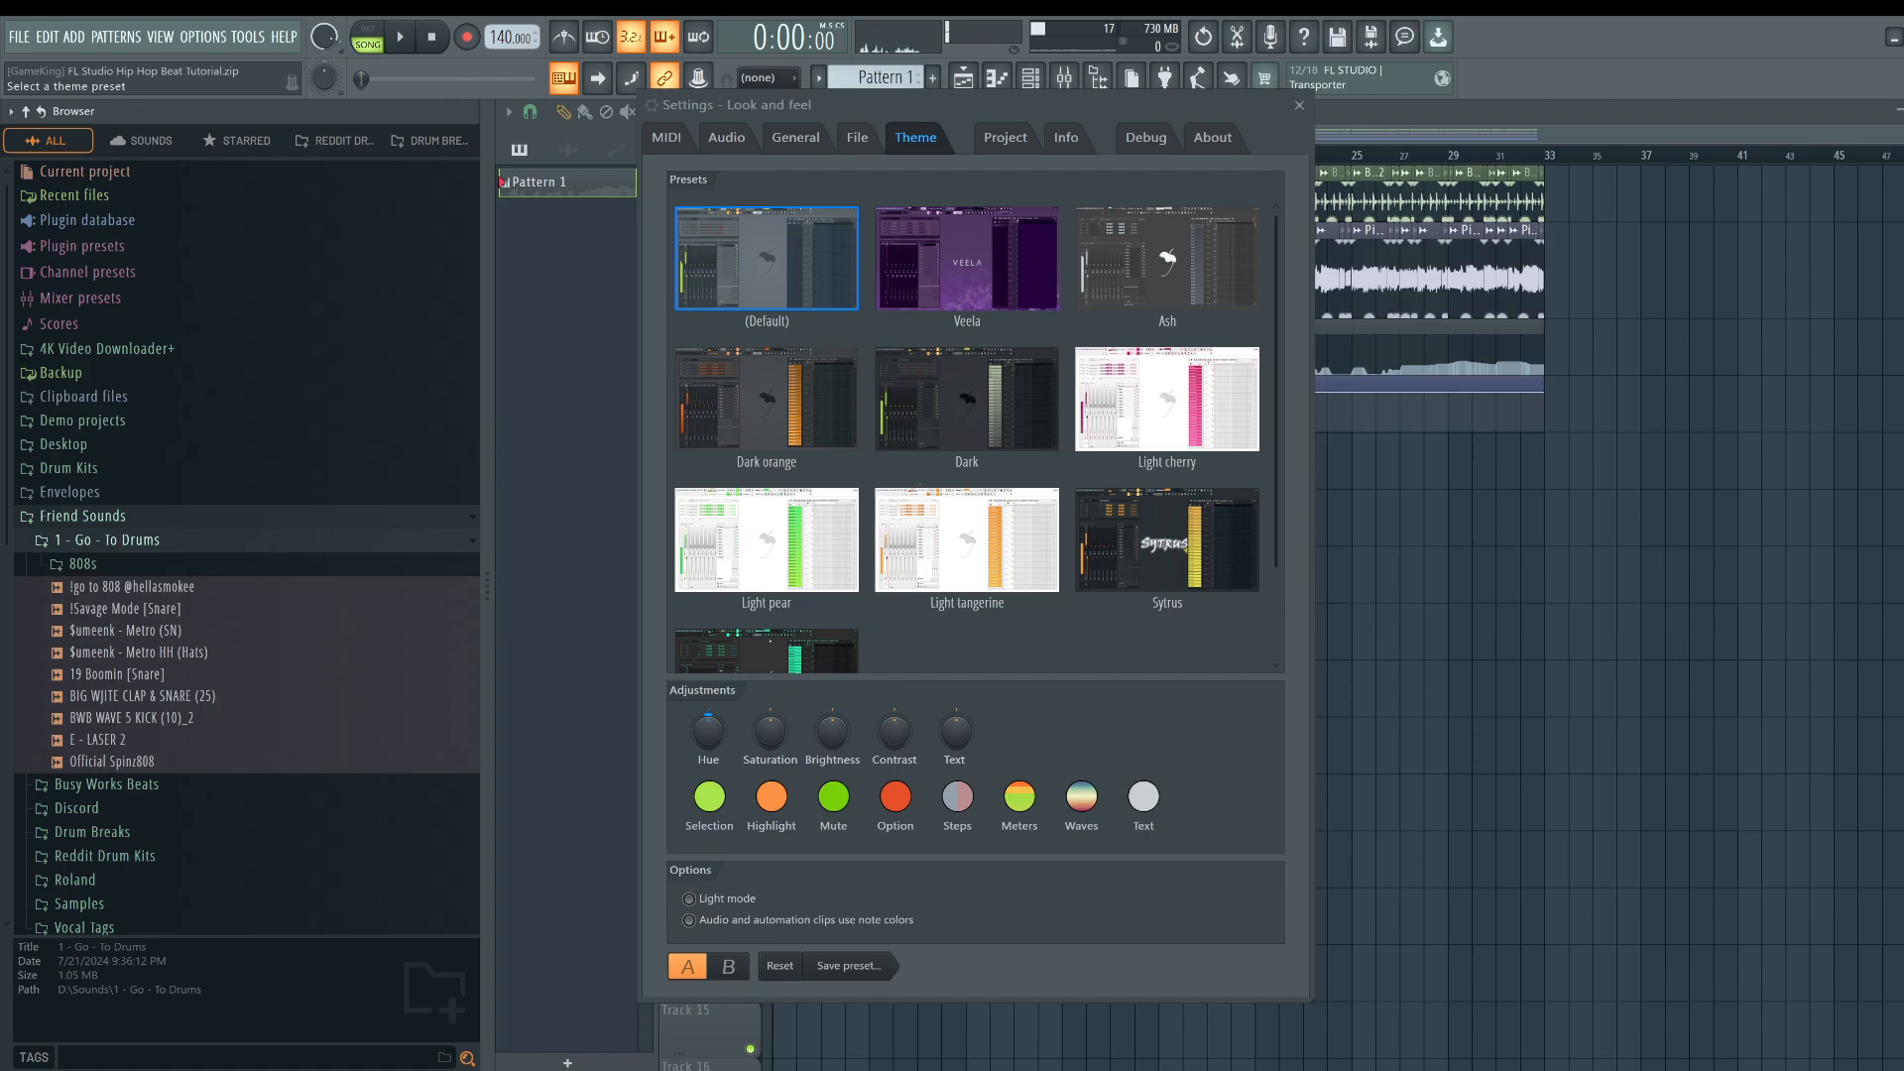
- Try the Ultra green theme preset and restore the (Default) theme
{"action": "left_click", "coordinate": [769, 641]}
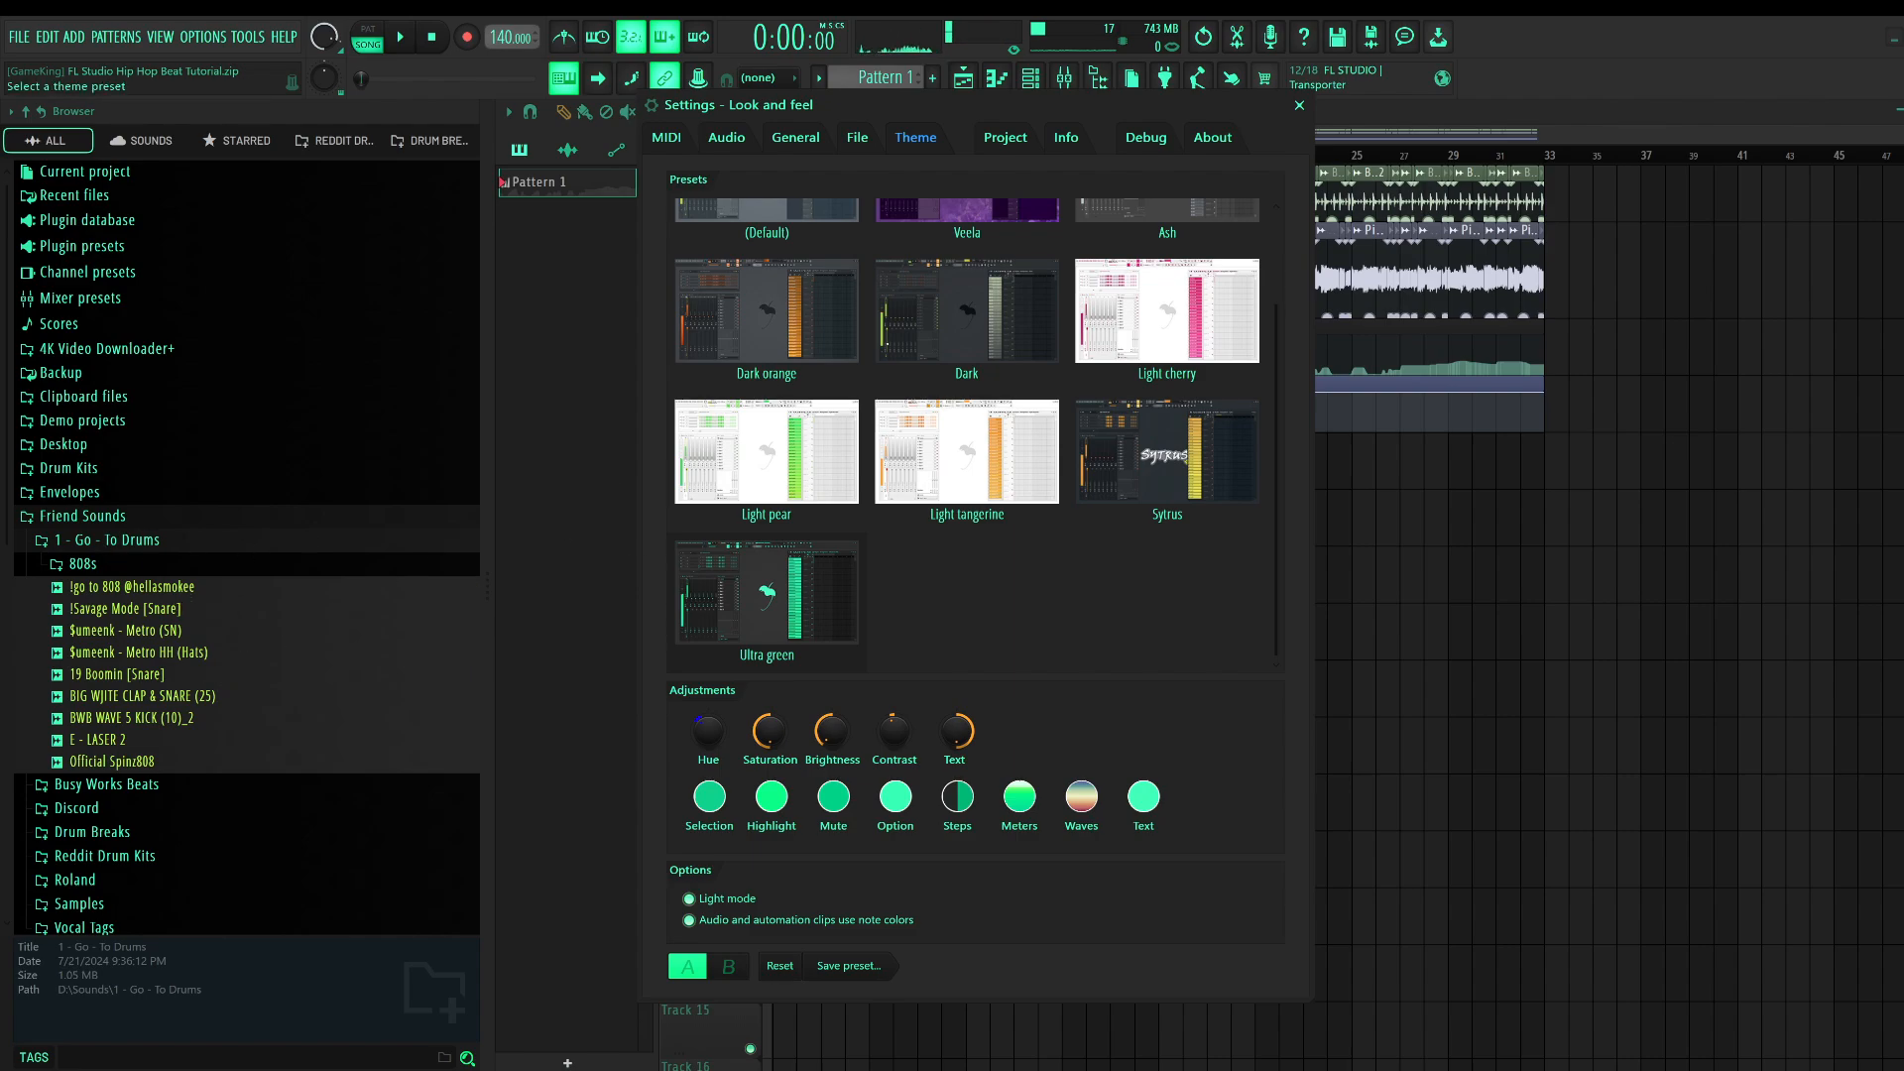
{"action": "scroll", "coordinate": [803, 259], "scroll_direction": "up", "scroll_amount": 2}
{"action": "left_click", "coordinate": [803, 259]}
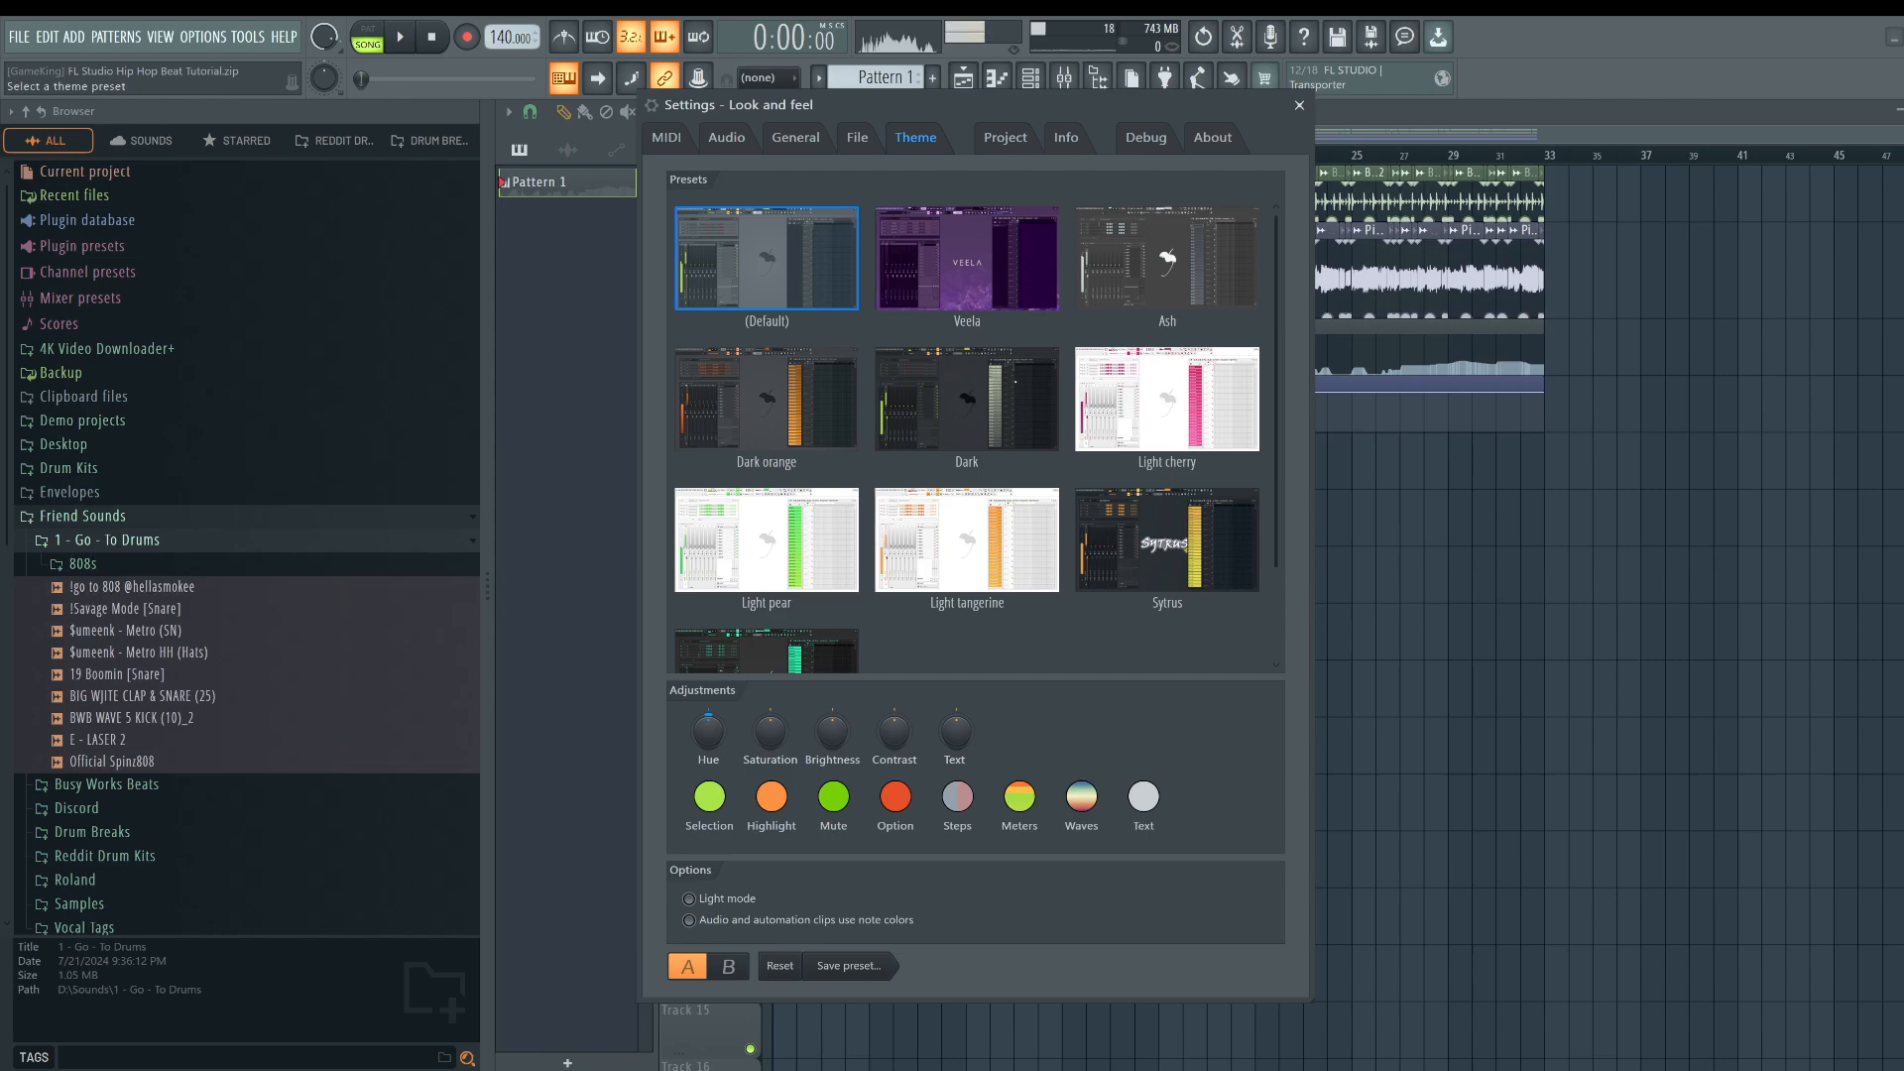
- Look over the project, project info and MIDI device settings and close the settings window
{"action": "left_click", "coordinate": [1003, 138]}
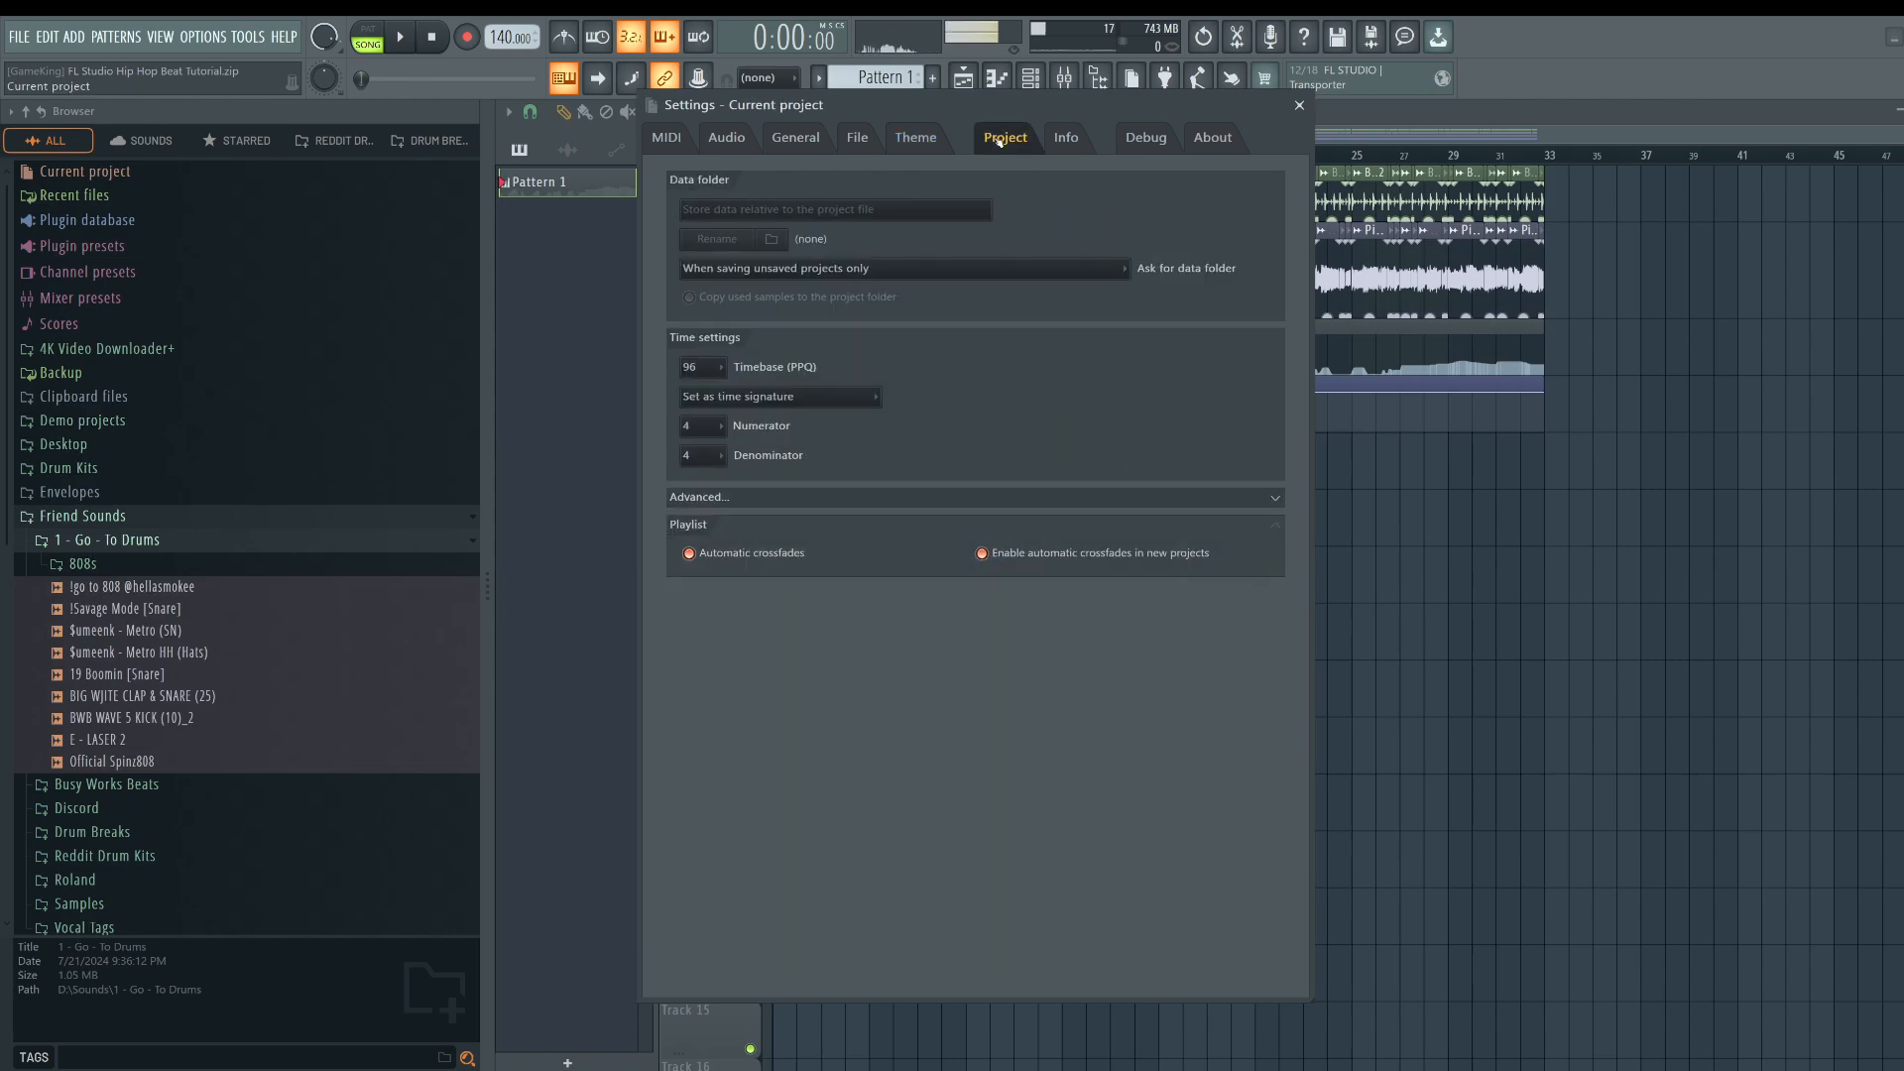
{"action": "left_click", "coordinate": [1067, 138]}
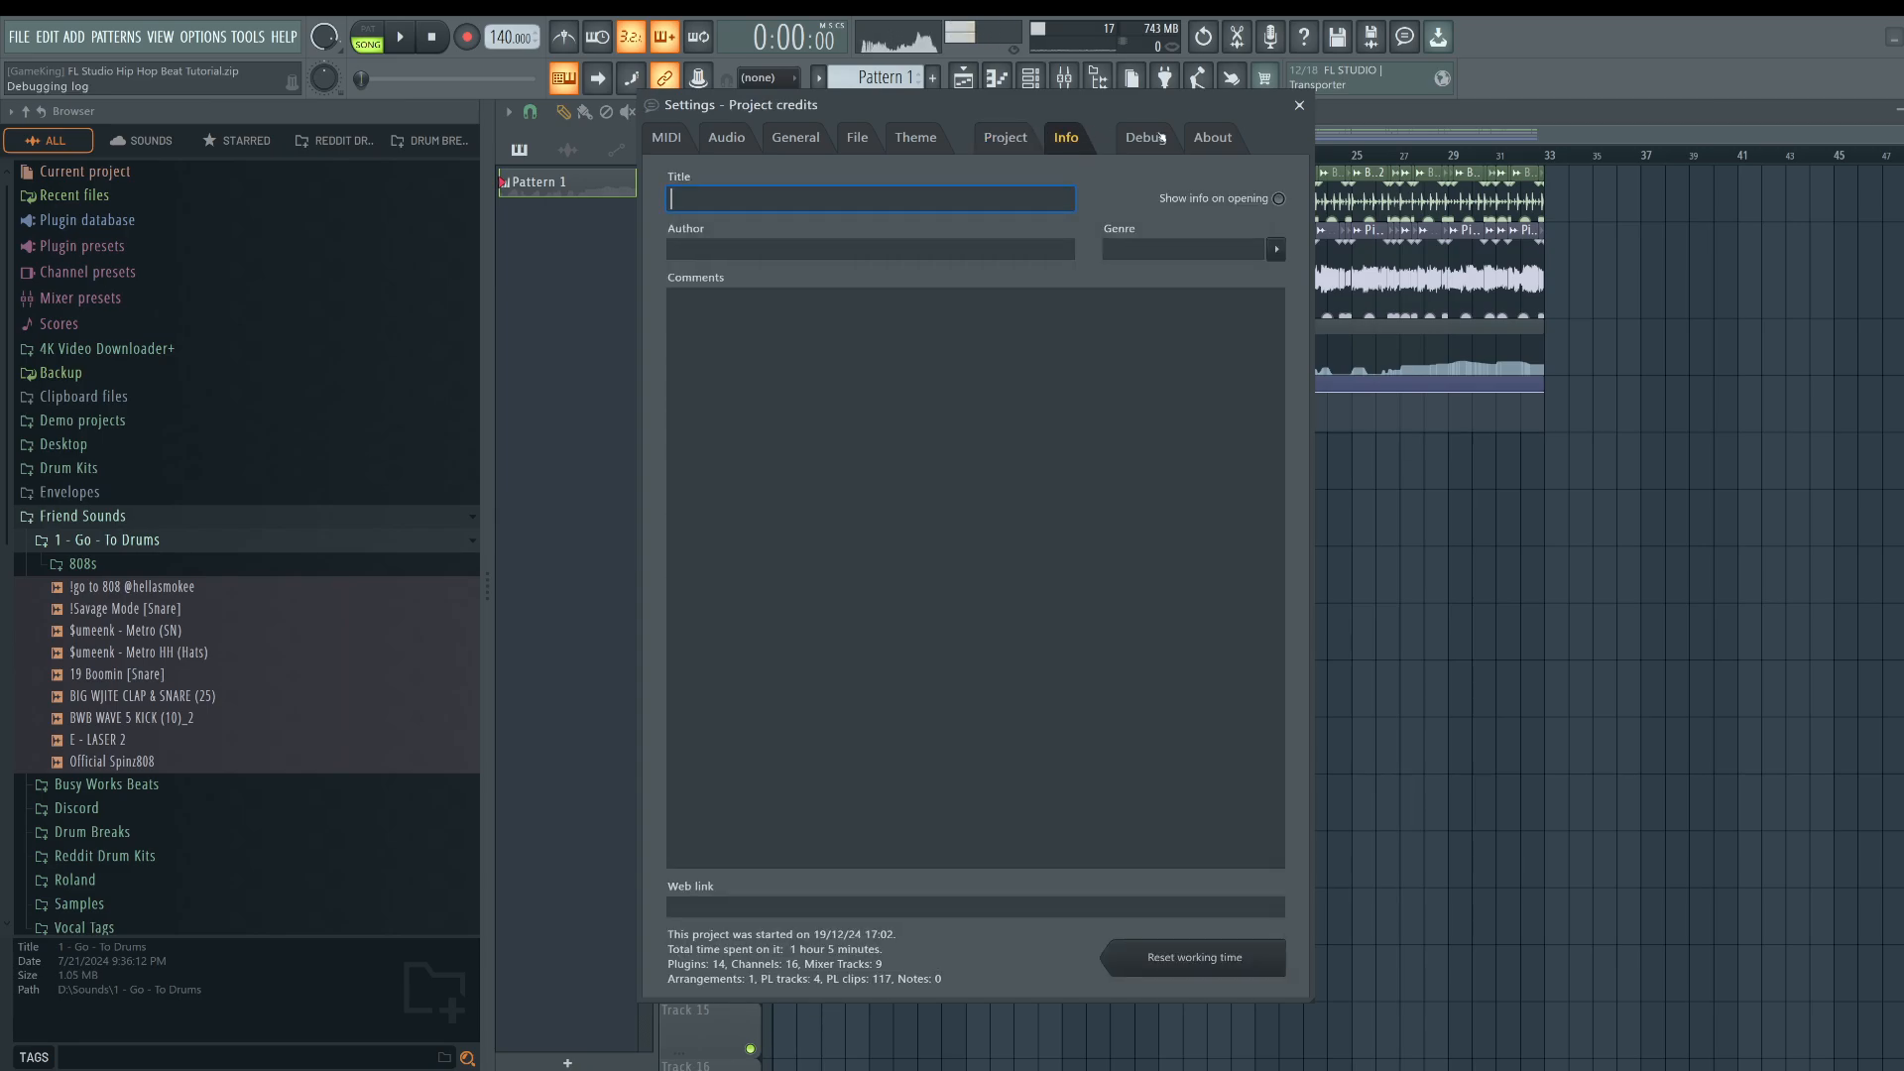
{"action": "left_click", "coordinate": [666, 137]}
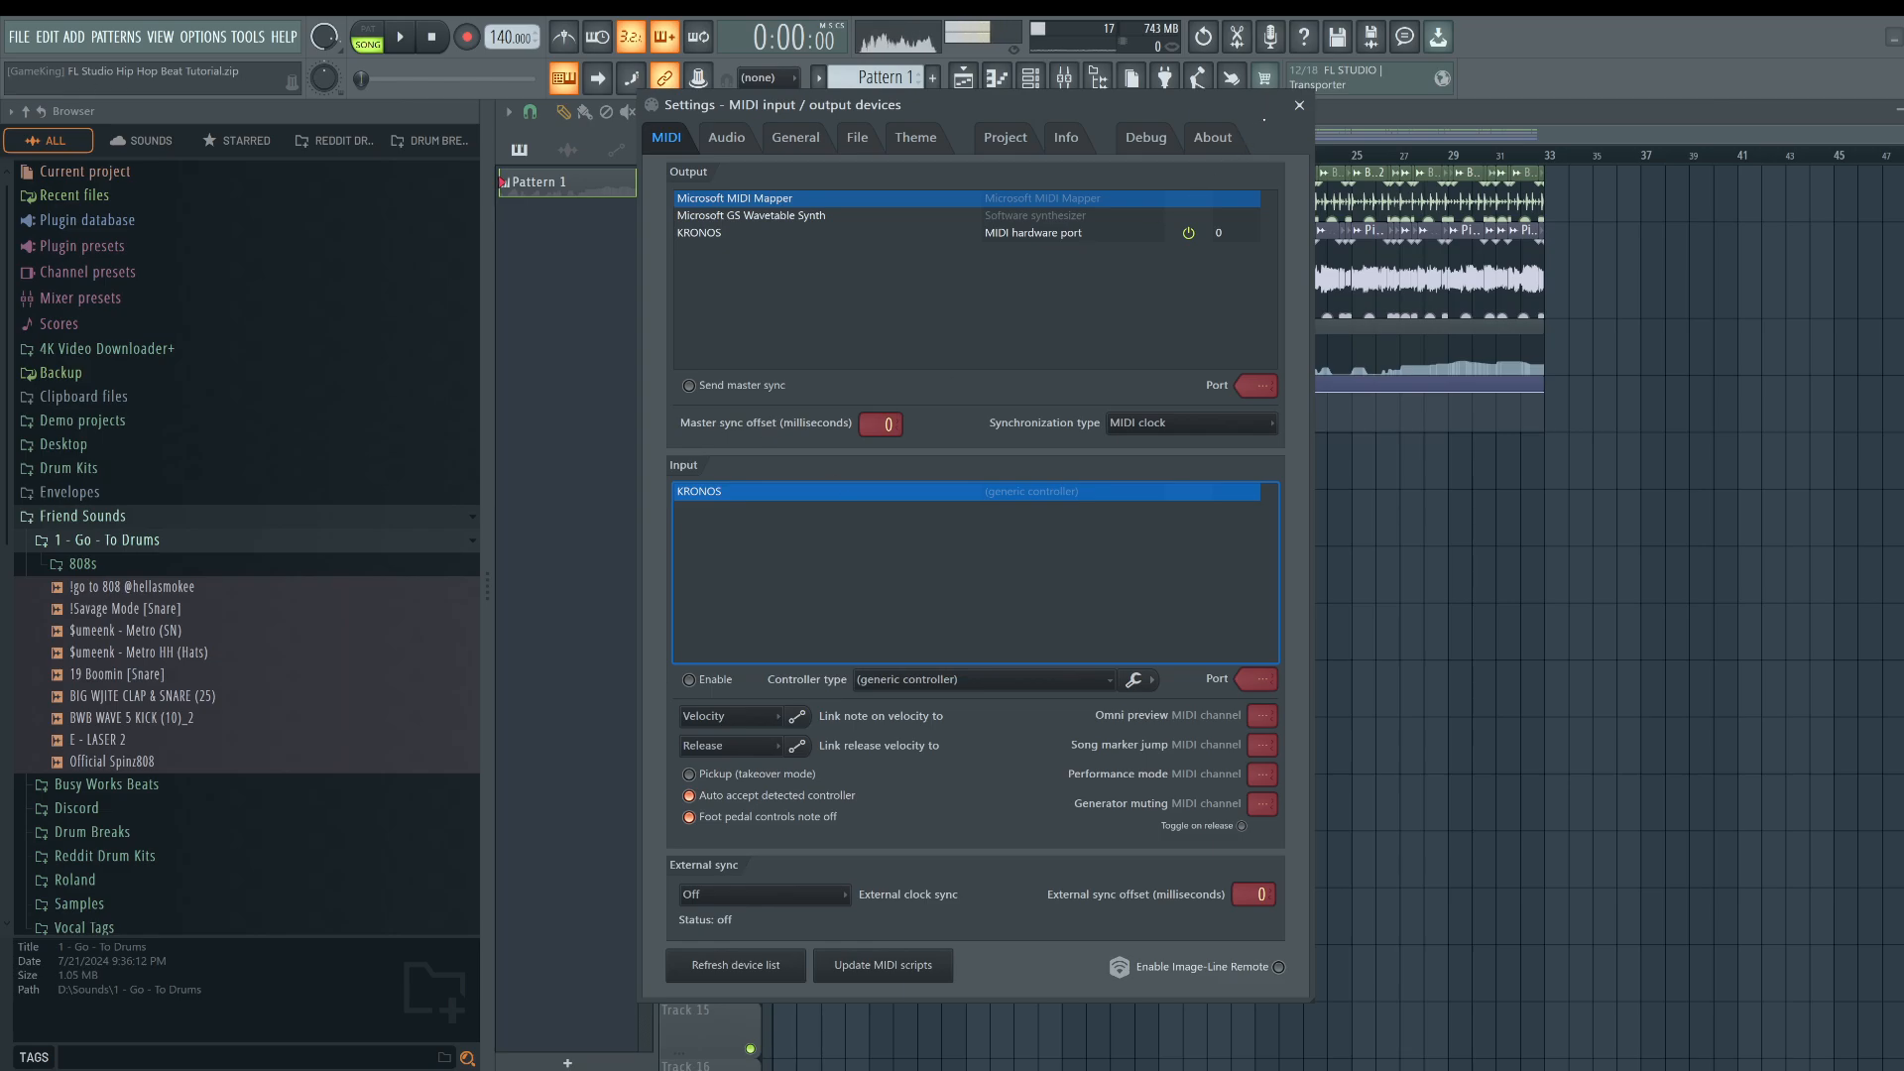
{"action": "left_click", "coordinate": [1299, 106]}
- Add a 3x Osc channel to the channel rack and close its plugin window
{"action": "left_click", "coordinate": [1030, 77]}
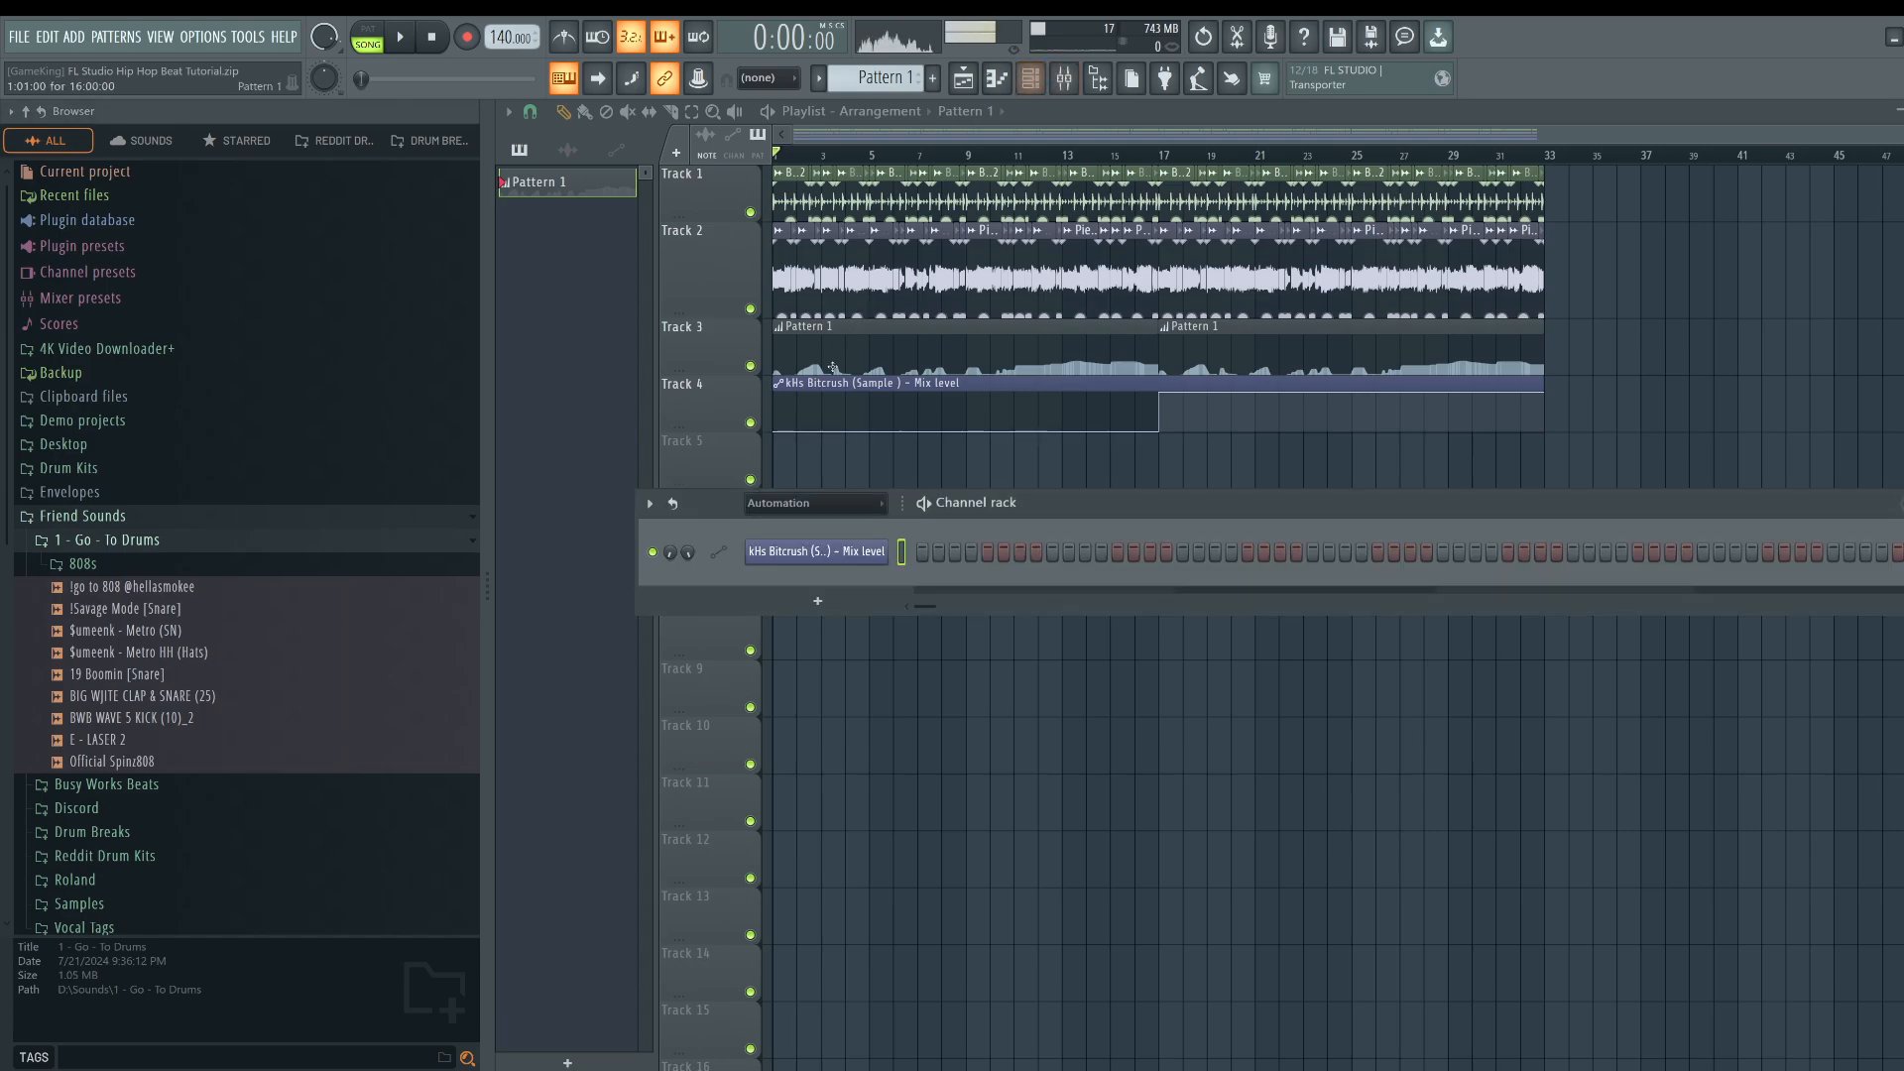
{"action": "left_click", "coordinate": [793, 602]}
{"action": "left_click", "coordinate": [836, 137]}
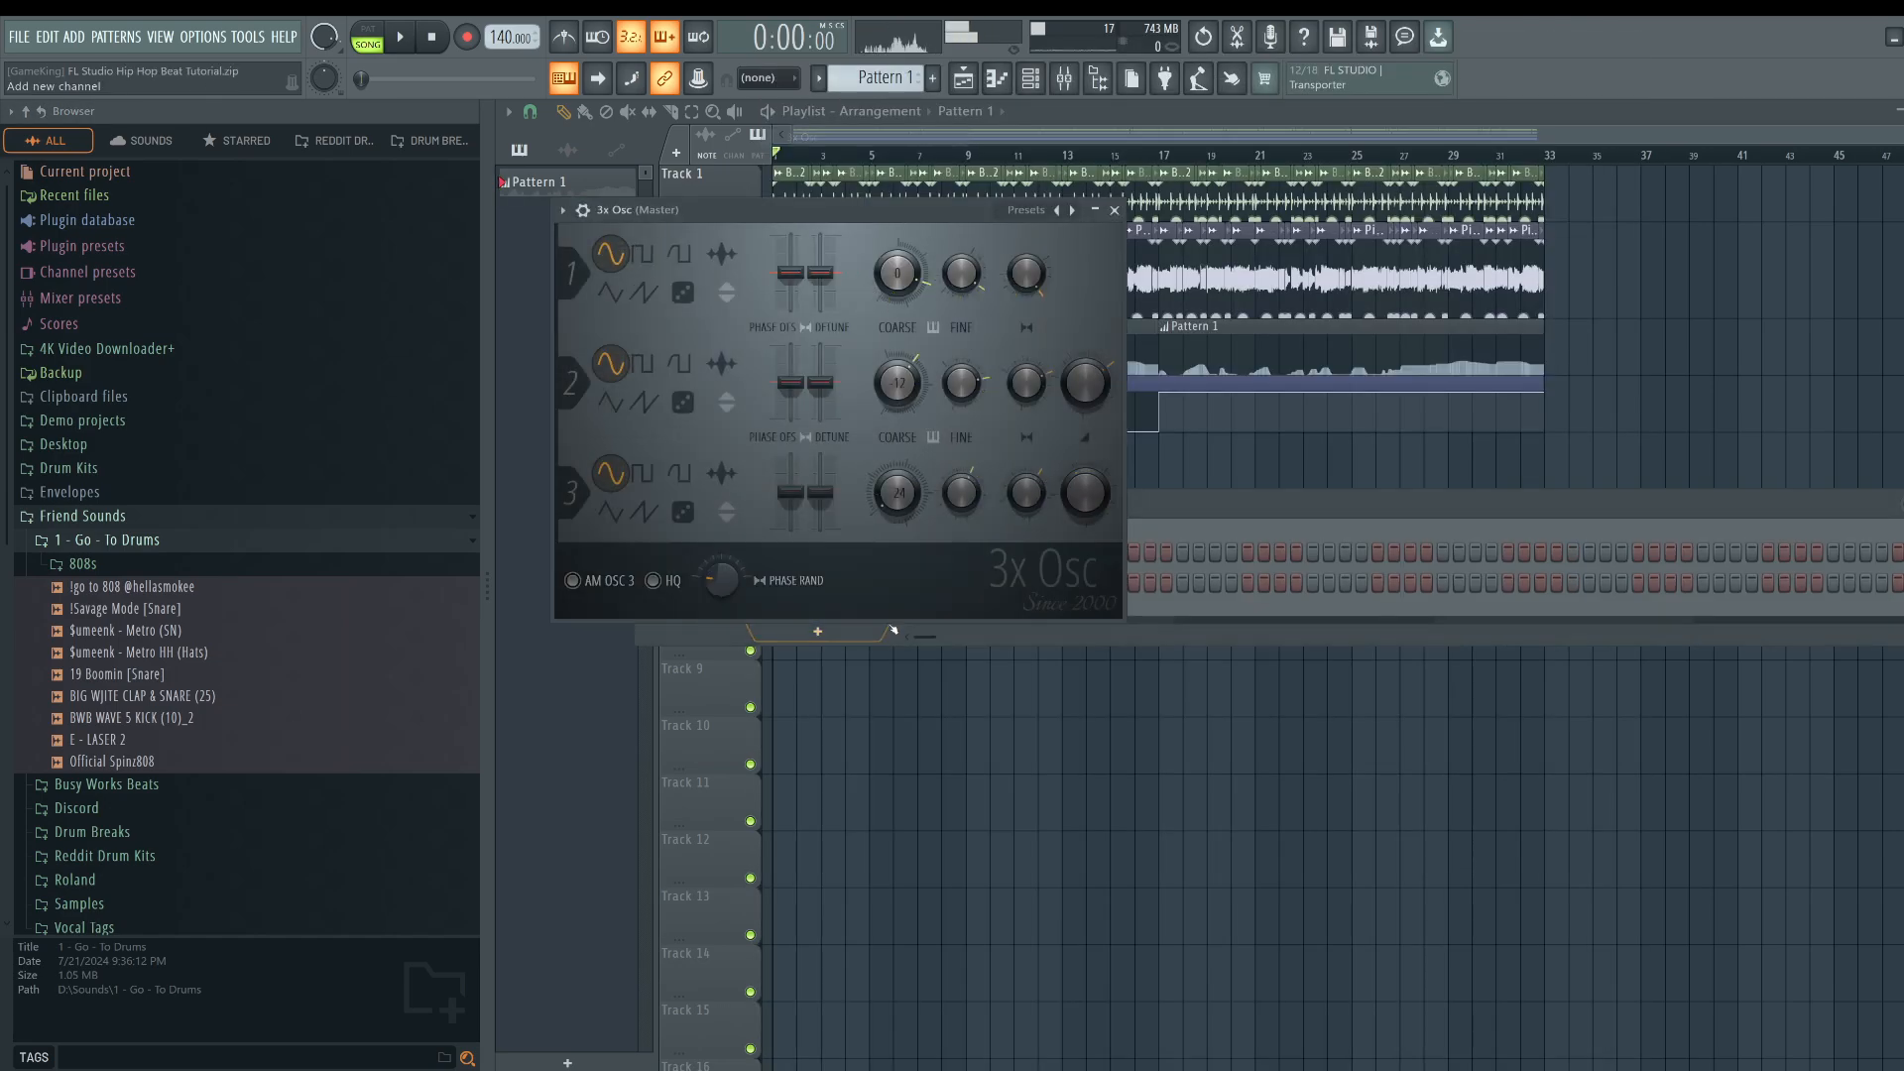
{"action": "left_click", "coordinate": [1114, 212]}
- Show the mixer and enable the KRONOS controller as a MIDI input device in the settings
{"action": "left_click", "coordinate": [1064, 77]}
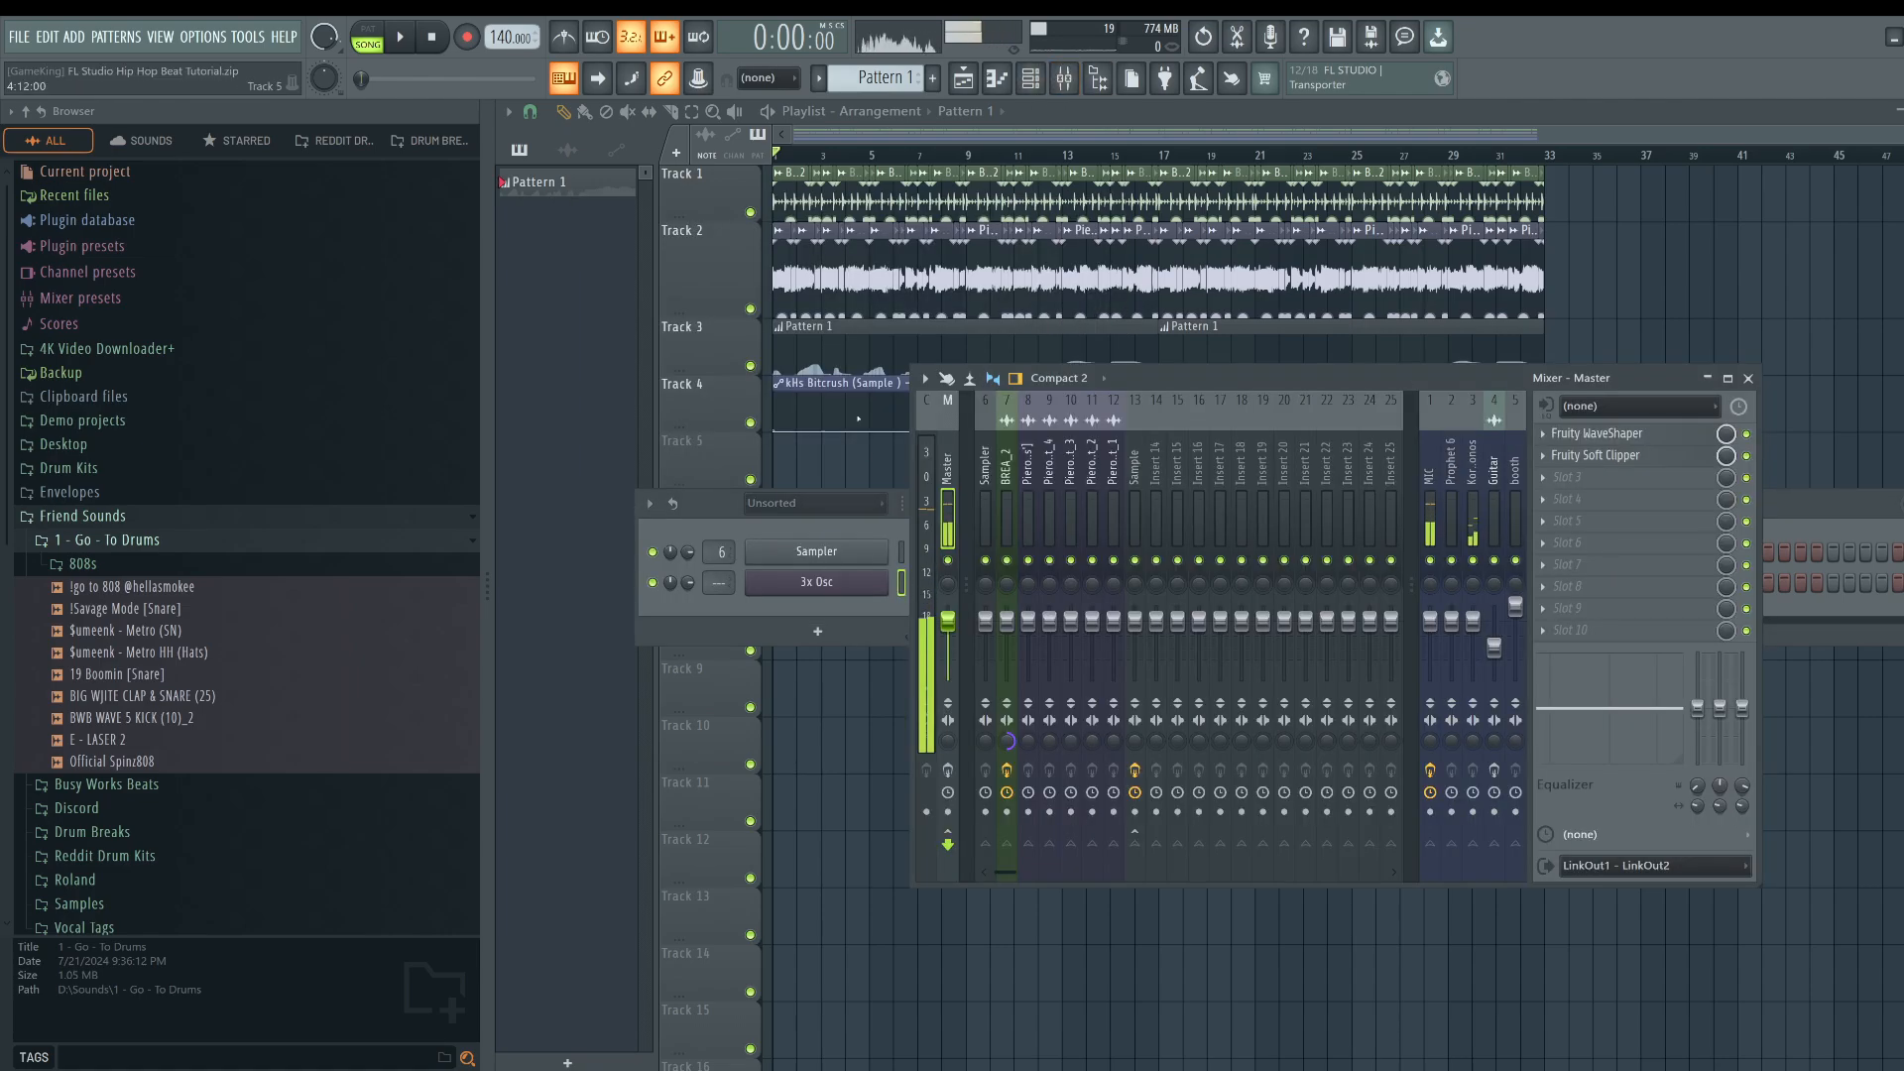
{"action": "left_click", "coordinate": [204, 37]}
{"action": "left_click", "coordinate": [227, 76]}
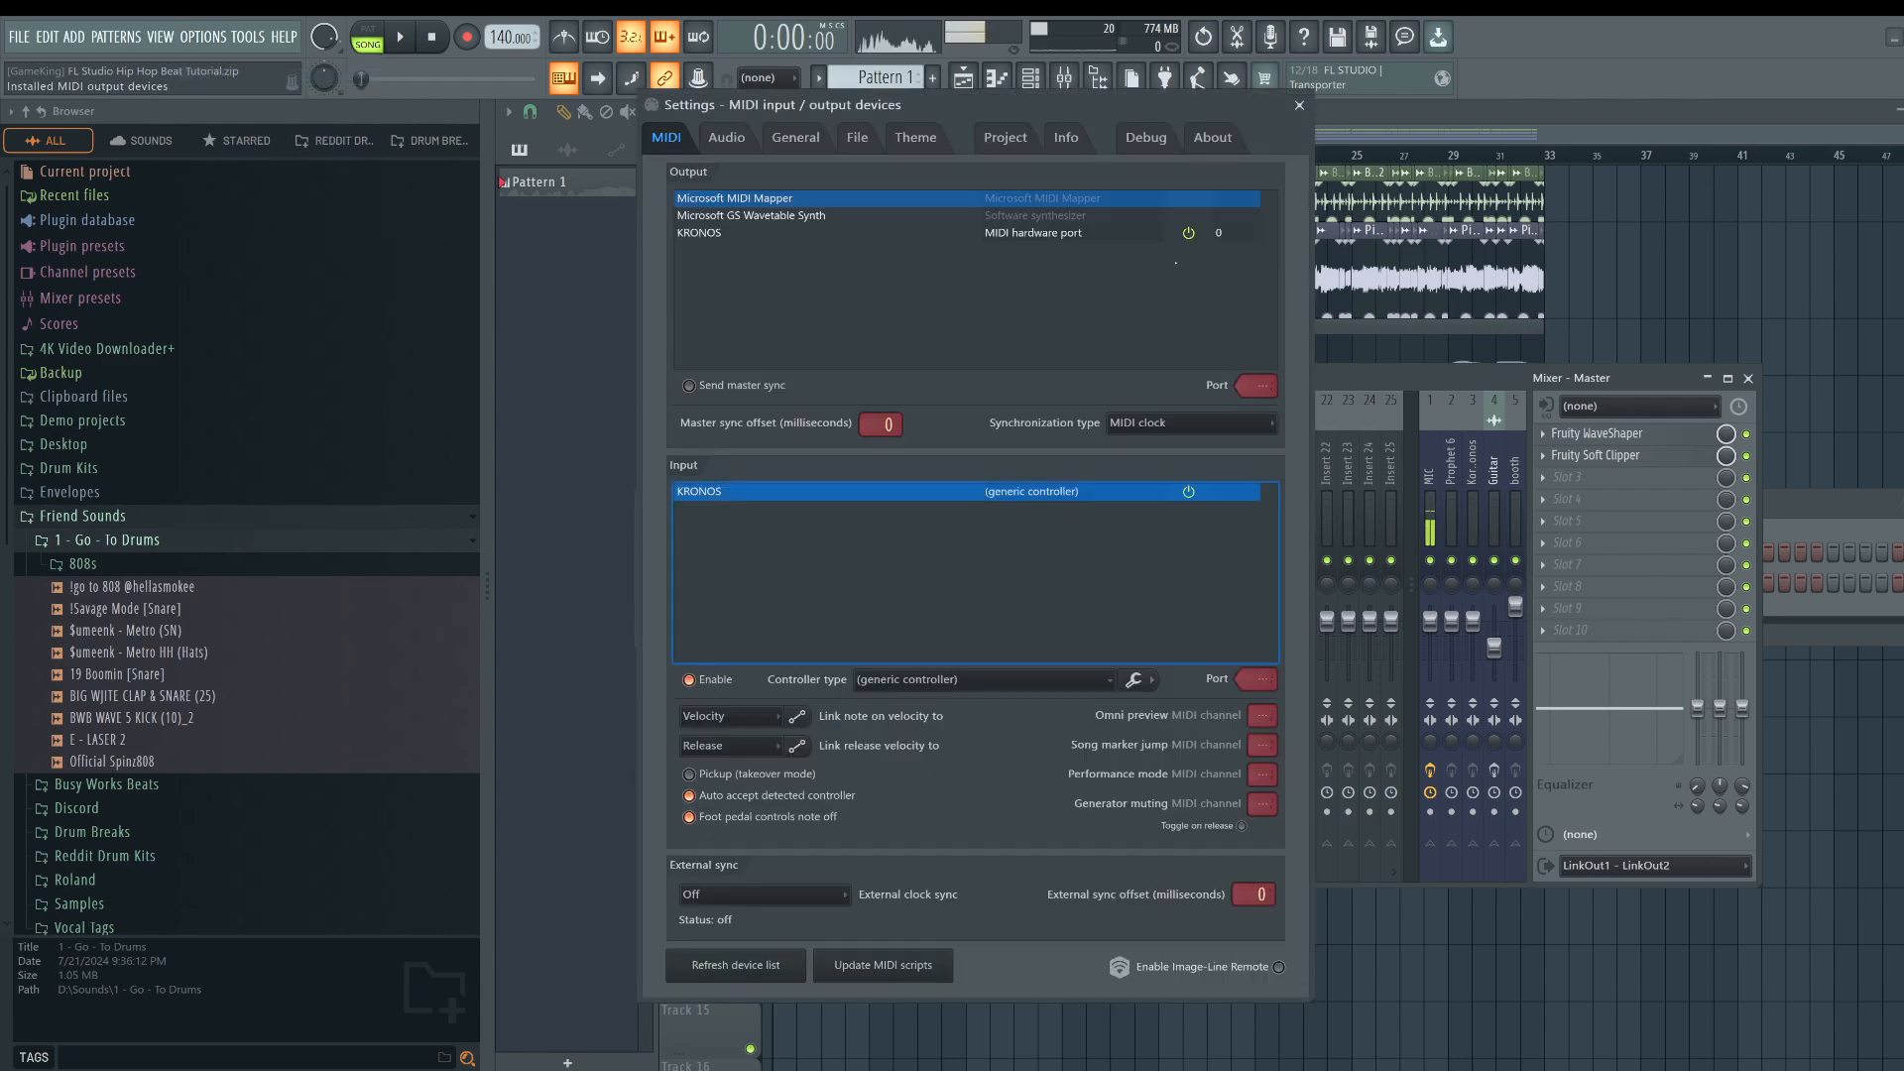
{"action": "left_click", "coordinate": [1300, 105]}
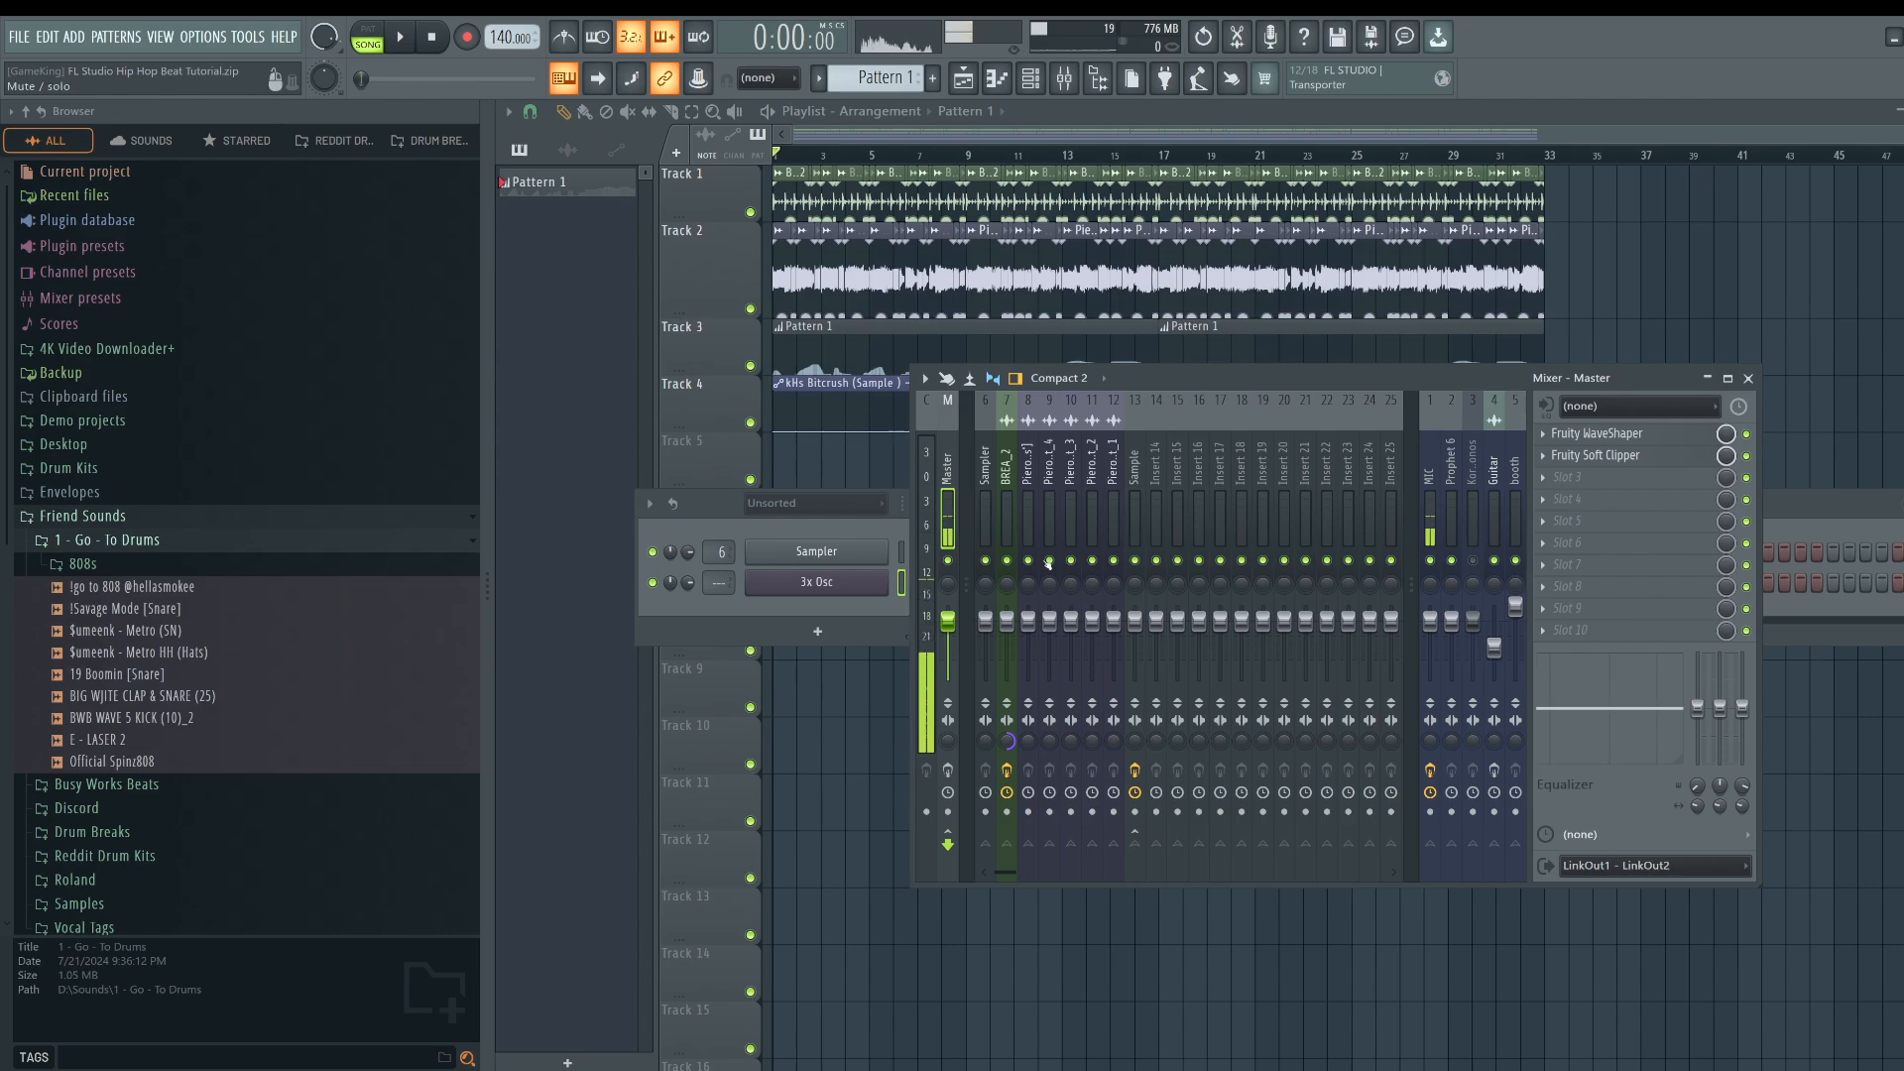
- Clear the mixer and browser from view and place the channel rack just below Track 4 of the playlist
{"action": "left_click", "coordinate": [842, 529]}
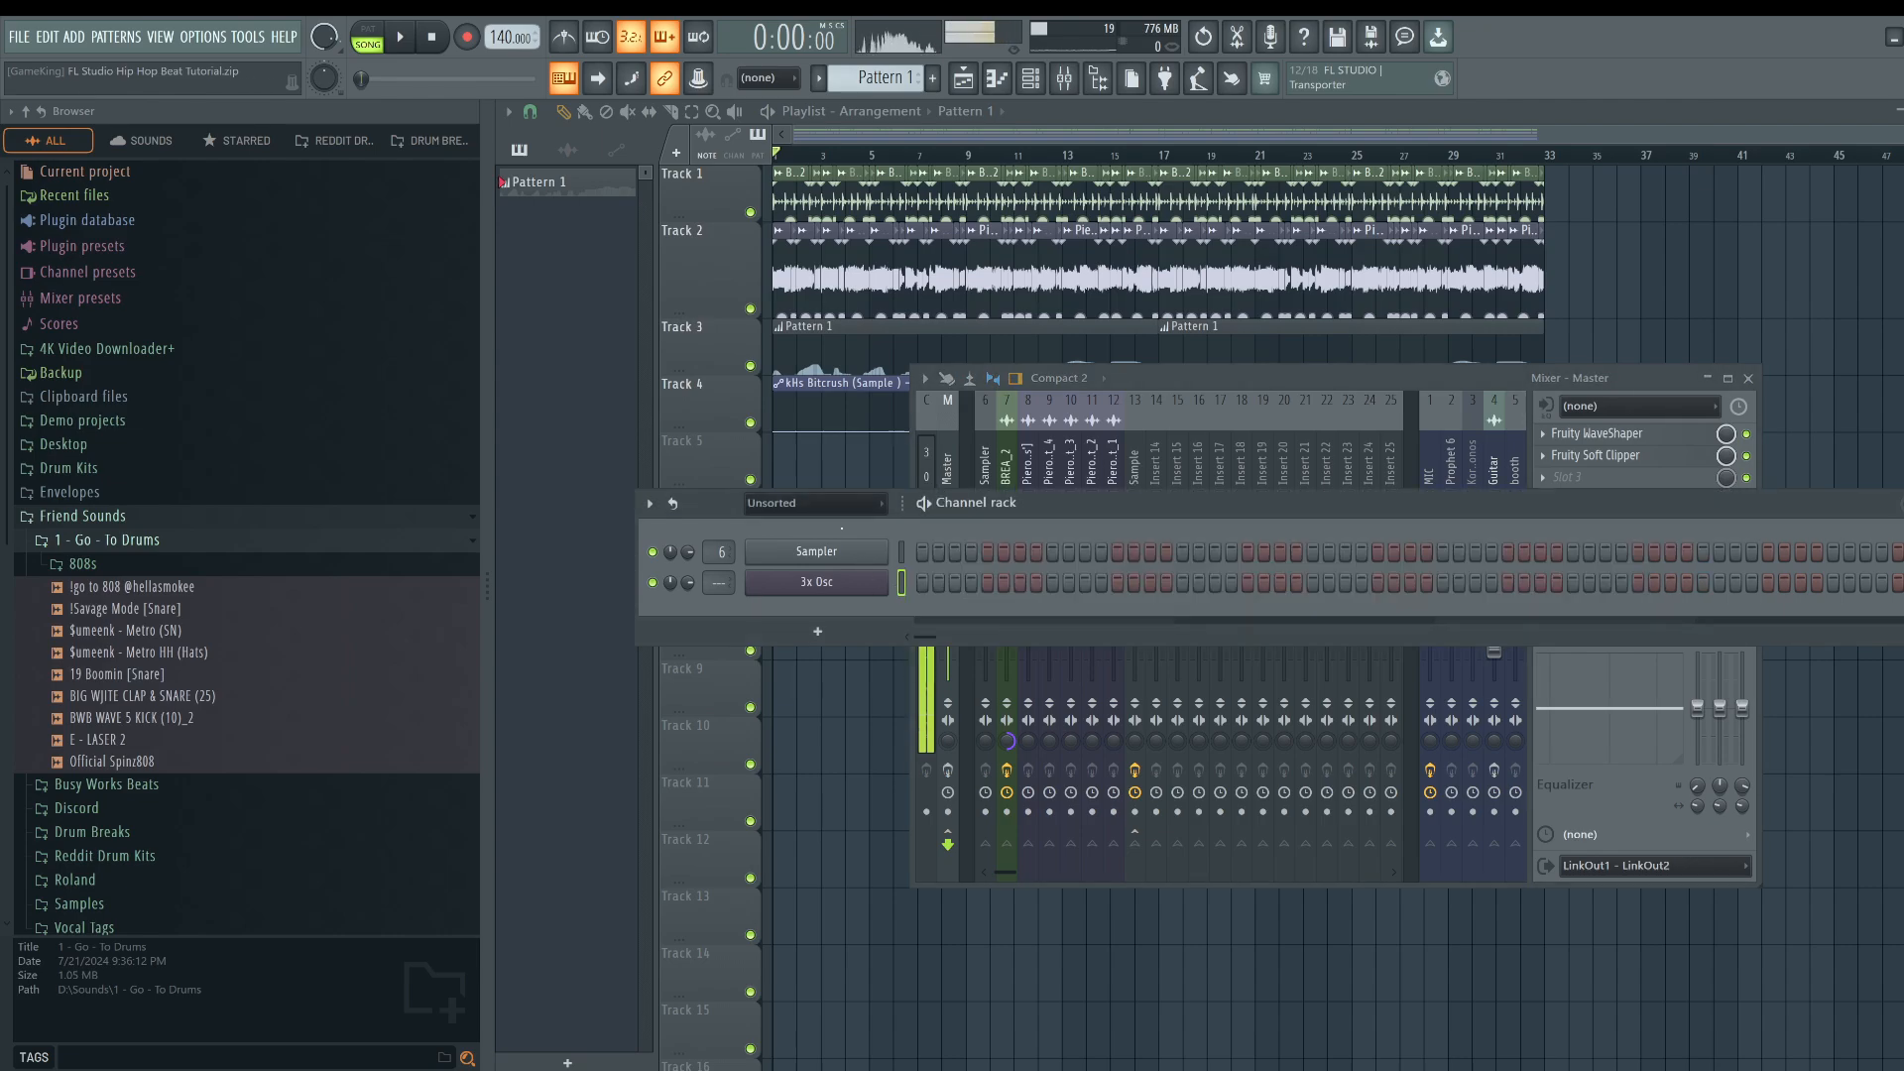
{"action": "left_click", "coordinate": [1748, 377]}
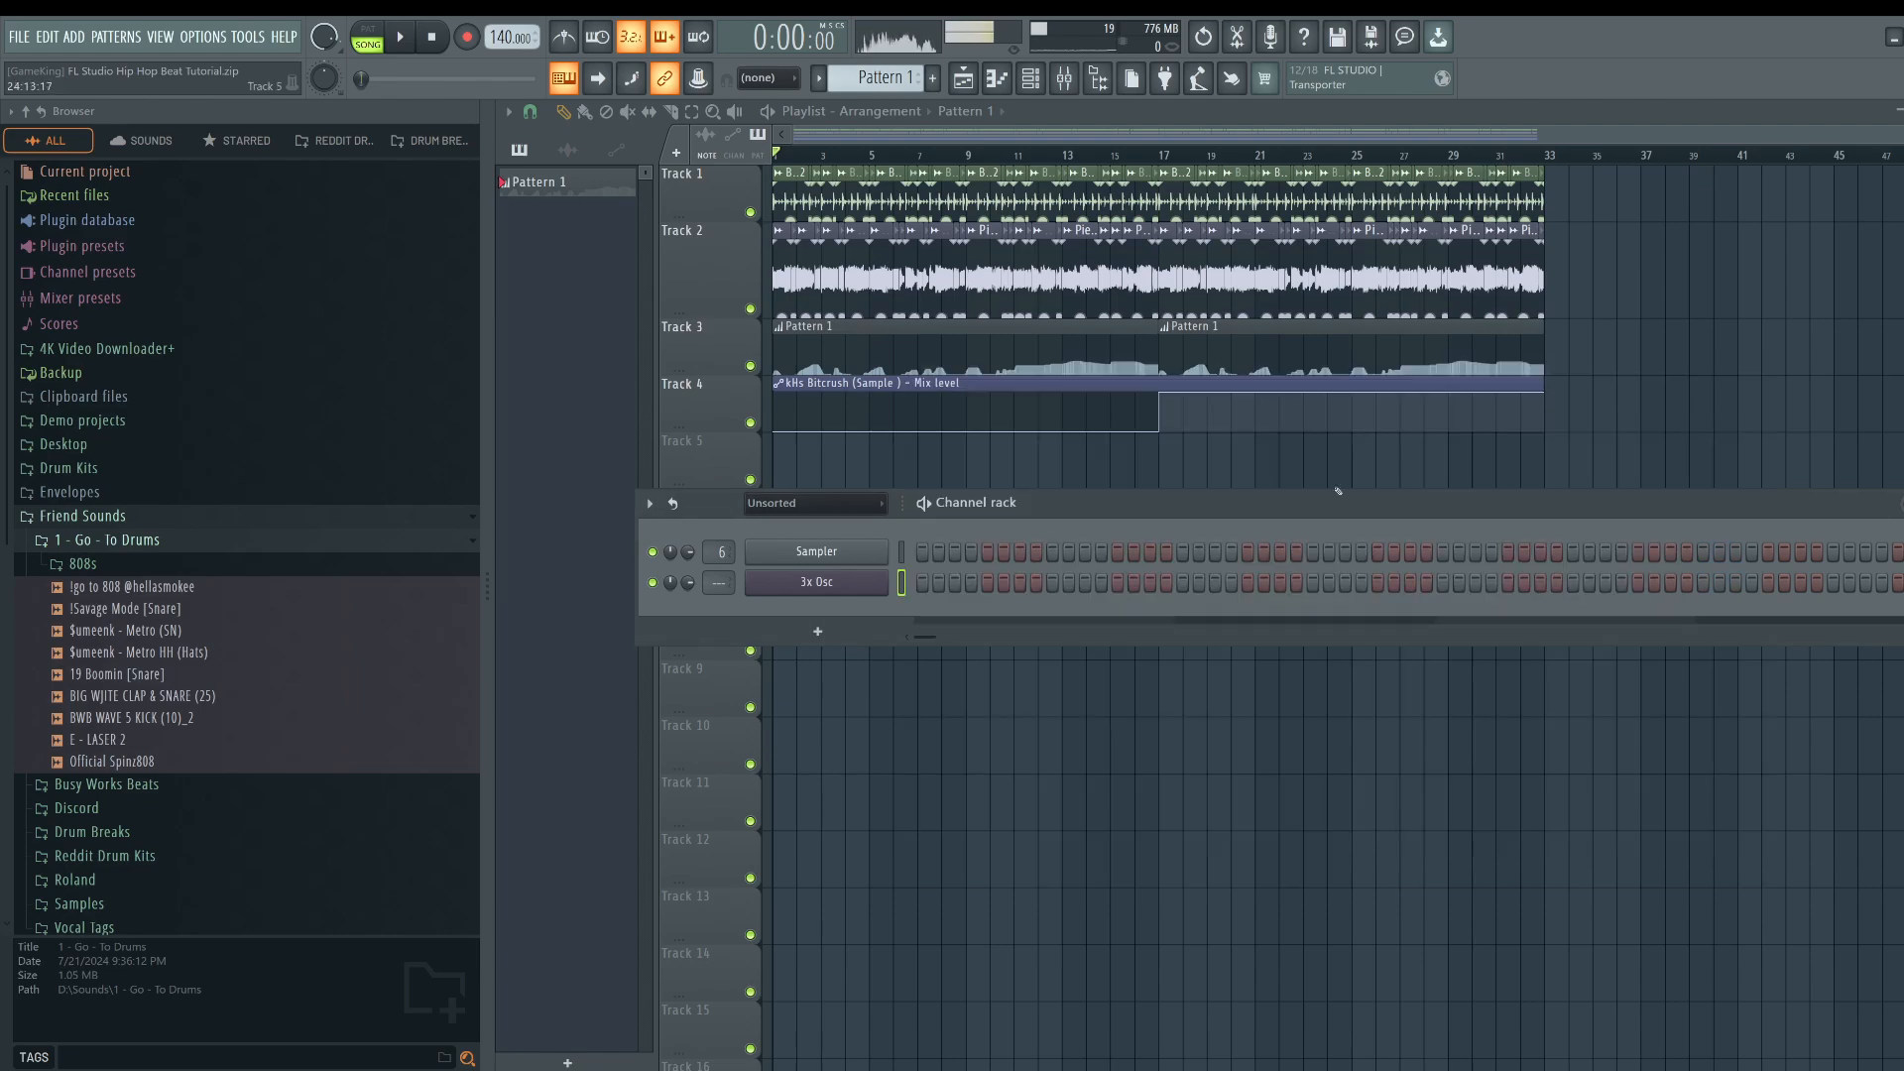
{"action": "left_click_drag", "start_coordinate": [1156, 511], "coordinate": [1075, 389]}
{"action": "left_click", "coordinate": [1097, 80]}
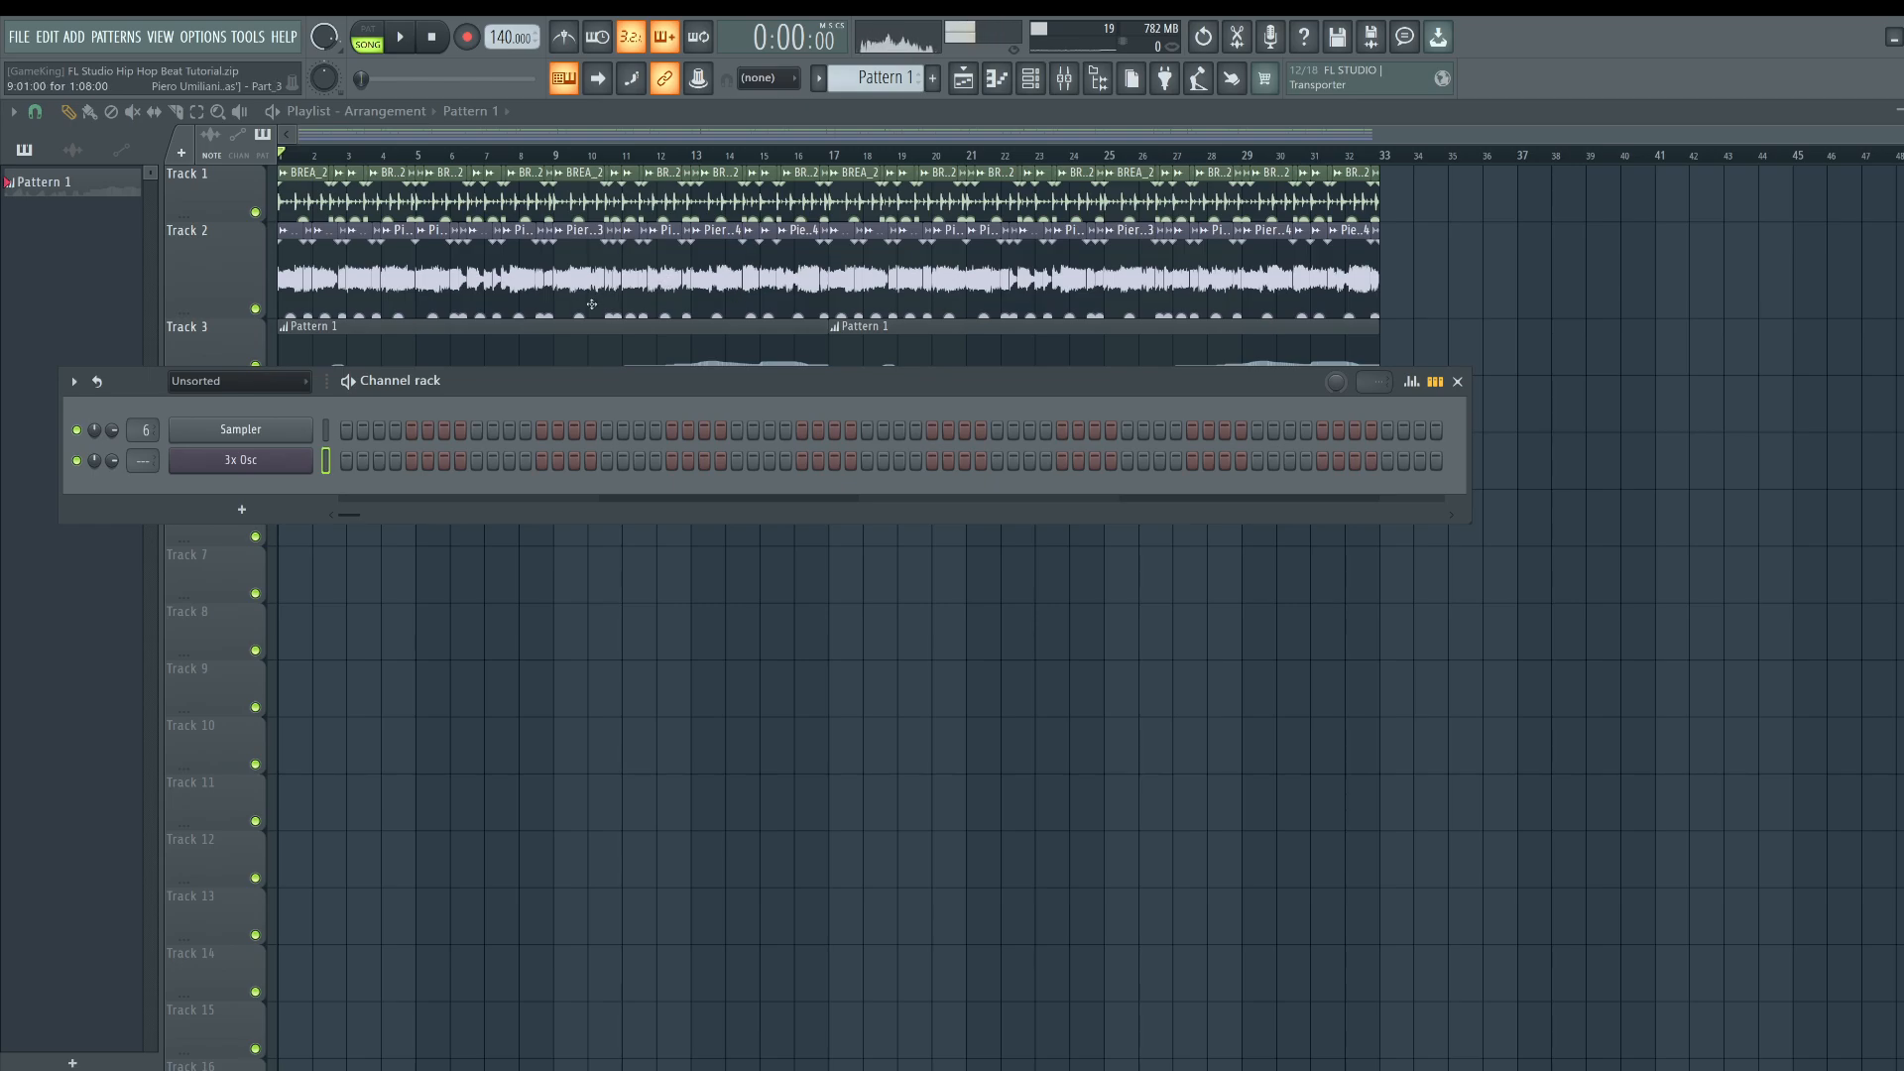
{"action": "left_click_drag", "start_coordinate": [532, 368], "coordinate": [528, 476]}
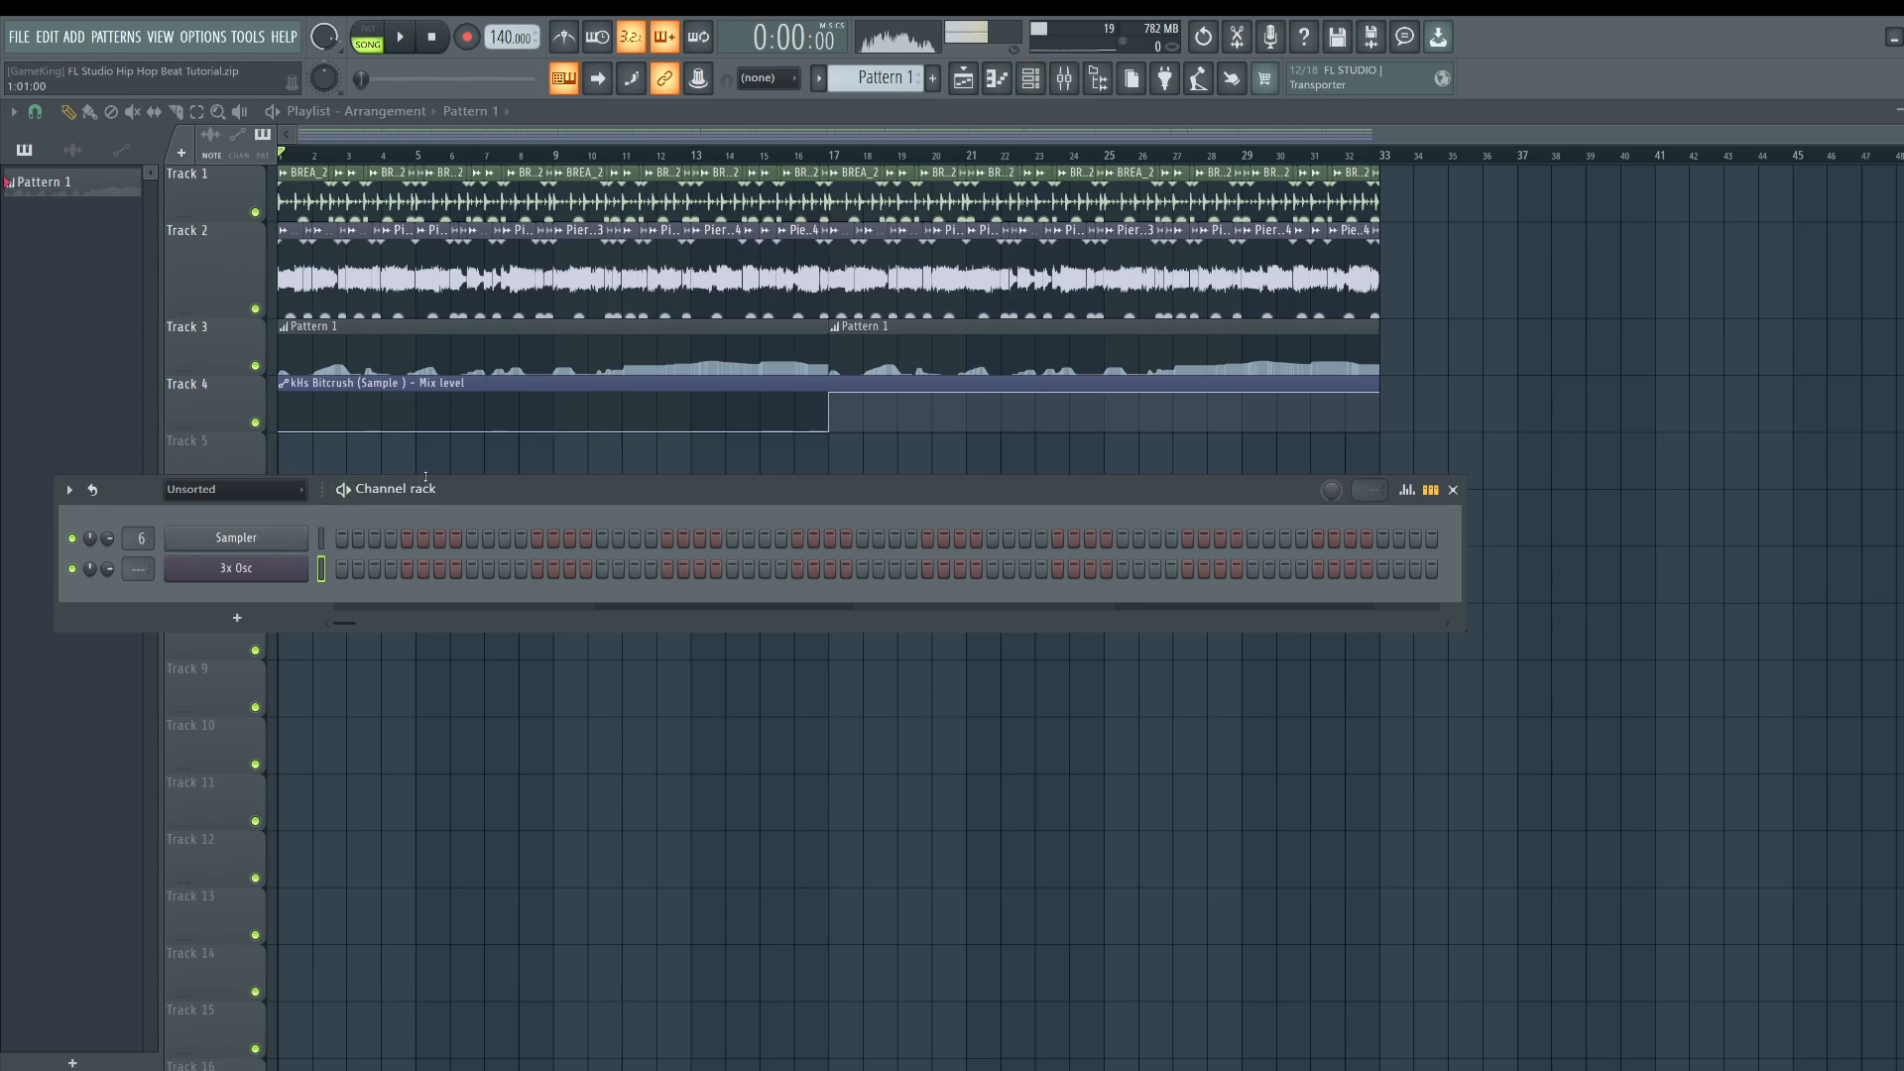
- Hide the channel rack and show the piano roll for the 3x Osc channel
{"action": "left_click", "coordinate": [1030, 80]}
{"action": "left_click", "coordinate": [1031, 79]}
{"action": "left_click", "coordinate": [1031, 80]}
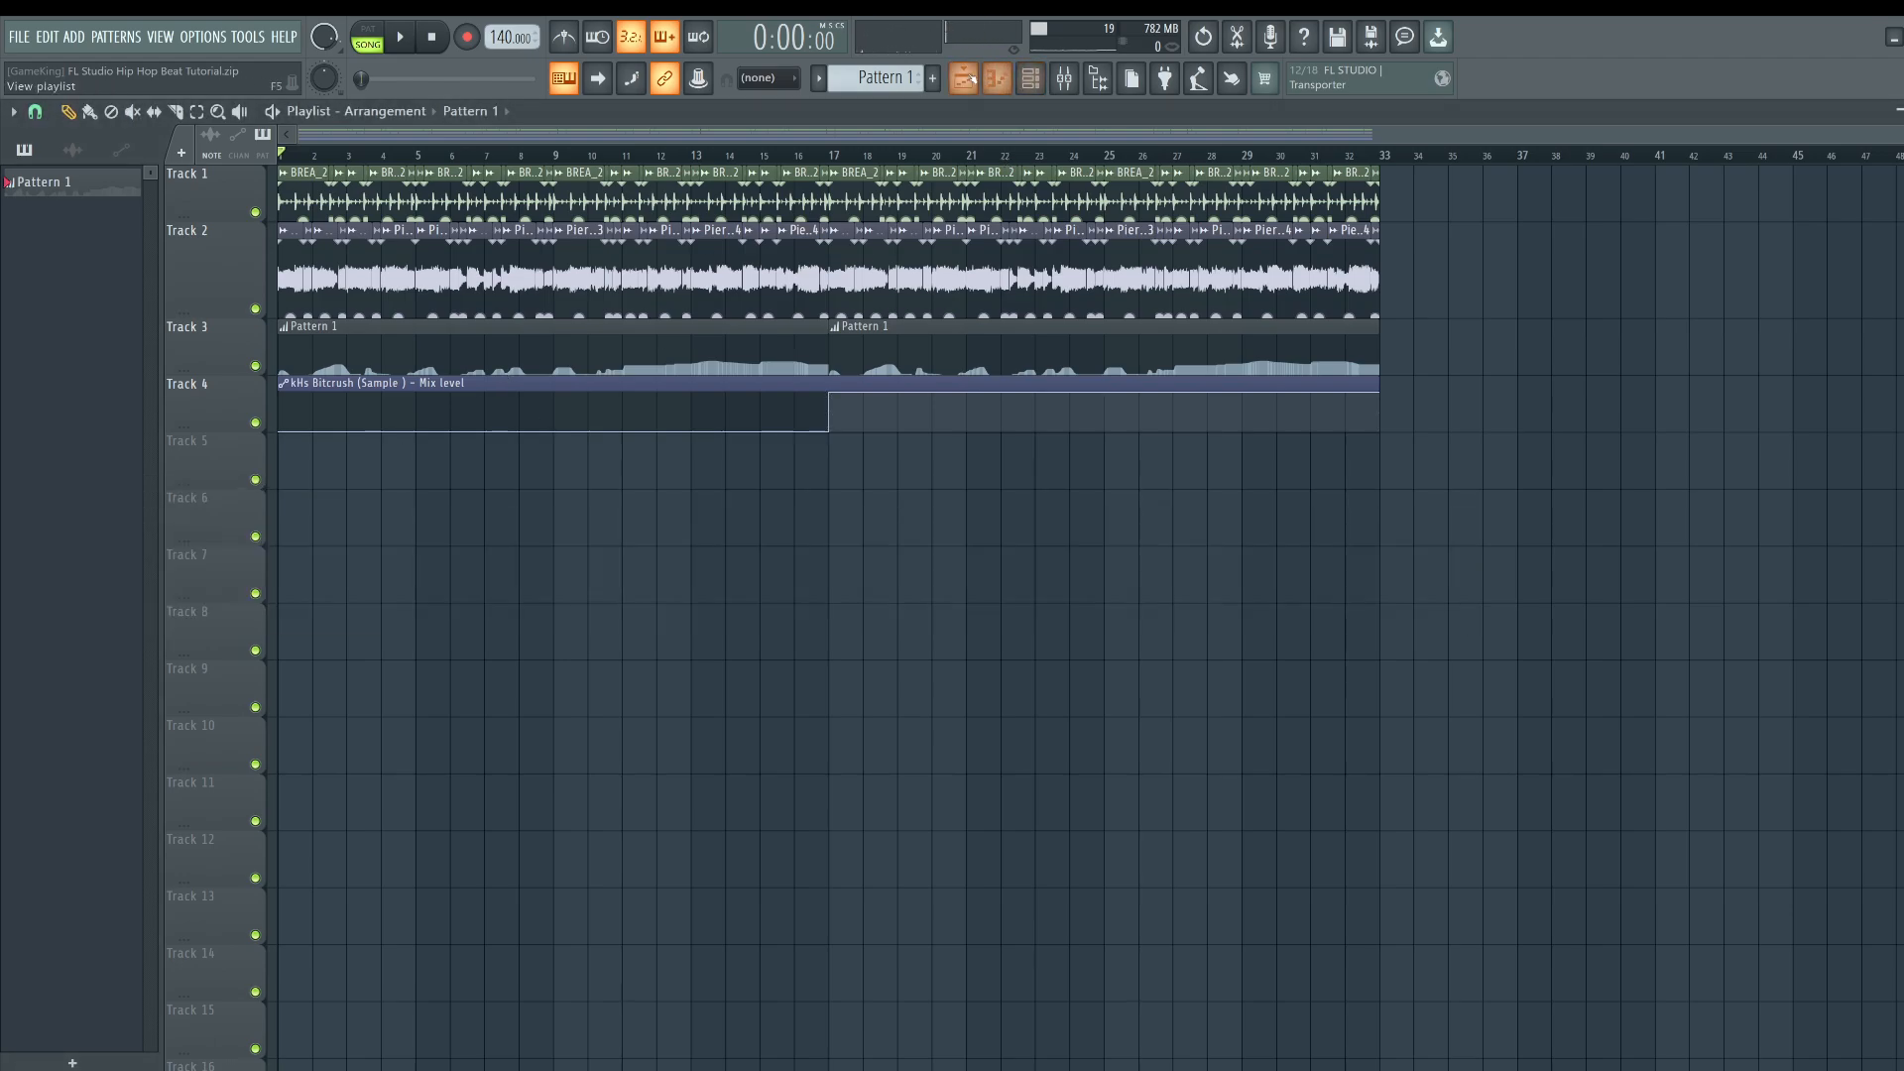
{"action": "left_click", "coordinate": [997, 79]}
{"action": "left_click", "coordinate": [997, 80]}
{"action": "left_click", "coordinate": [996, 80]}
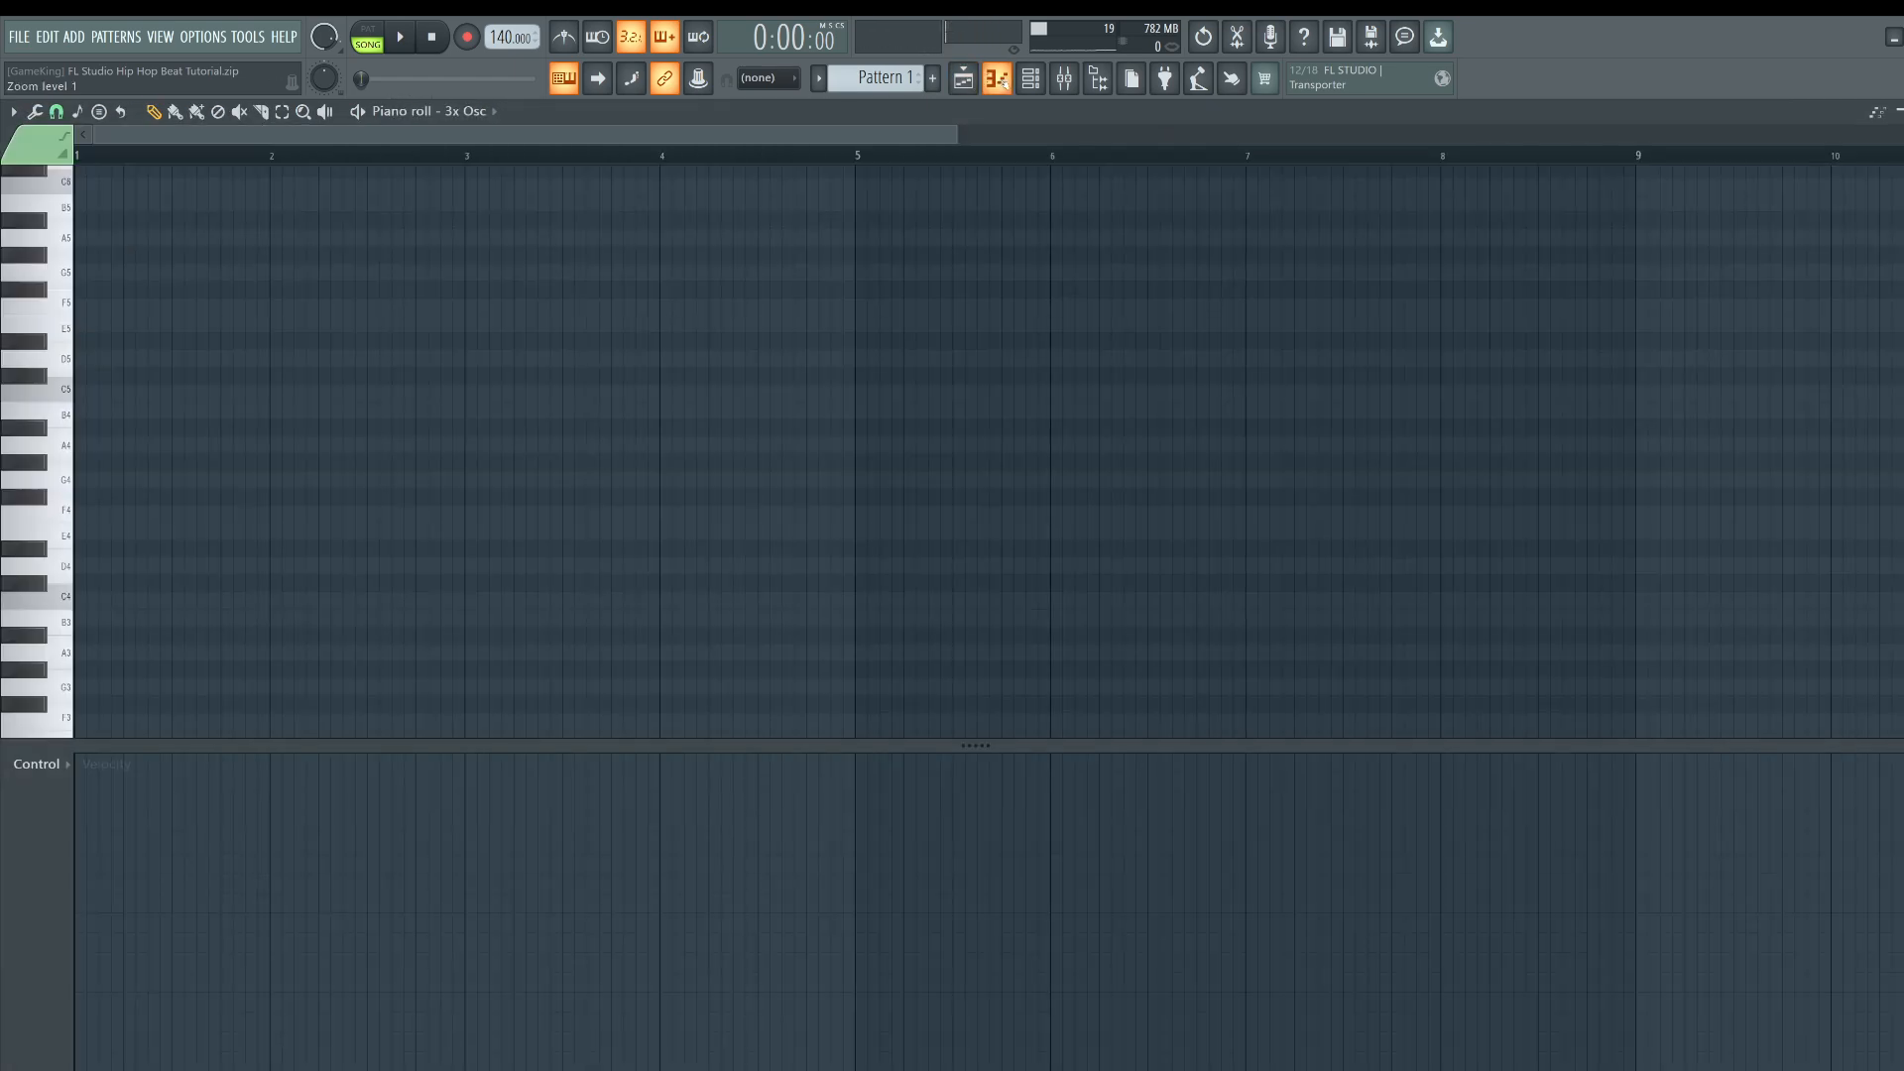
{"action": "left_click", "coordinate": [997, 80]}
{"action": "left_click", "coordinate": [997, 79]}
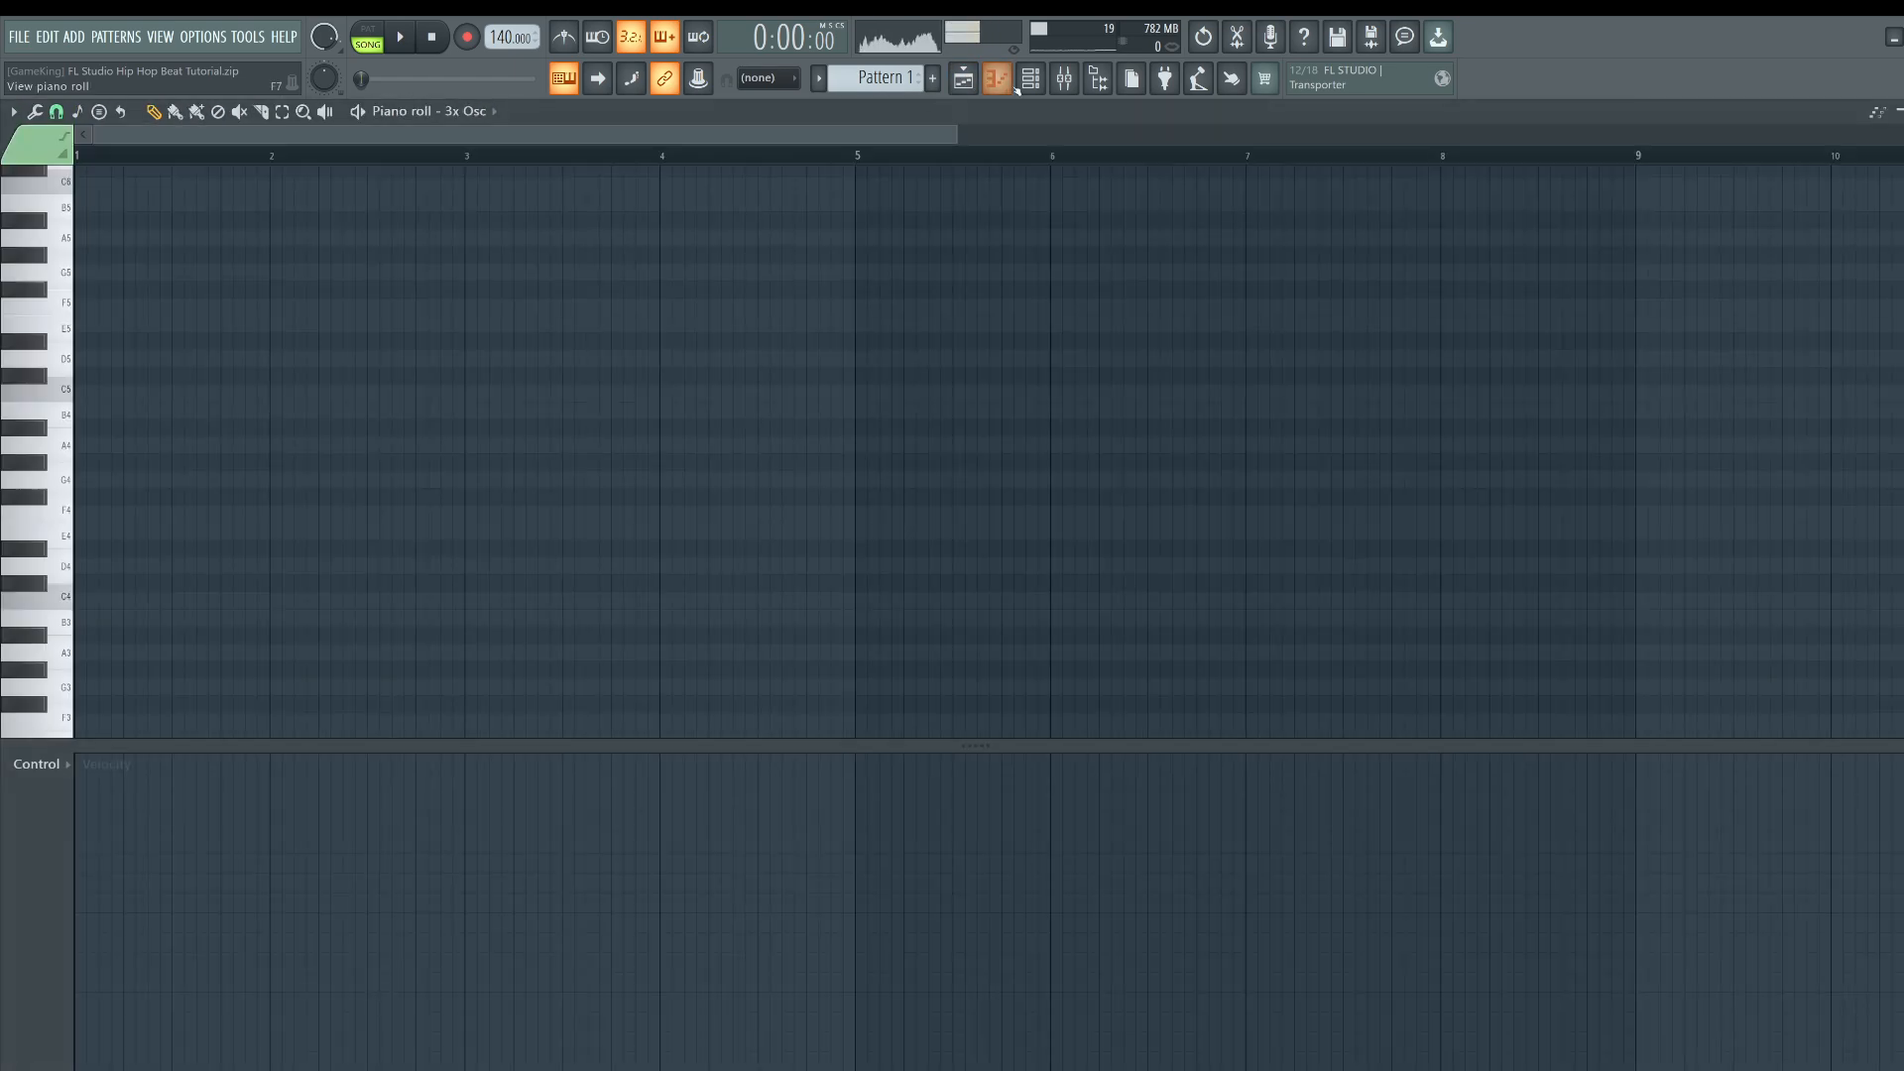
- Set the piano roll's key labels to Root notes and audition two keys above C4
{"action": "left_click", "coordinate": [13, 112]}
{"action": "mouse_move", "coordinate": [79, 205]}
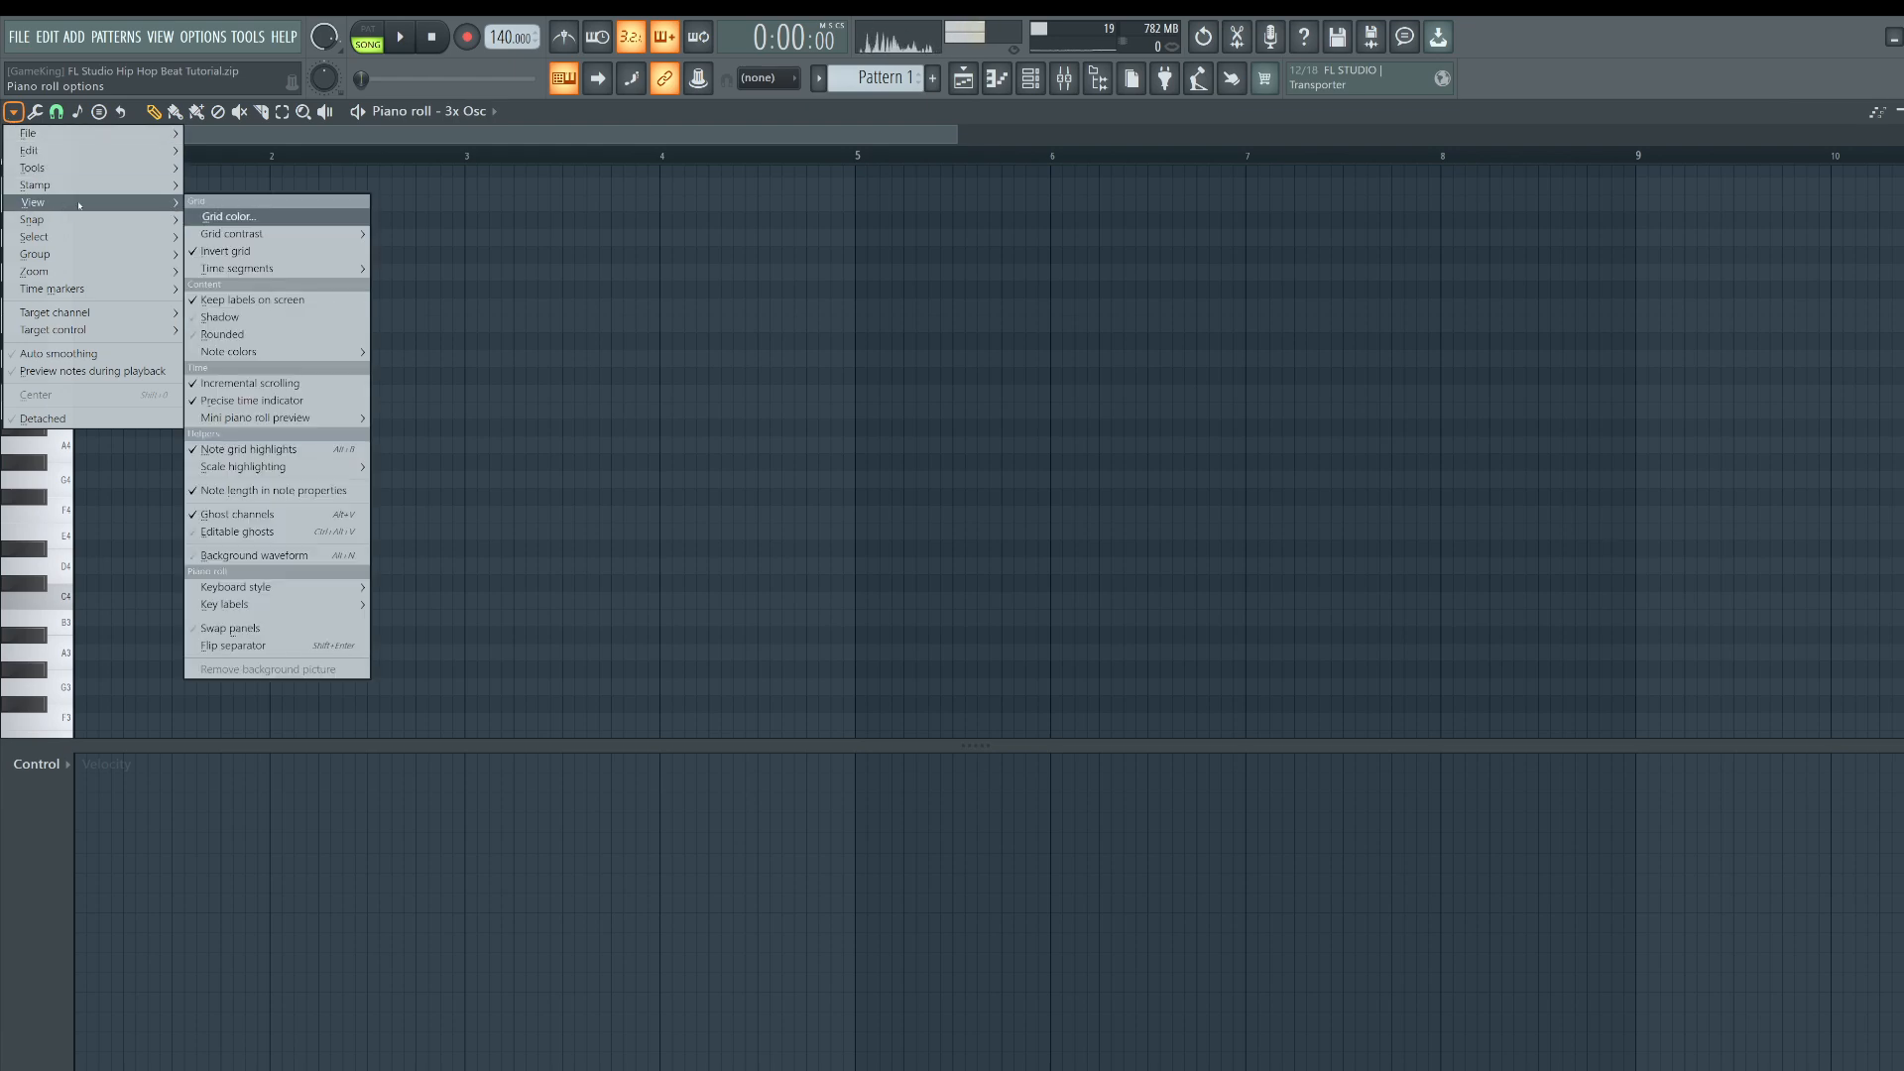
{"action": "mouse_move", "coordinate": [287, 607]}
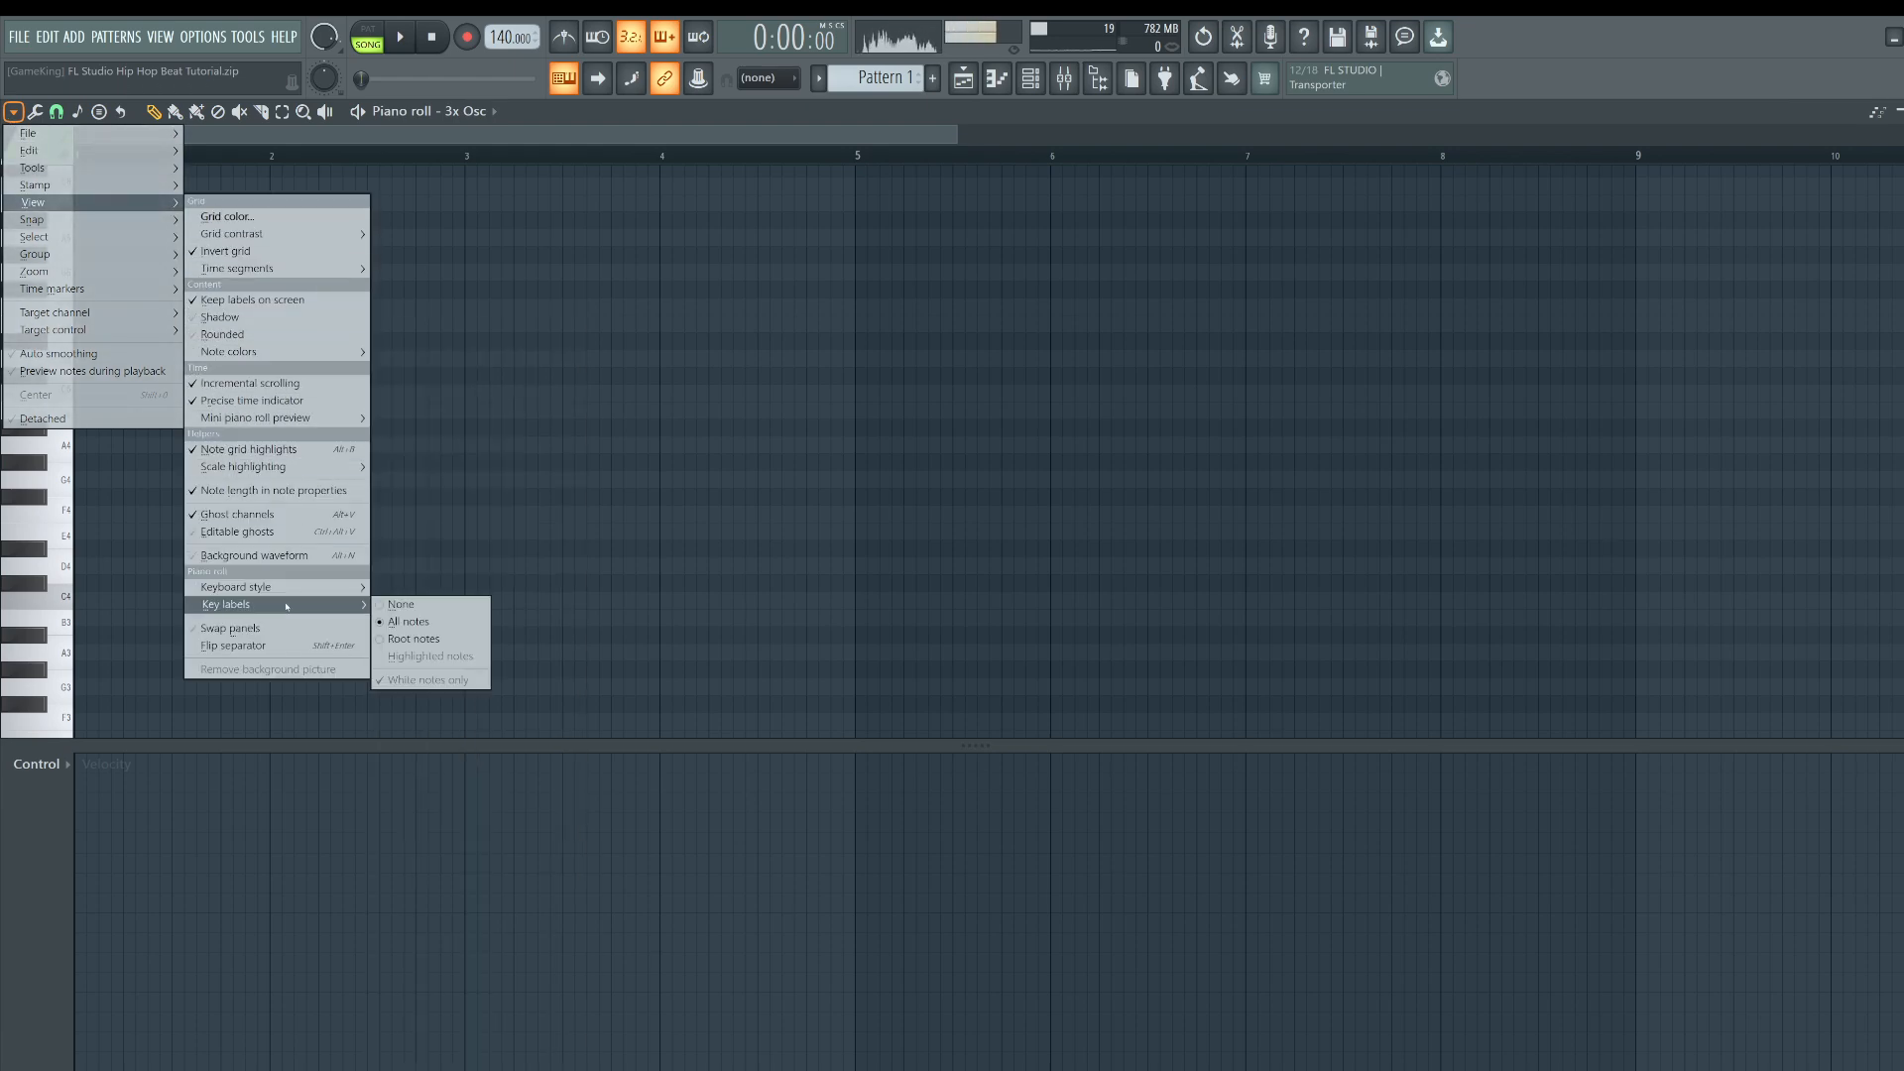
{"action": "left_click", "coordinate": [409, 640]}
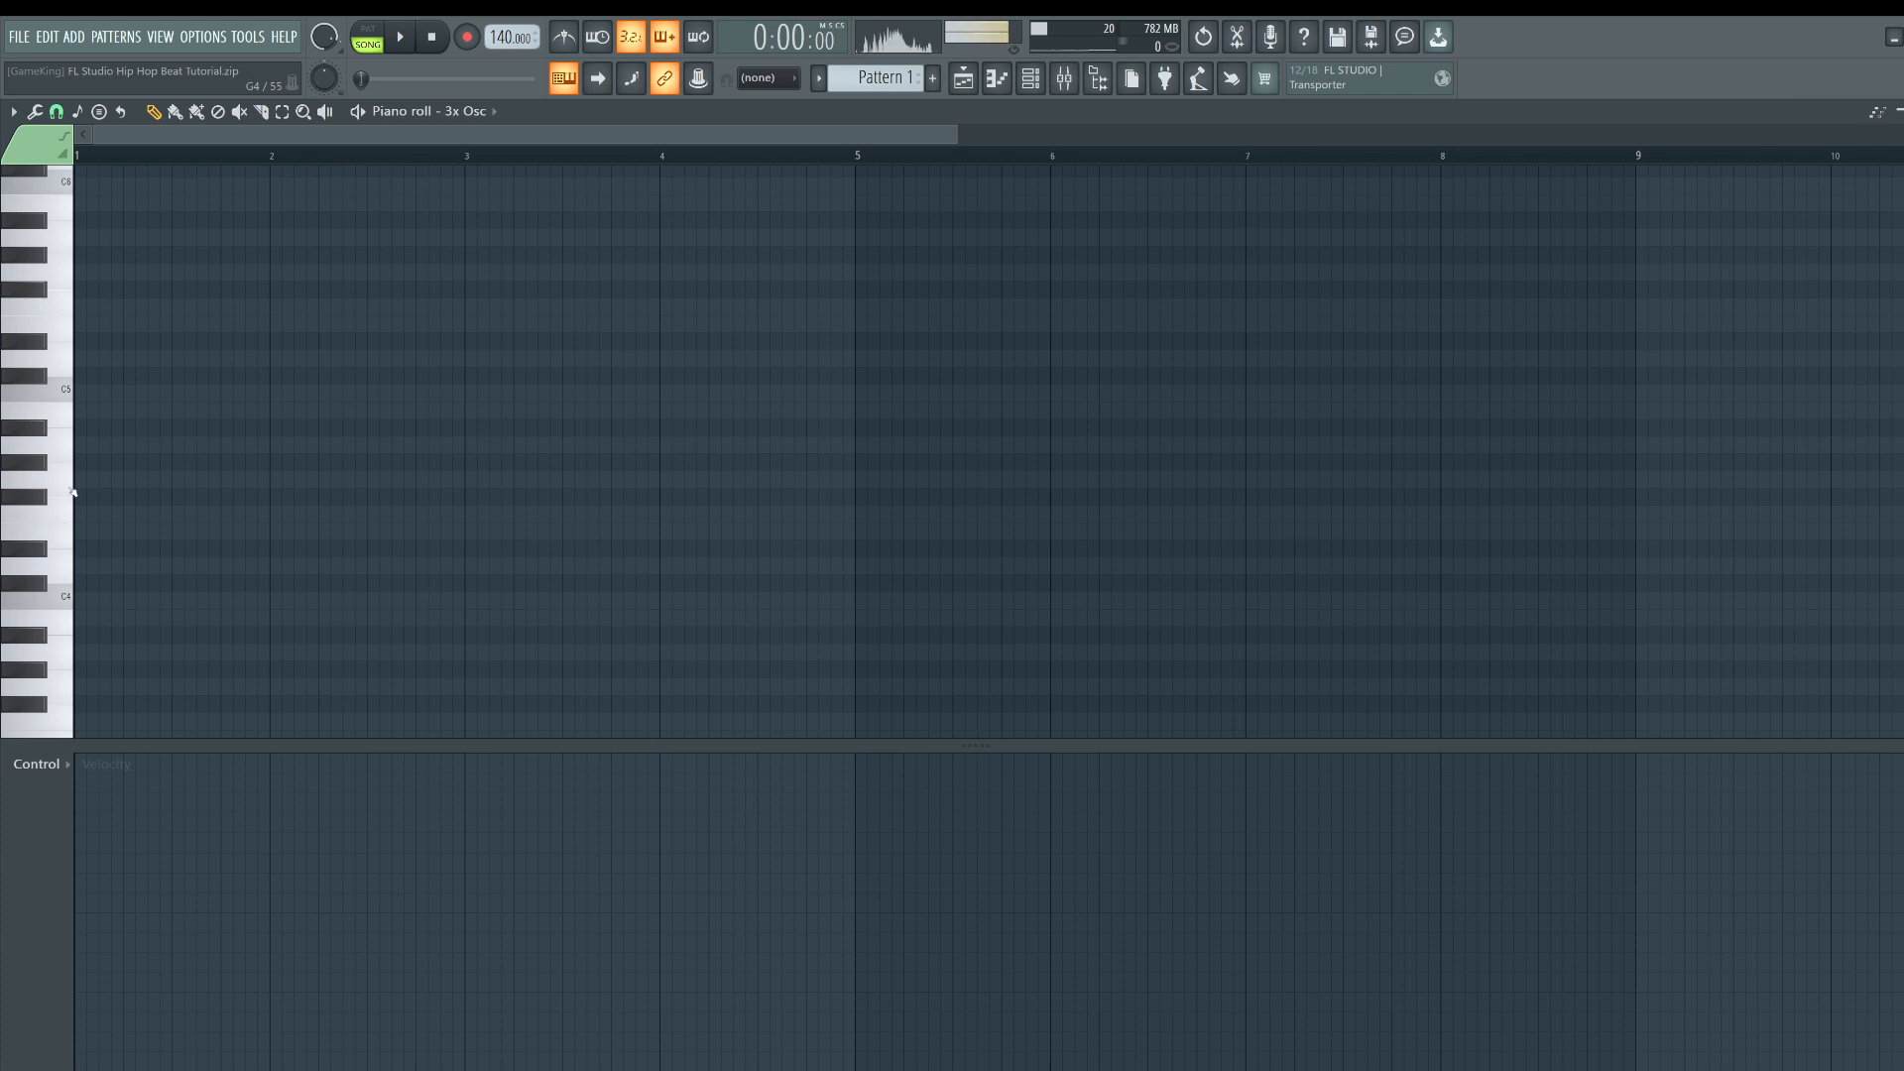
{"action": "left_click", "coordinate": [44, 510]}
{"action": "left_click", "coordinate": [50, 499]}
- Set the piano roll's key labels back to All notes
{"action": "left_click", "coordinate": [13, 111]}
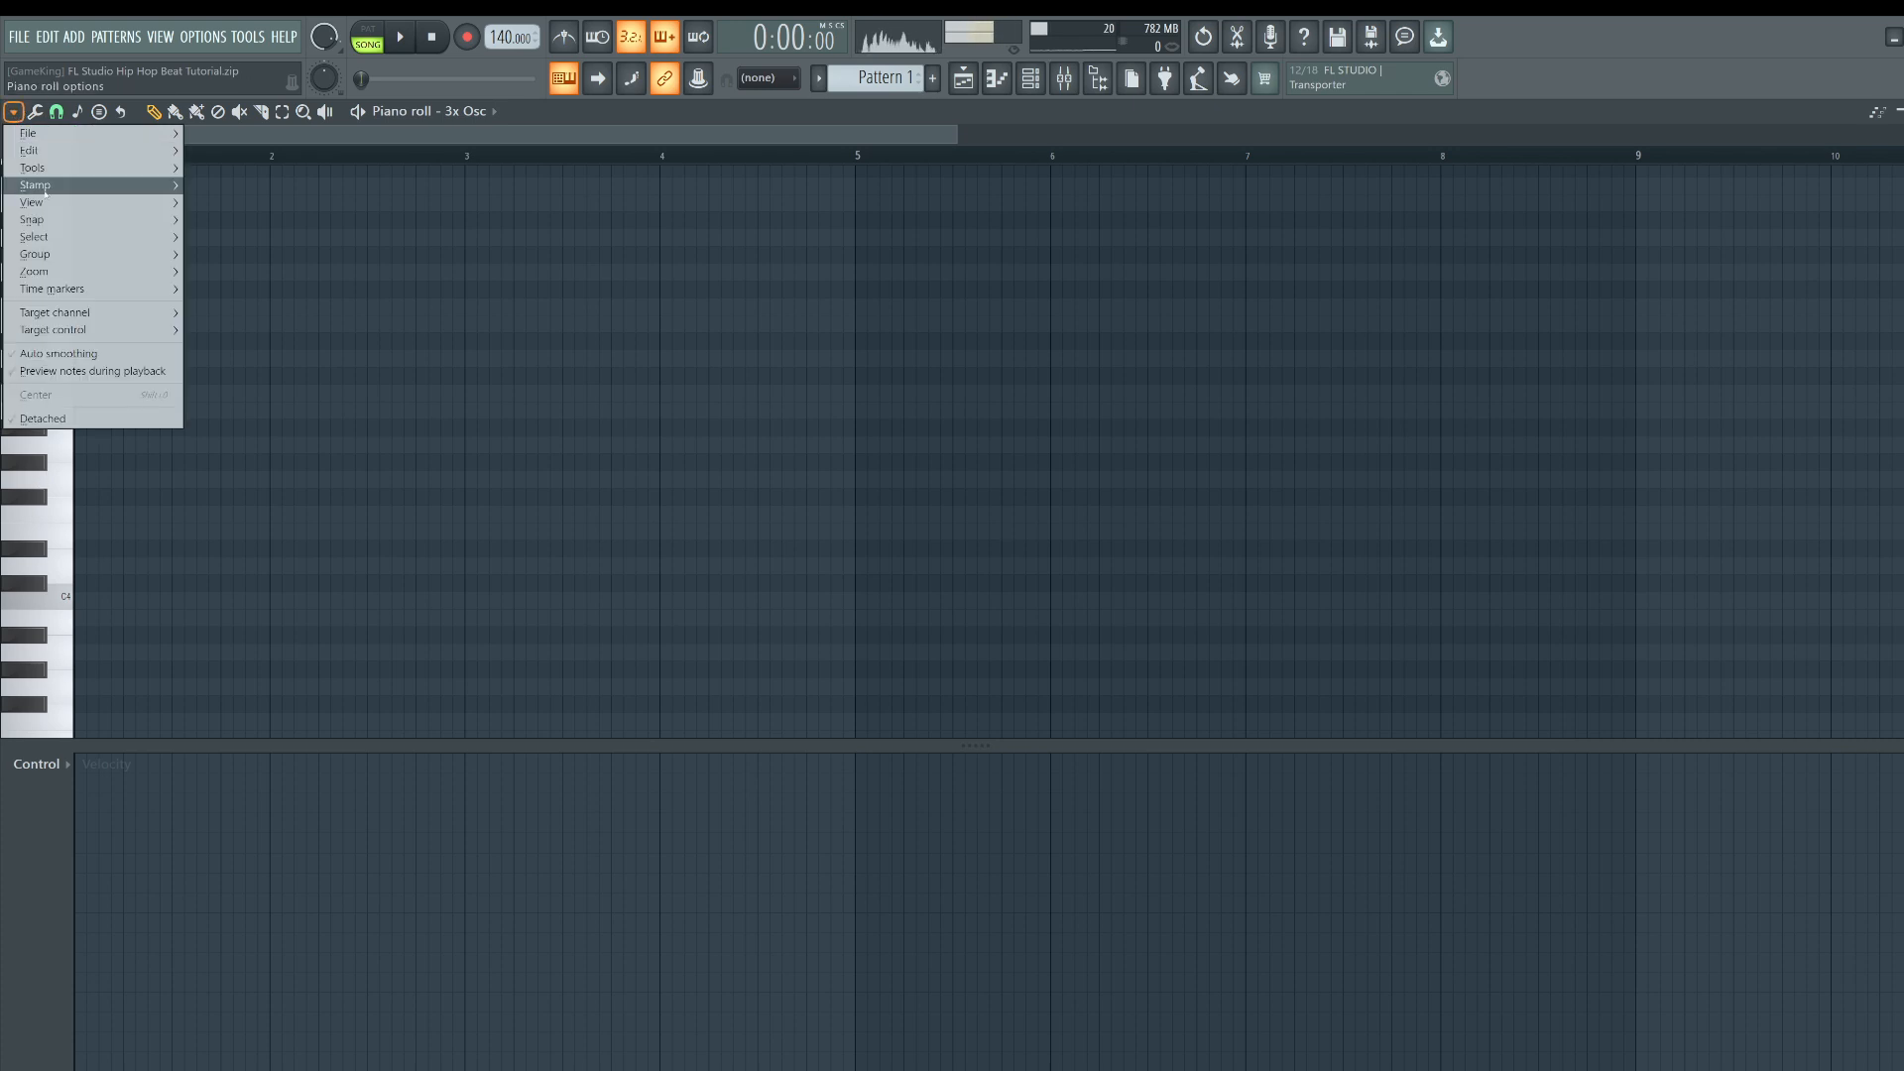
{"action": "mouse_move", "coordinate": [40, 202]}
{"action": "mouse_move", "coordinate": [298, 604]}
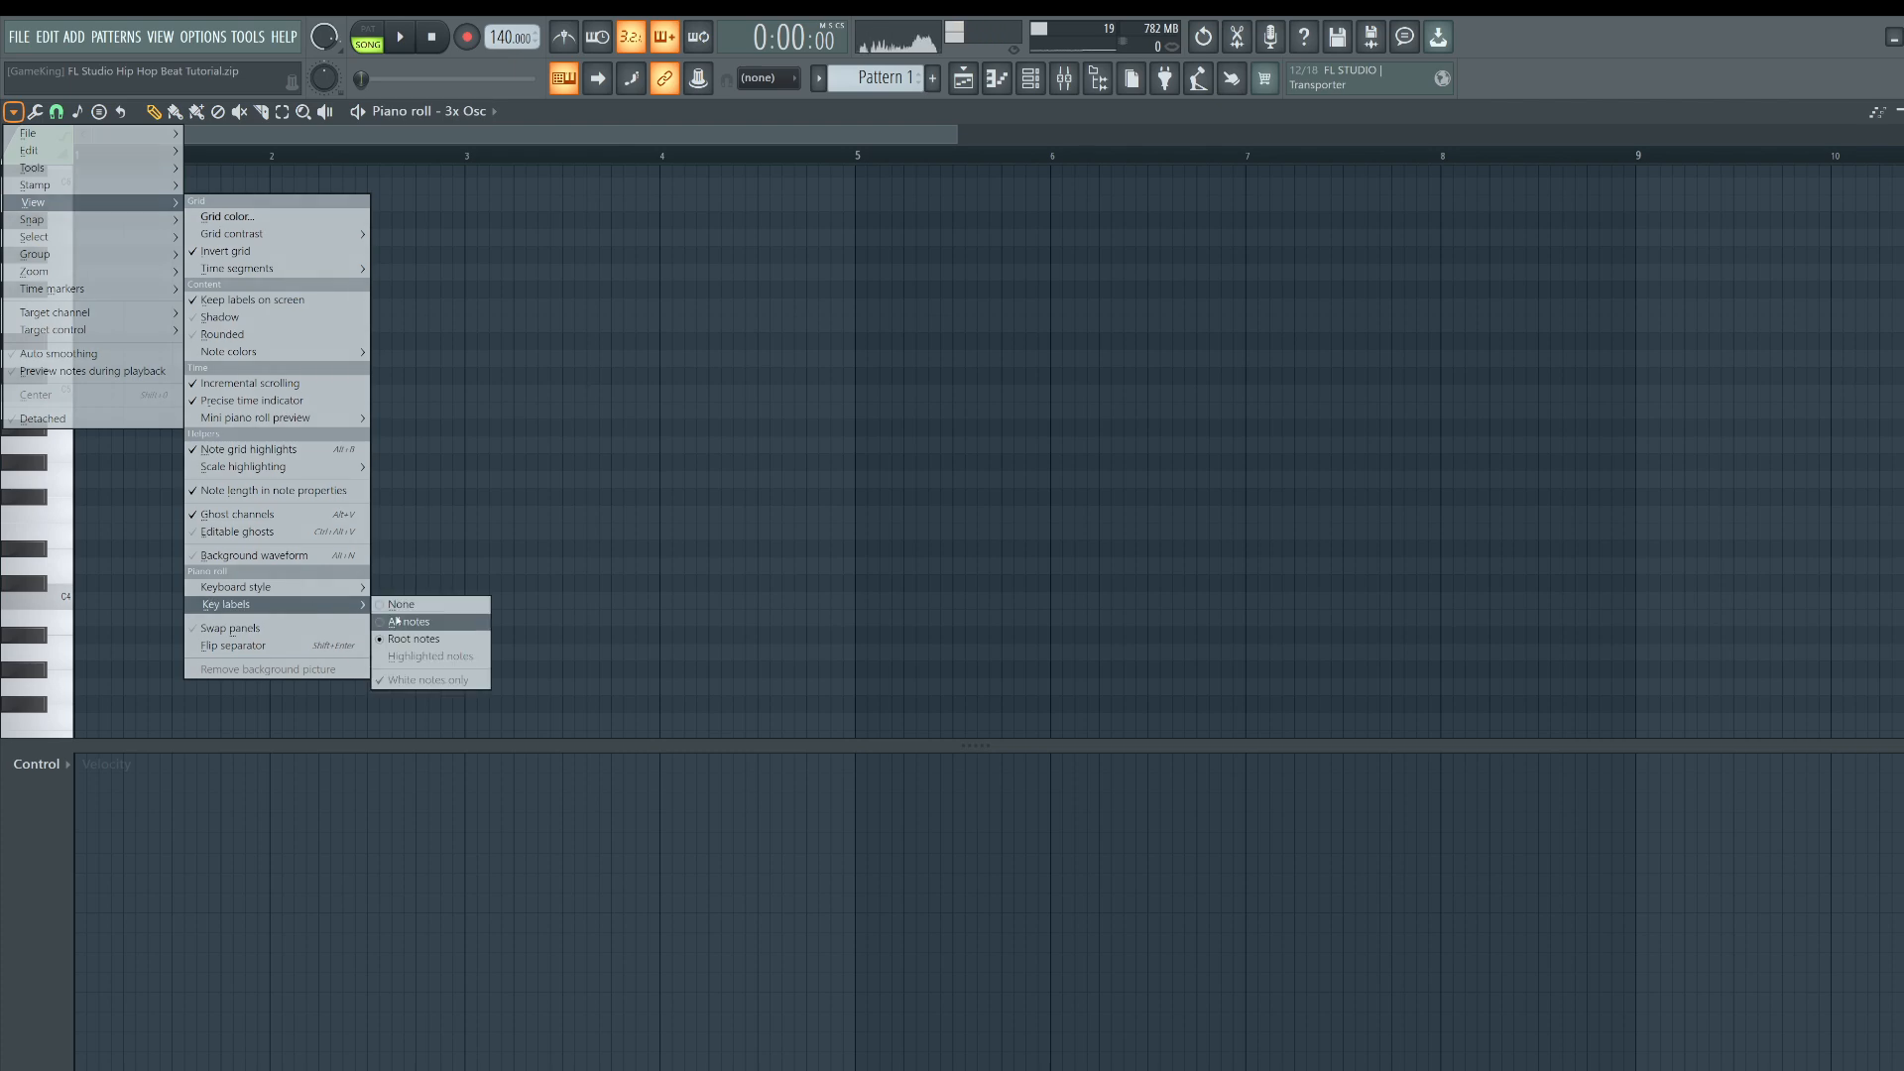
{"action": "left_click", "coordinate": [397, 622]}
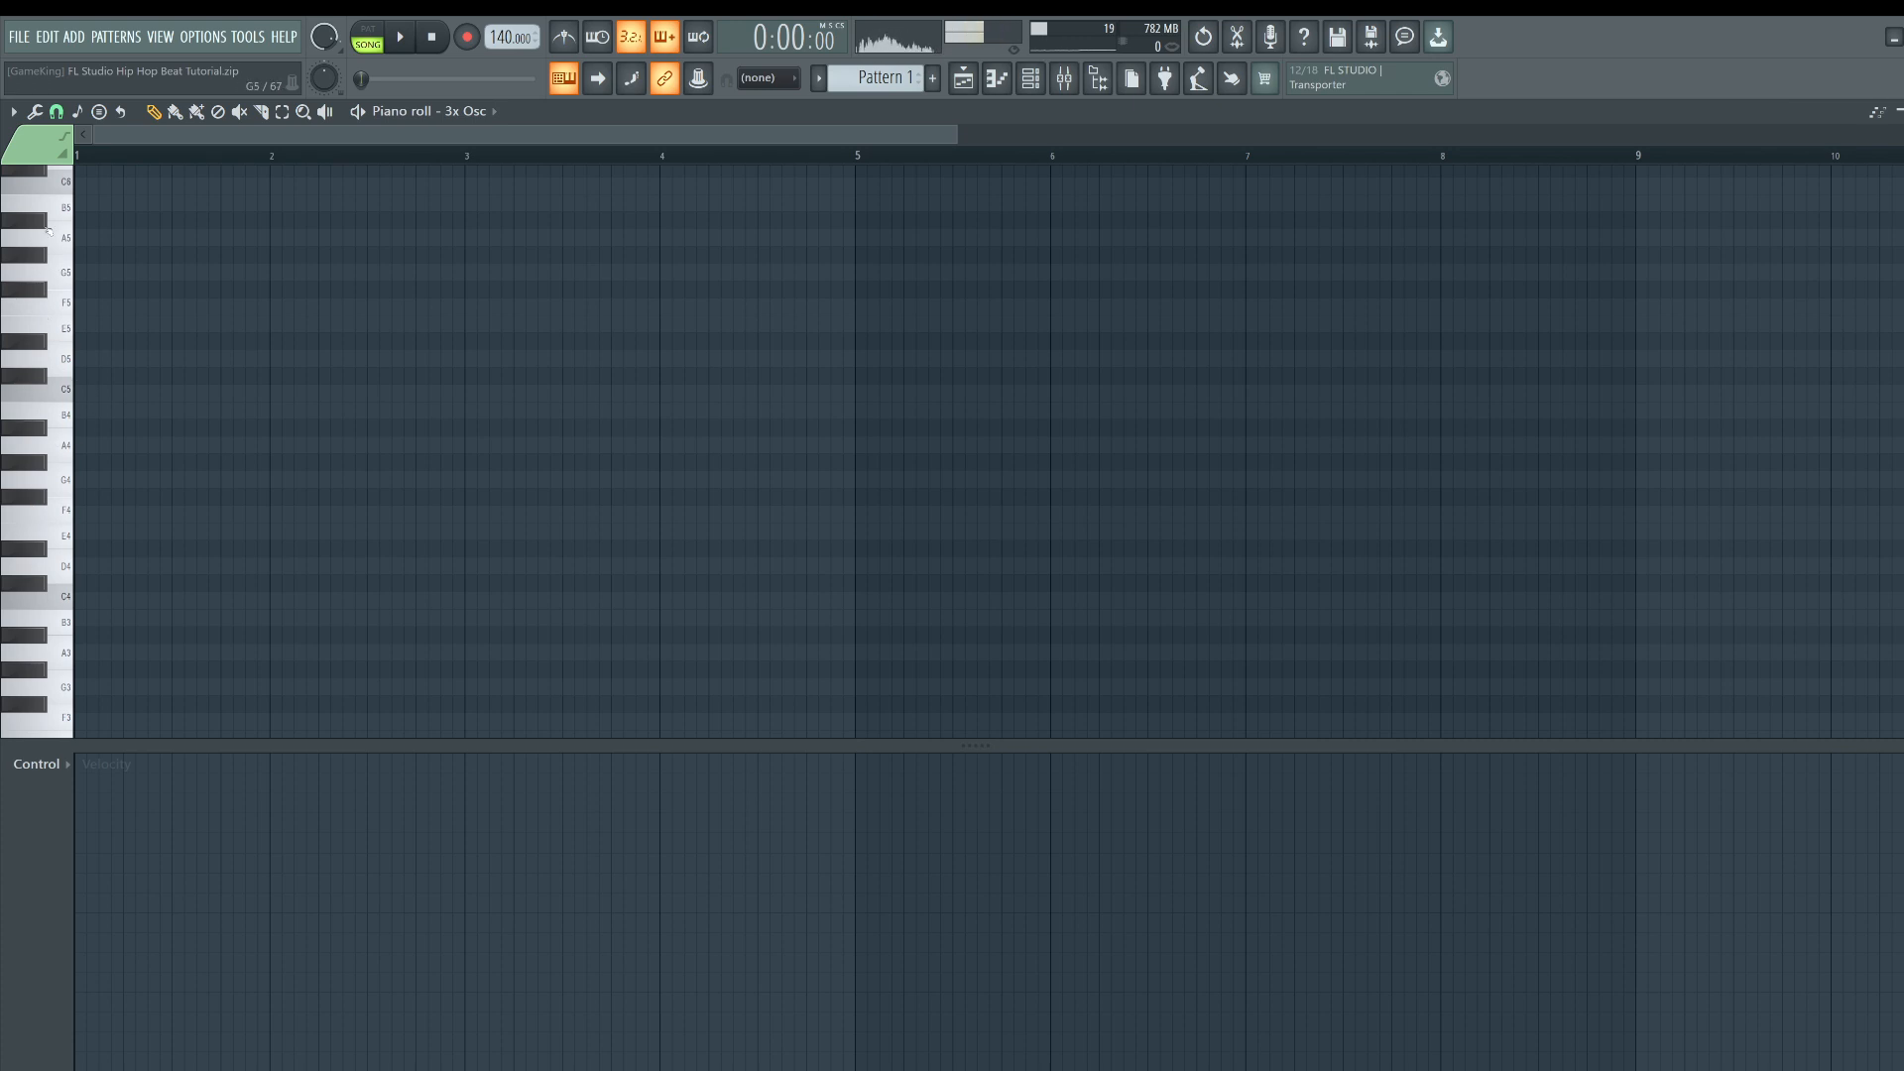
- Look over the scale highlighting options available for the piano roll and leave them as they are
{"action": "left_click", "coordinate": [13, 112]}
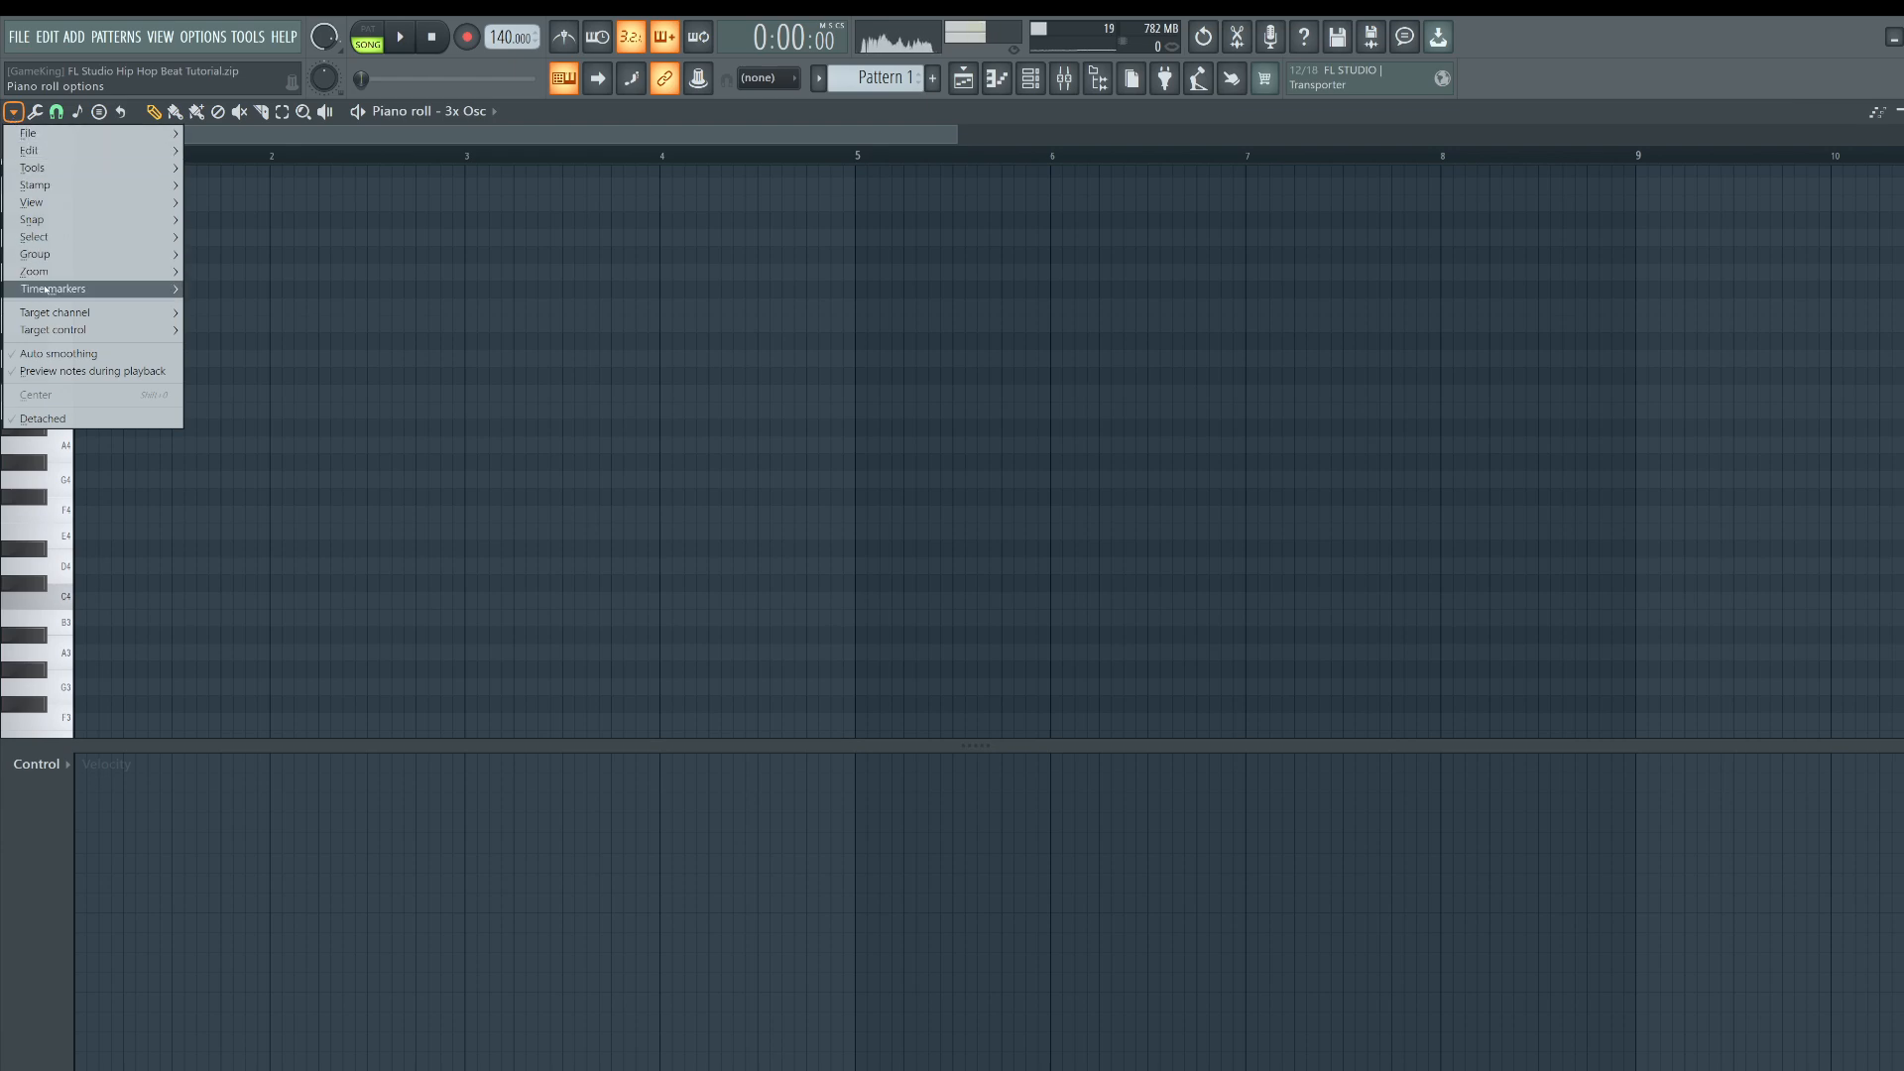
{"action": "mouse_move", "coordinate": [60, 203]}
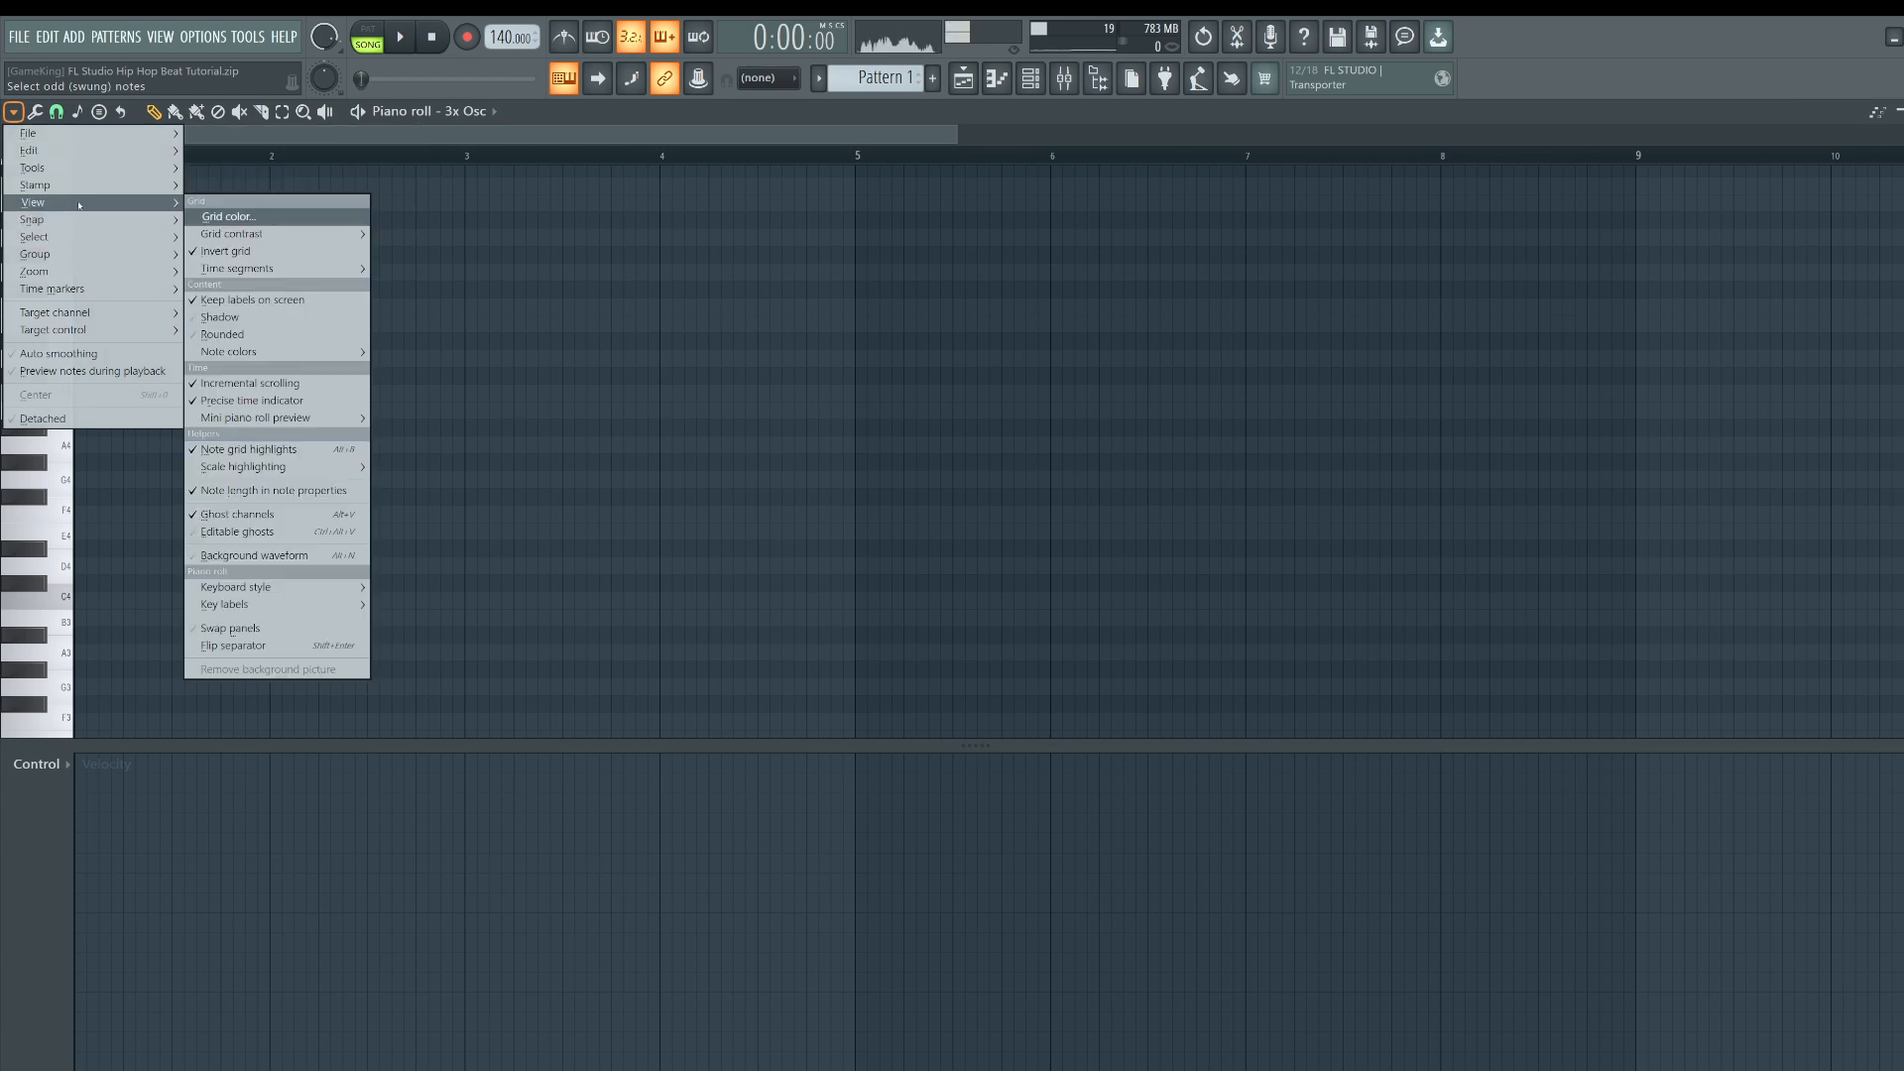
{"action": "mouse_move", "coordinate": [298, 467]}
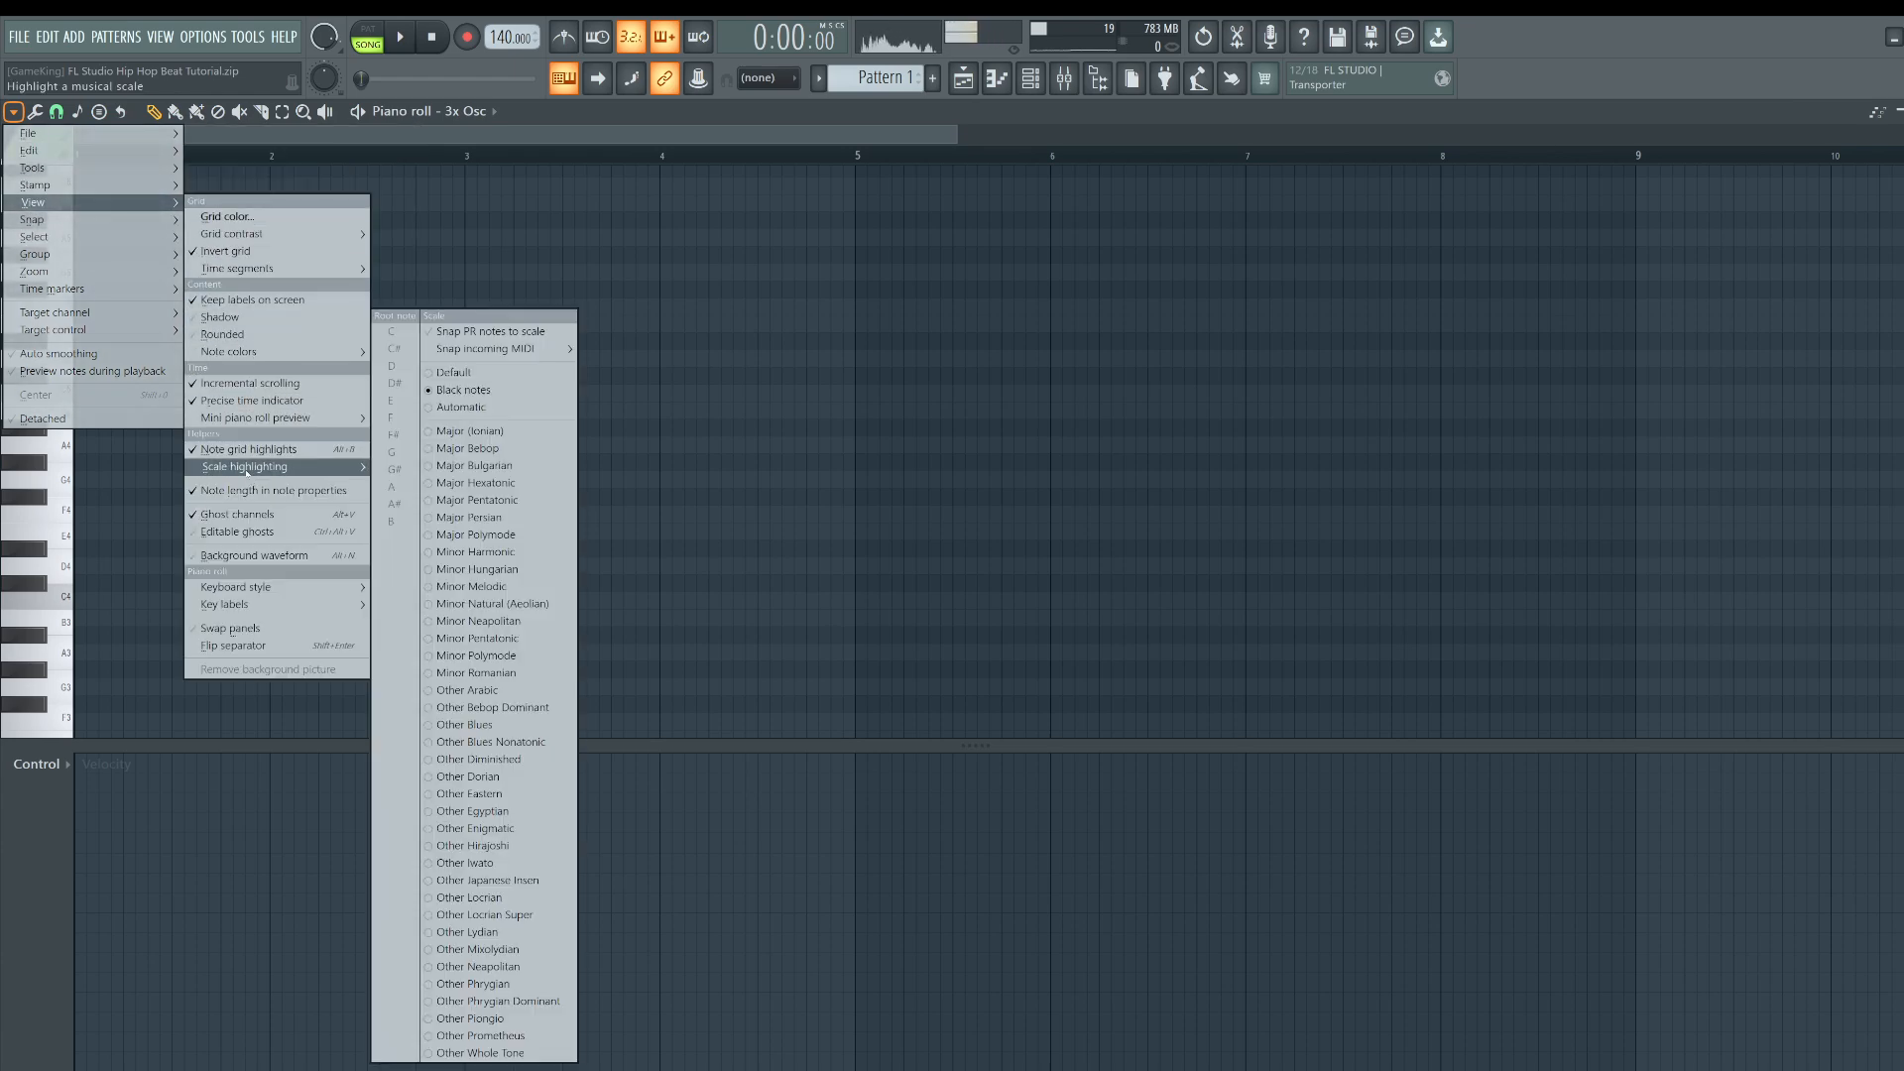
{"action": "left_click", "coordinate": [716, 472]}
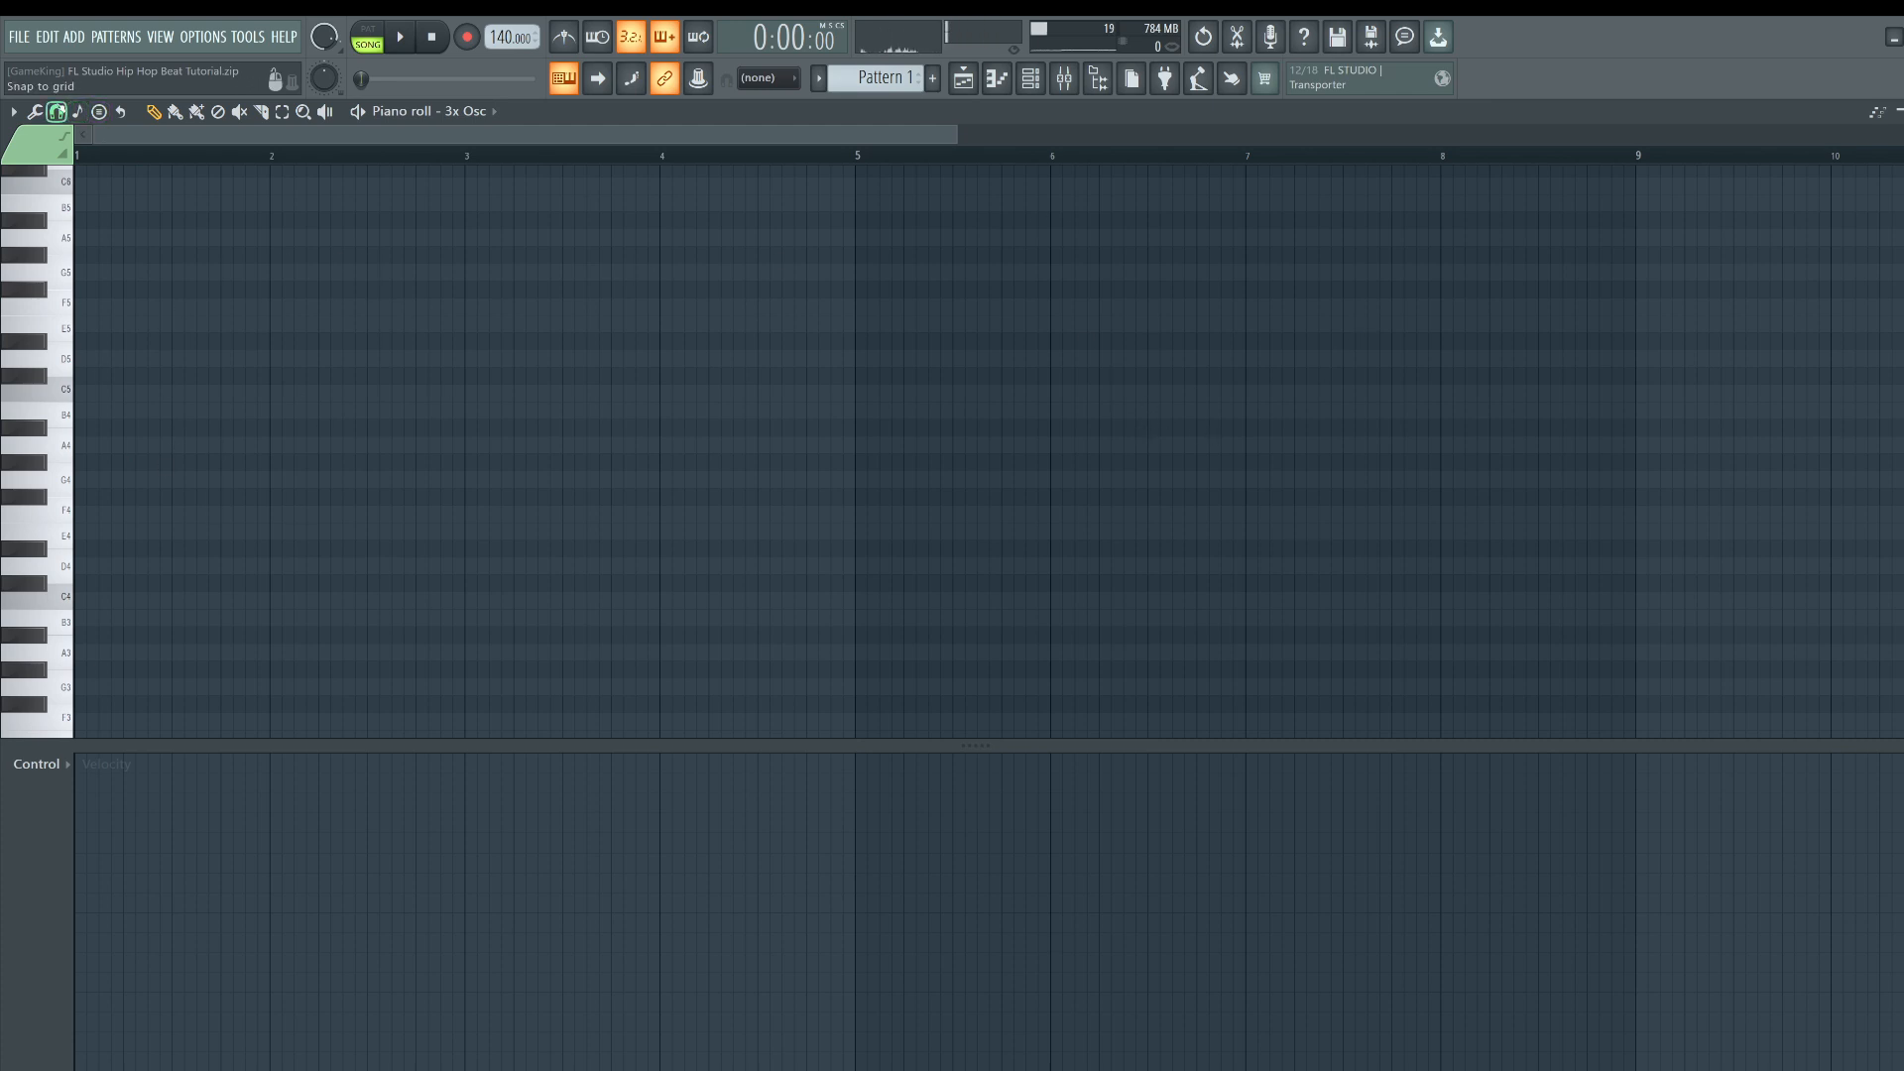
- Set the piano roll's snap to 1/2 beat and review the available snap values
{"action": "left_click", "coordinate": [57, 111]}
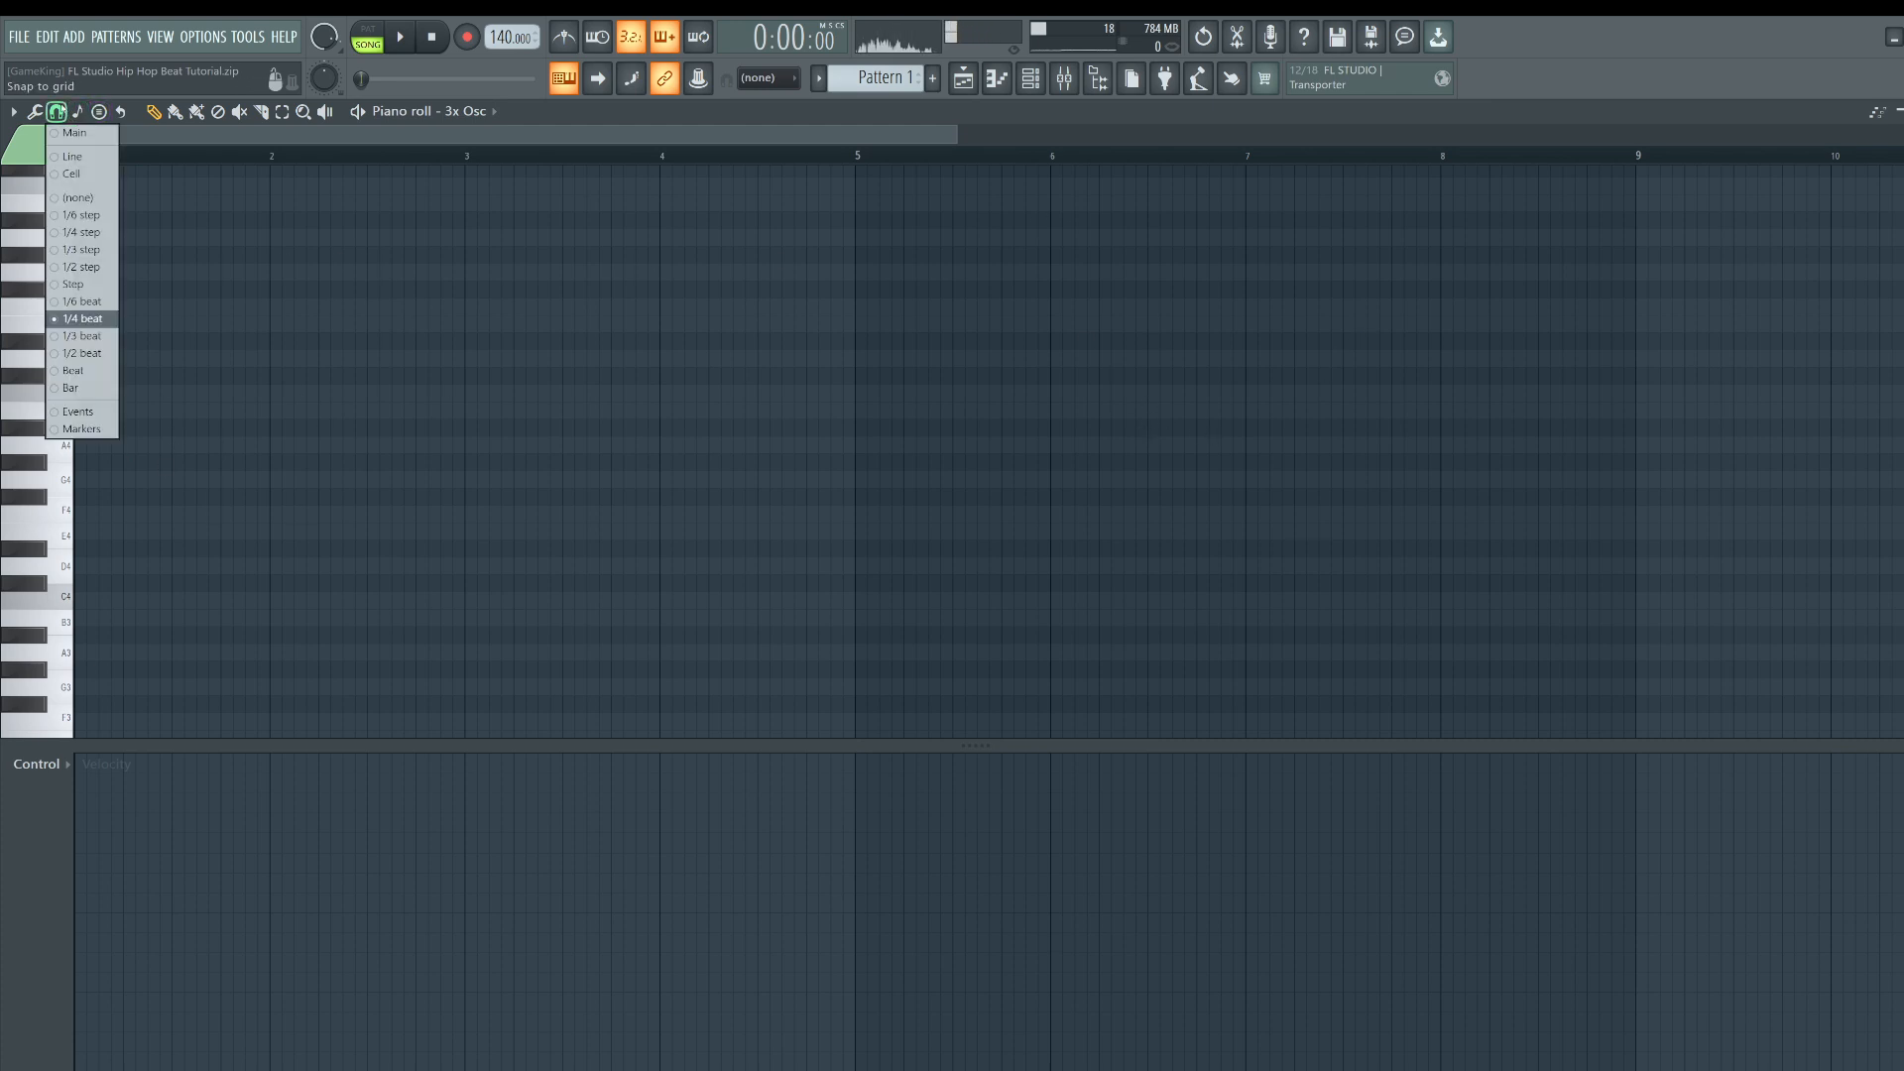
{"action": "left_click", "coordinate": [88, 354]}
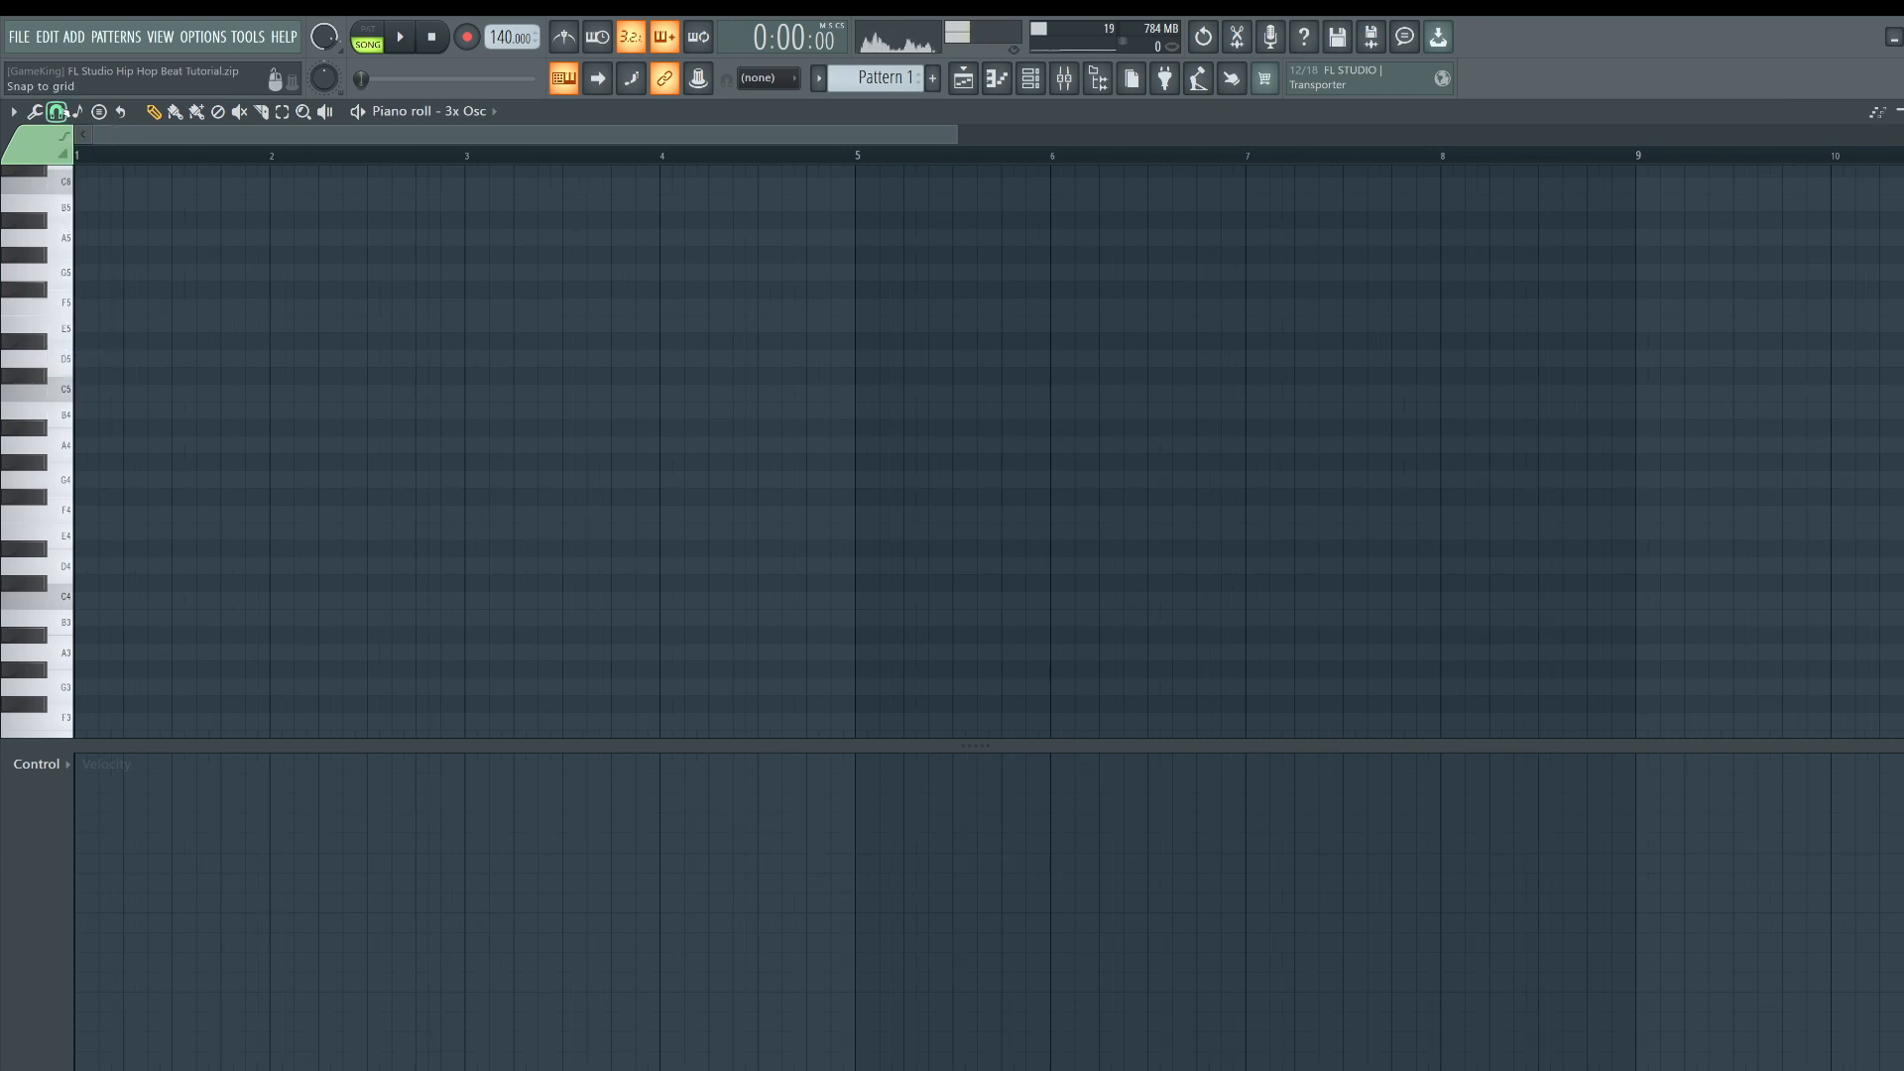
{"action": "left_click", "coordinate": [57, 112]}
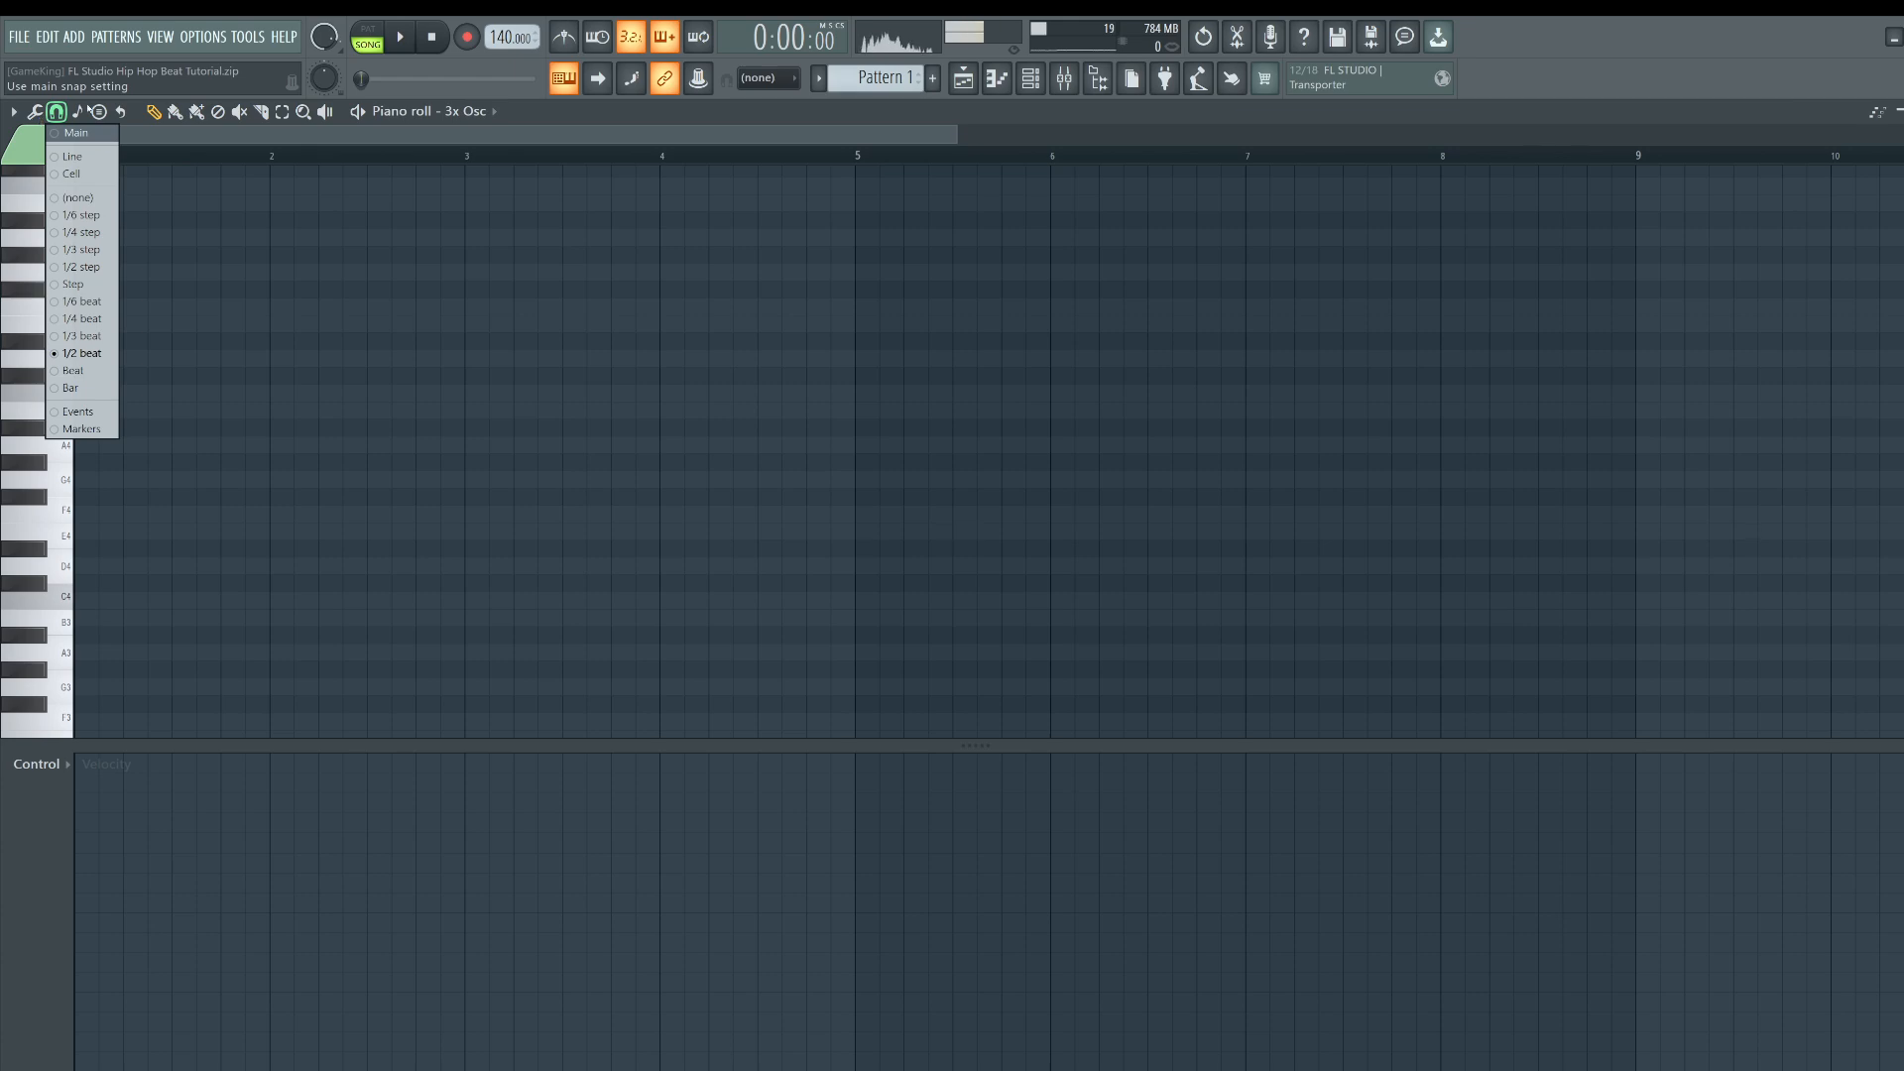
{"action": "left_click", "coordinate": [270, 134]}
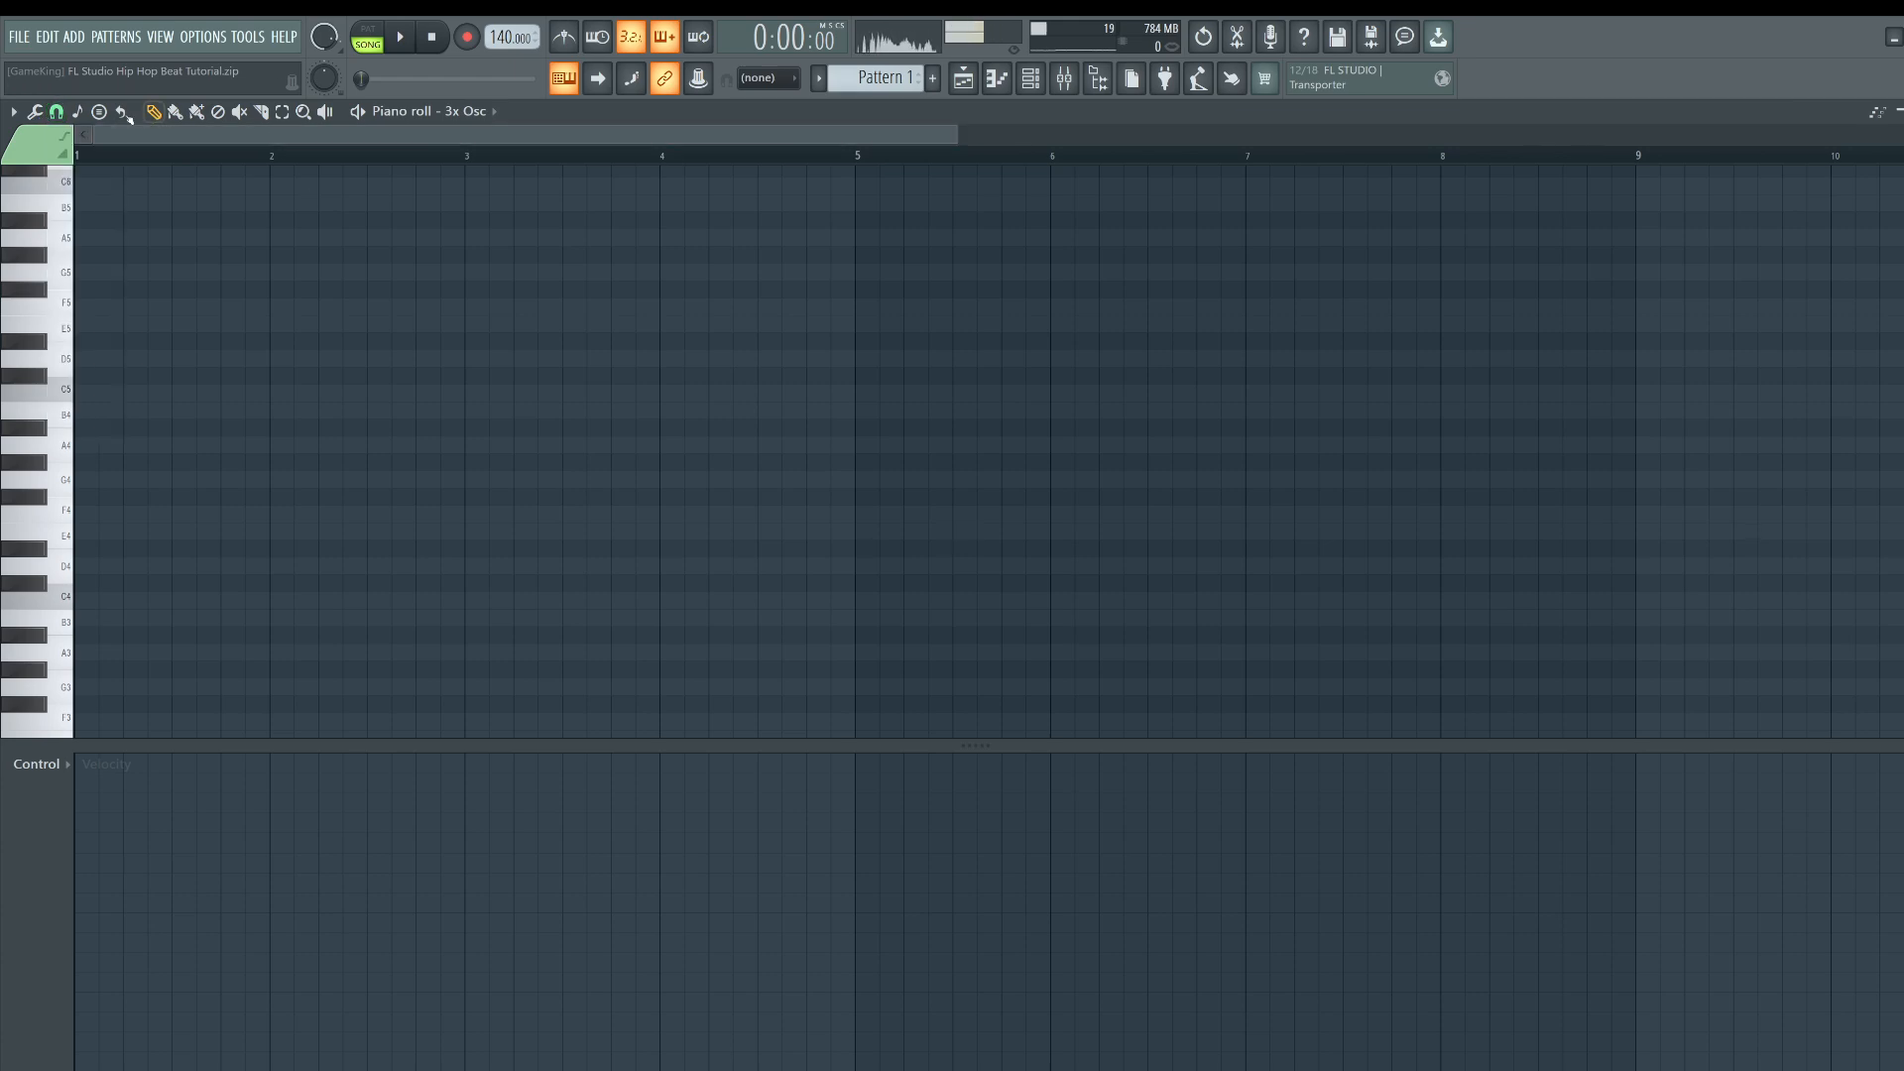
{"action": "left_click", "coordinate": [56, 111]}
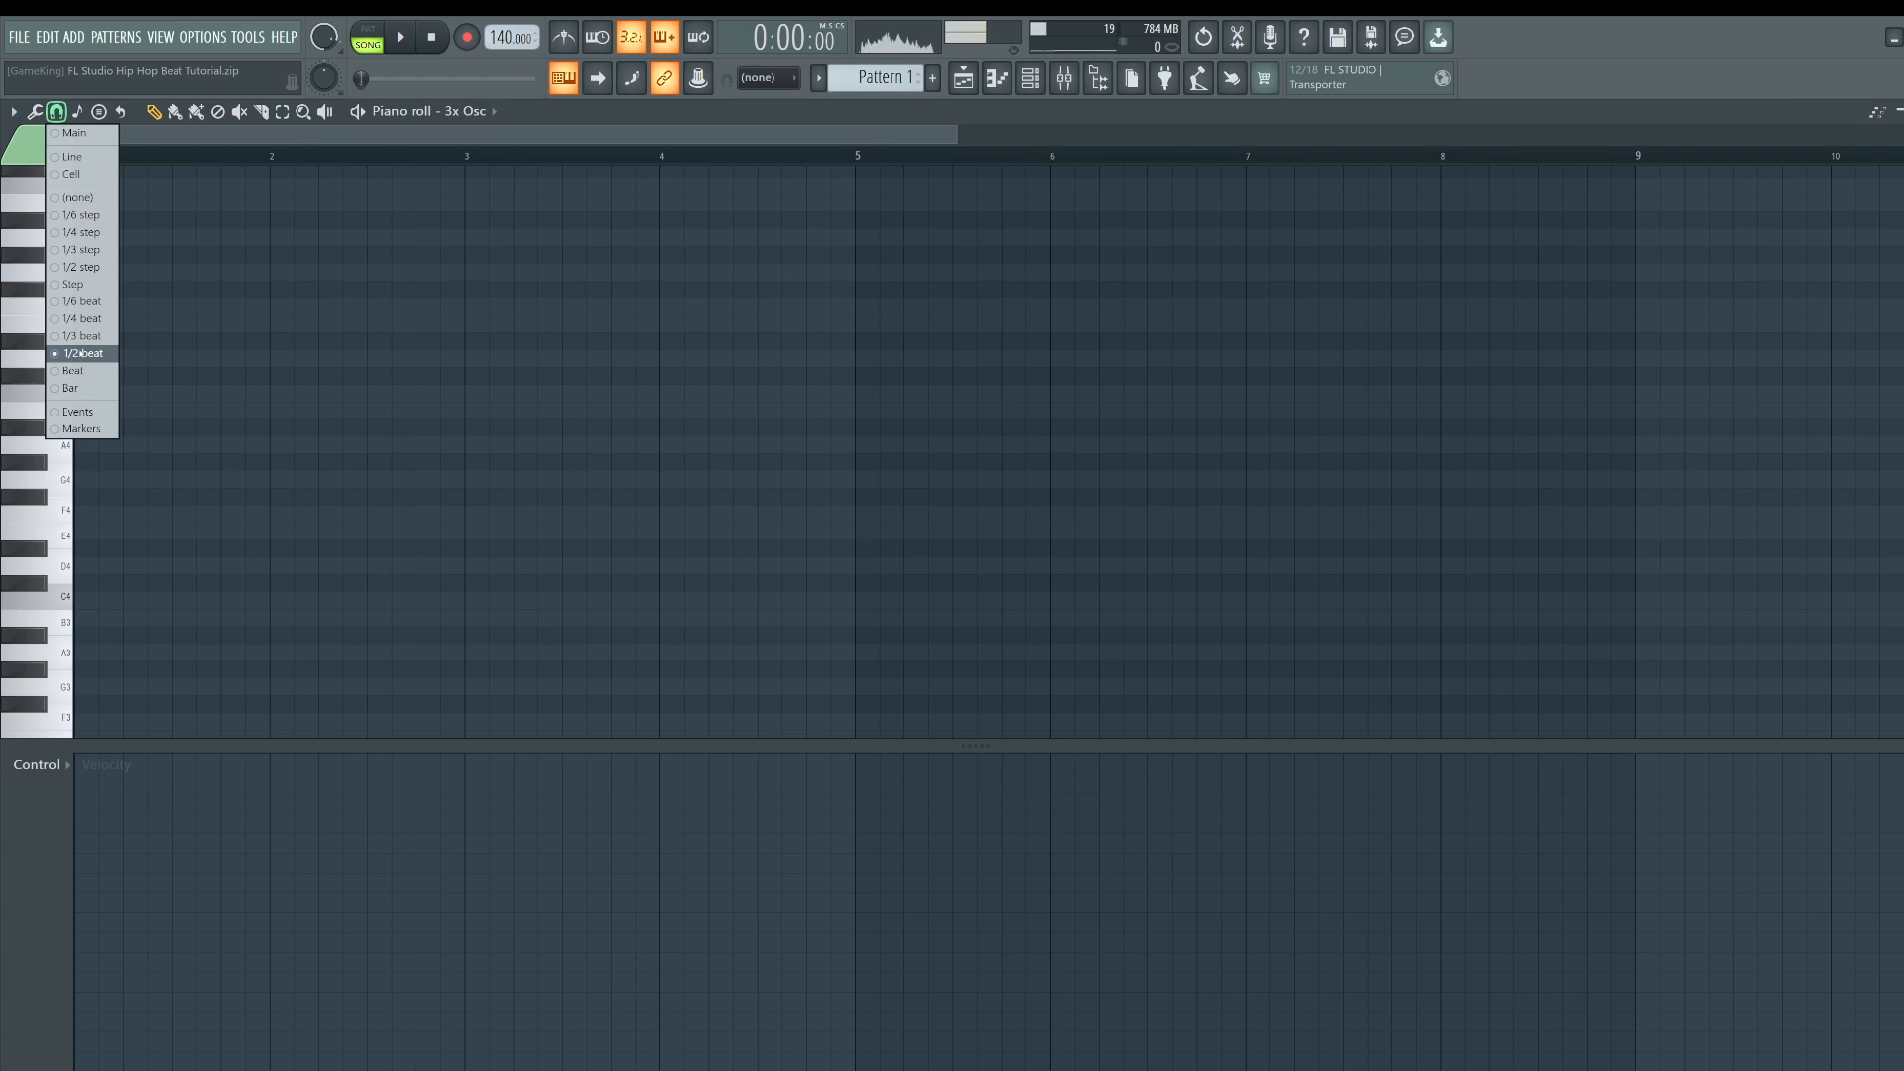
- Look over the piano roll's editing tools, file and selection options and show the channel rack
{"action": "left_click", "coordinate": [35, 111]}
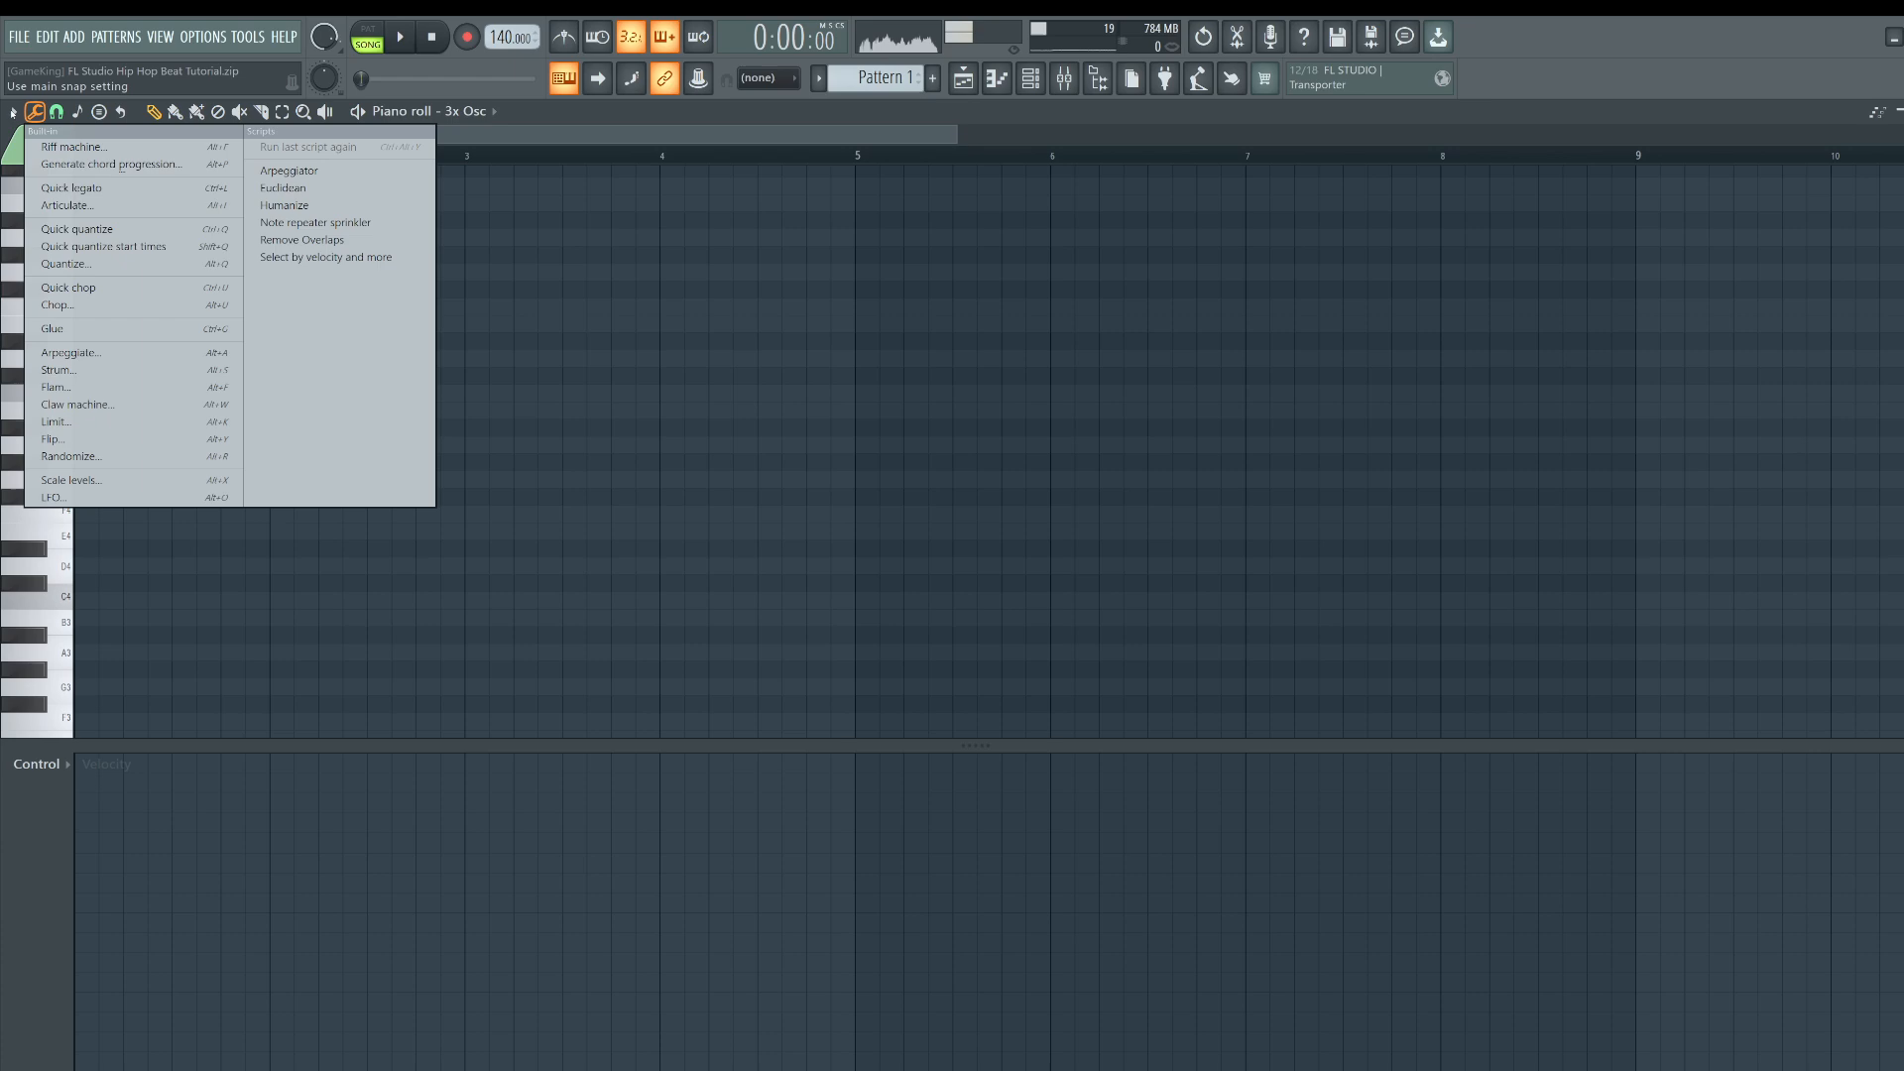
{"action": "left_click", "coordinate": [13, 111]}
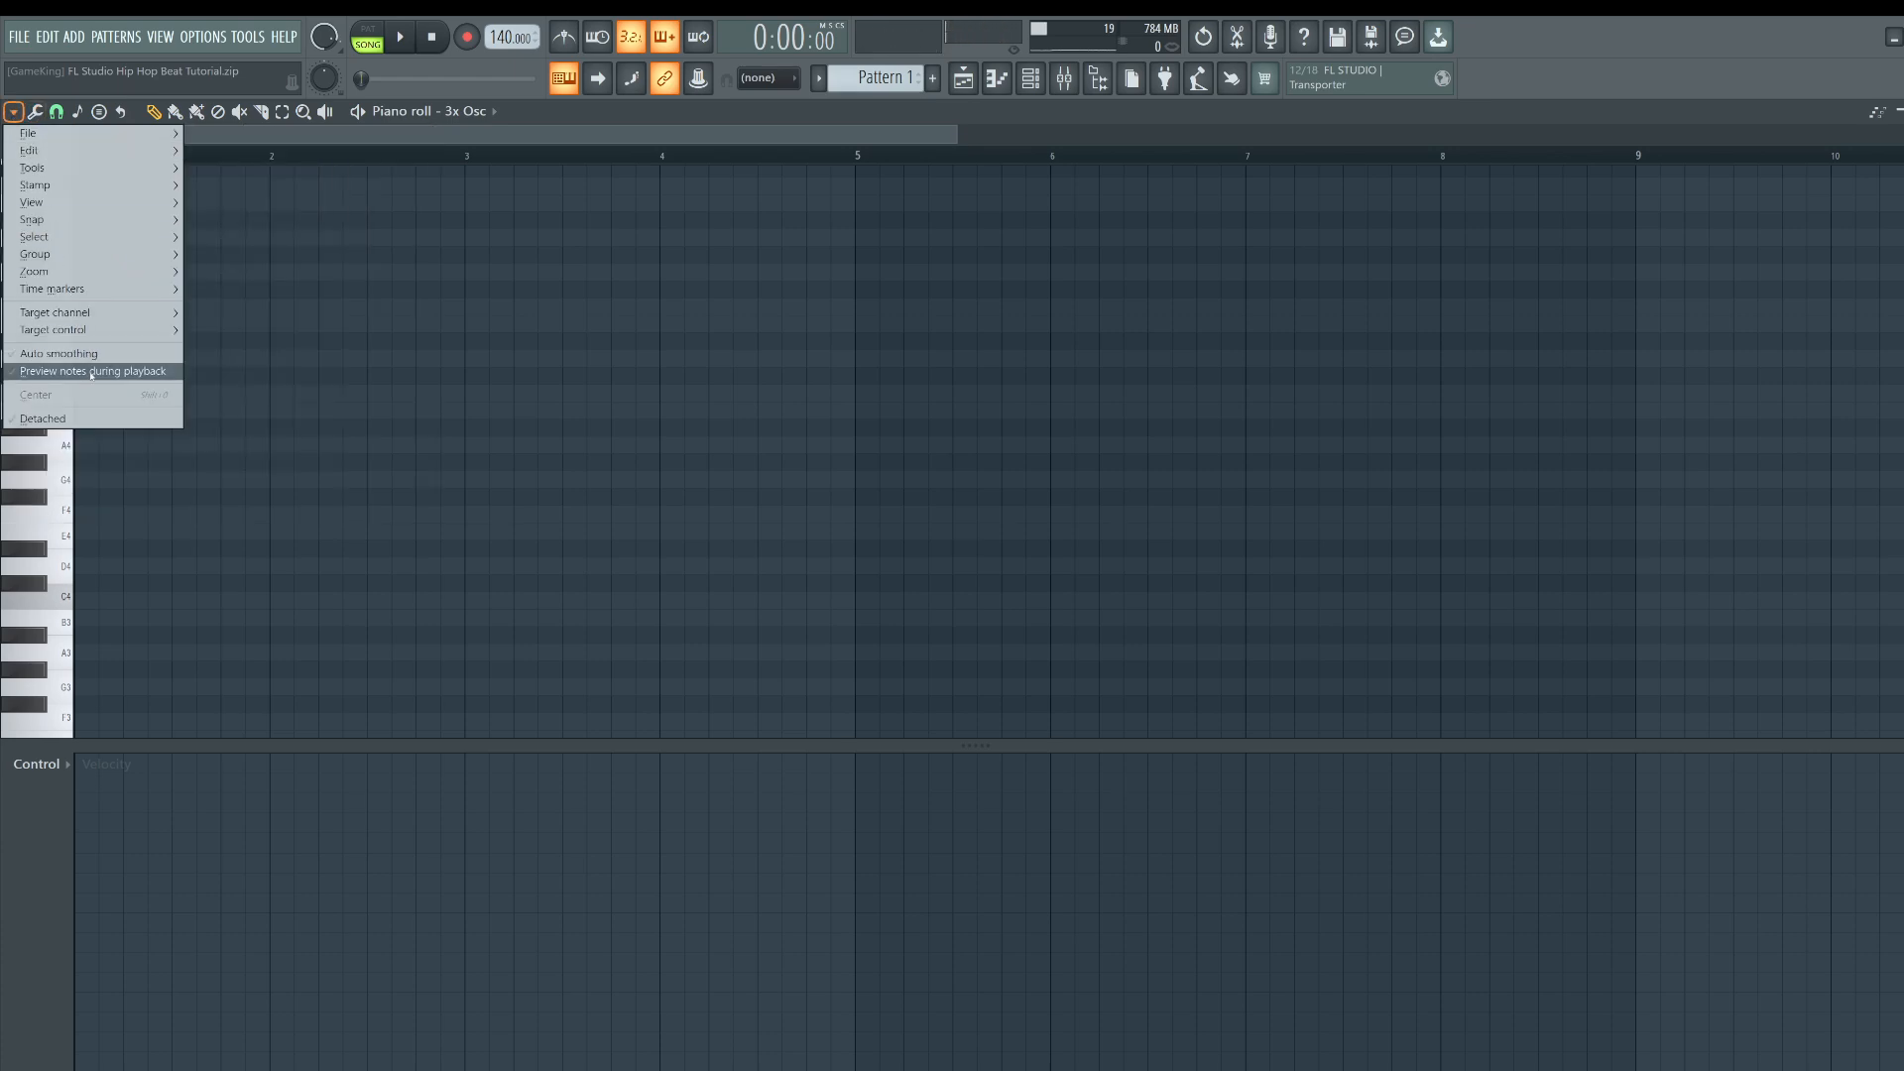
{"action": "mouse_move", "coordinate": [51, 152]}
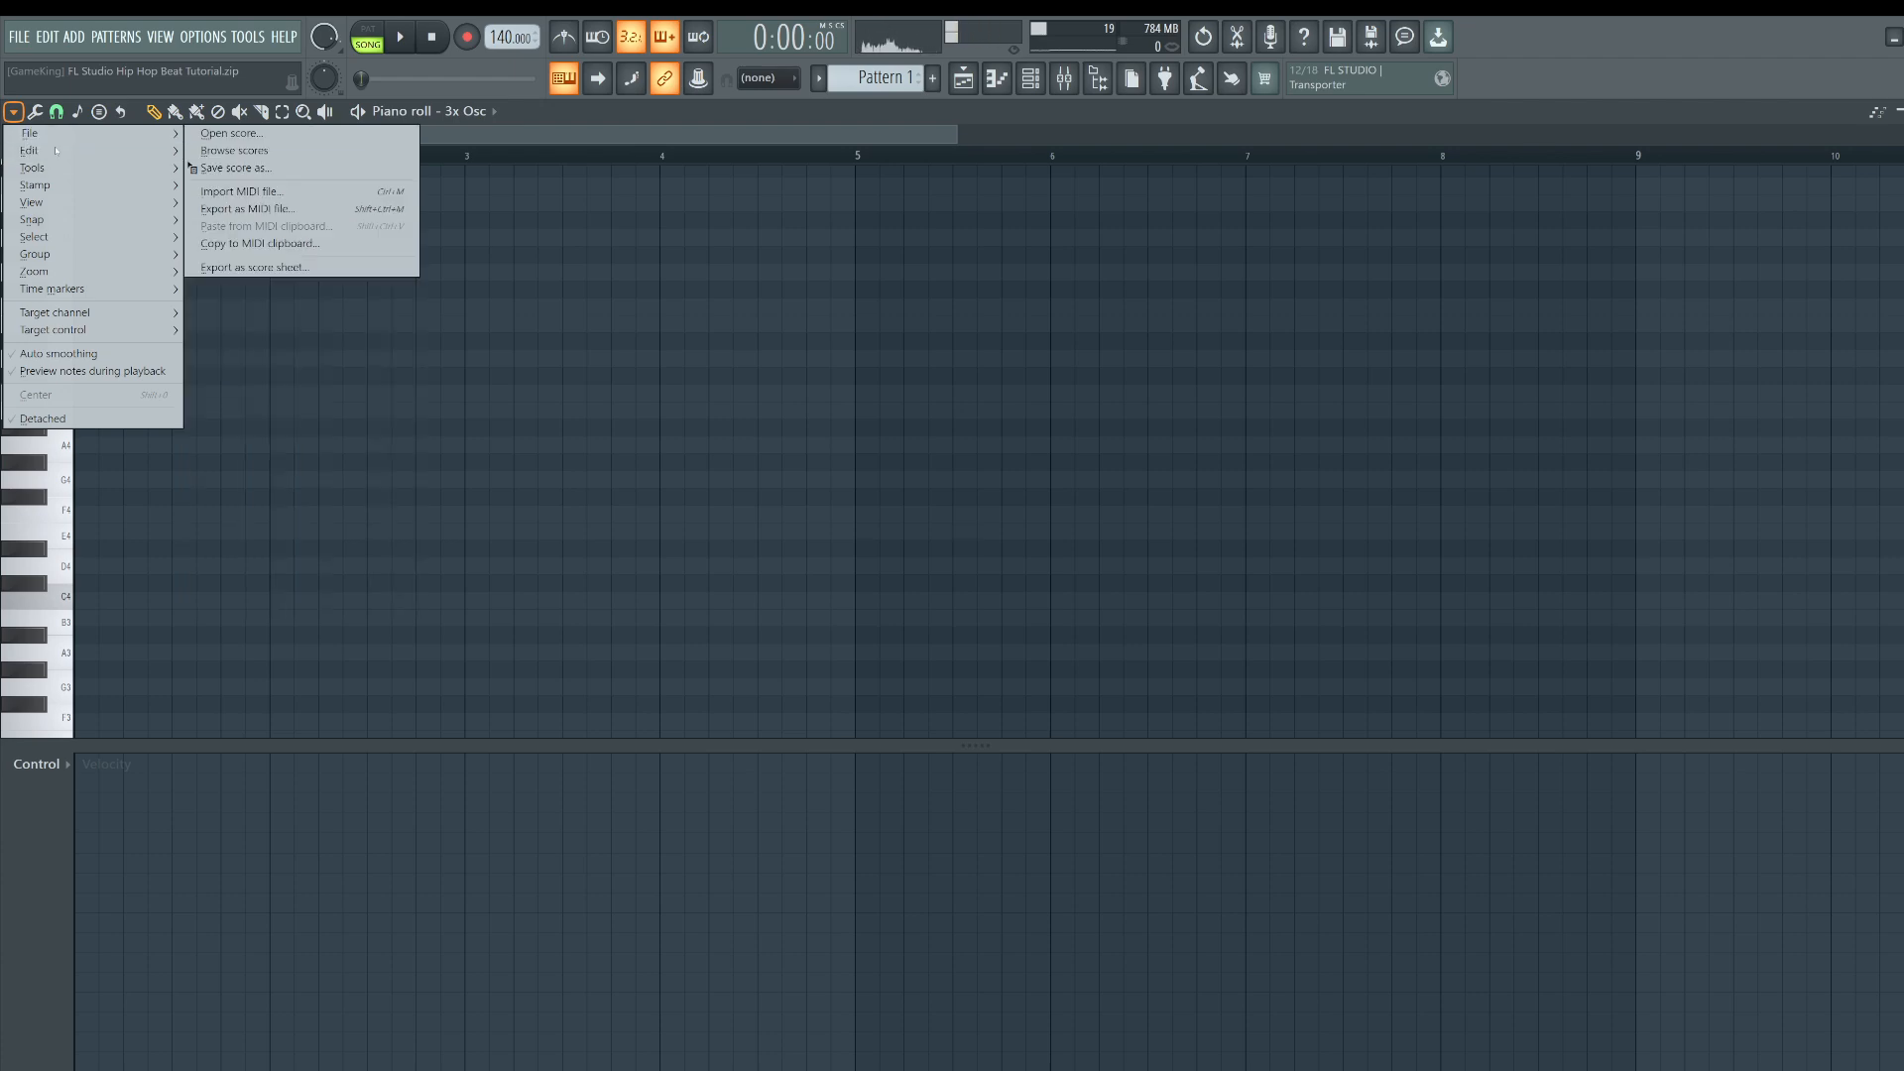
{"action": "mouse_move", "coordinate": [71, 227]}
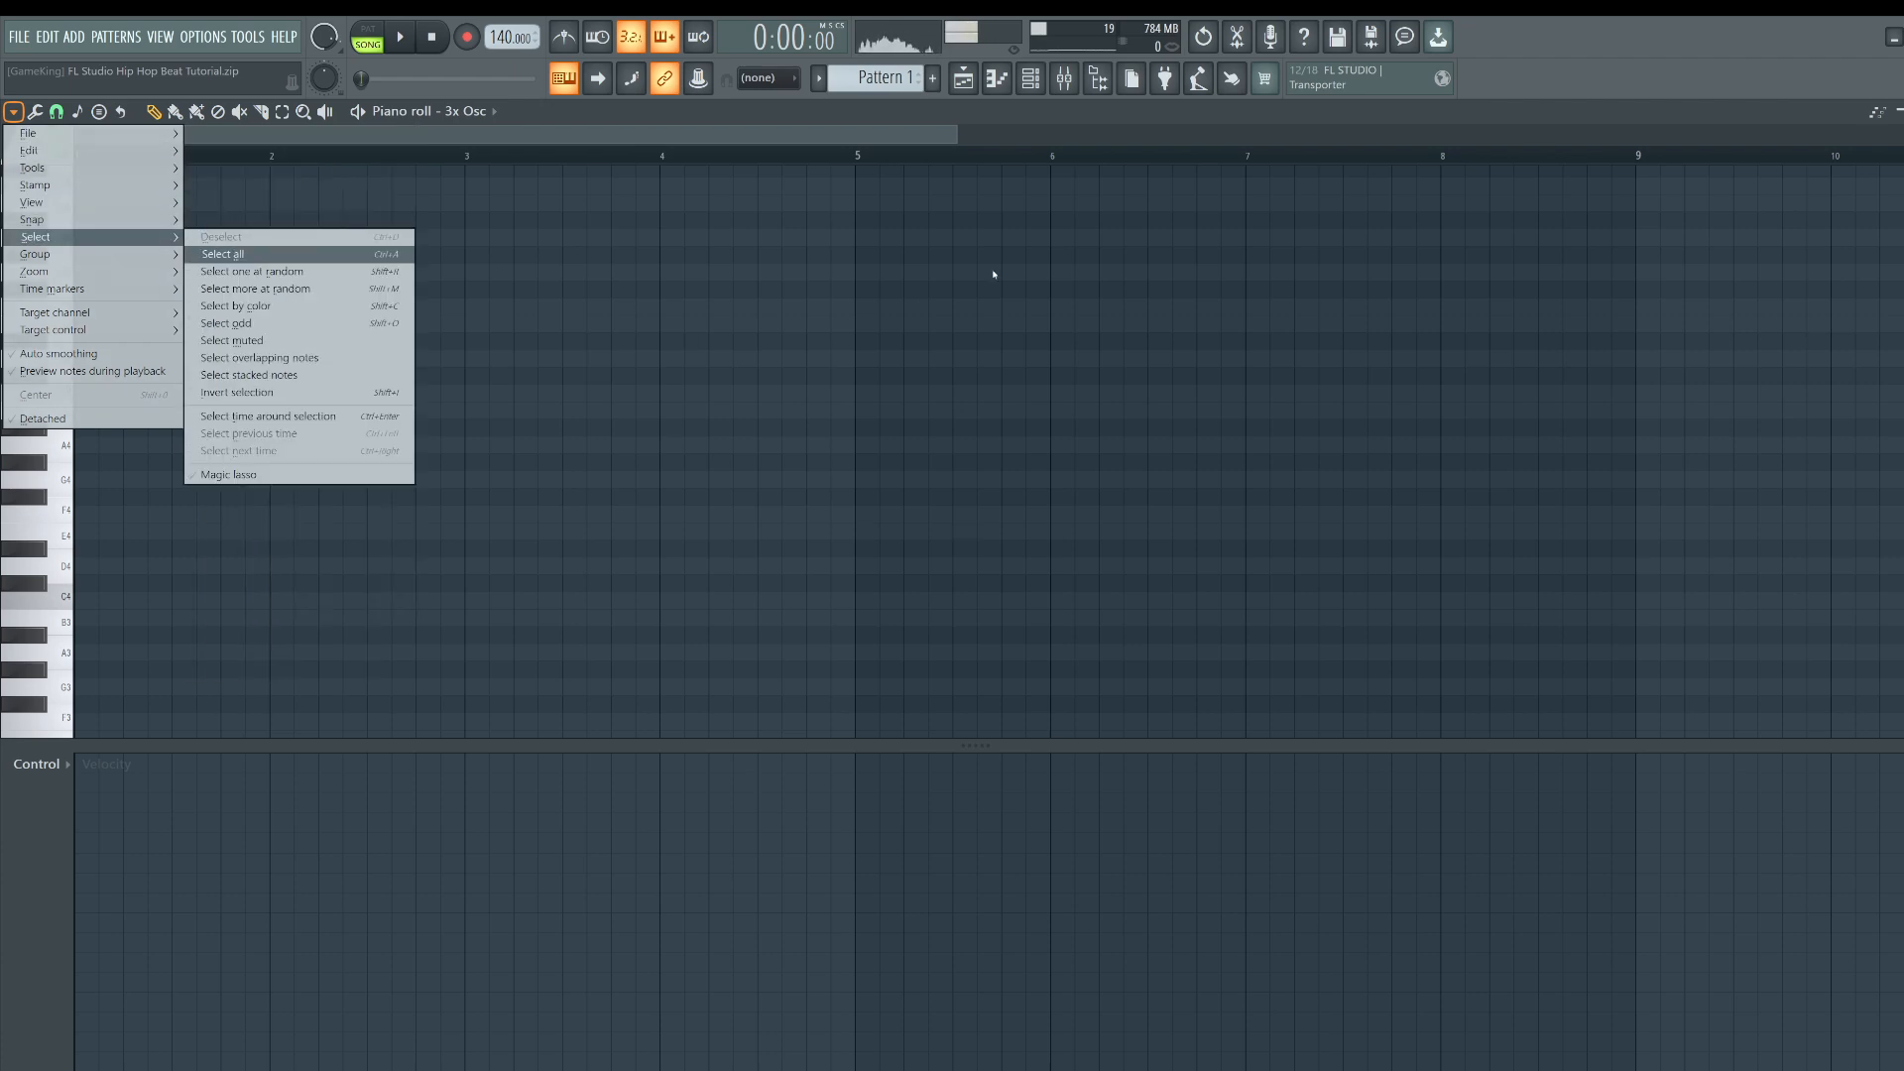
{"action": "left_click", "coordinate": [1030, 79]}
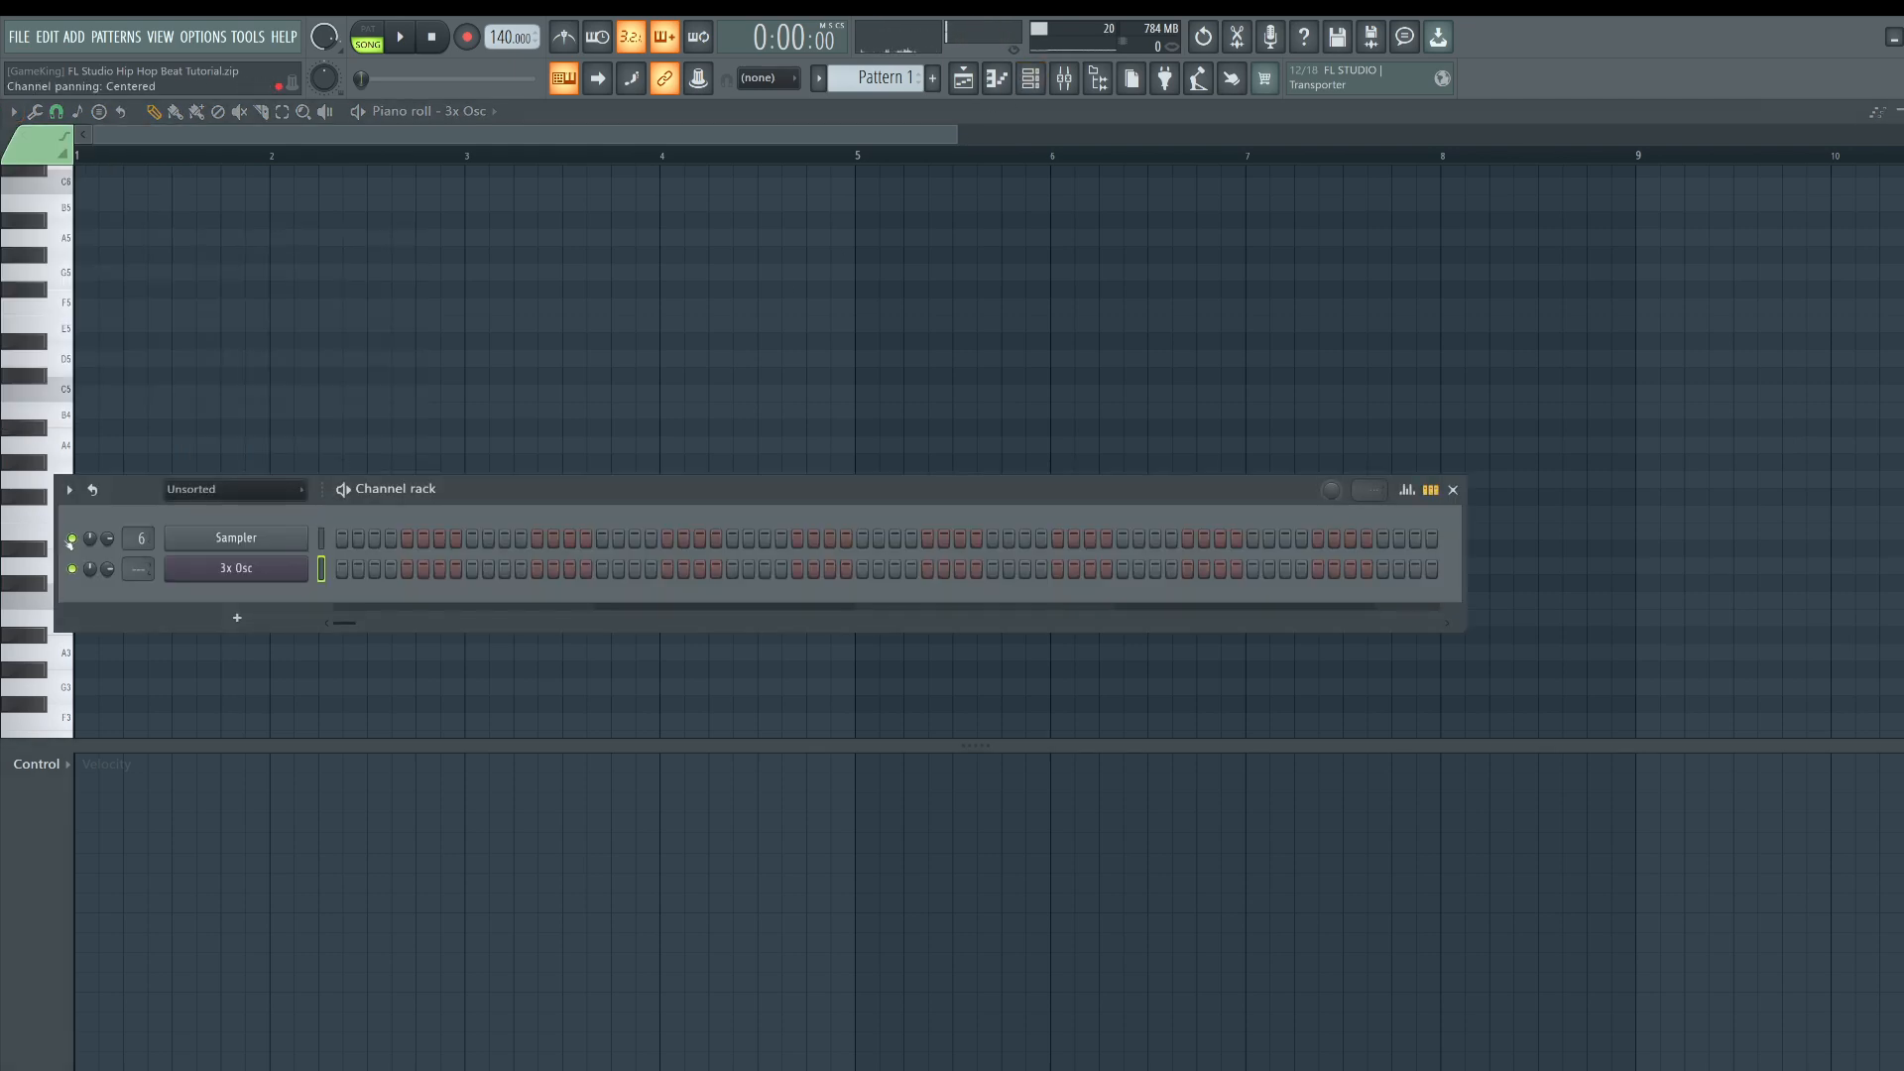
- Open the mixer, try its Wide 3 layout and return it to the Compact 2 layout
{"action": "mouse_move", "coordinate": [1467, 553]}
{"action": "left_mouse_down"}
{"action": "mouse_move", "coordinate": [1671, 553]}
{"action": "mouse_move", "coordinate": [1452, 555]}
{"action": "left_mouse_up"}
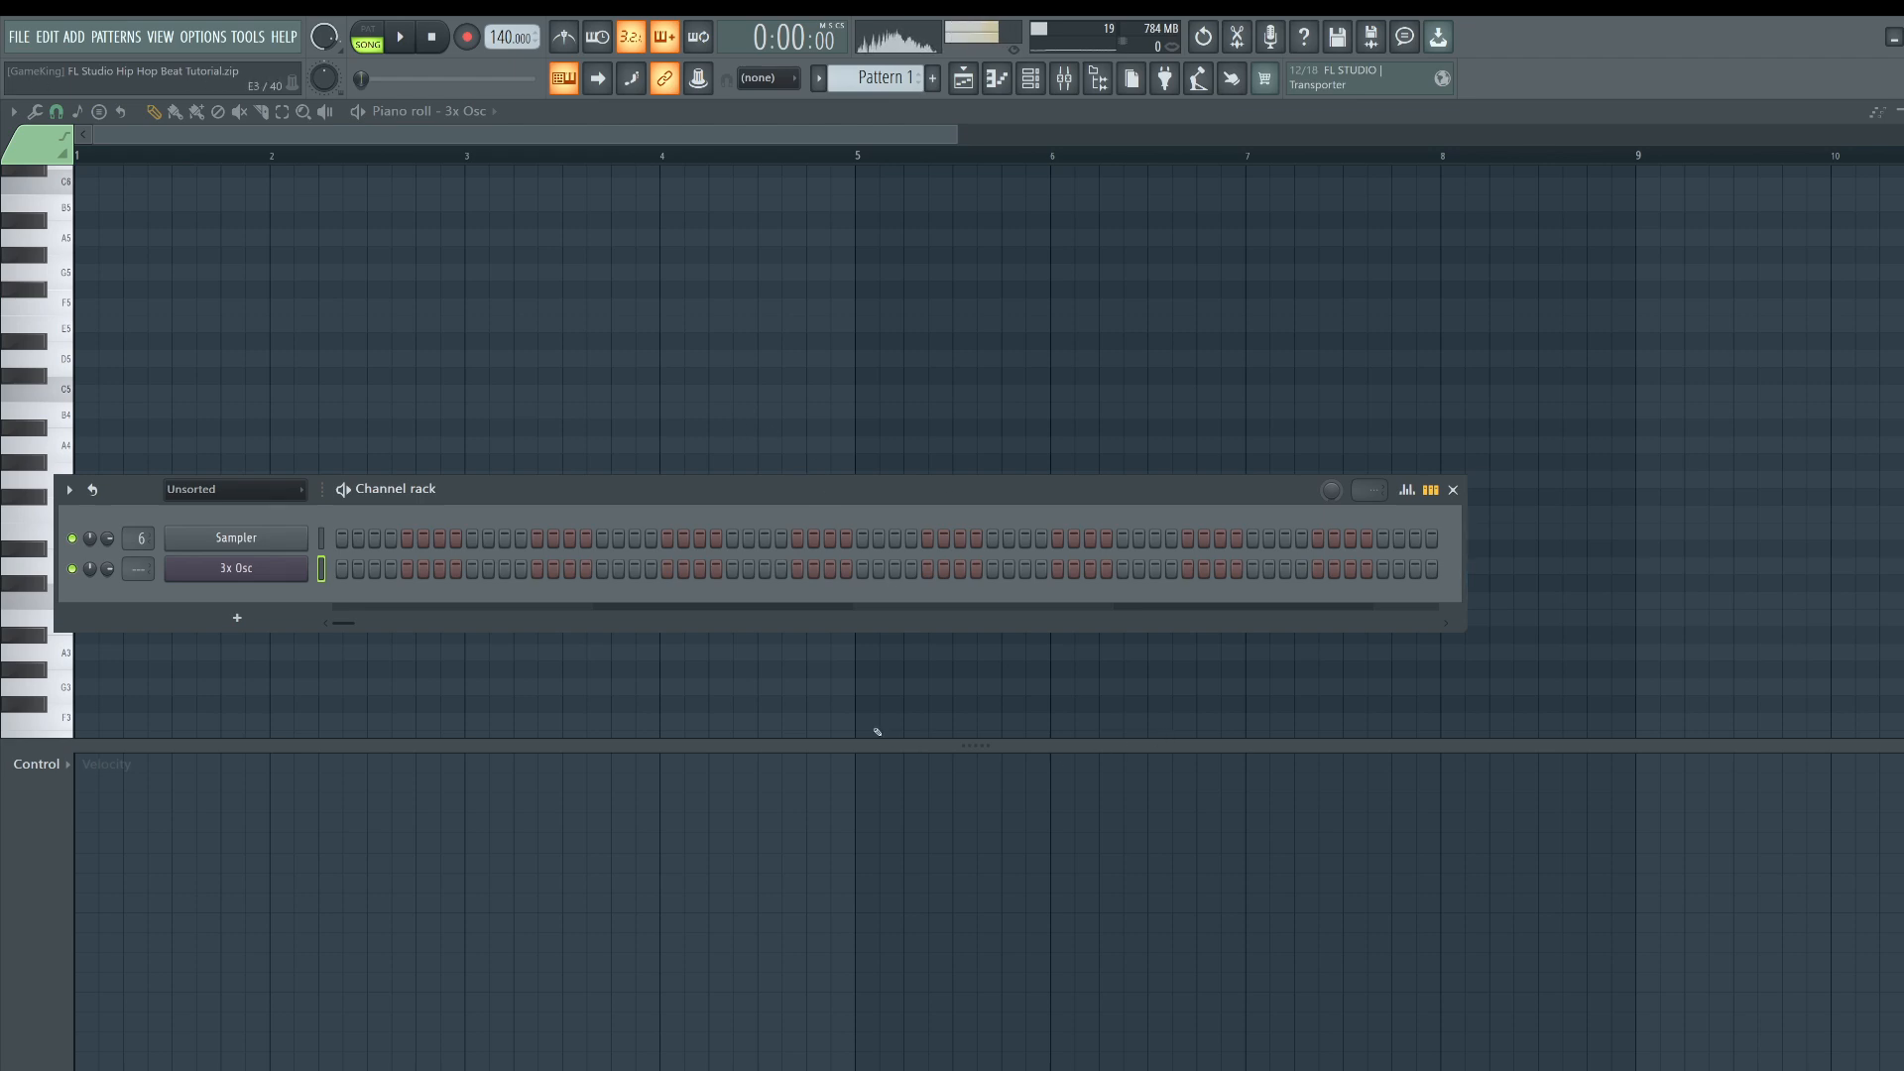
{"action": "left_click", "coordinate": [1071, 85]}
{"action": "left_click_drag", "start_coordinate": [594, 376], "coordinate": [503, 249]}
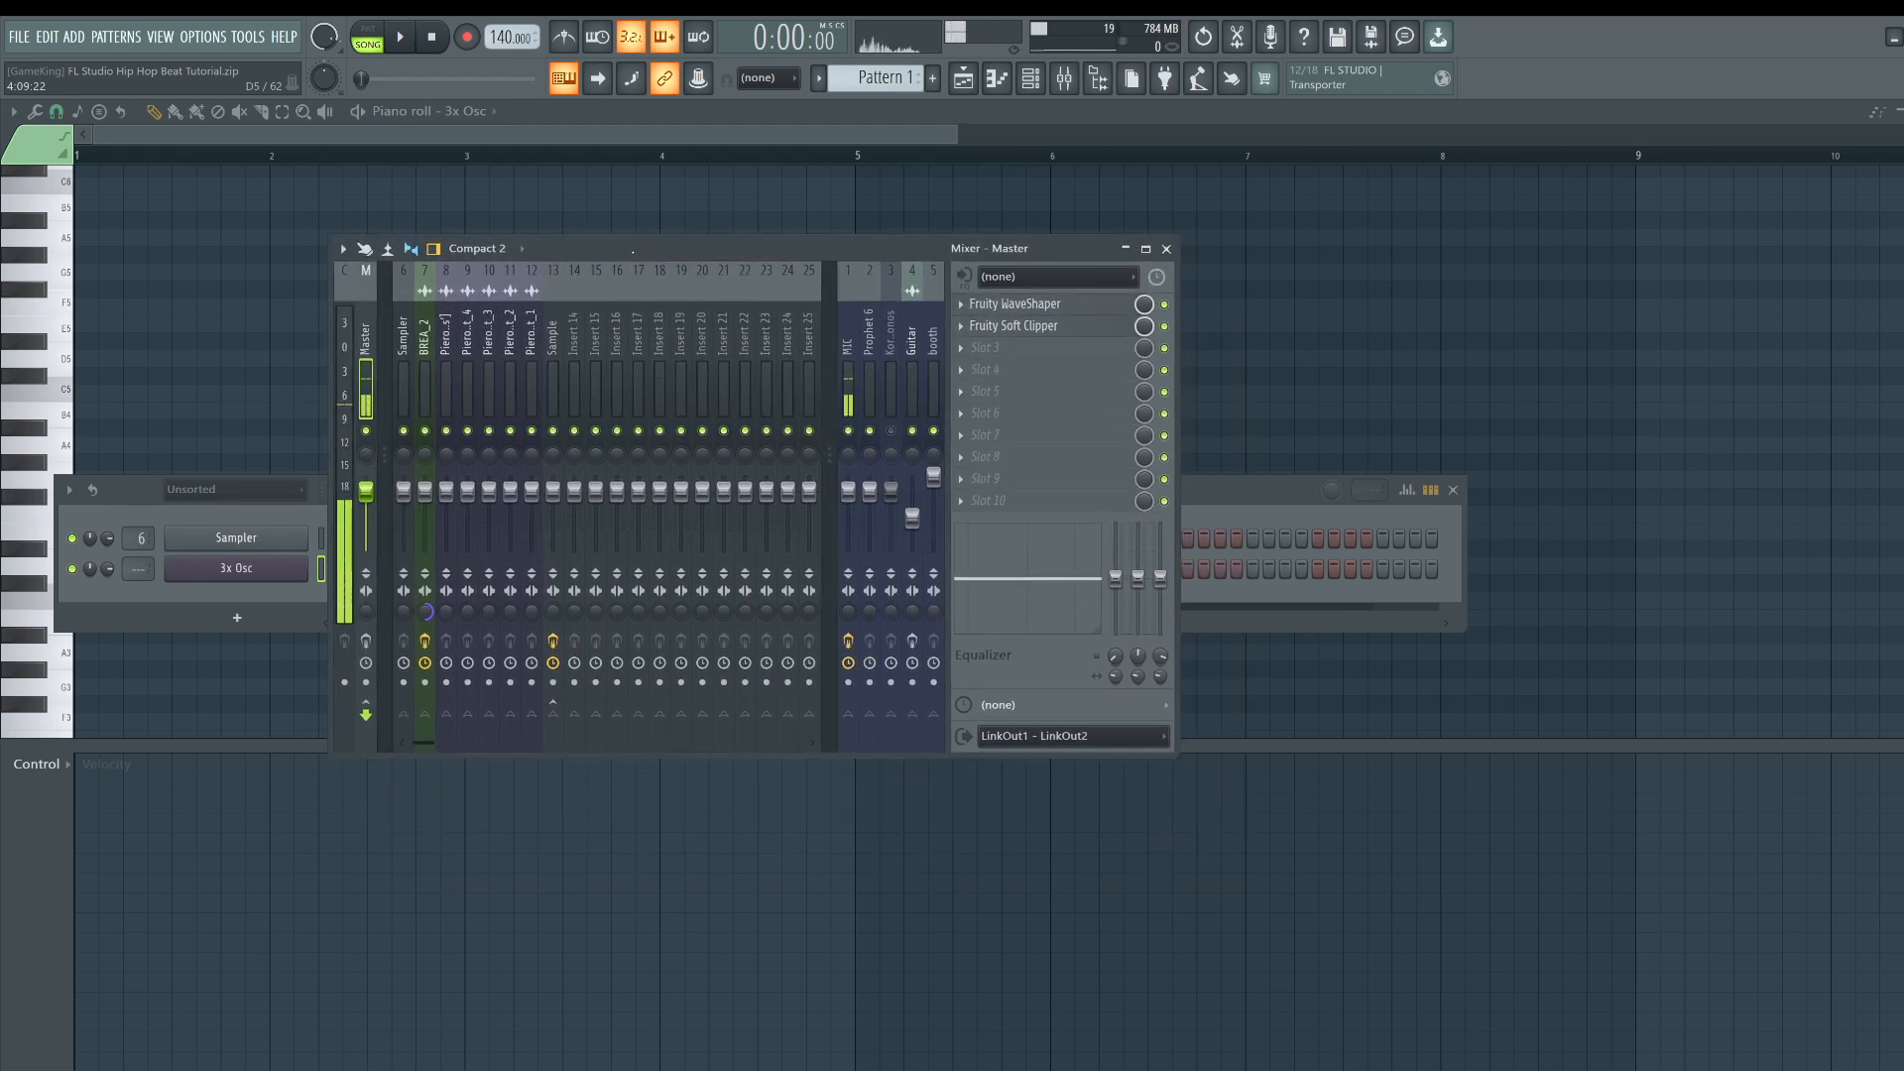
{"action": "left_click", "coordinate": [517, 250]}
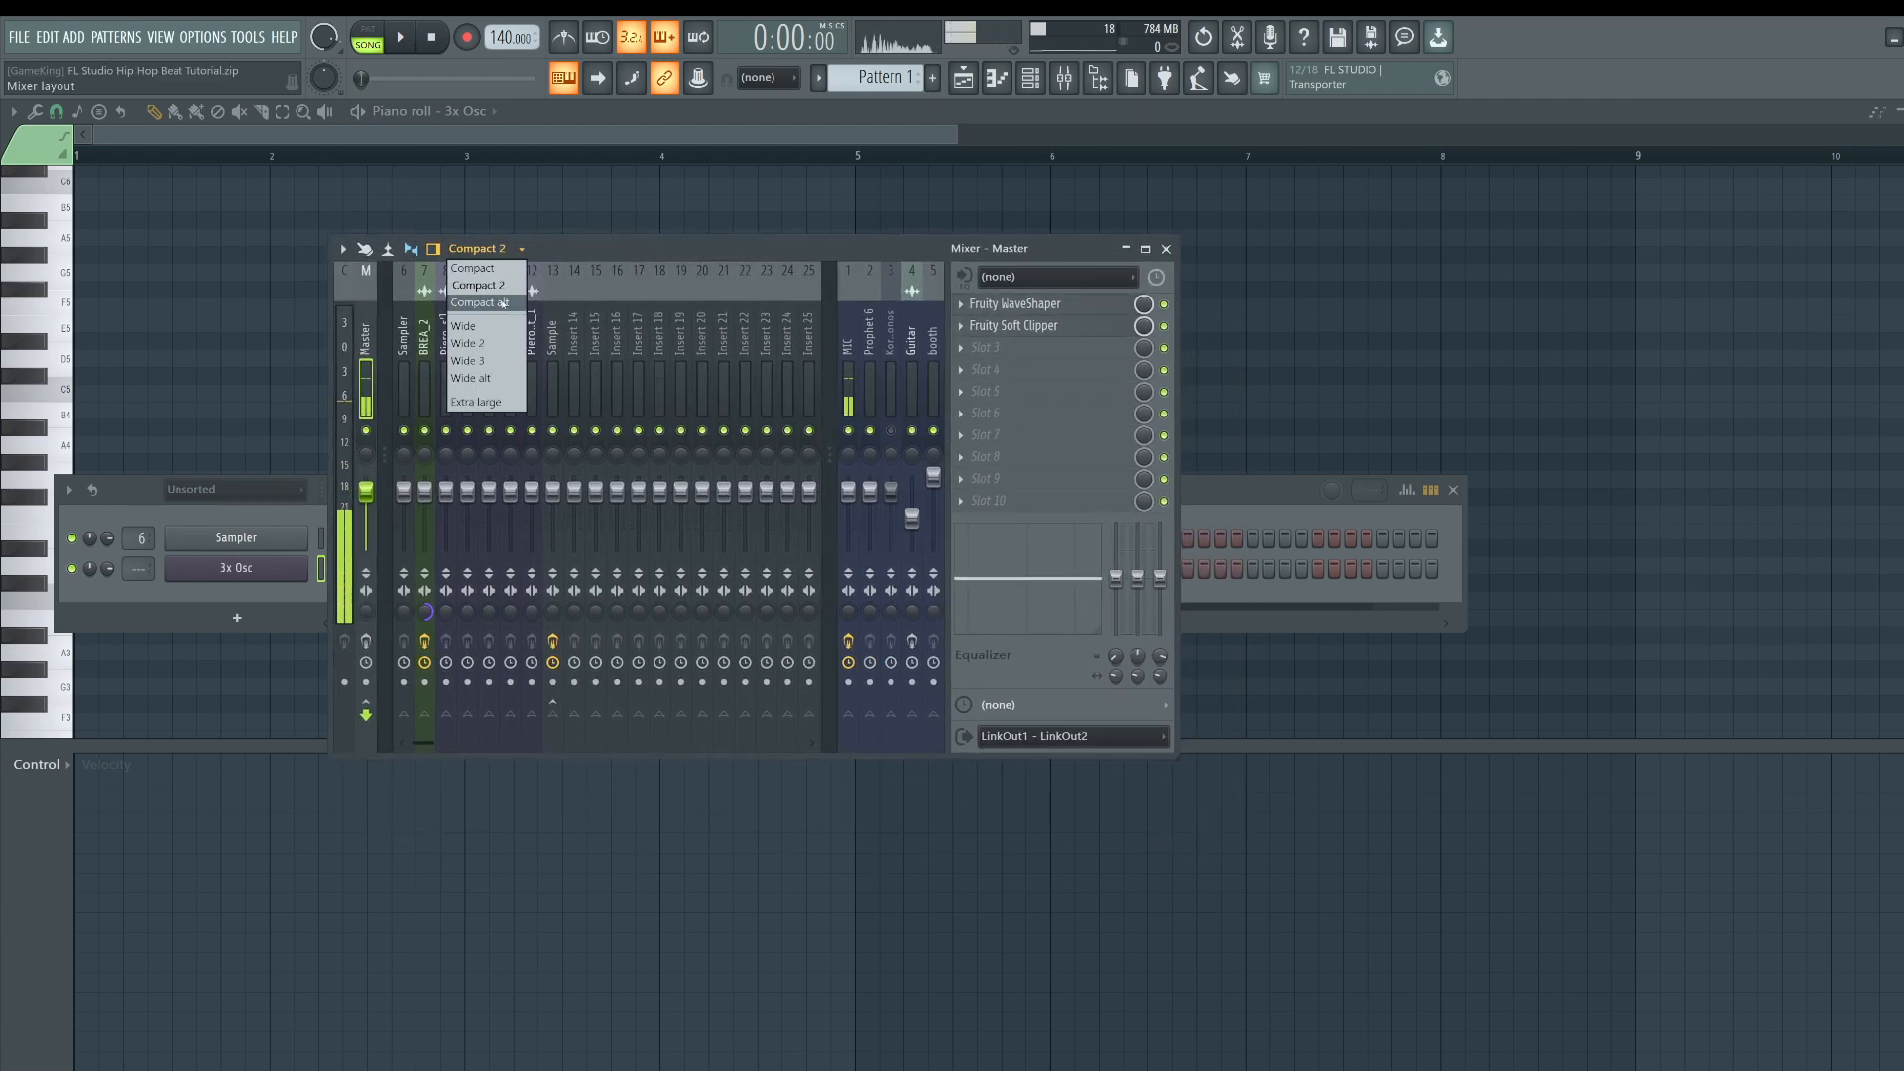
{"action": "left_click", "coordinate": [468, 360]}
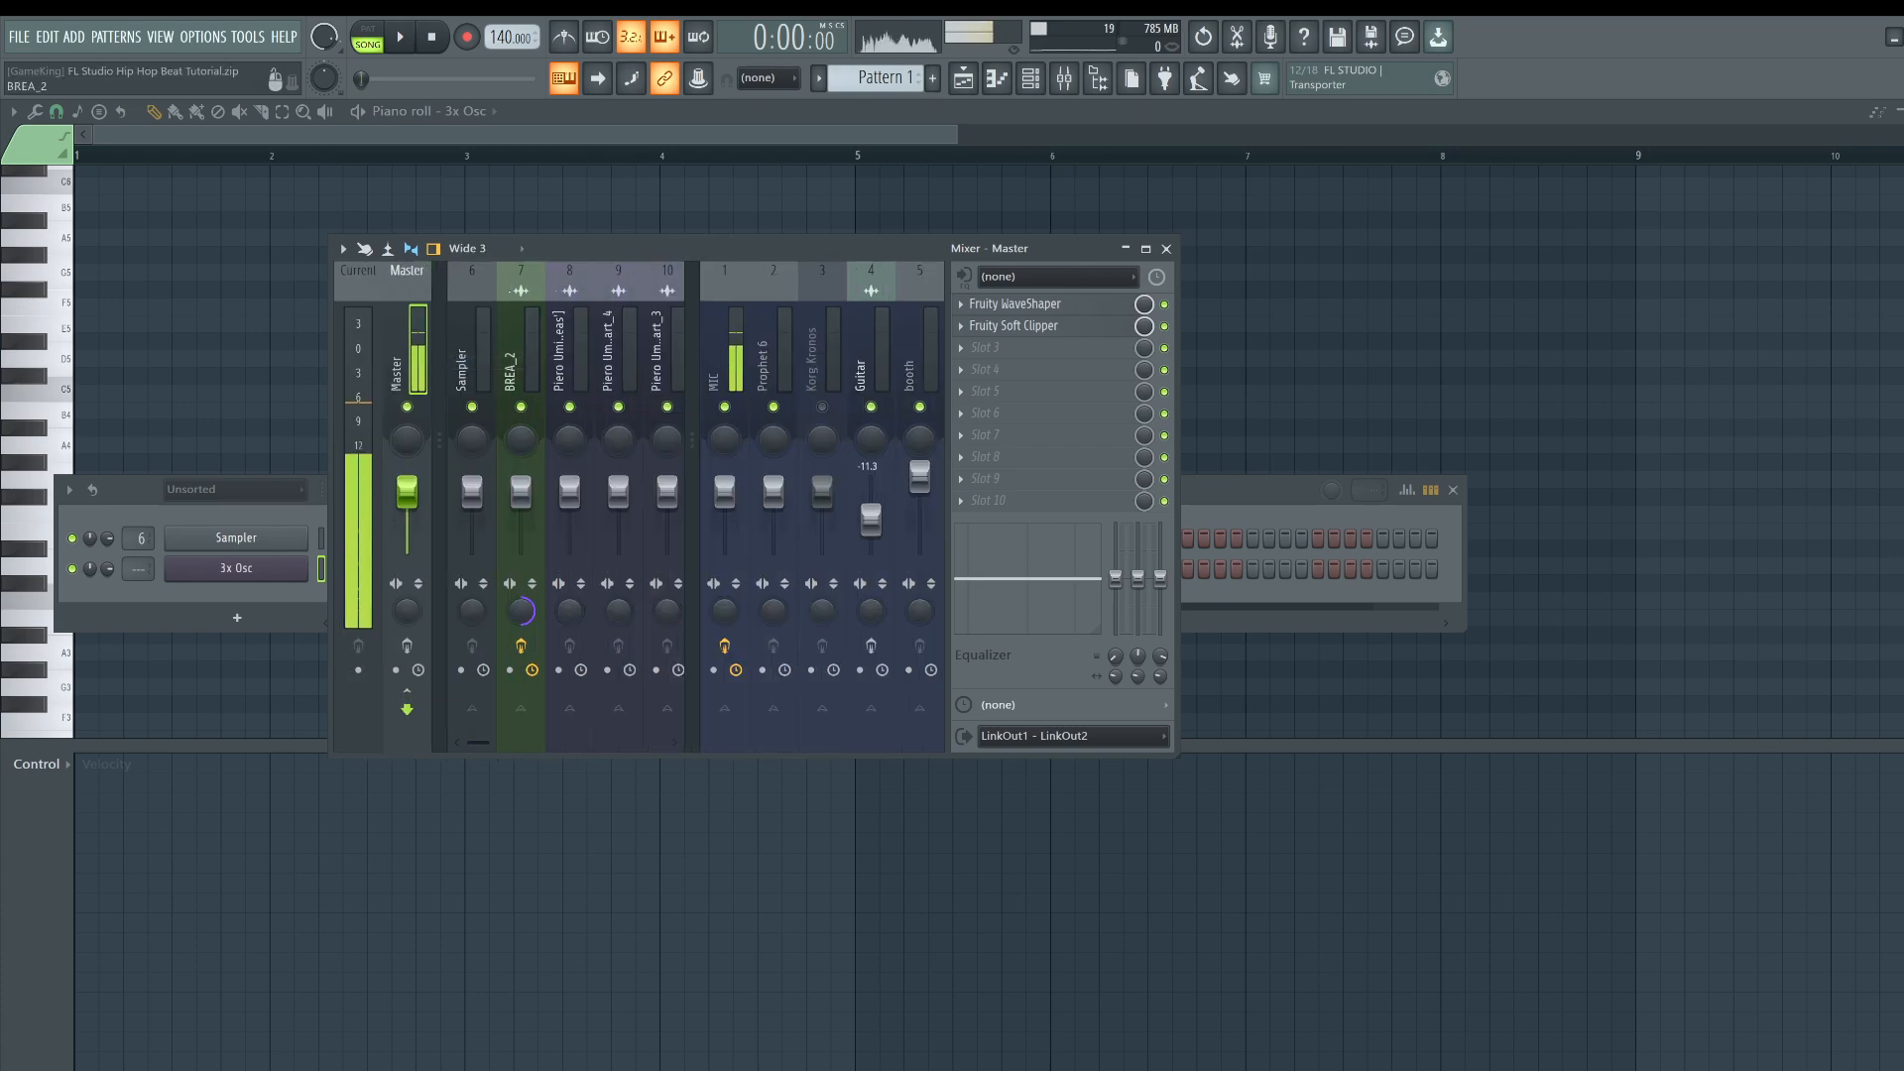
{"action": "left_click", "coordinate": [521, 251]}
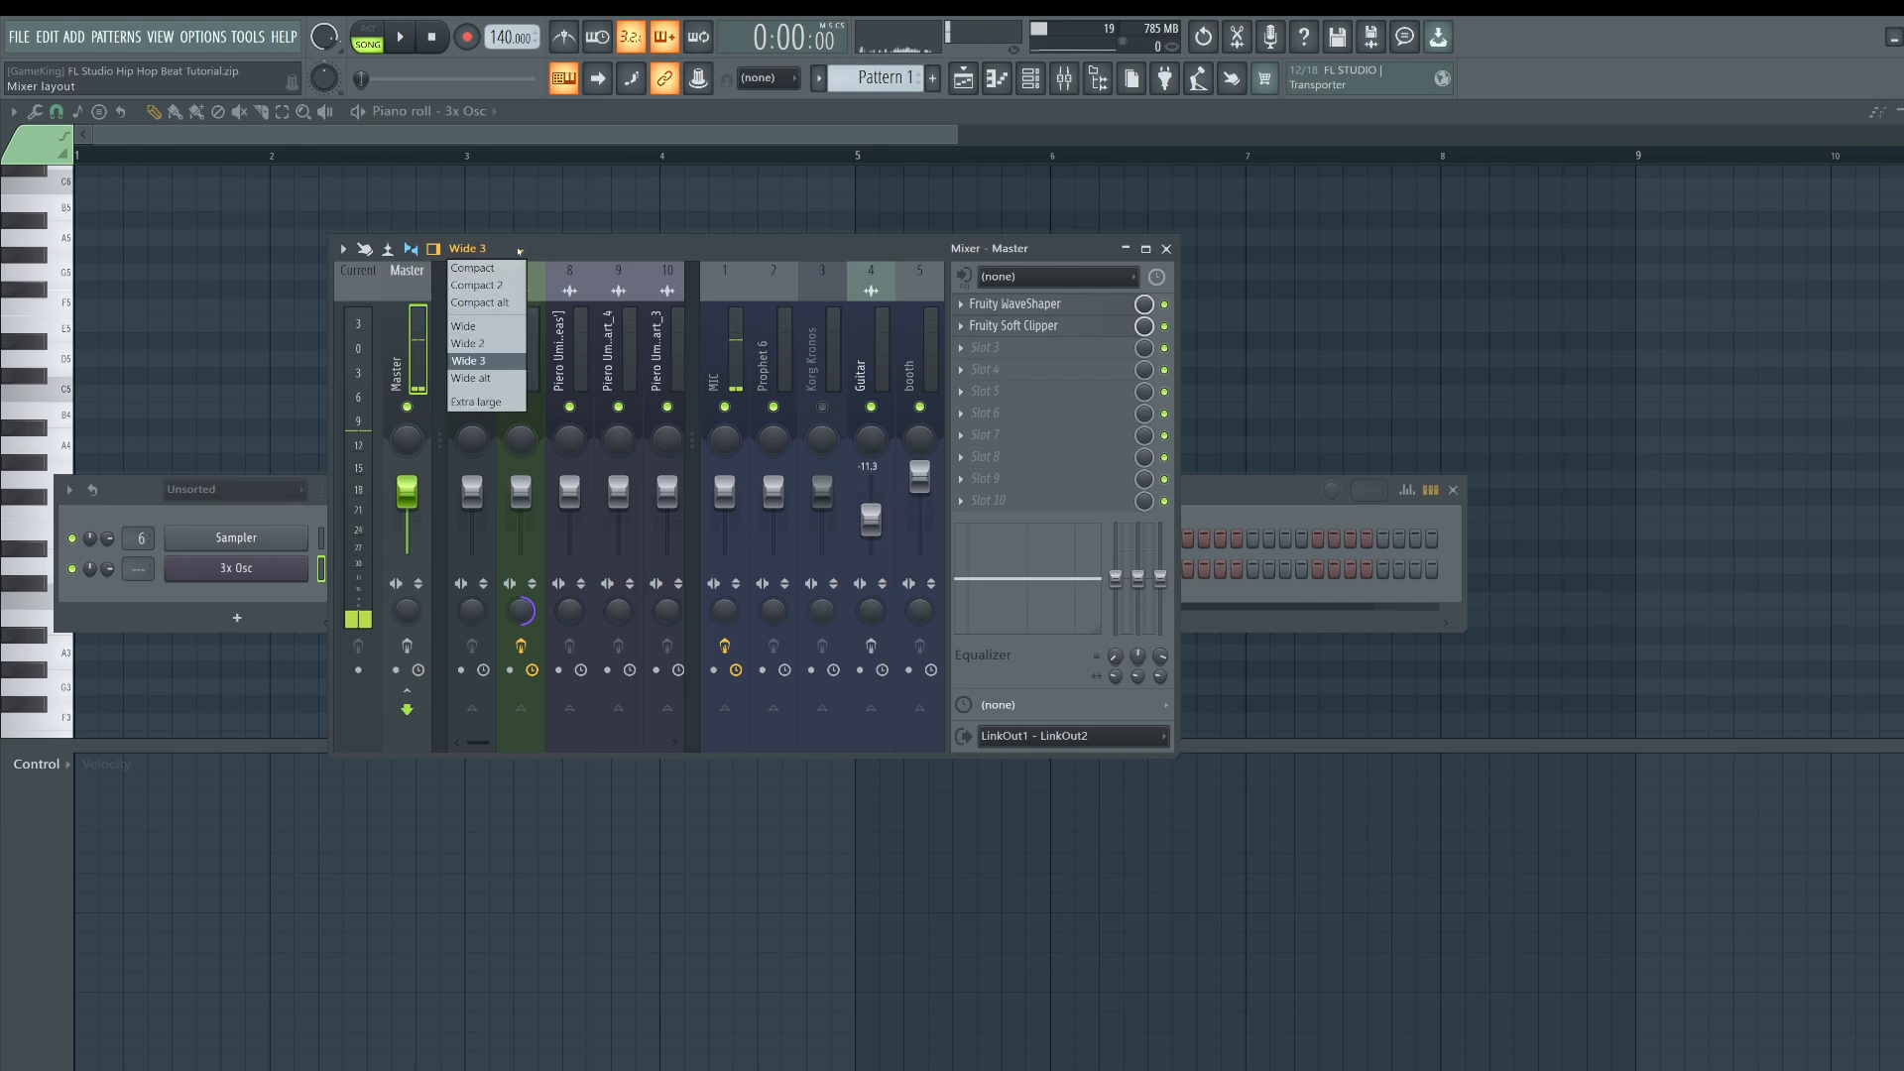
{"action": "left_click", "coordinate": [502, 286]}
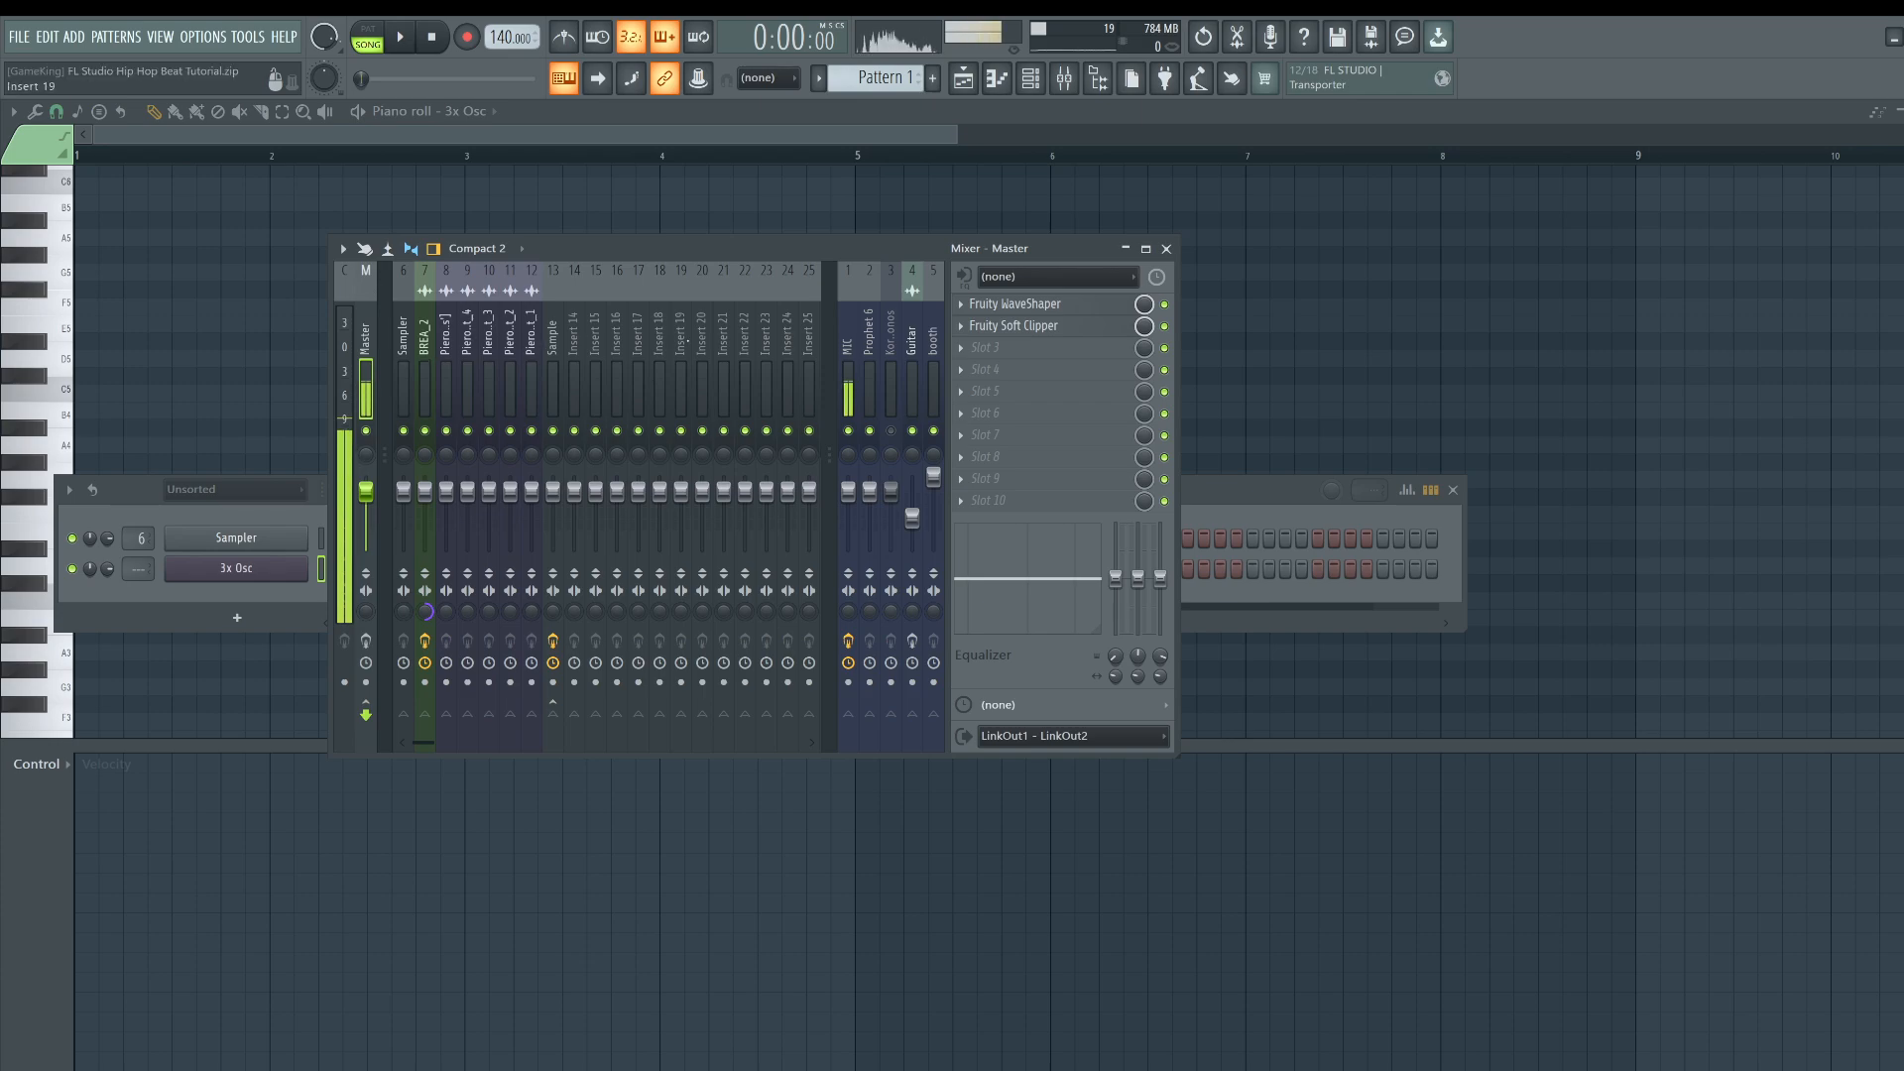
- Switch the mixer to the Wide 2 layout and look through its insert tracks
{"action": "left_click", "coordinate": [520, 249]}
{"action": "left_click", "coordinate": [486, 343]}
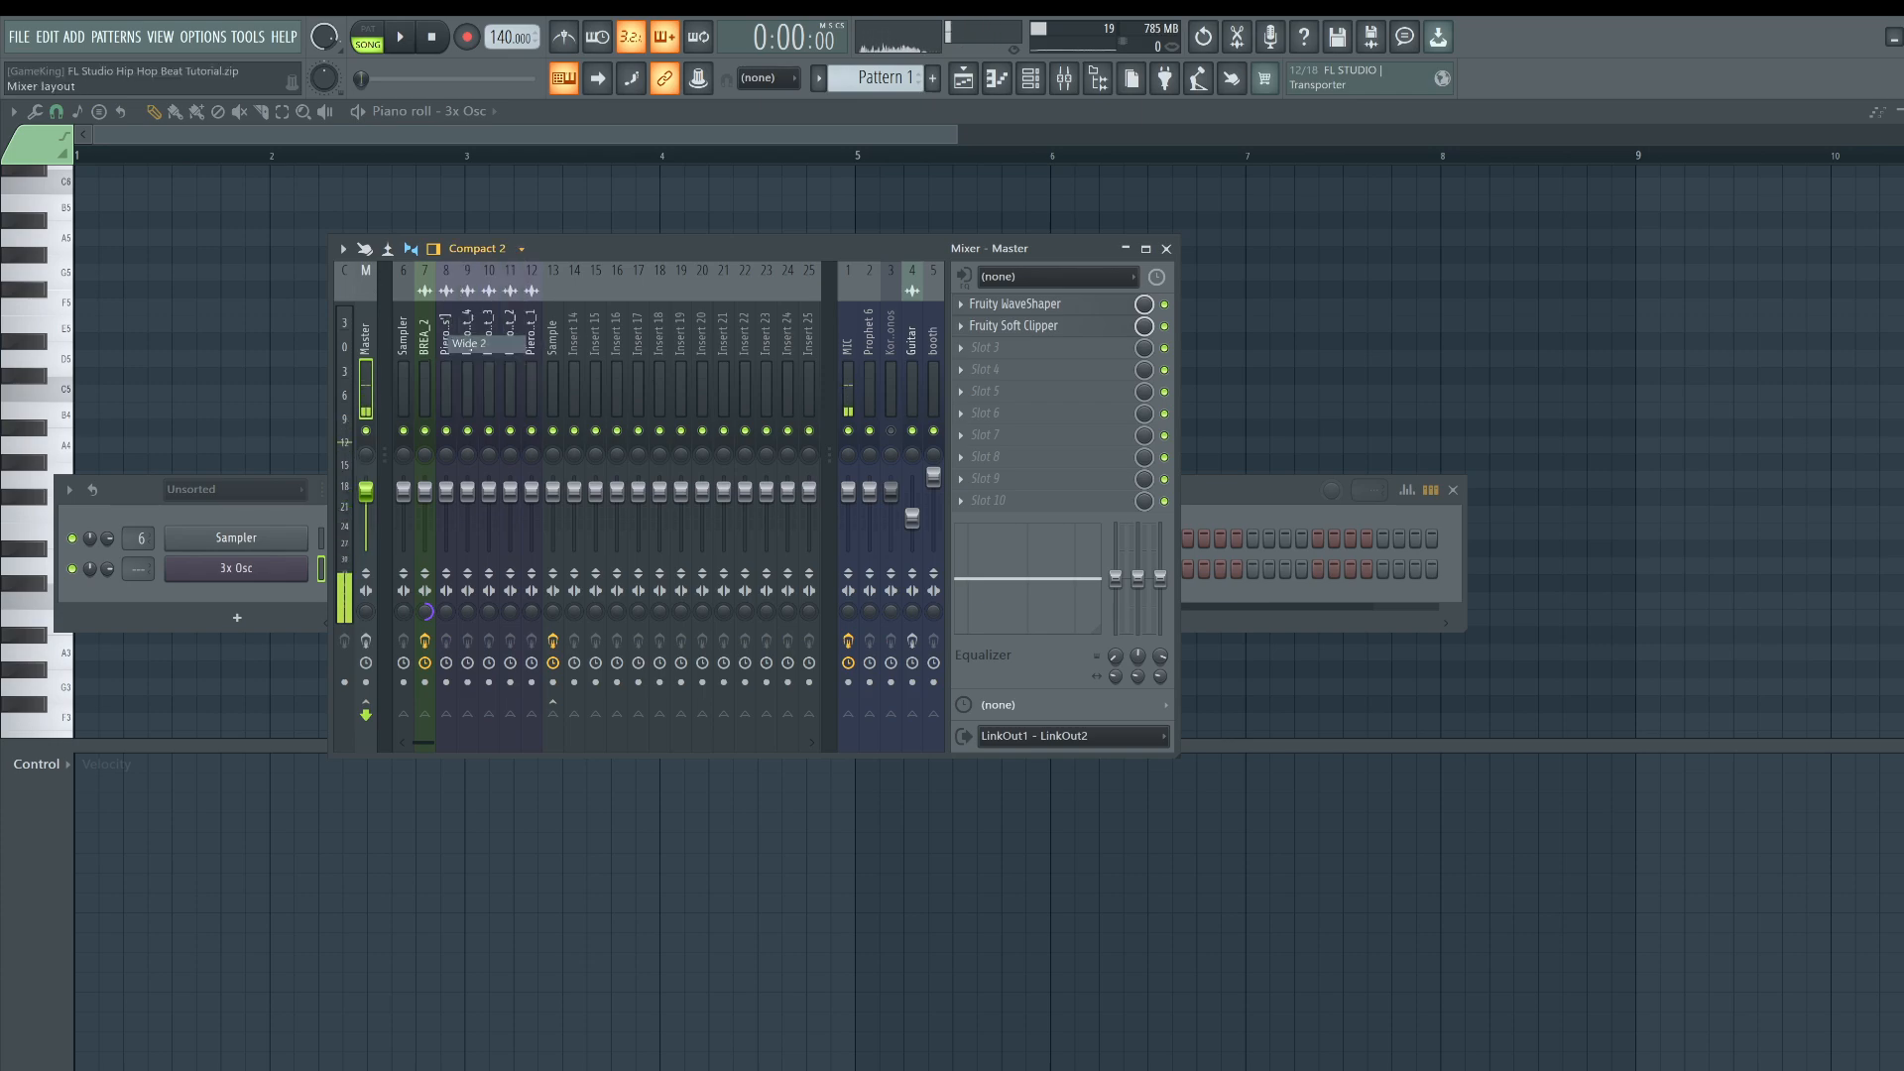
{"action": "scroll", "coordinate": [650, 370], "scroll_direction": "down", "scroll_amount": 5}
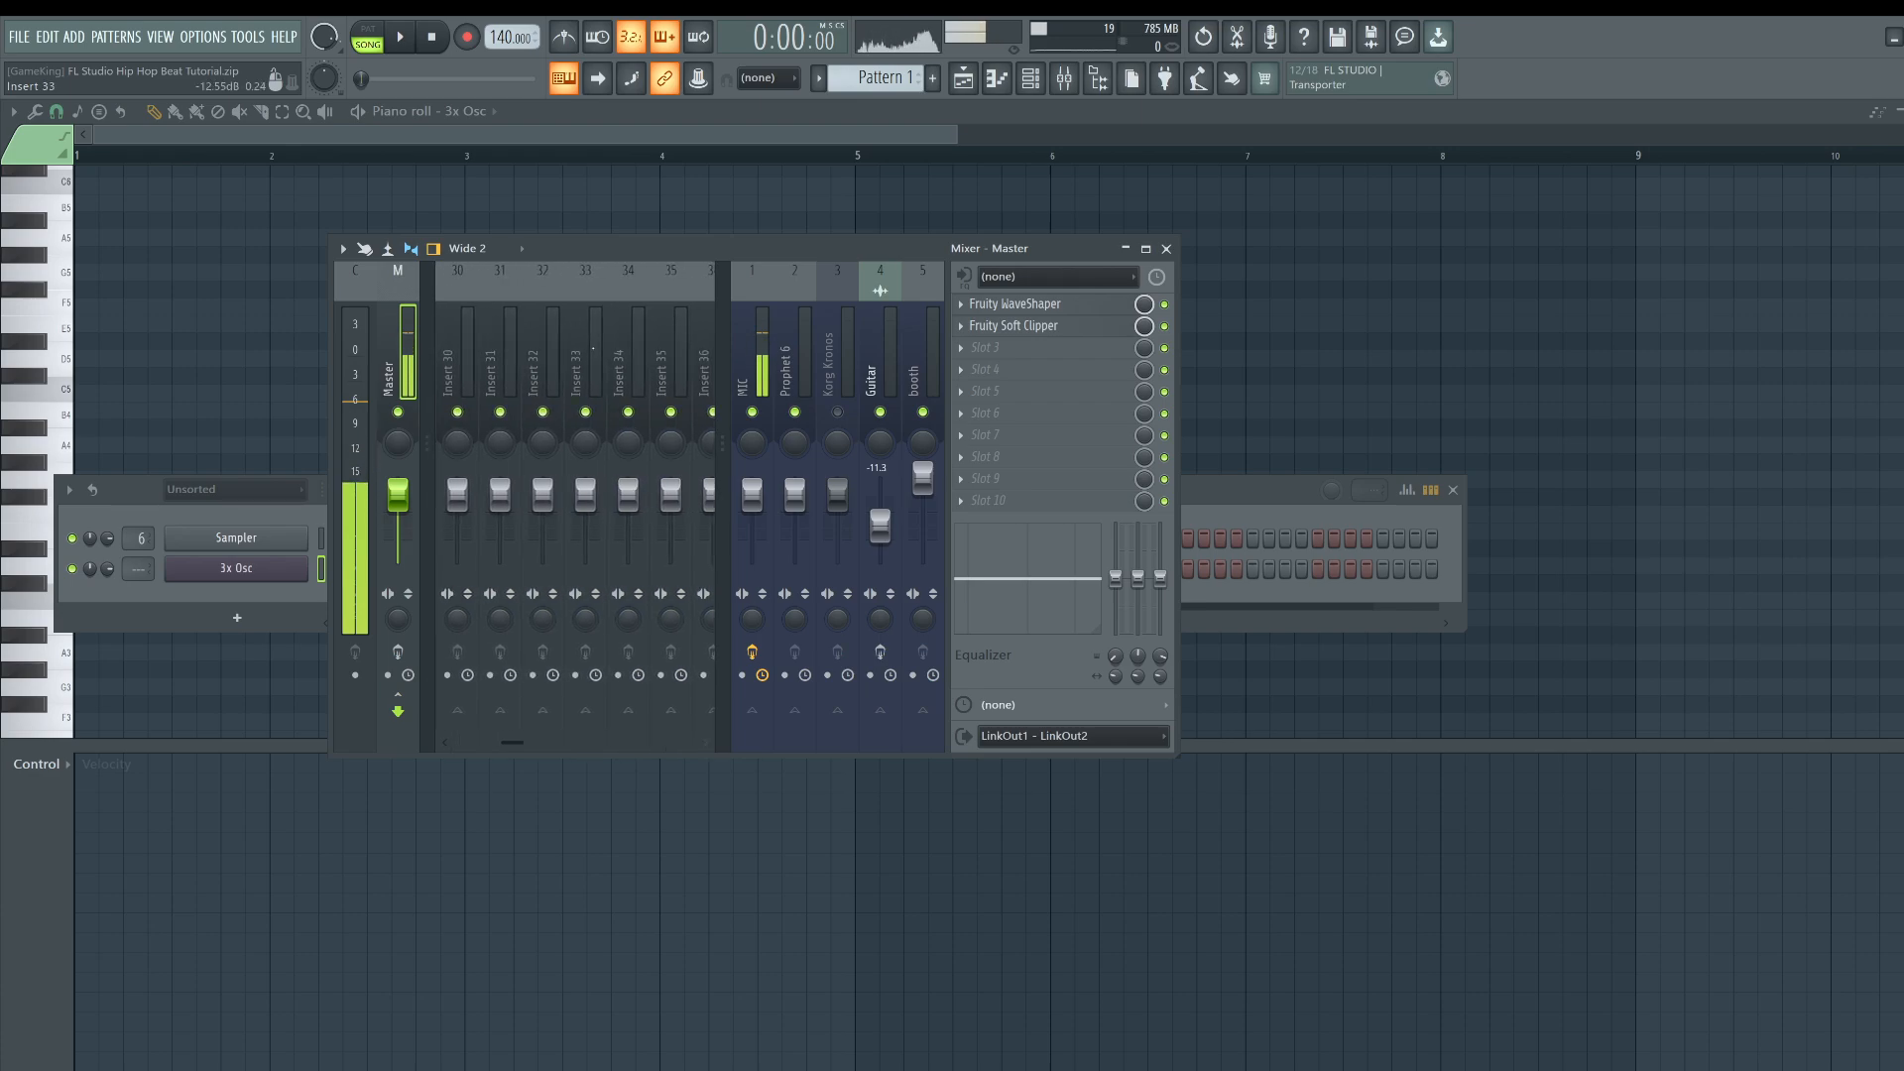
{"action": "scroll", "coordinate": [592, 342], "scroll_direction": "up", "scroll_amount": 5}
{"action": "scroll", "coordinate": [592, 342], "scroll_direction": "up", "scroll_amount": 1}
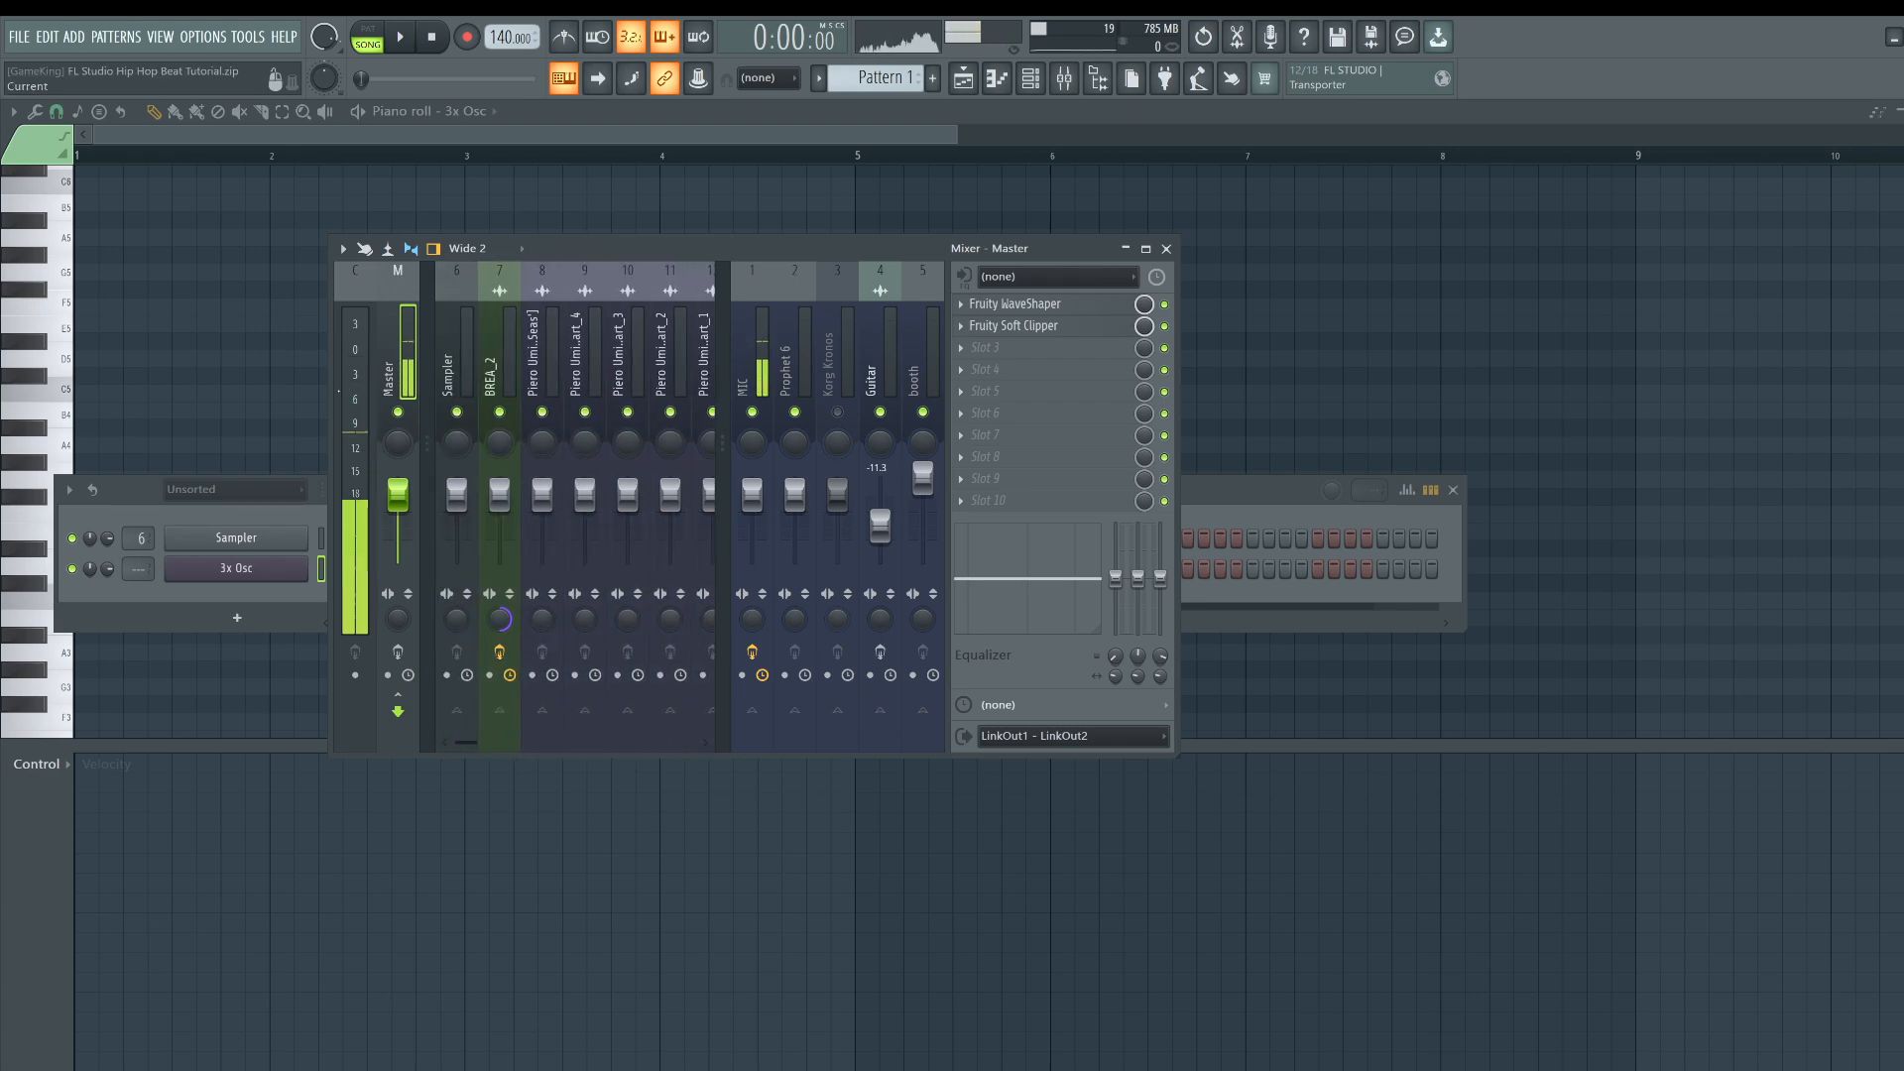
- Widen the mixer on both sides to span the full workspace and look through the insert tracks
{"action": "left_click_drag", "start_coordinate": [332, 389], "coordinate": [5, 389]}
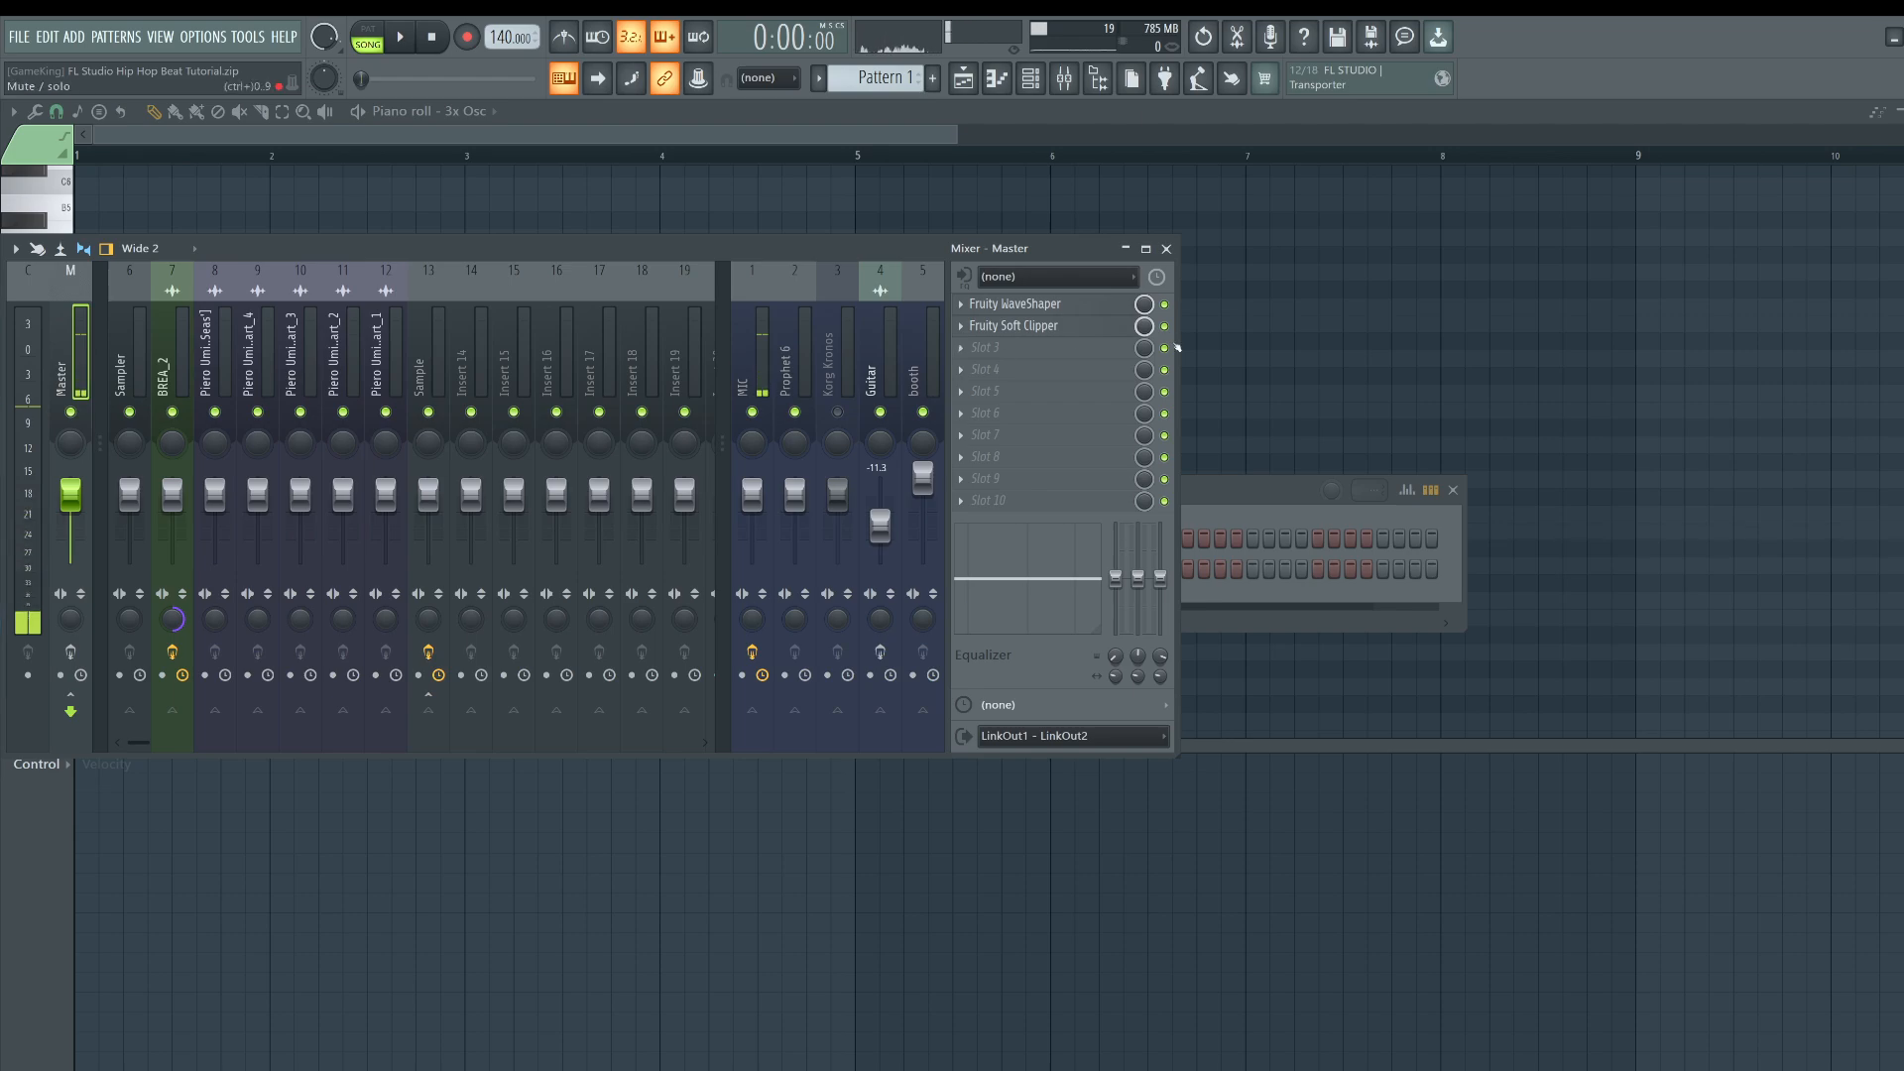
{"action": "left_click_drag", "start_coordinate": [1180, 377], "coordinate": [1899, 377]}
{"action": "scroll", "coordinate": [699, 383], "scroll_direction": "down", "scroll_amount": 3}
{"action": "scroll", "coordinate": [699, 382], "scroll_direction": "up", "scroll_amount": 5}
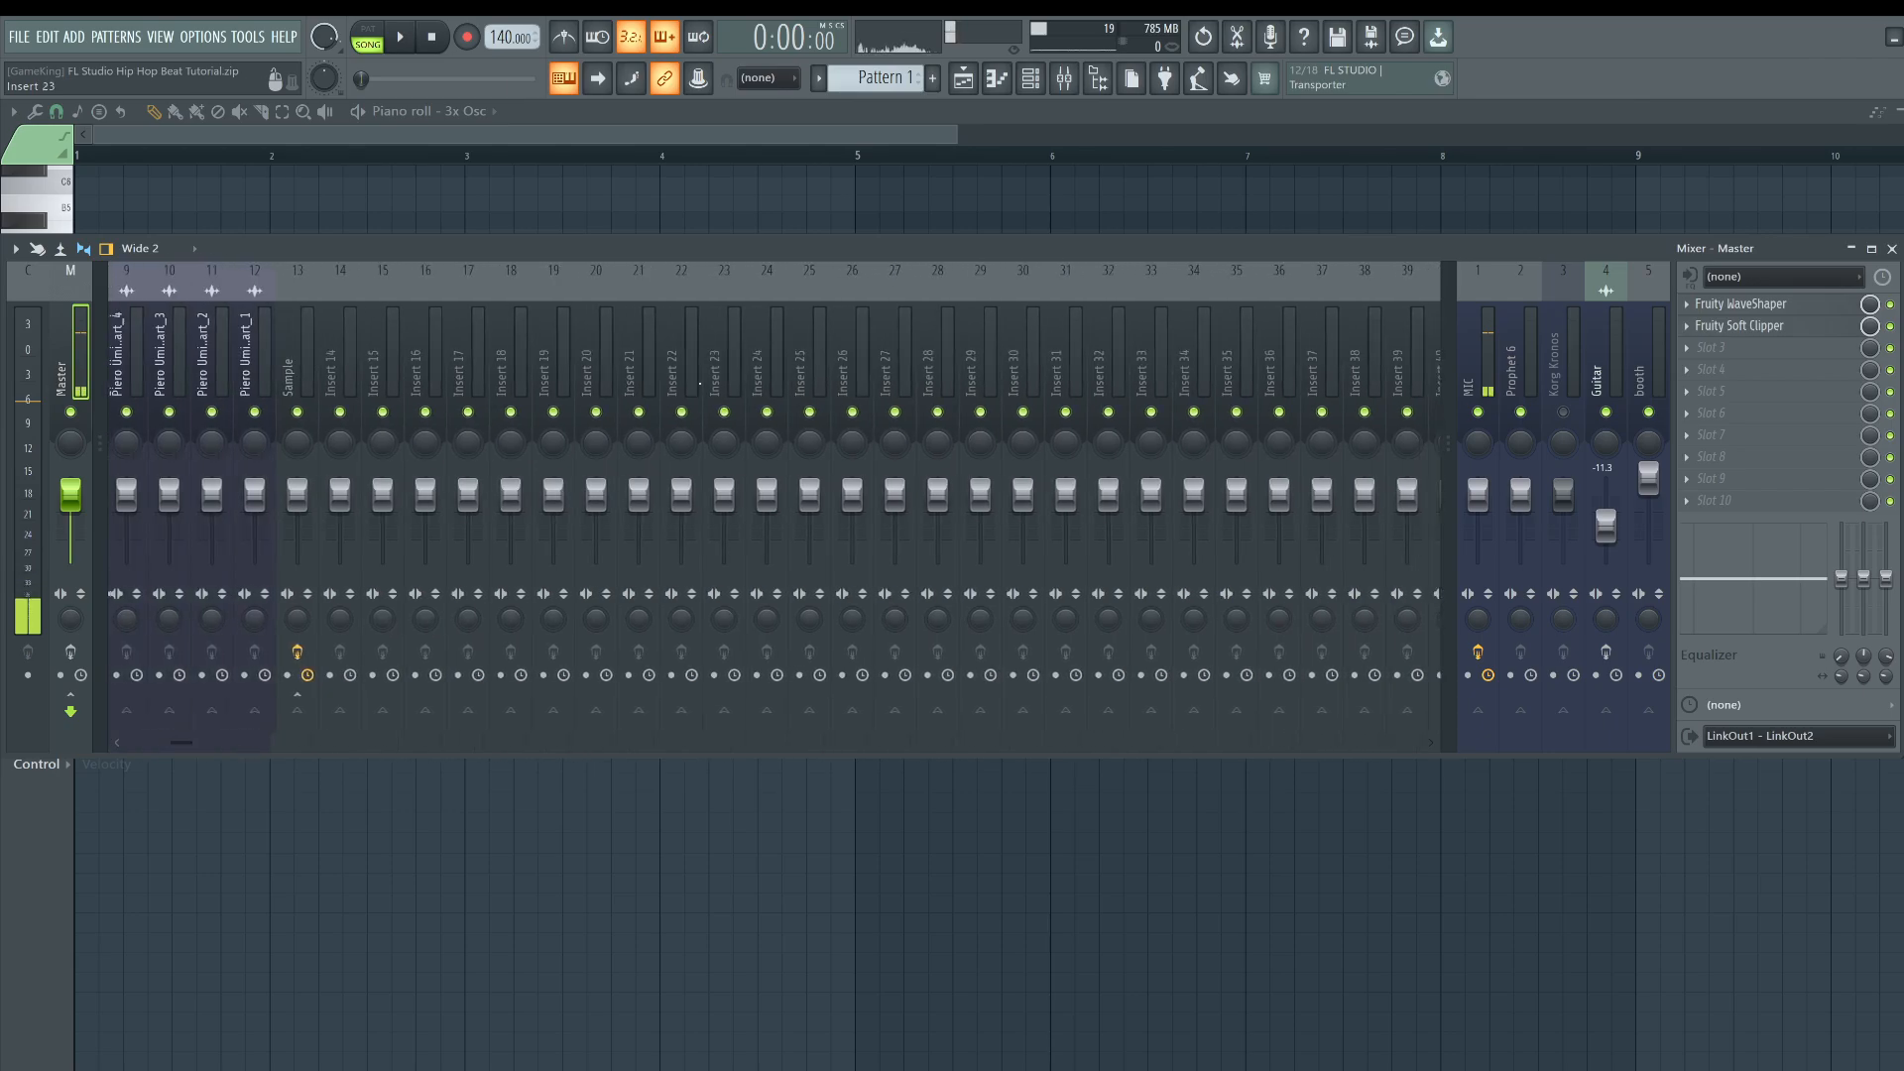
- Set the mixer layout to Compact 2, then narrow the mixer and reposition it over the piano roll
{"action": "left_click", "coordinate": [189, 252]}
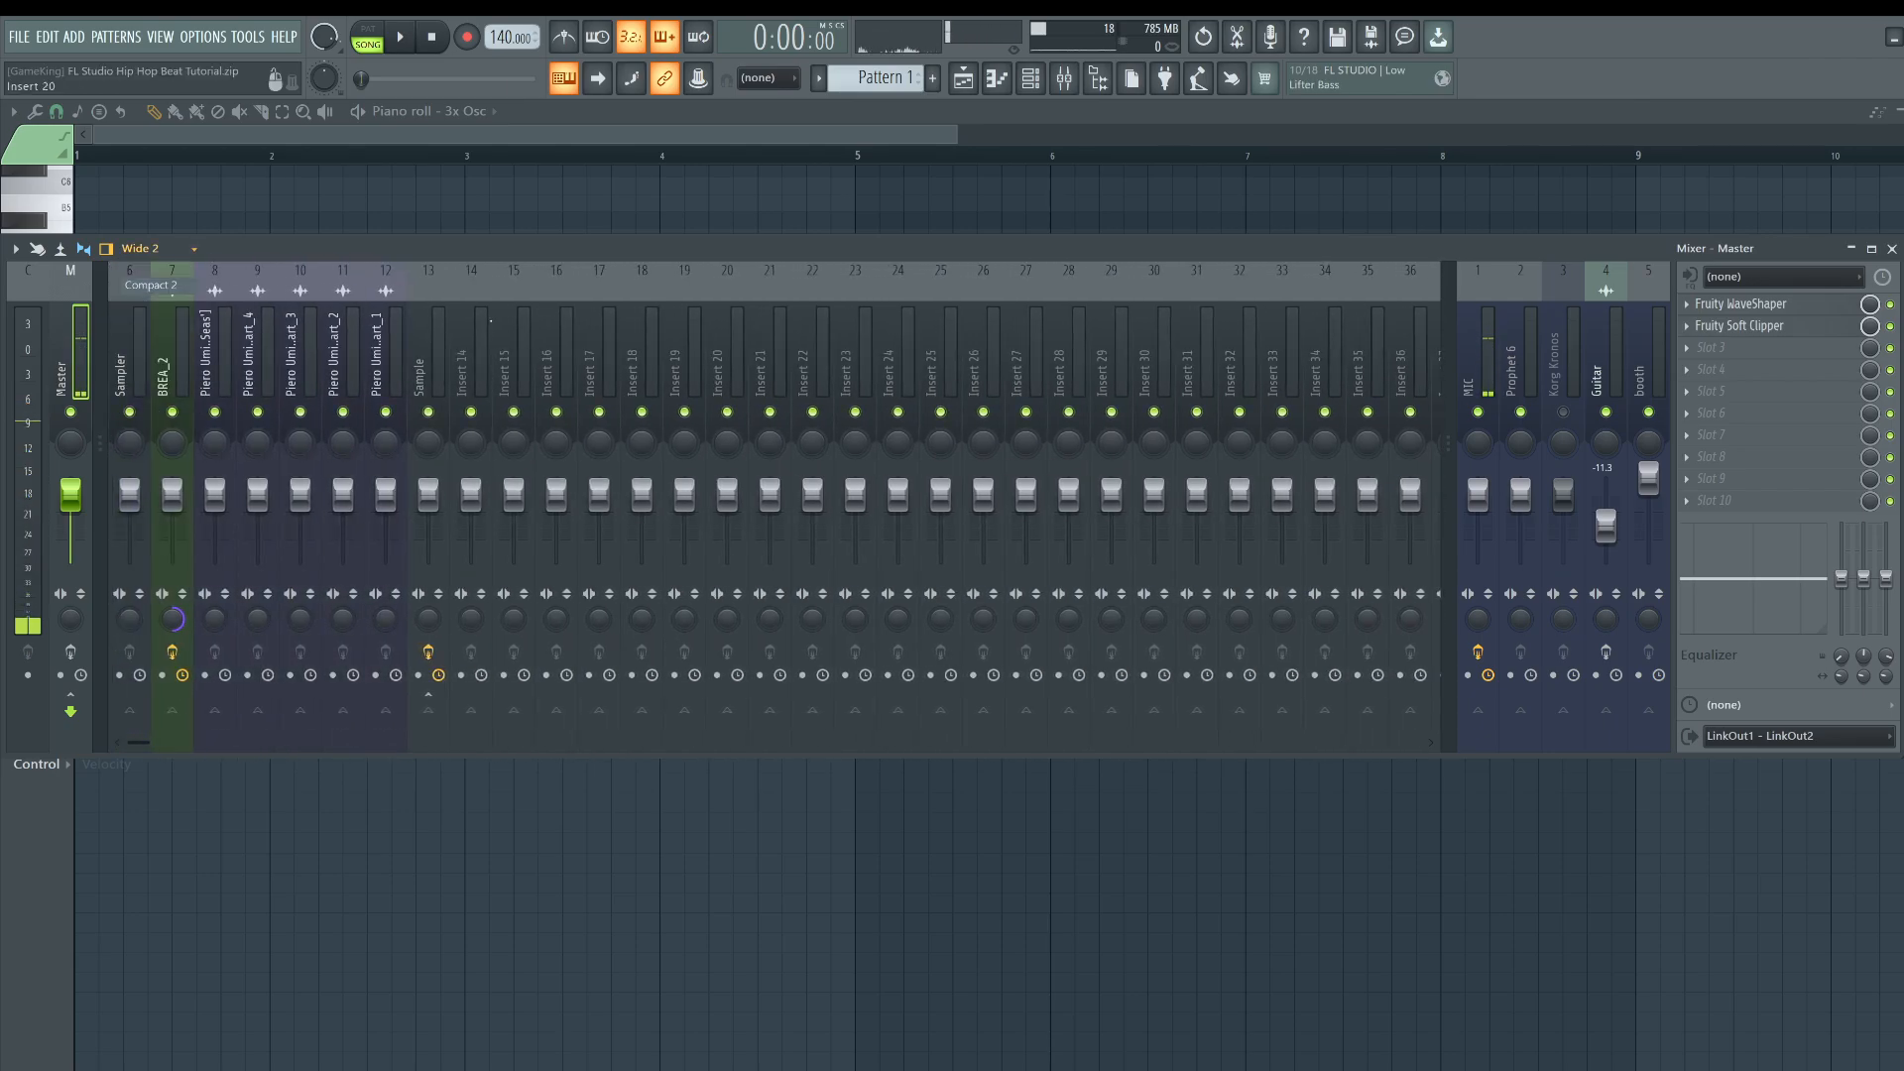
{"action": "left_click", "coordinate": [148, 280]}
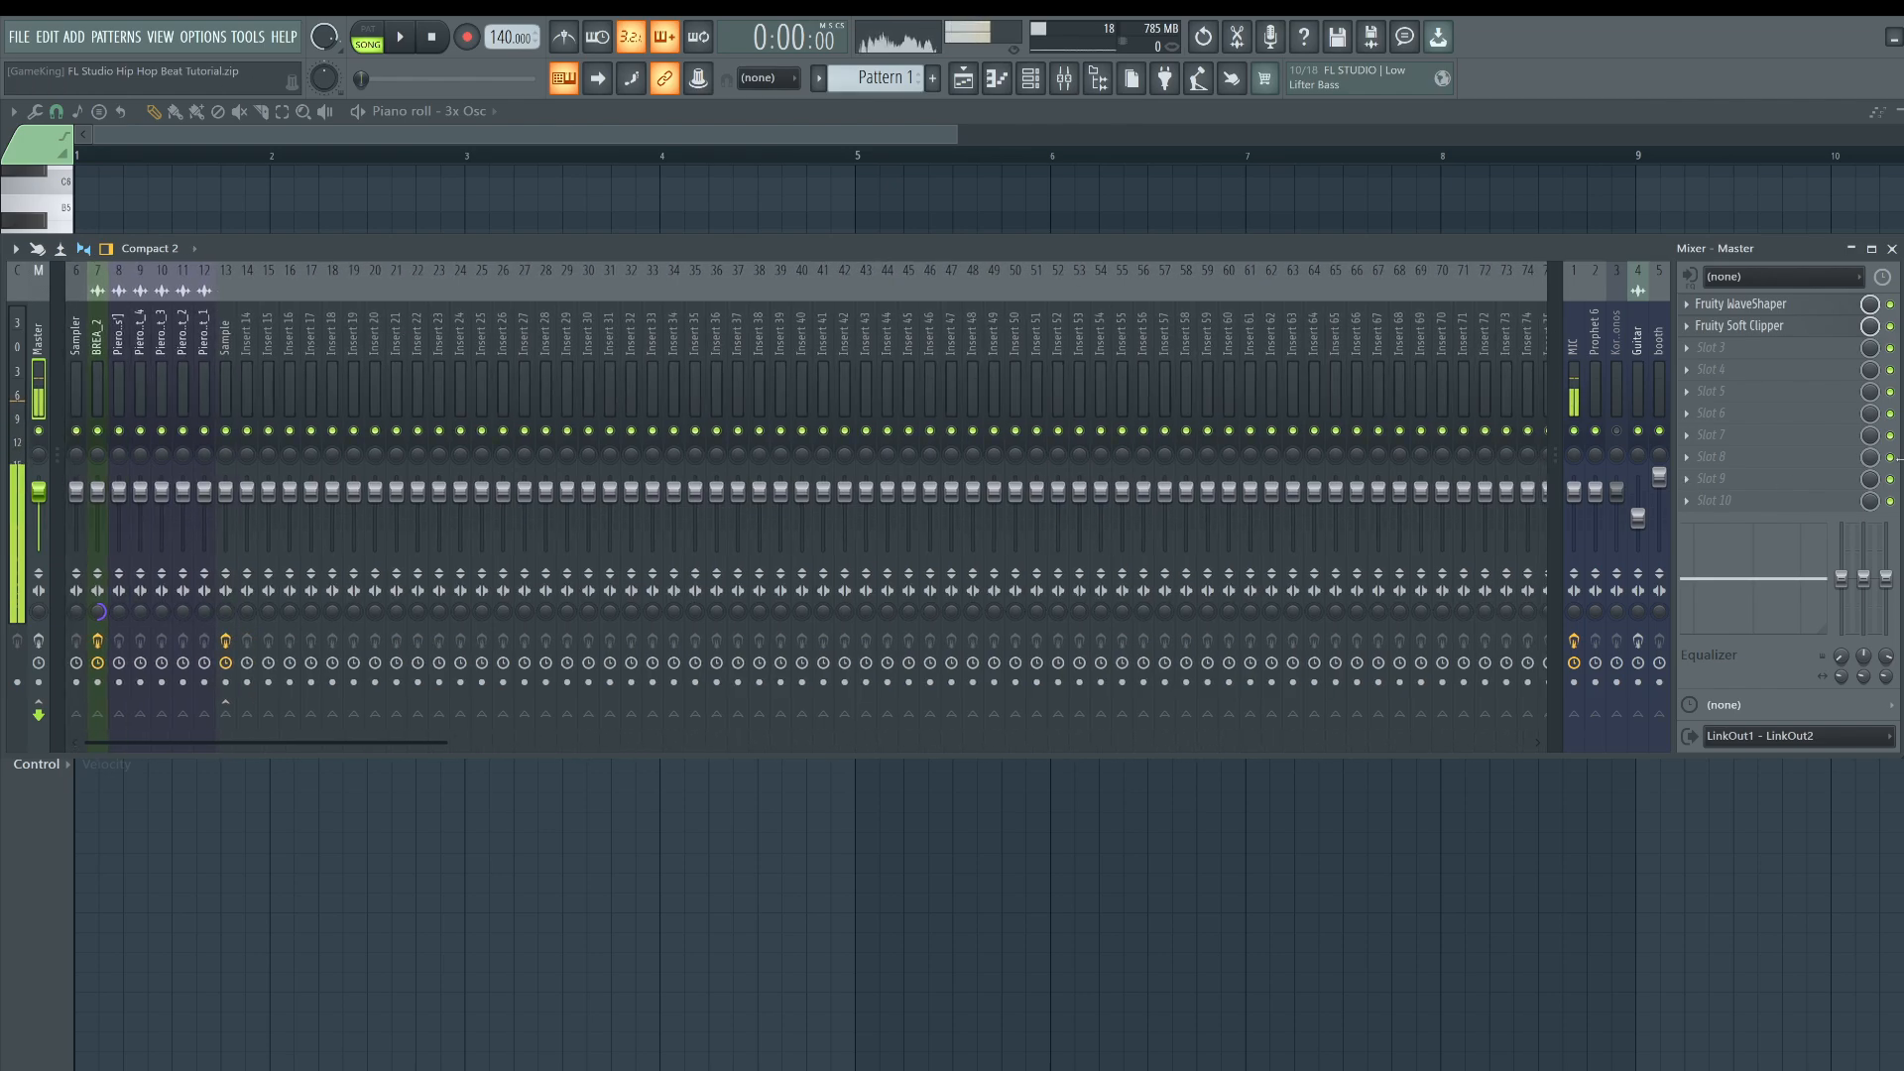
{"action": "left_click_drag", "start_coordinate": [1900, 461], "coordinate": [1466, 461]}
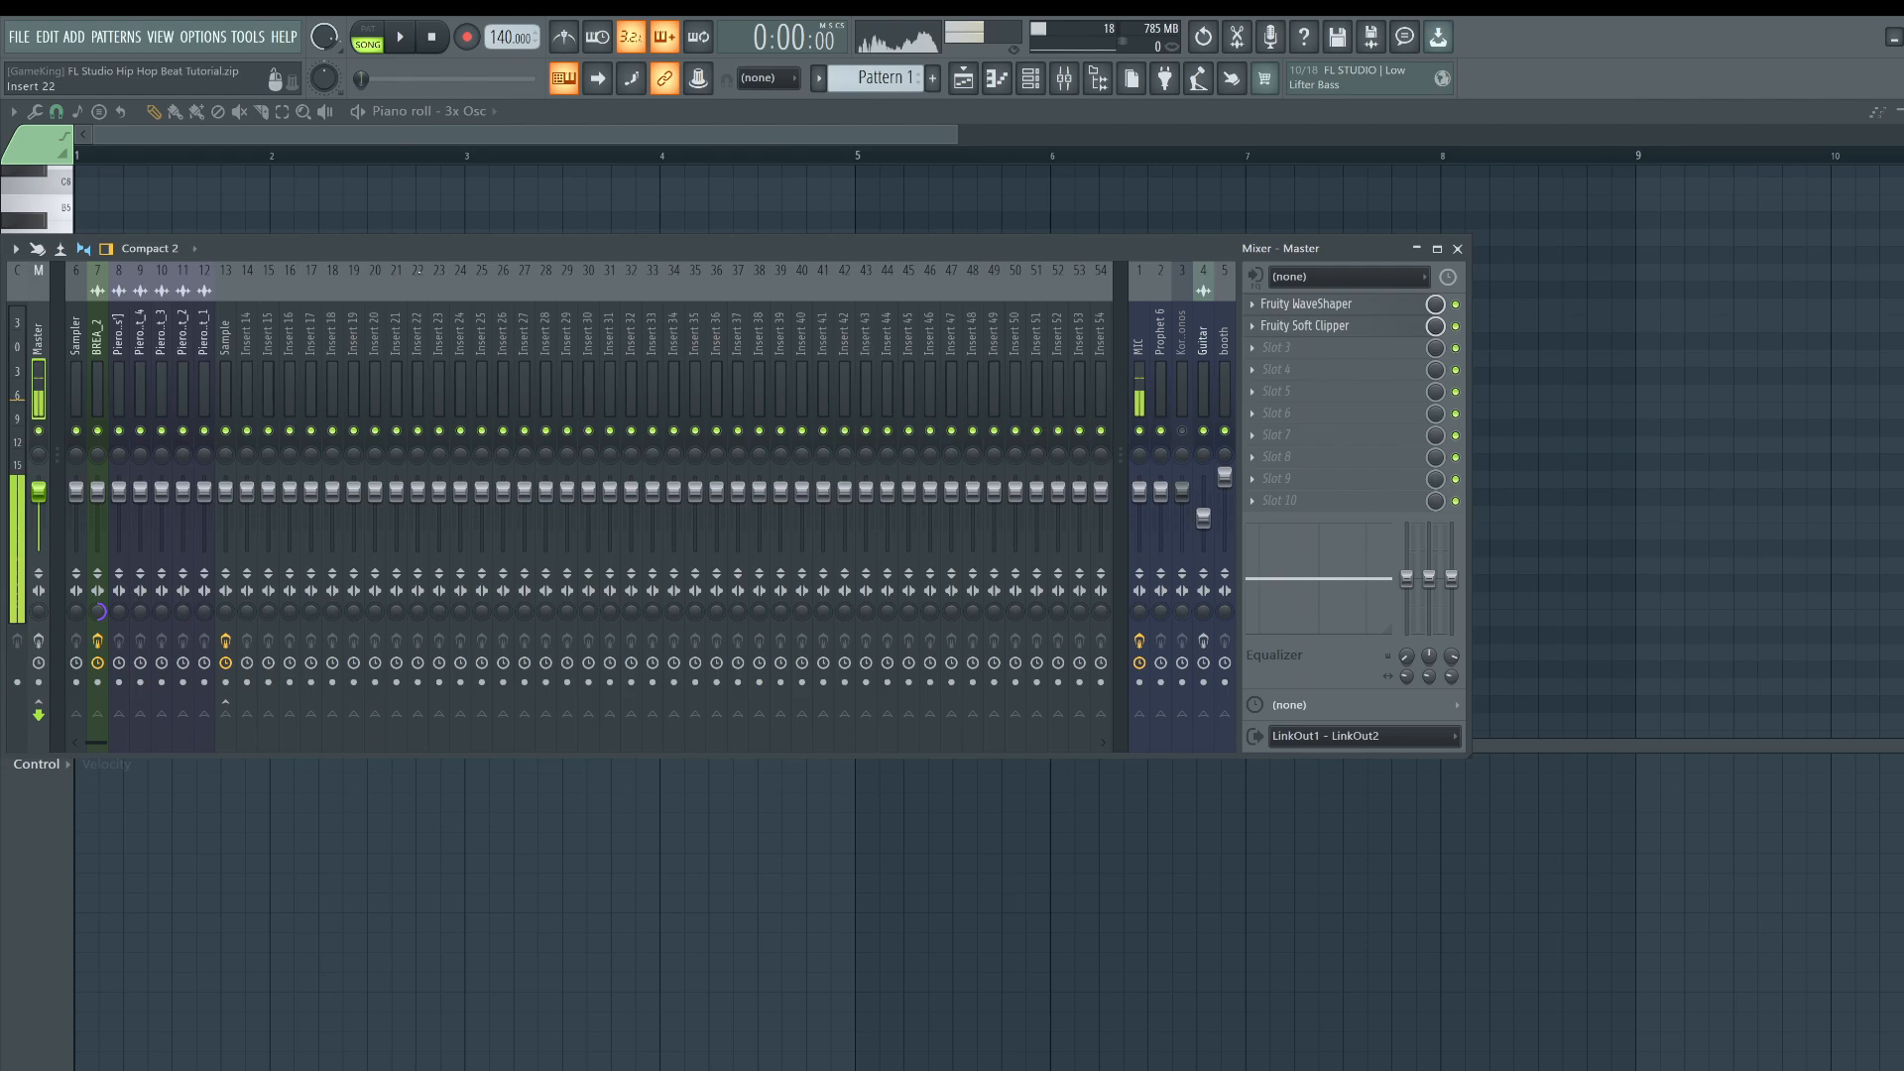
{"action": "left_click_drag", "start_coordinate": [604, 248], "coordinate": [730, 200]}
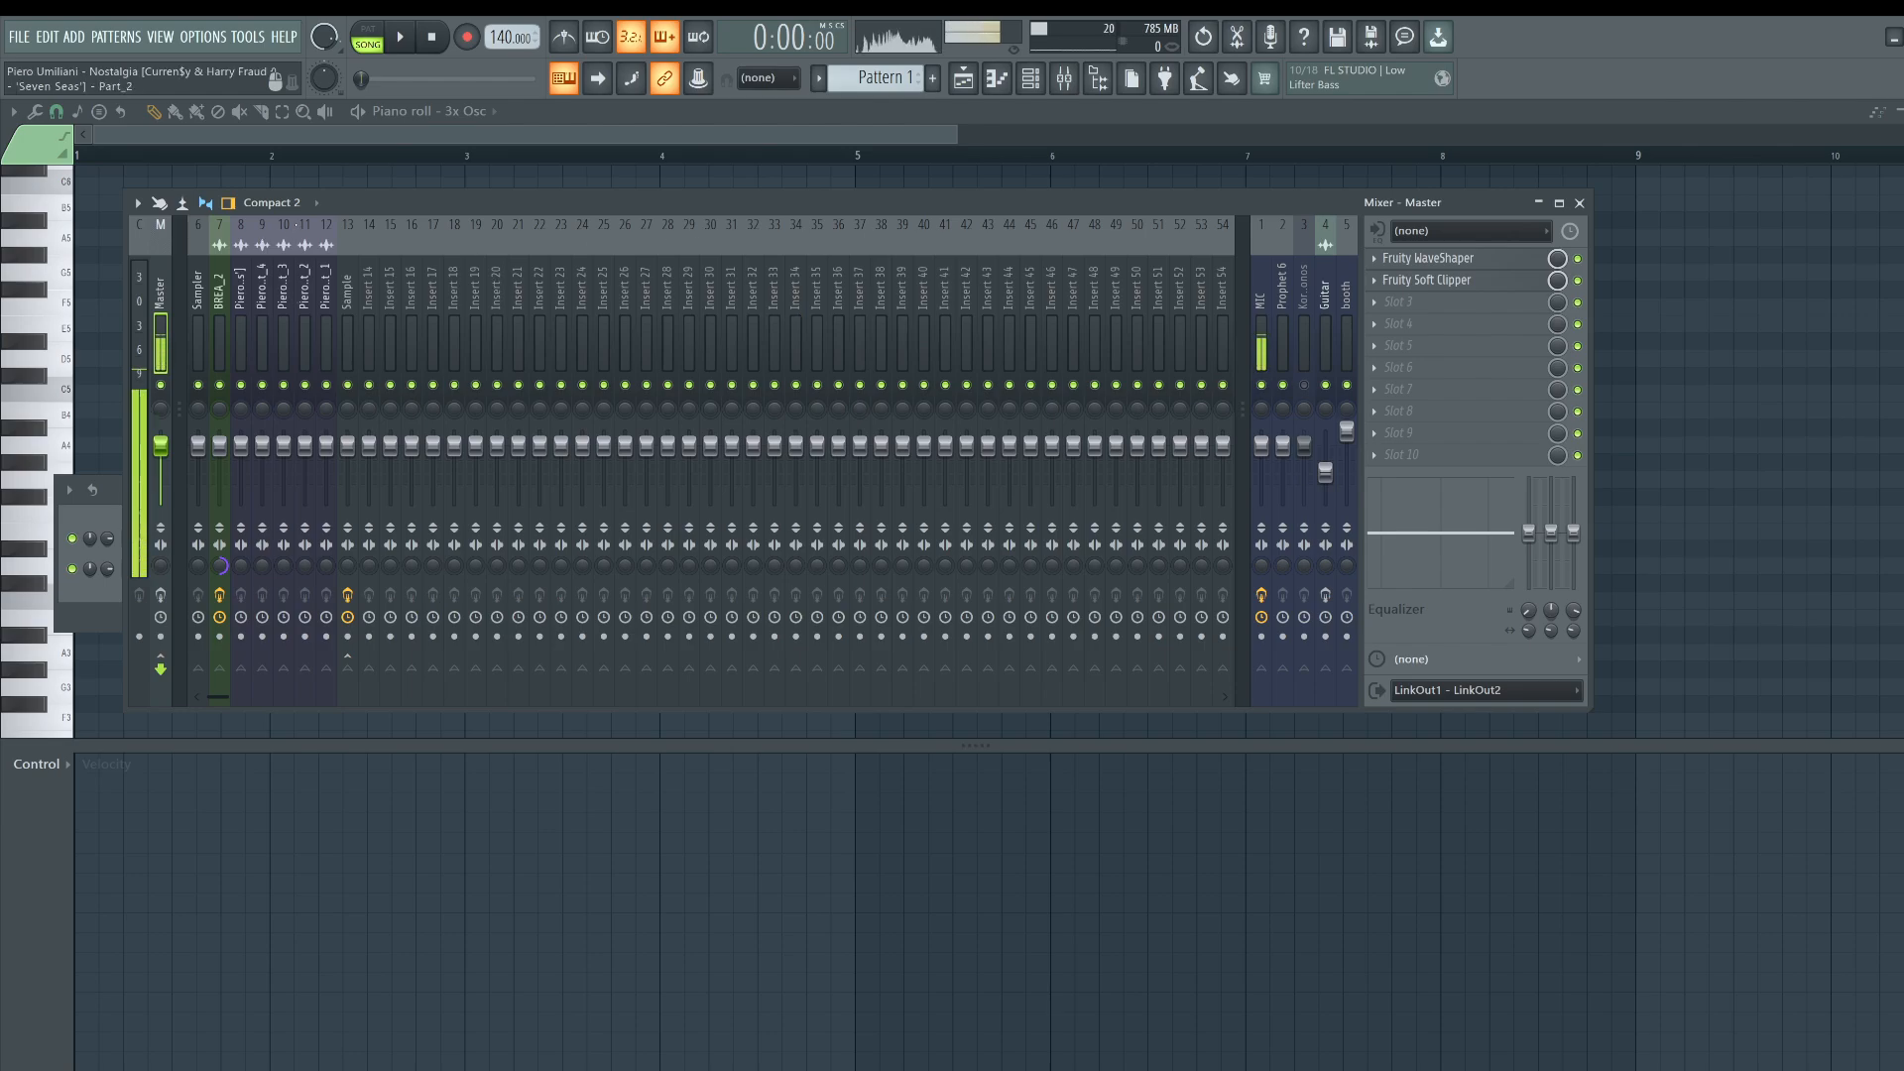
- Review the mixer layout choices, then hide the extra volume and stereo properties and show them again
{"action": "left_click", "coordinate": [276, 204]}
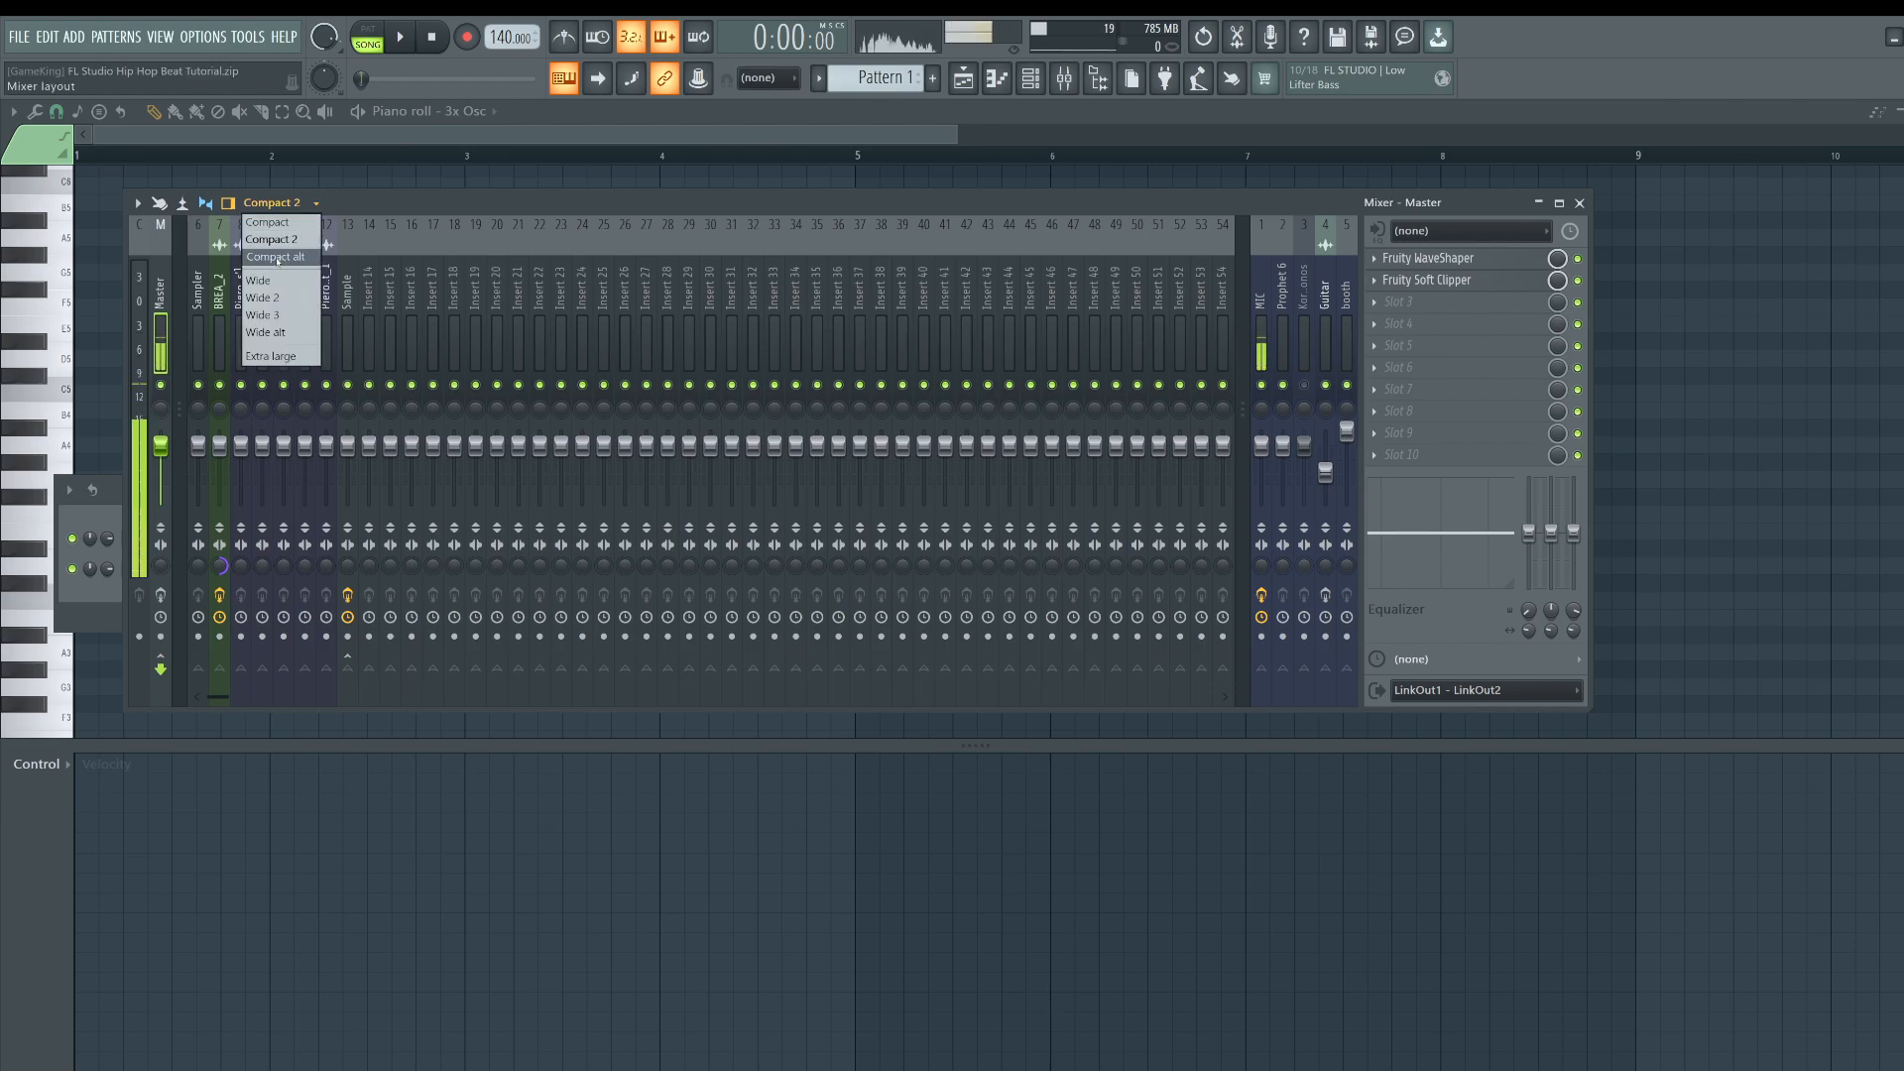
{"action": "left_click", "coordinate": [342, 207]}
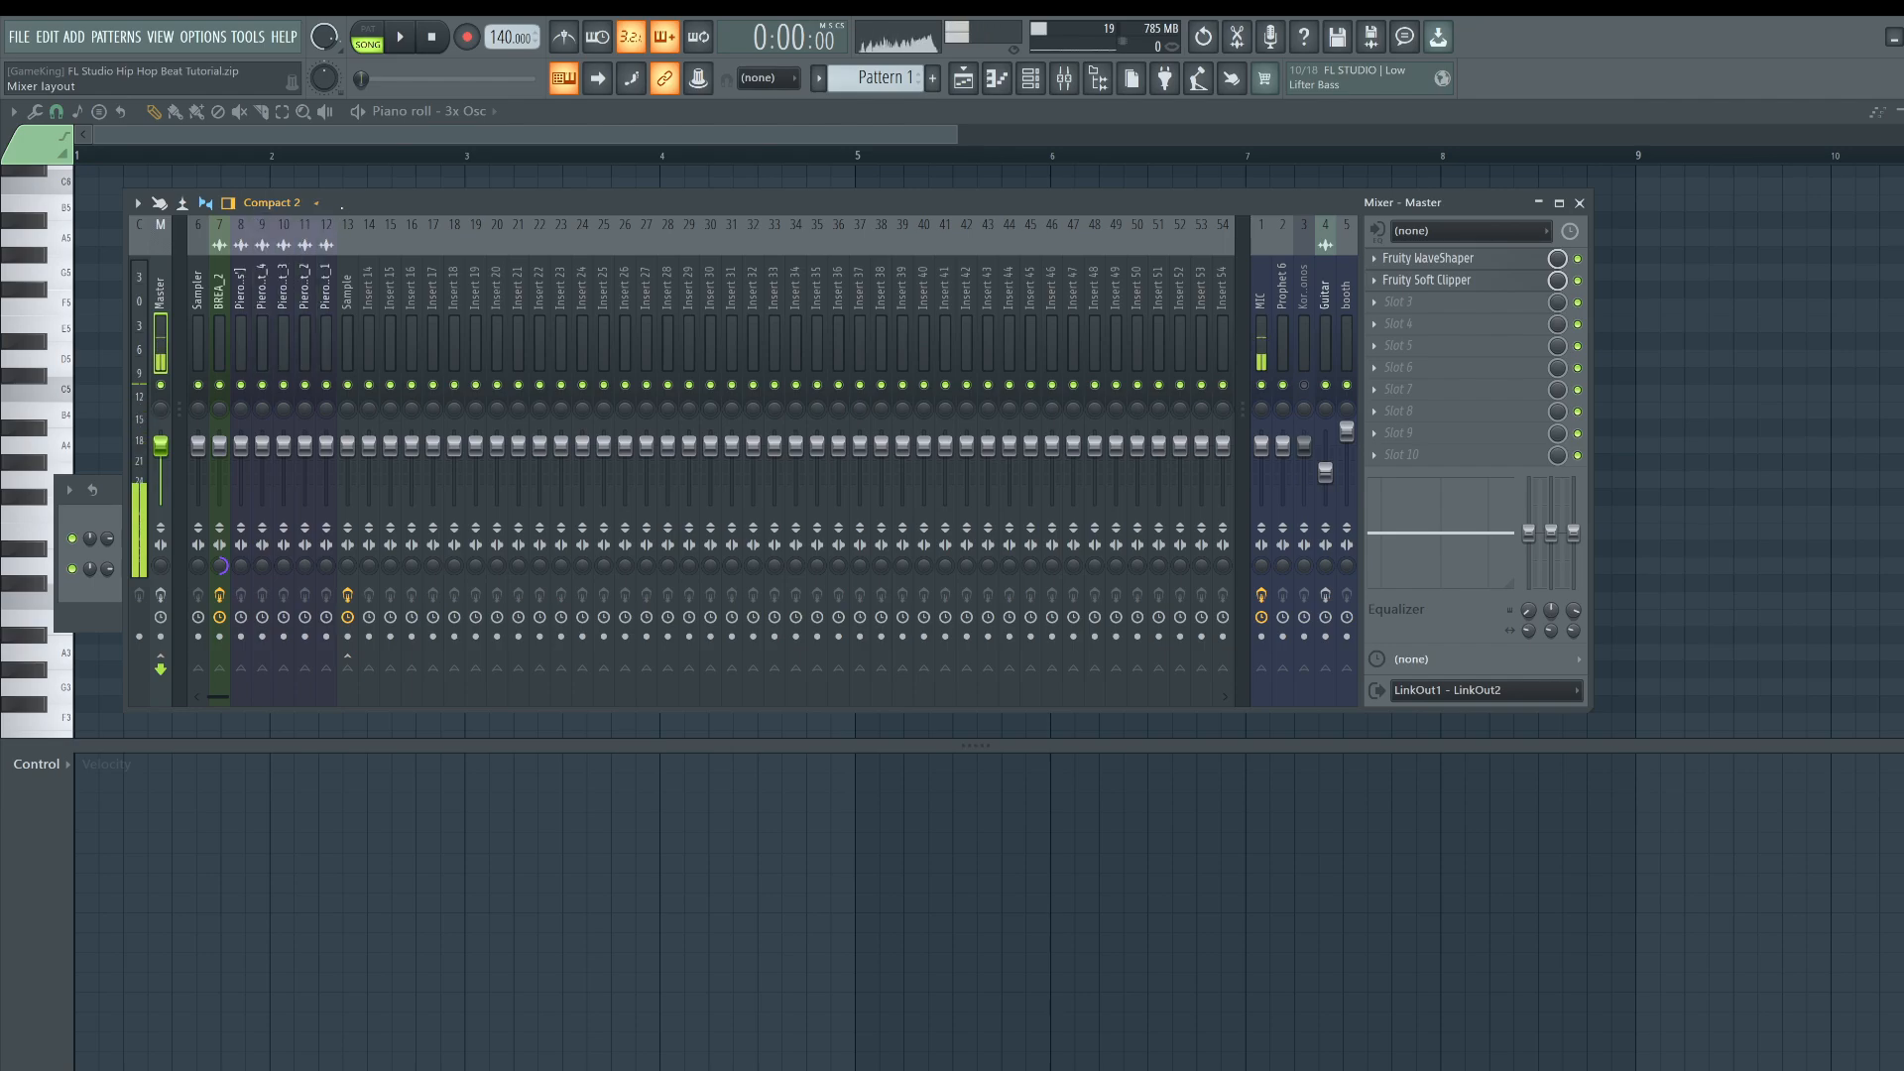
{"action": "left_click", "coordinate": [206, 204]}
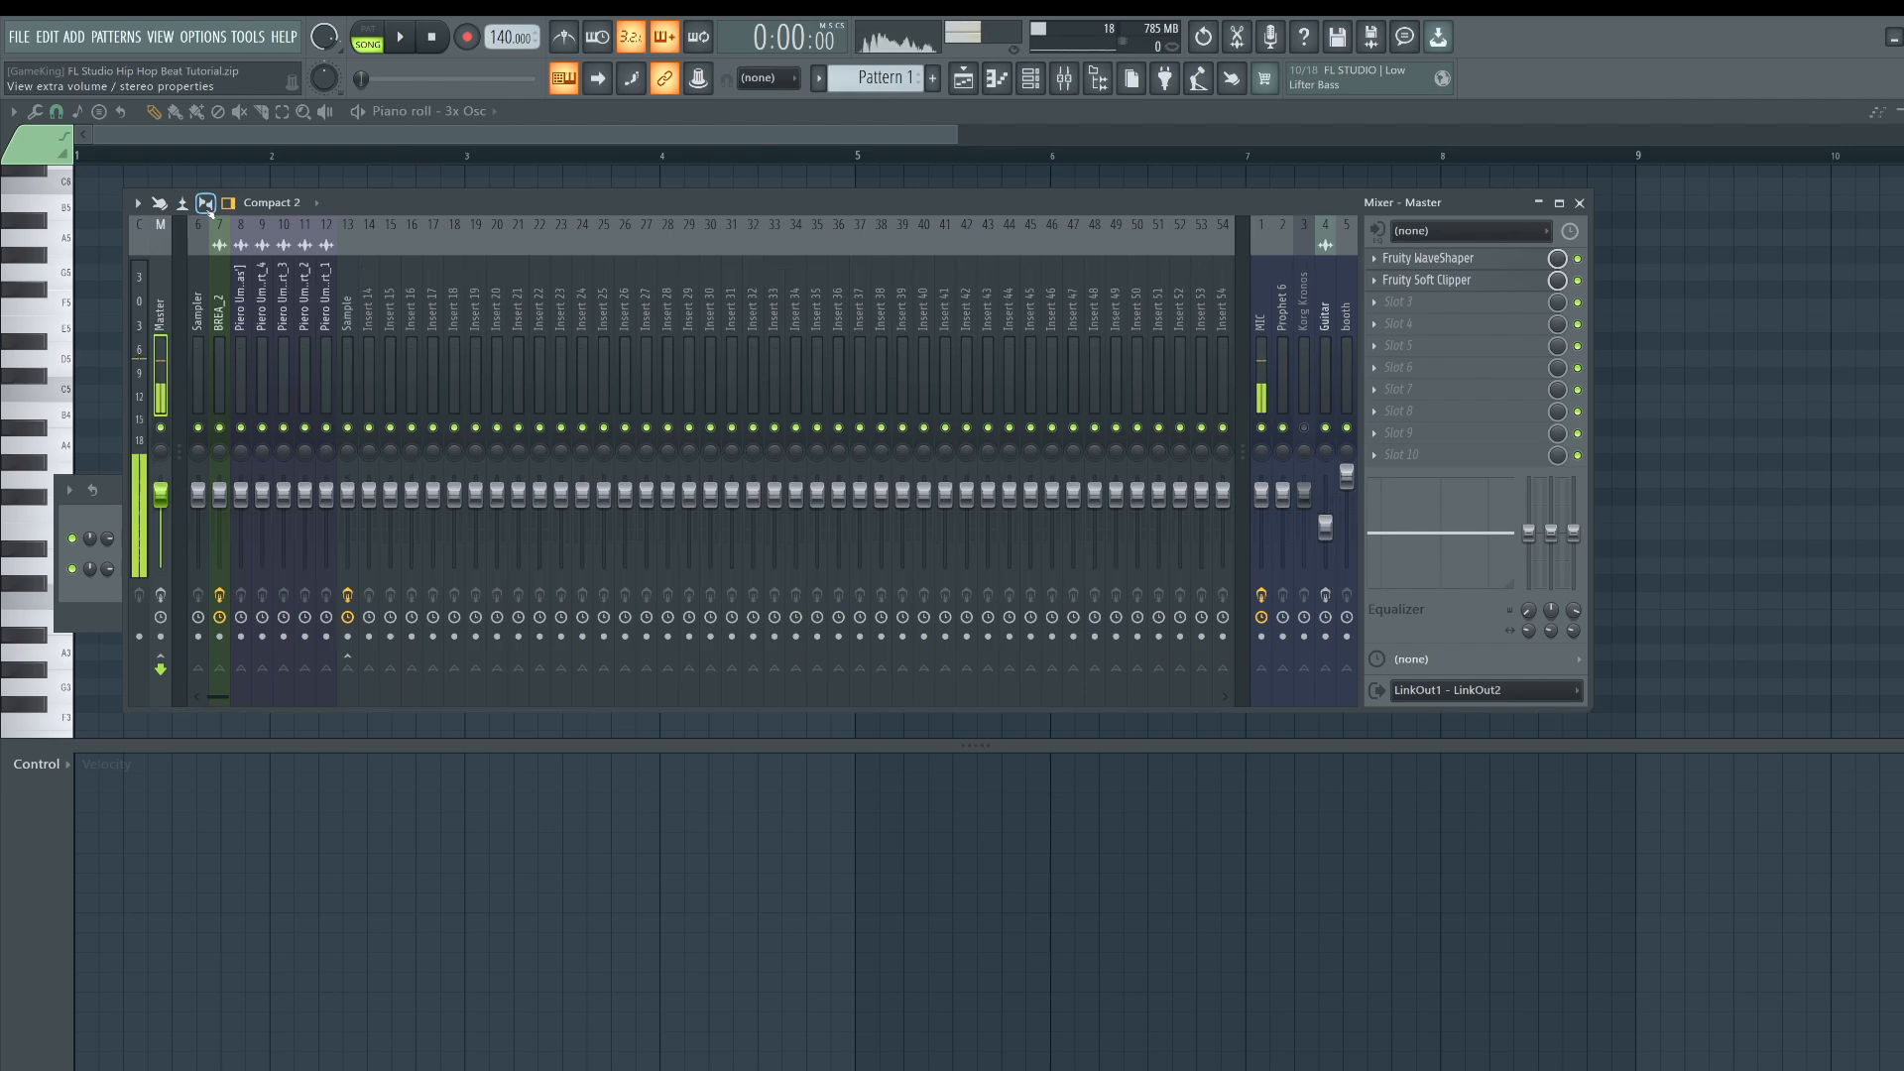
{"action": "left_click", "coordinate": [206, 204]}
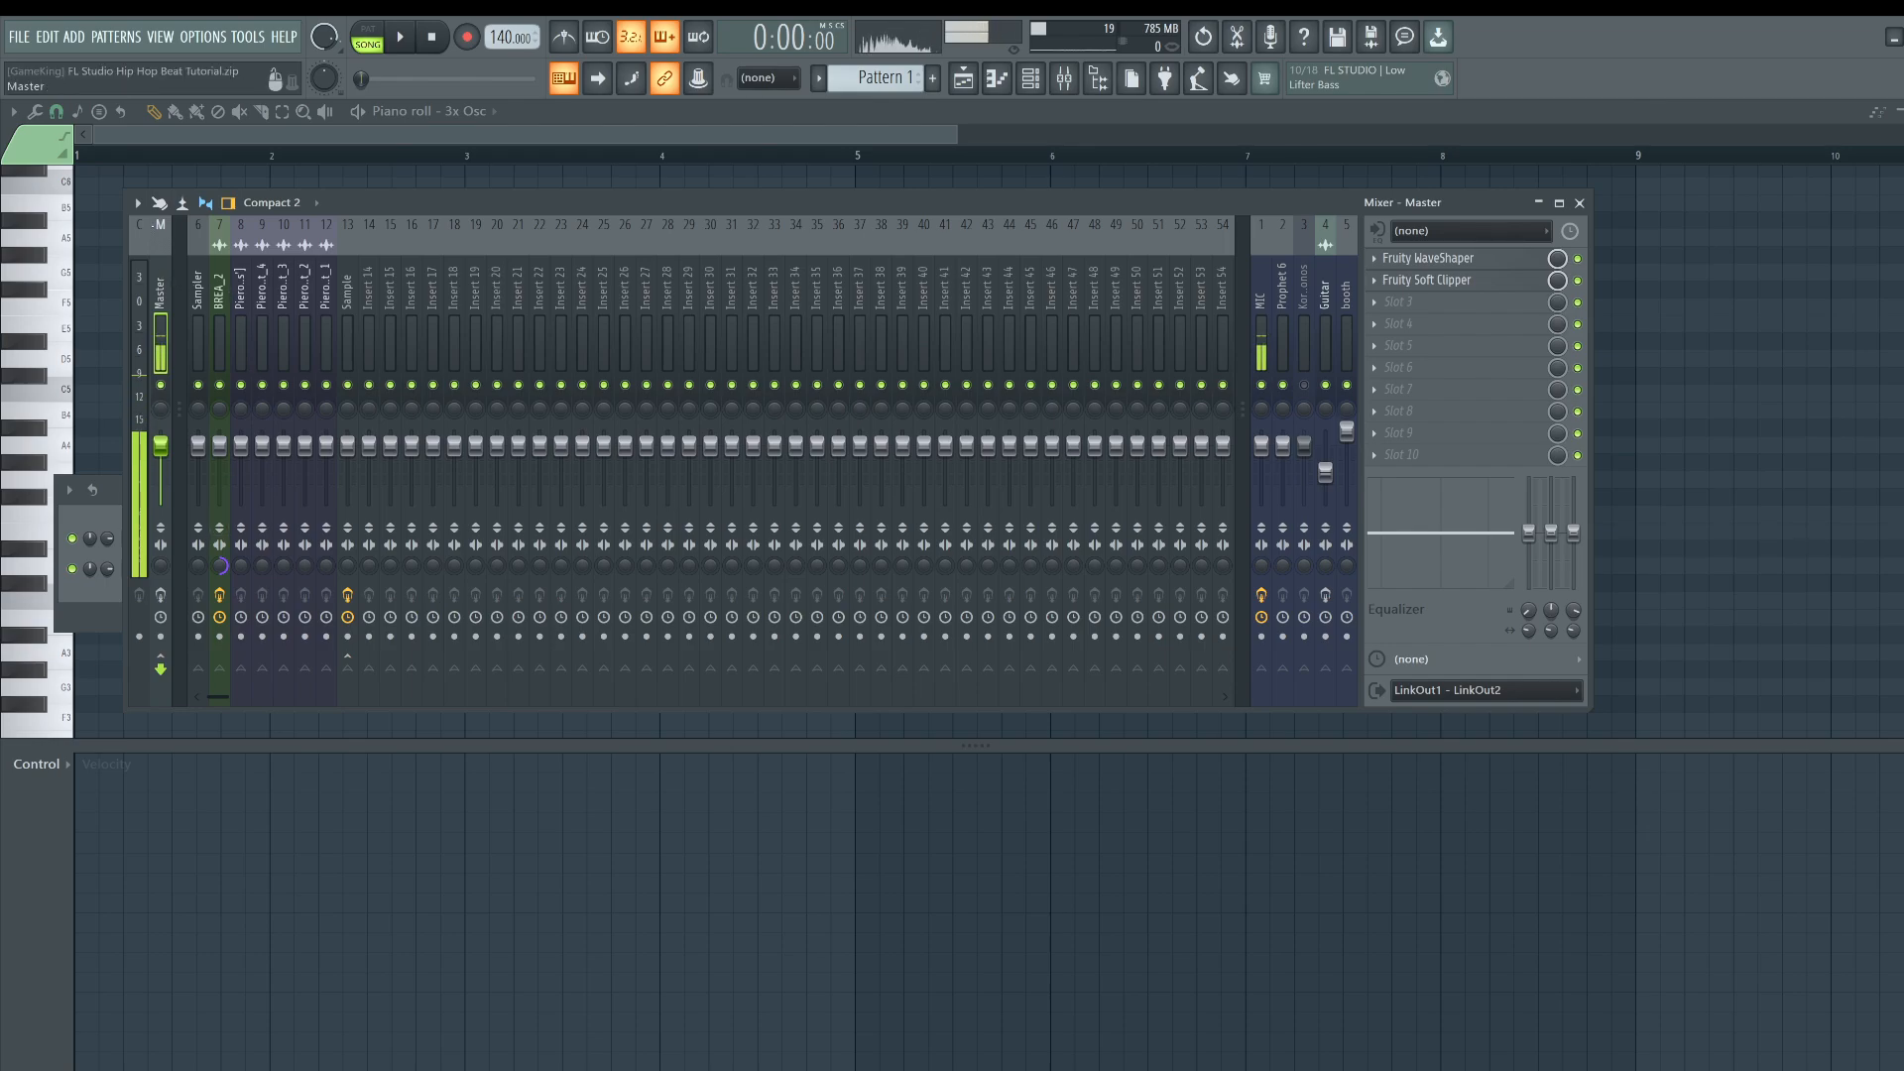
- Look over the mixer's track, routing, group and layout options and leave them as they are
{"action": "left_click", "coordinate": [135, 204]}
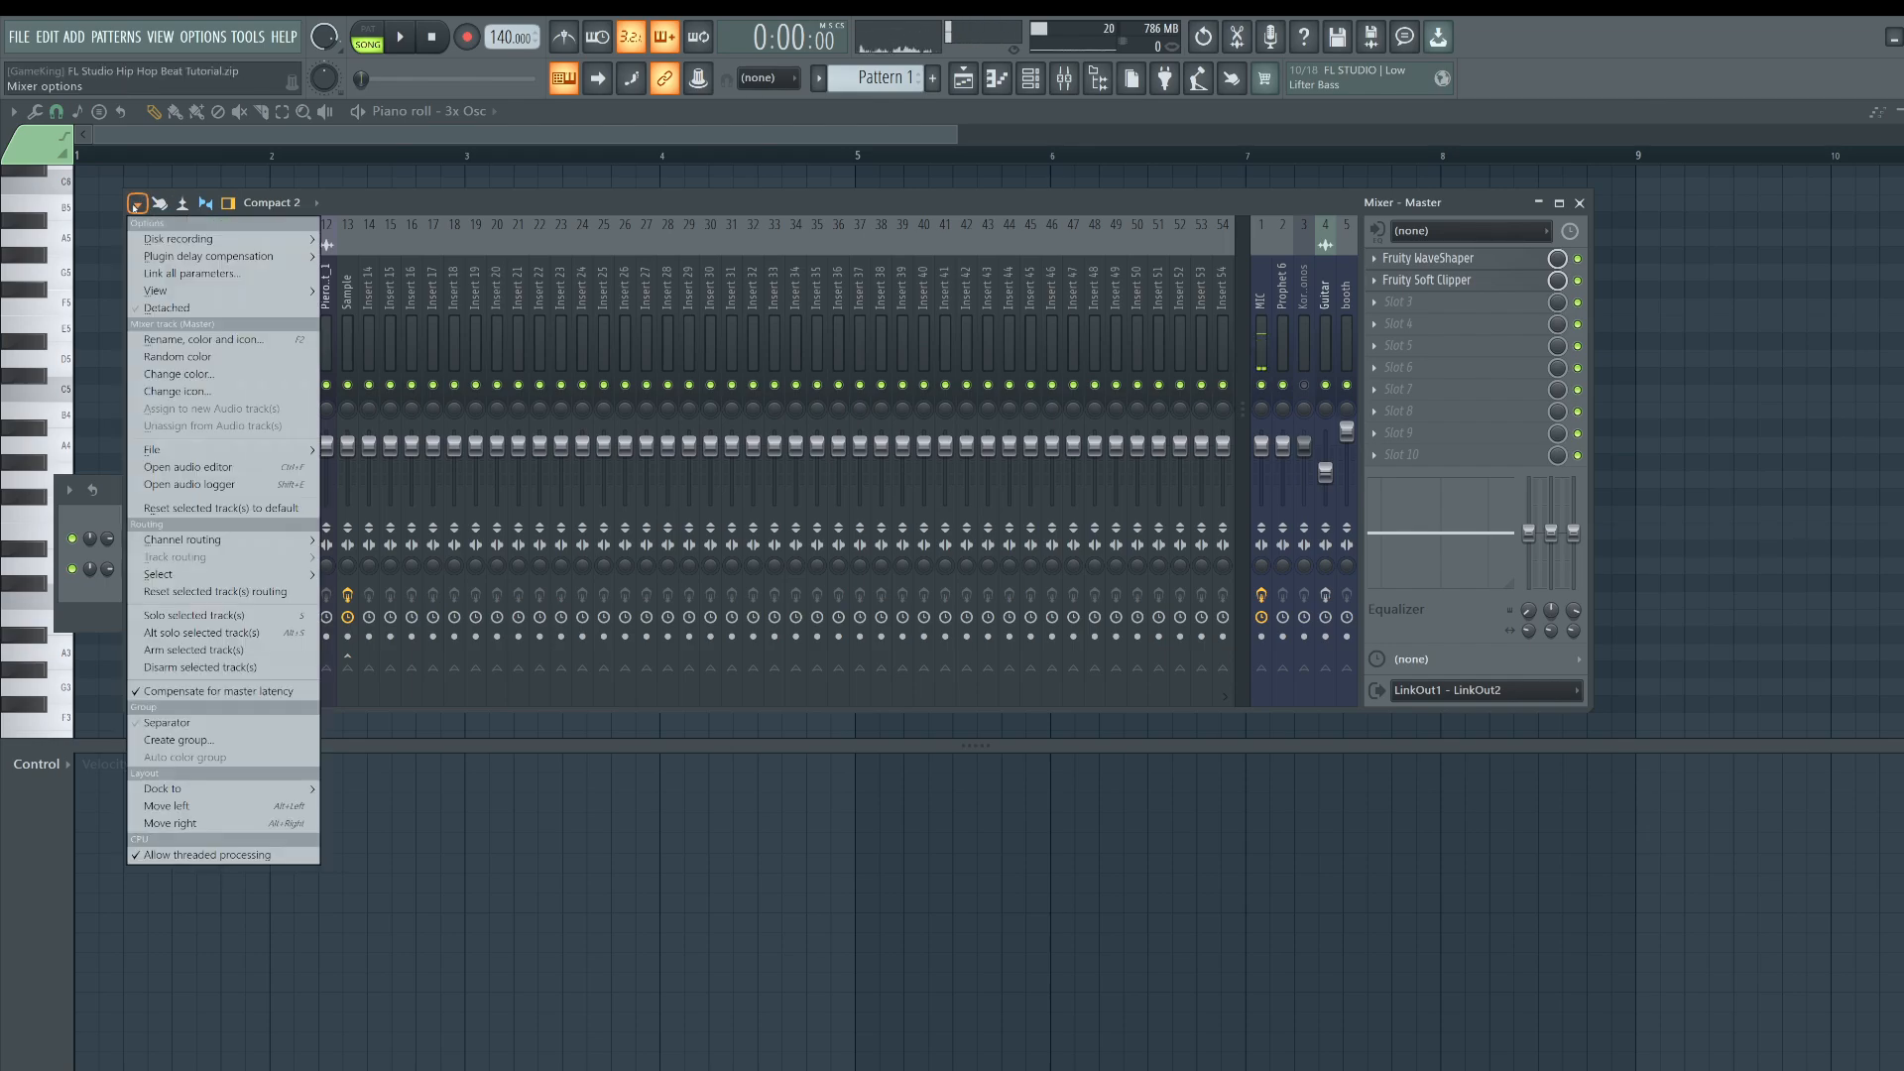
{"action": "mouse_move", "coordinate": [248, 256]}
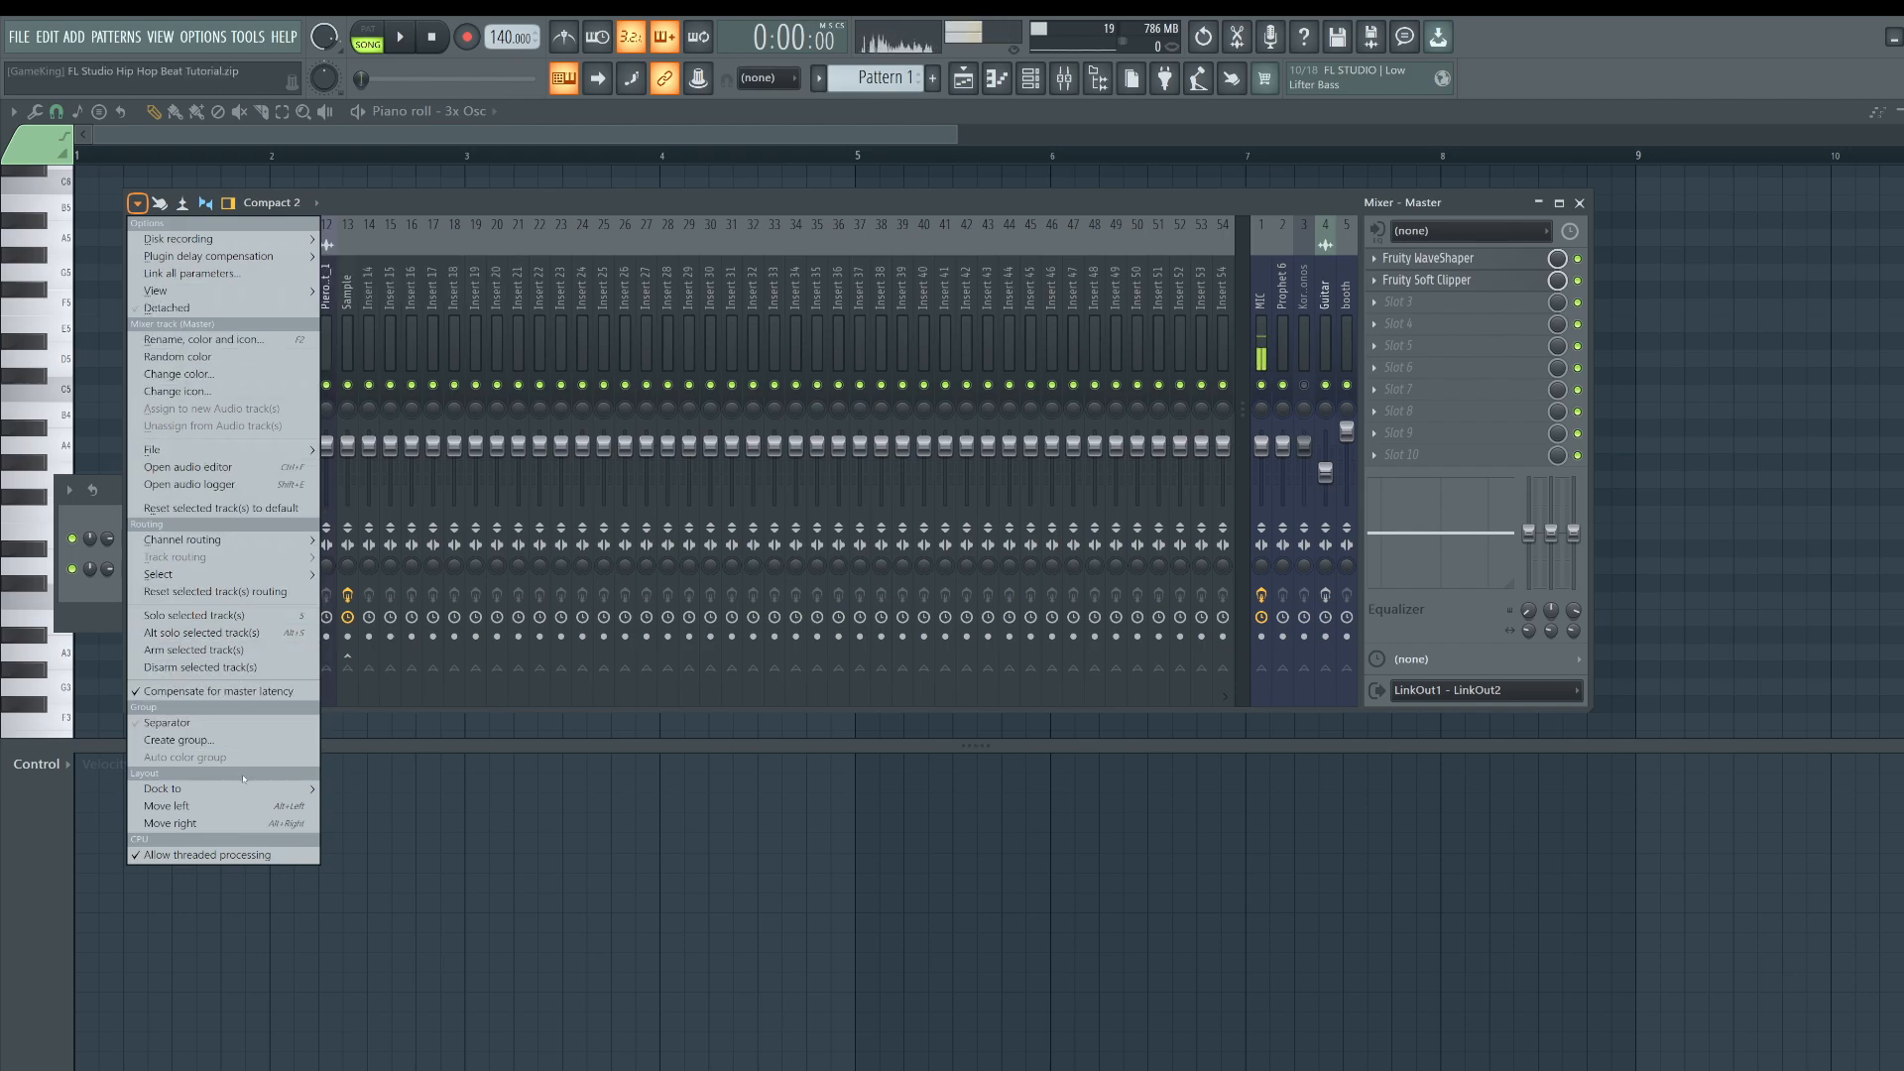
{"action": "left_click", "coordinate": [992, 269]}
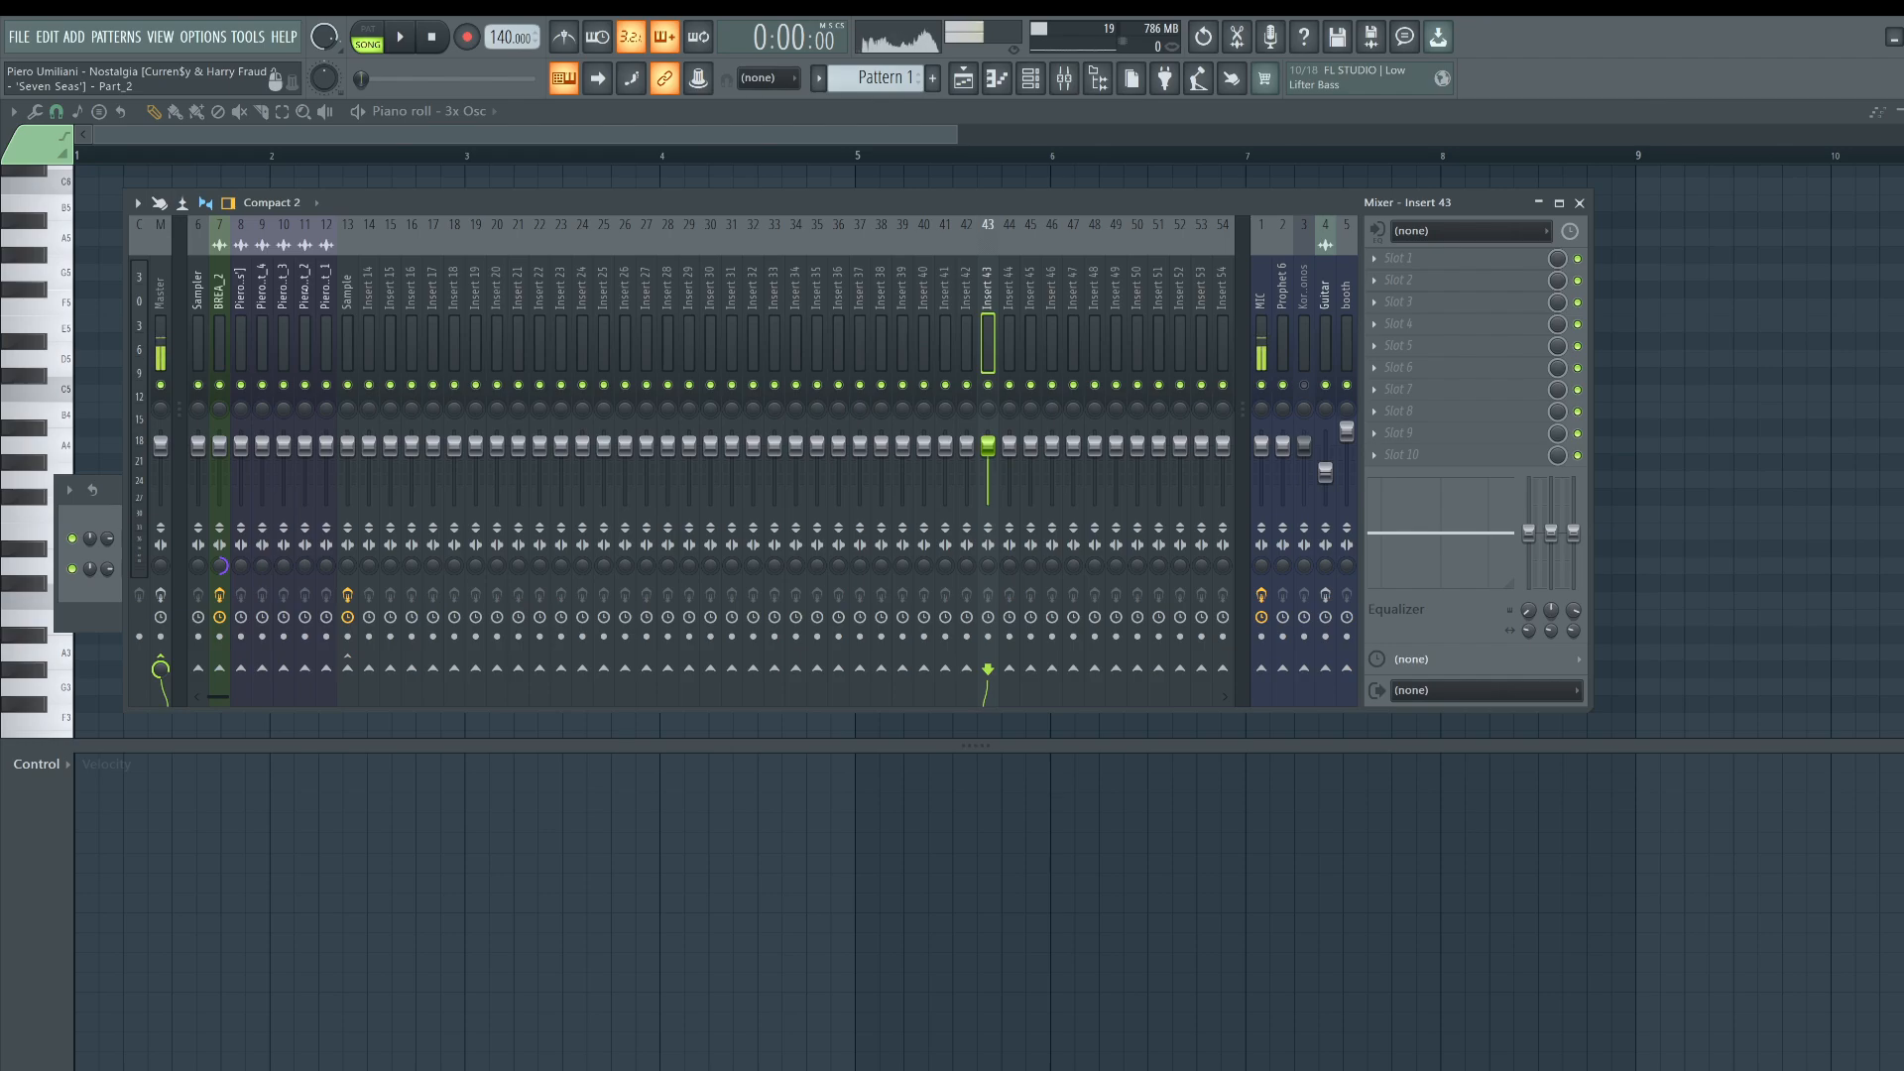
- Select different mixer tracks to view their effect slots and routing, ending on the Master track
{"action": "left_click", "coordinate": [327, 288]}
{"action": "left_click", "coordinate": [412, 288]}
{"action": "left_click", "coordinate": [326, 287]}
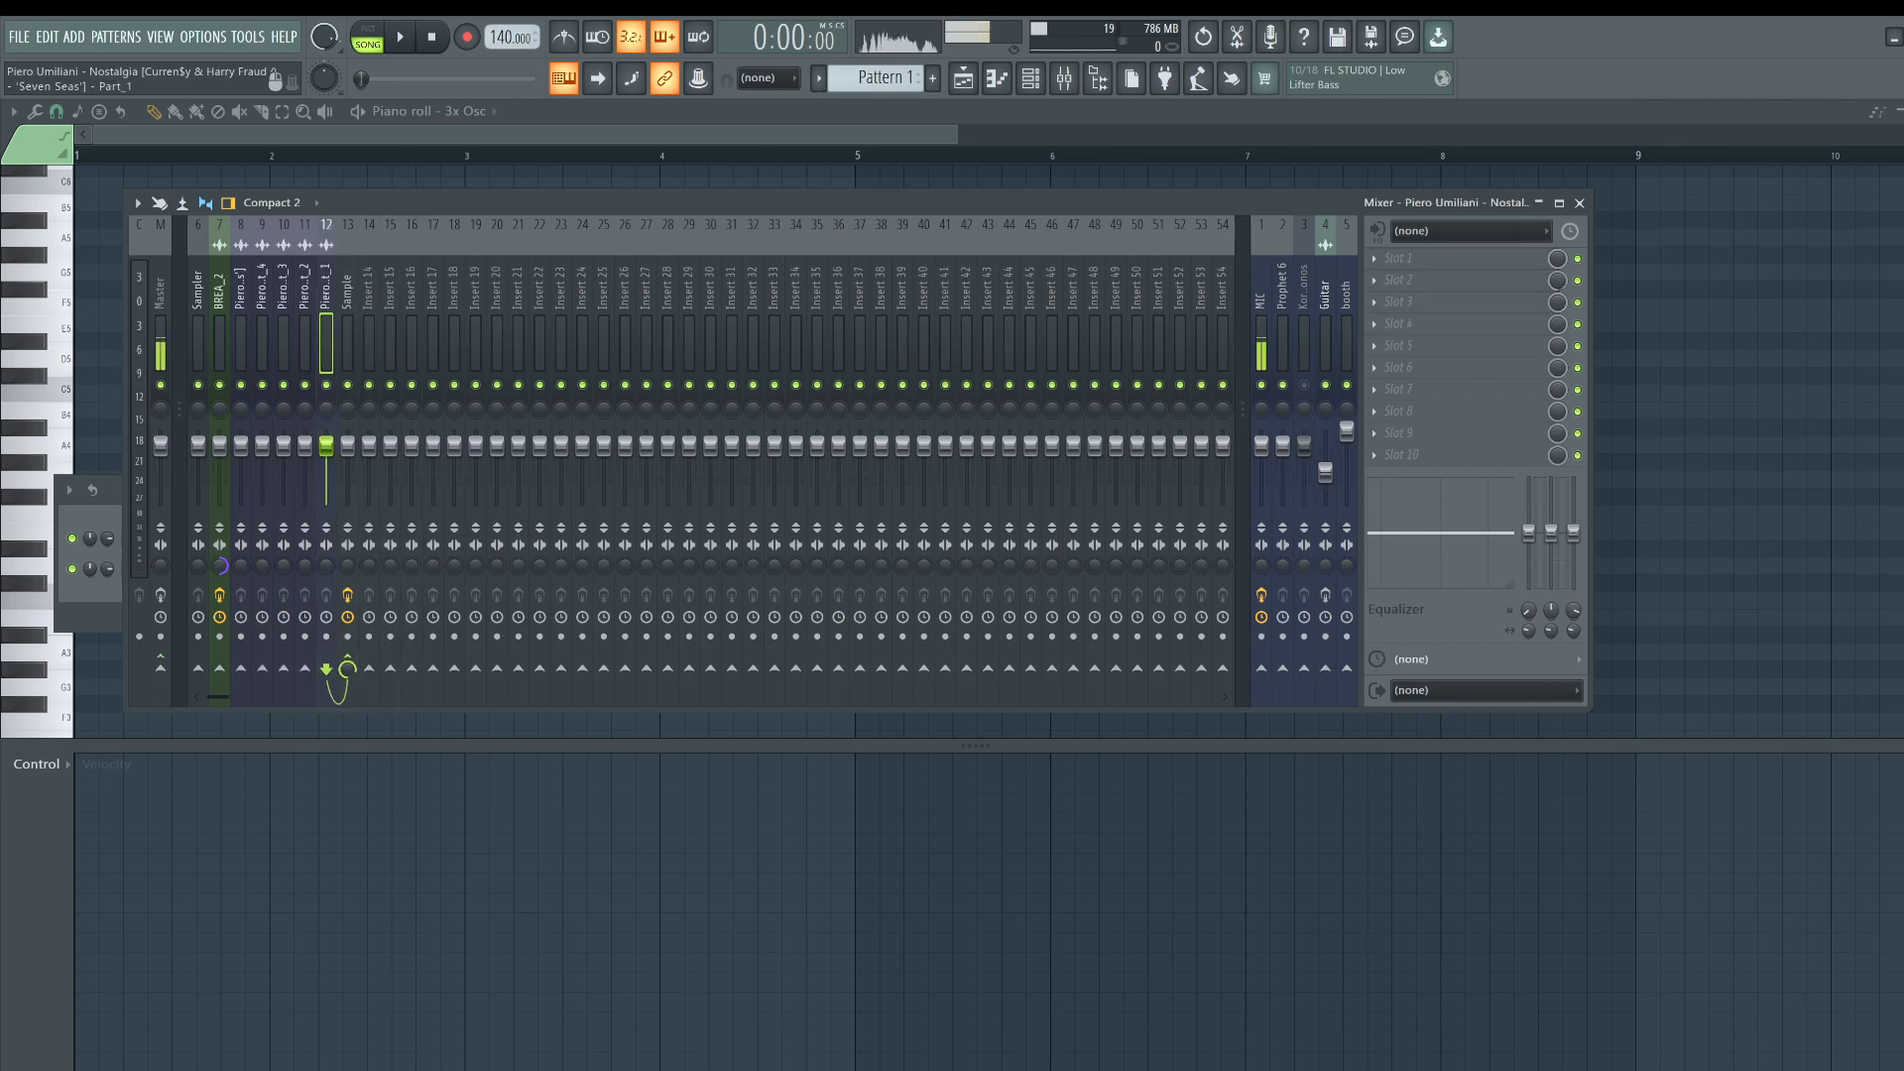
{"action": "left_click", "coordinate": [412, 287]}
{"action": "left_click_drag", "start_coordinate": [348, 294], "coordinate": [162, 278]}
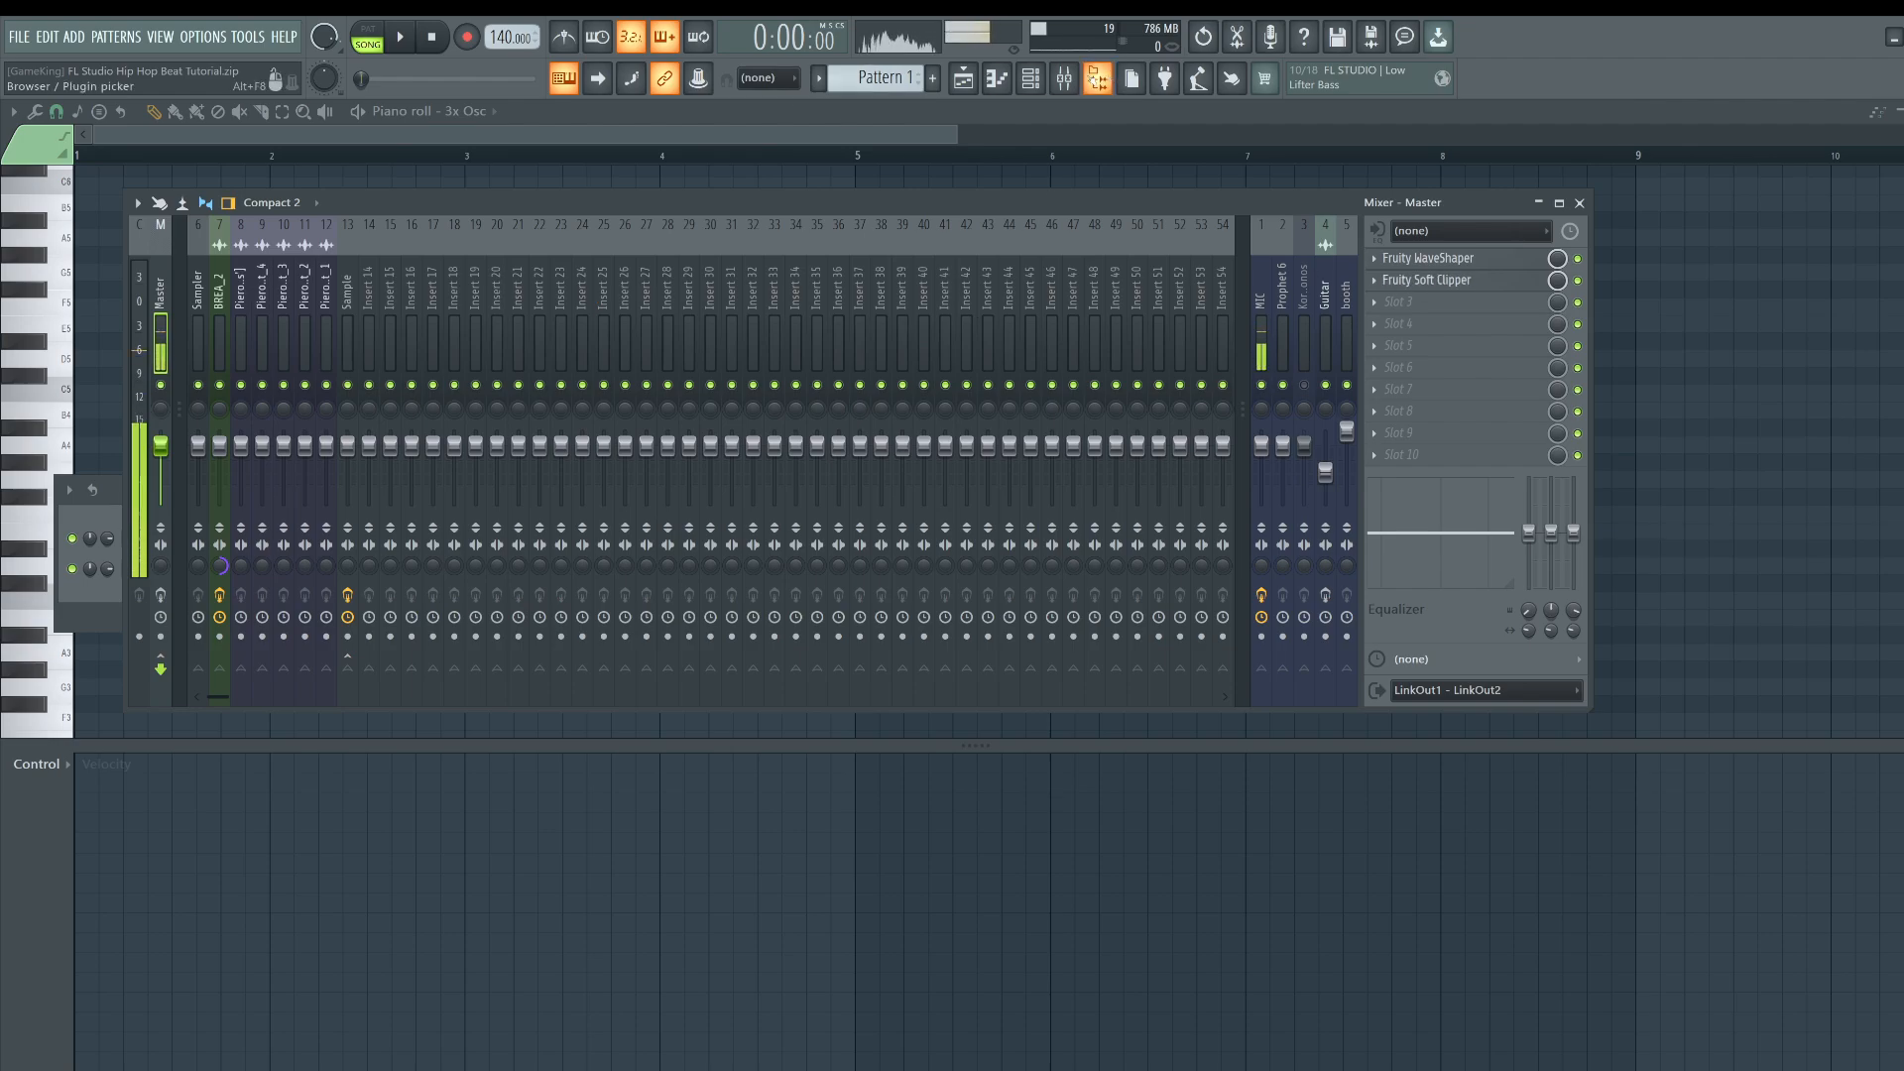
- Show the browser and review its options and the list of sound folders
{"action": "left_click", "coordinate": [276, 79]}
{"action": "left_click", "coordinate": [11, 111]}
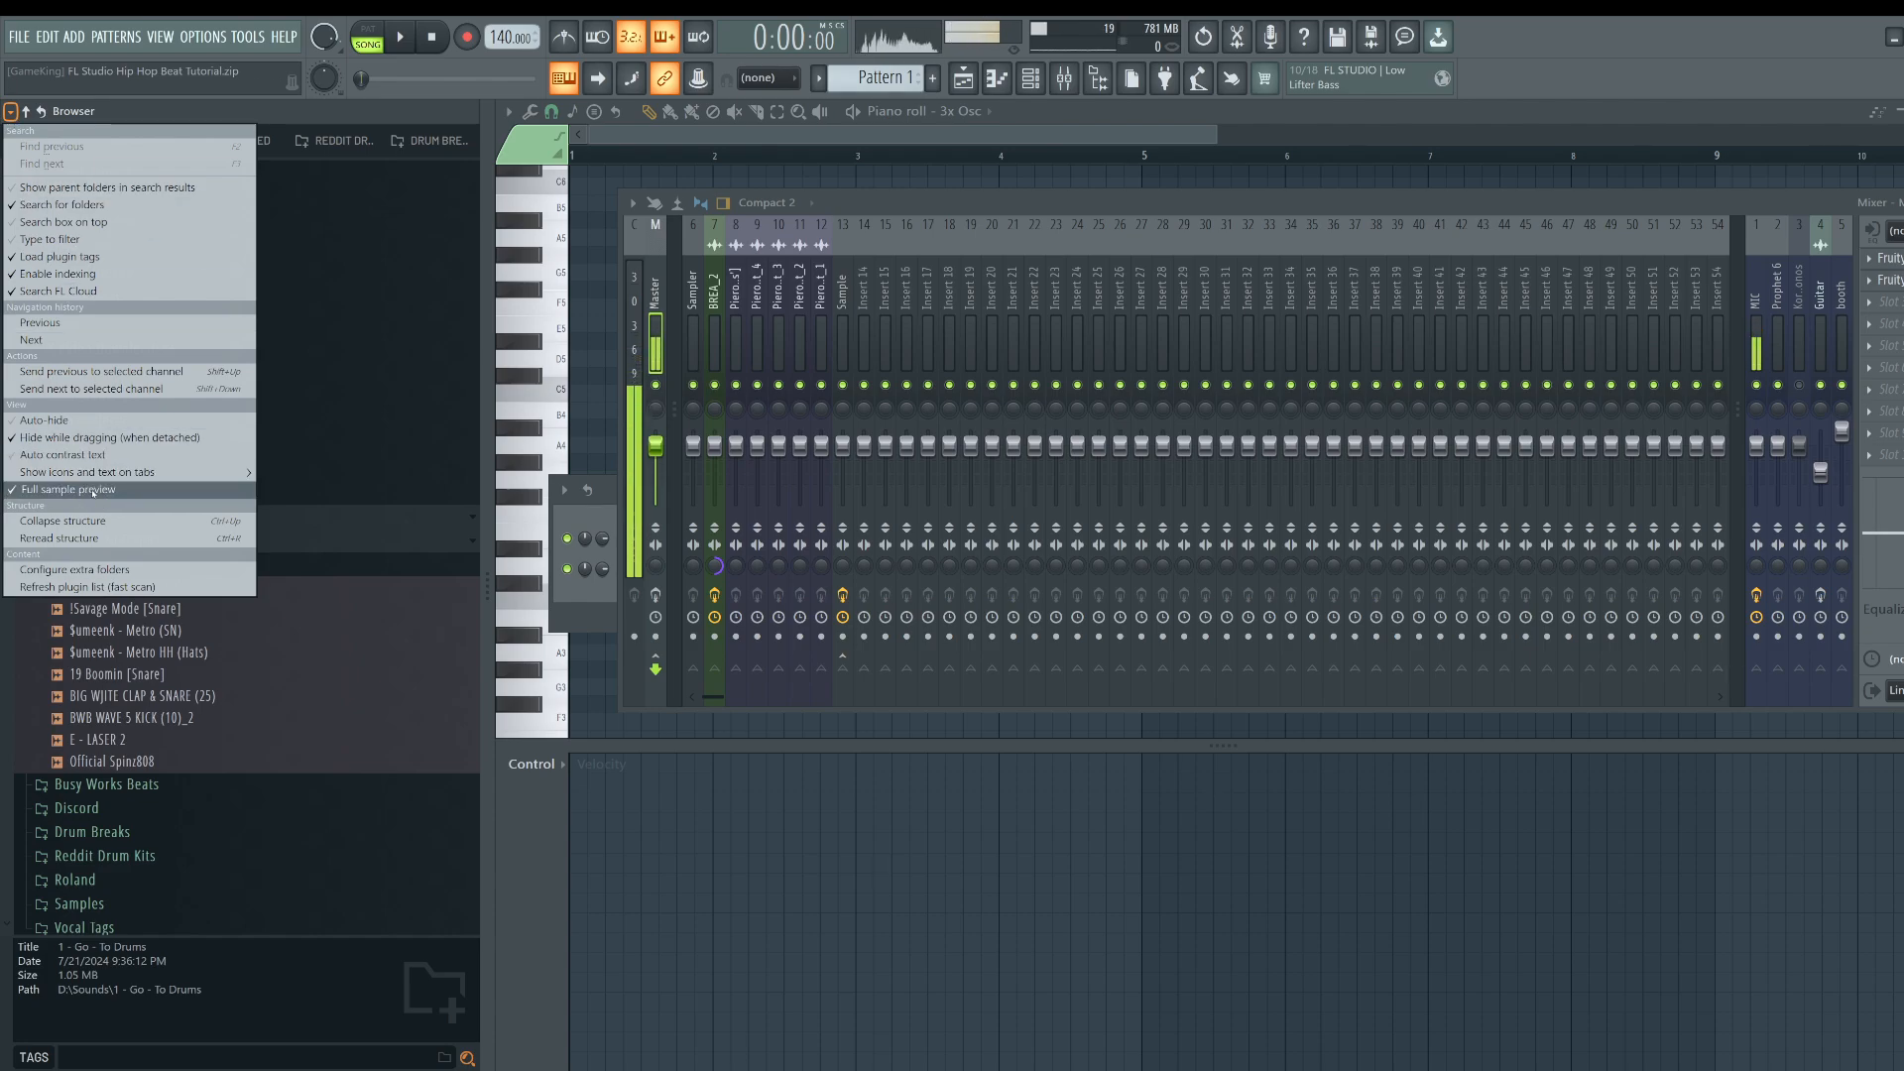
{"action": "left_click", "coordinate": [295, 120]}
{"action": "scroll", "coordinate": [186, 492], "scroll_direction": "down", "scroll_amount": 5}
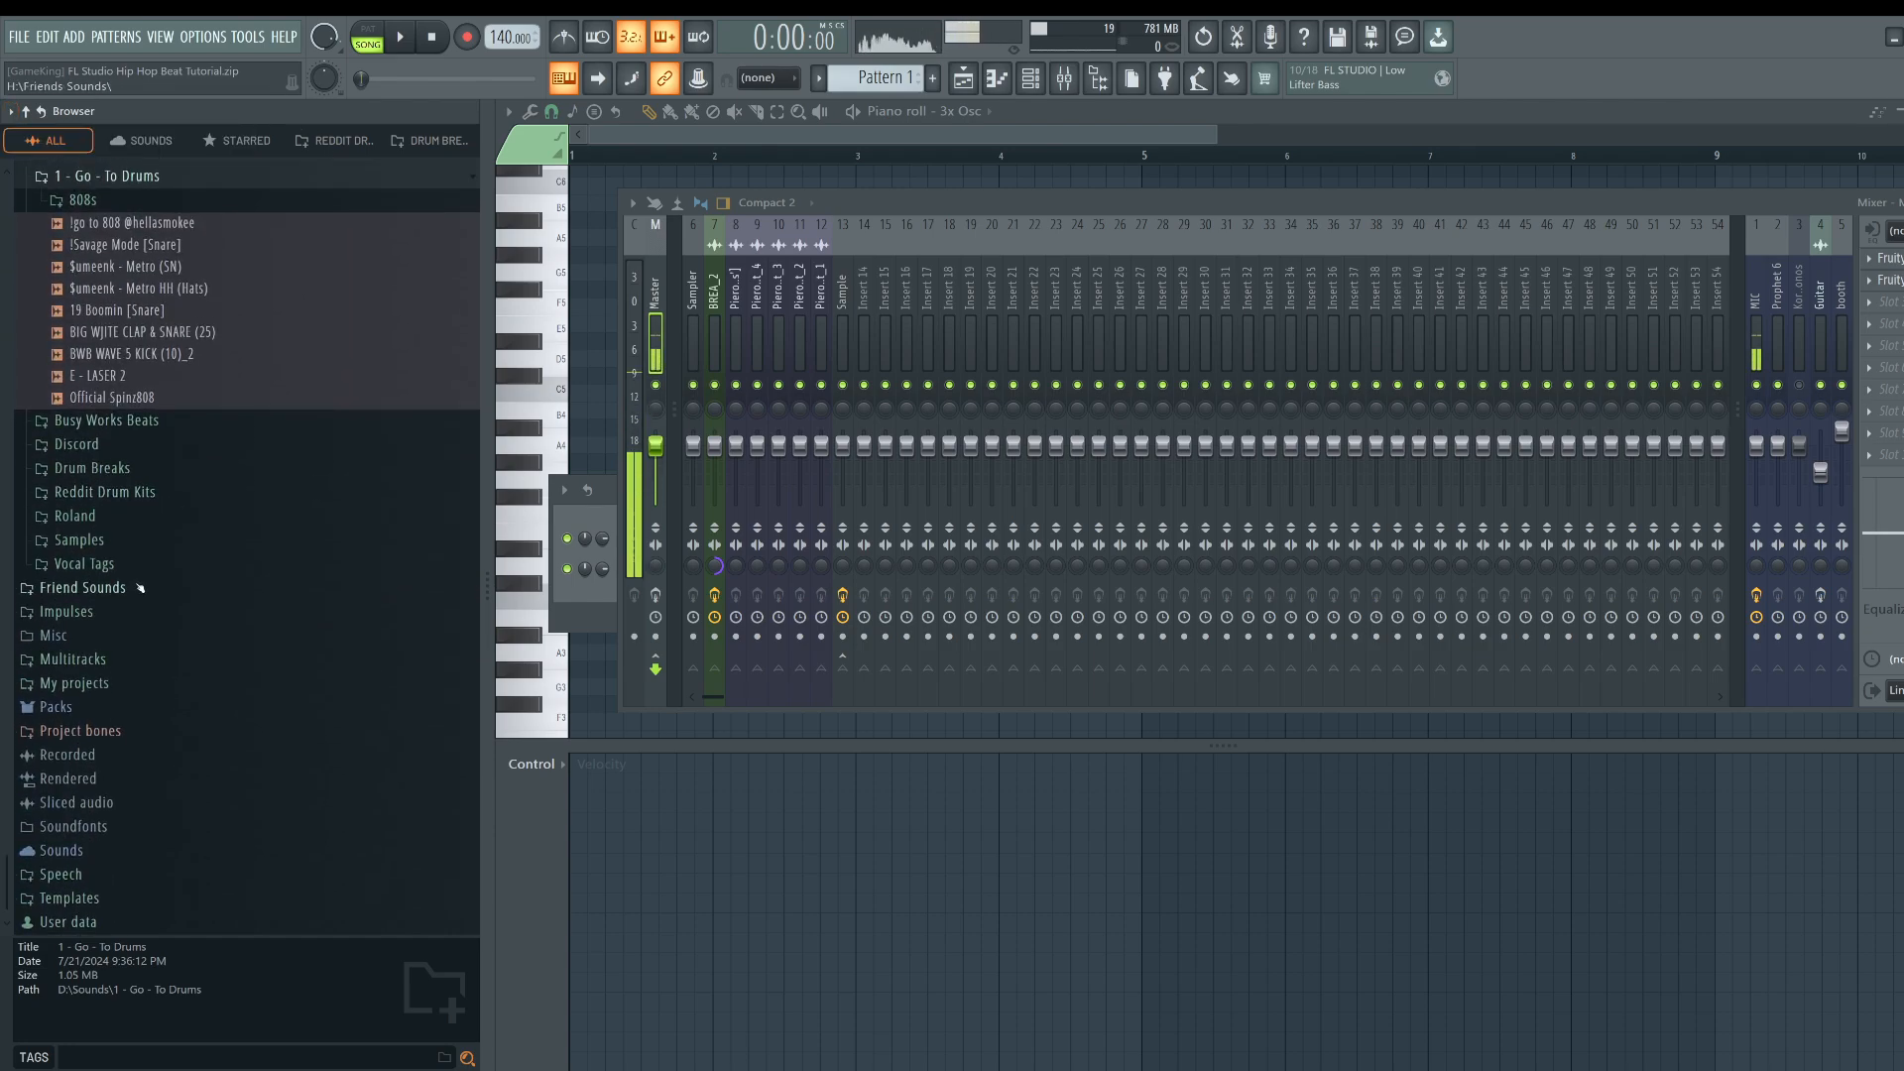
{"action": "scroll", "coordinate": [173, 556], "scroll_direction": "up", "scroll_amount": 5}
{"action": "left_click", "coordinate": [10, 111]}
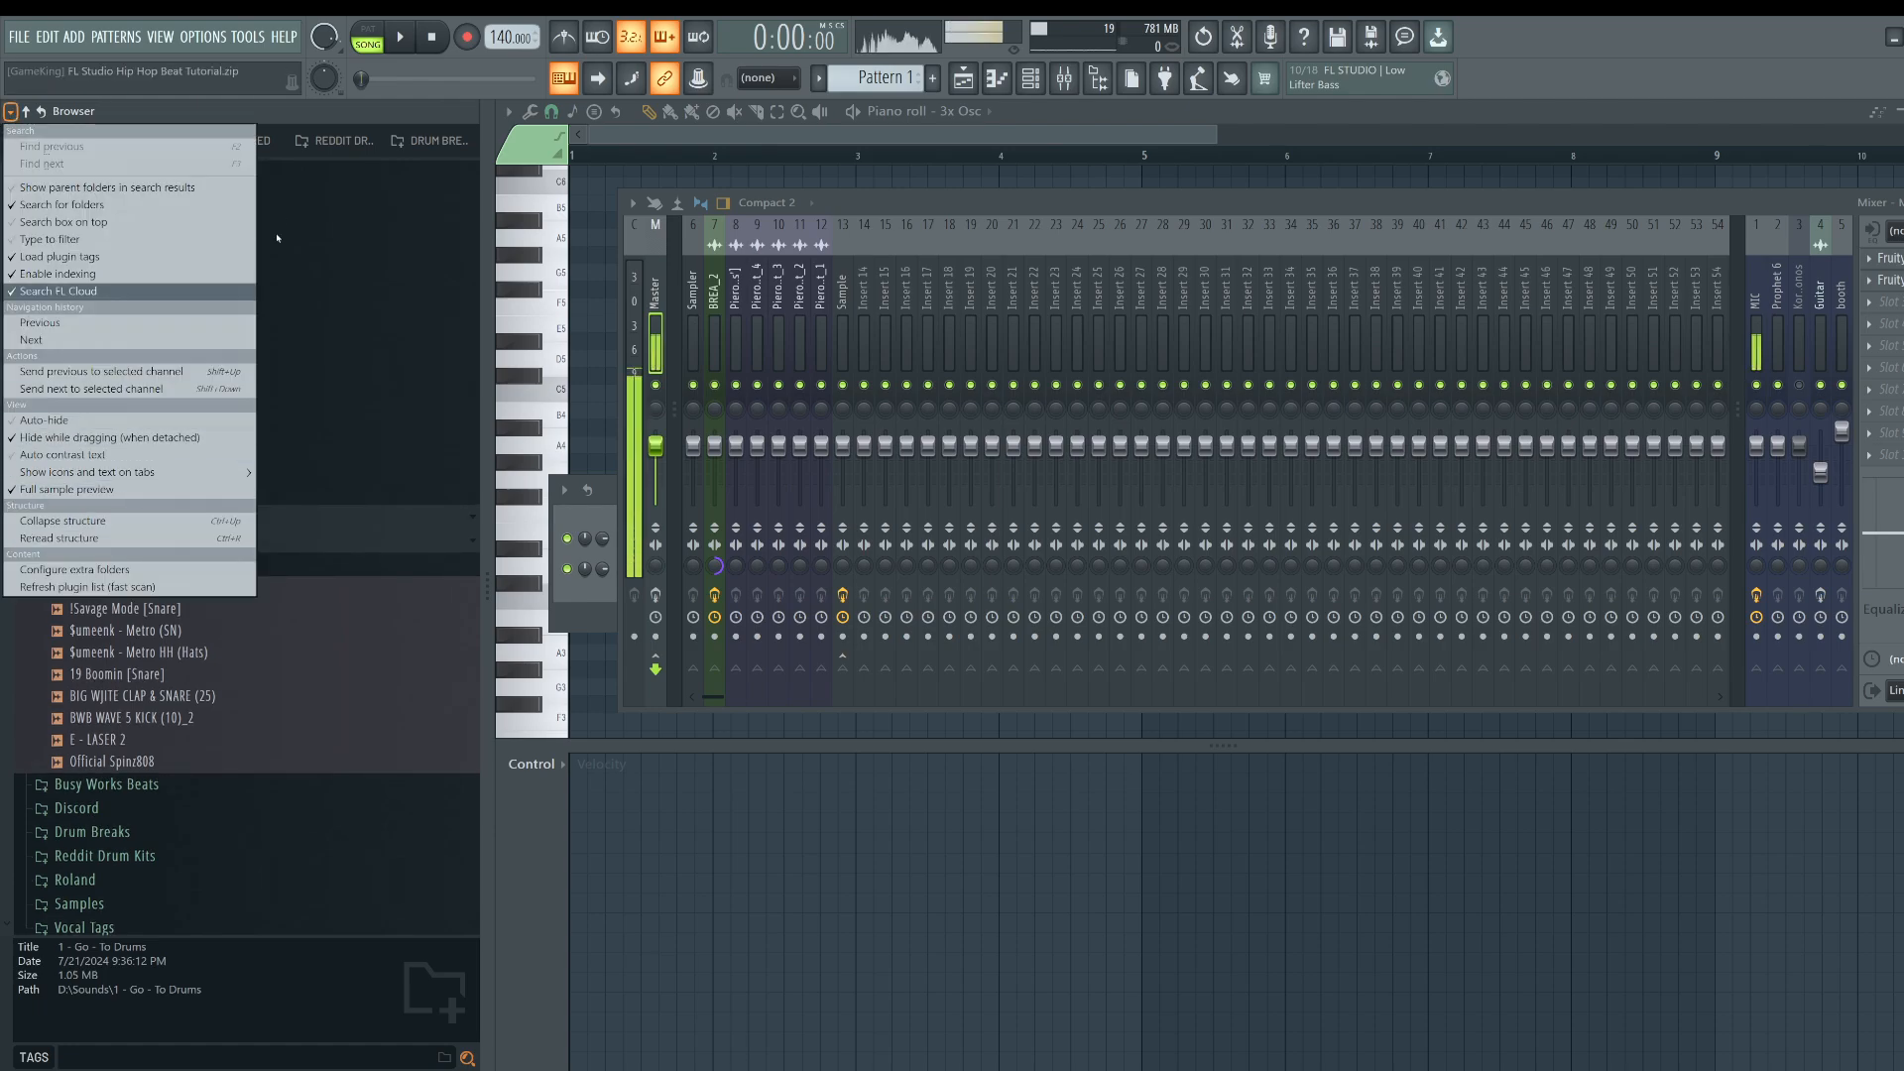
{"action": "left_click", "coordinate": [279, 237]}
{"action": "scroll", "coordinate": [125, 579], "scroll_direction": "down", "scroll_amount": 5}
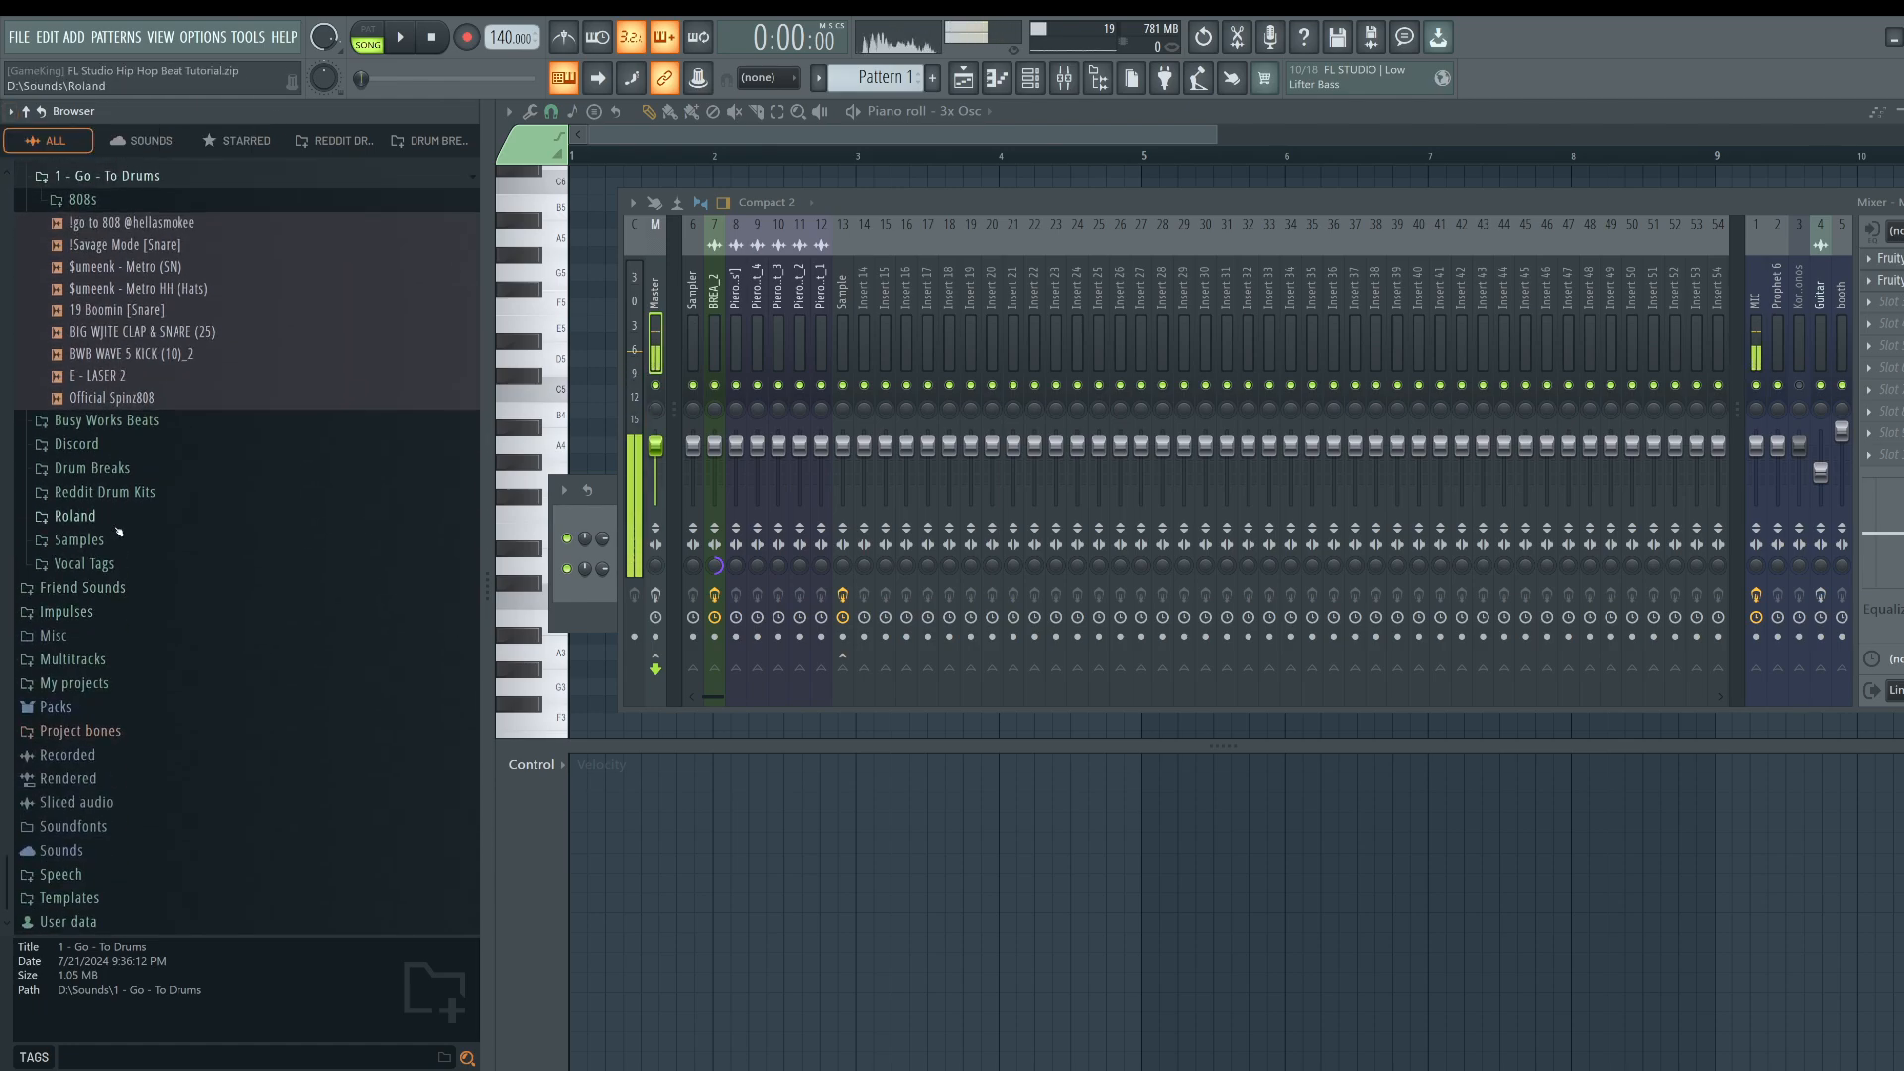
- Expand the Samples folder in the browser, look into its 4k downloader subfolder and collapse that subfolder again
{"action": "left_click", "coordinate": [79, 542]}
{"action": "scroll", "coordinate": [125, 544], "scroll_direction": "down", "scroll_amount": 5}
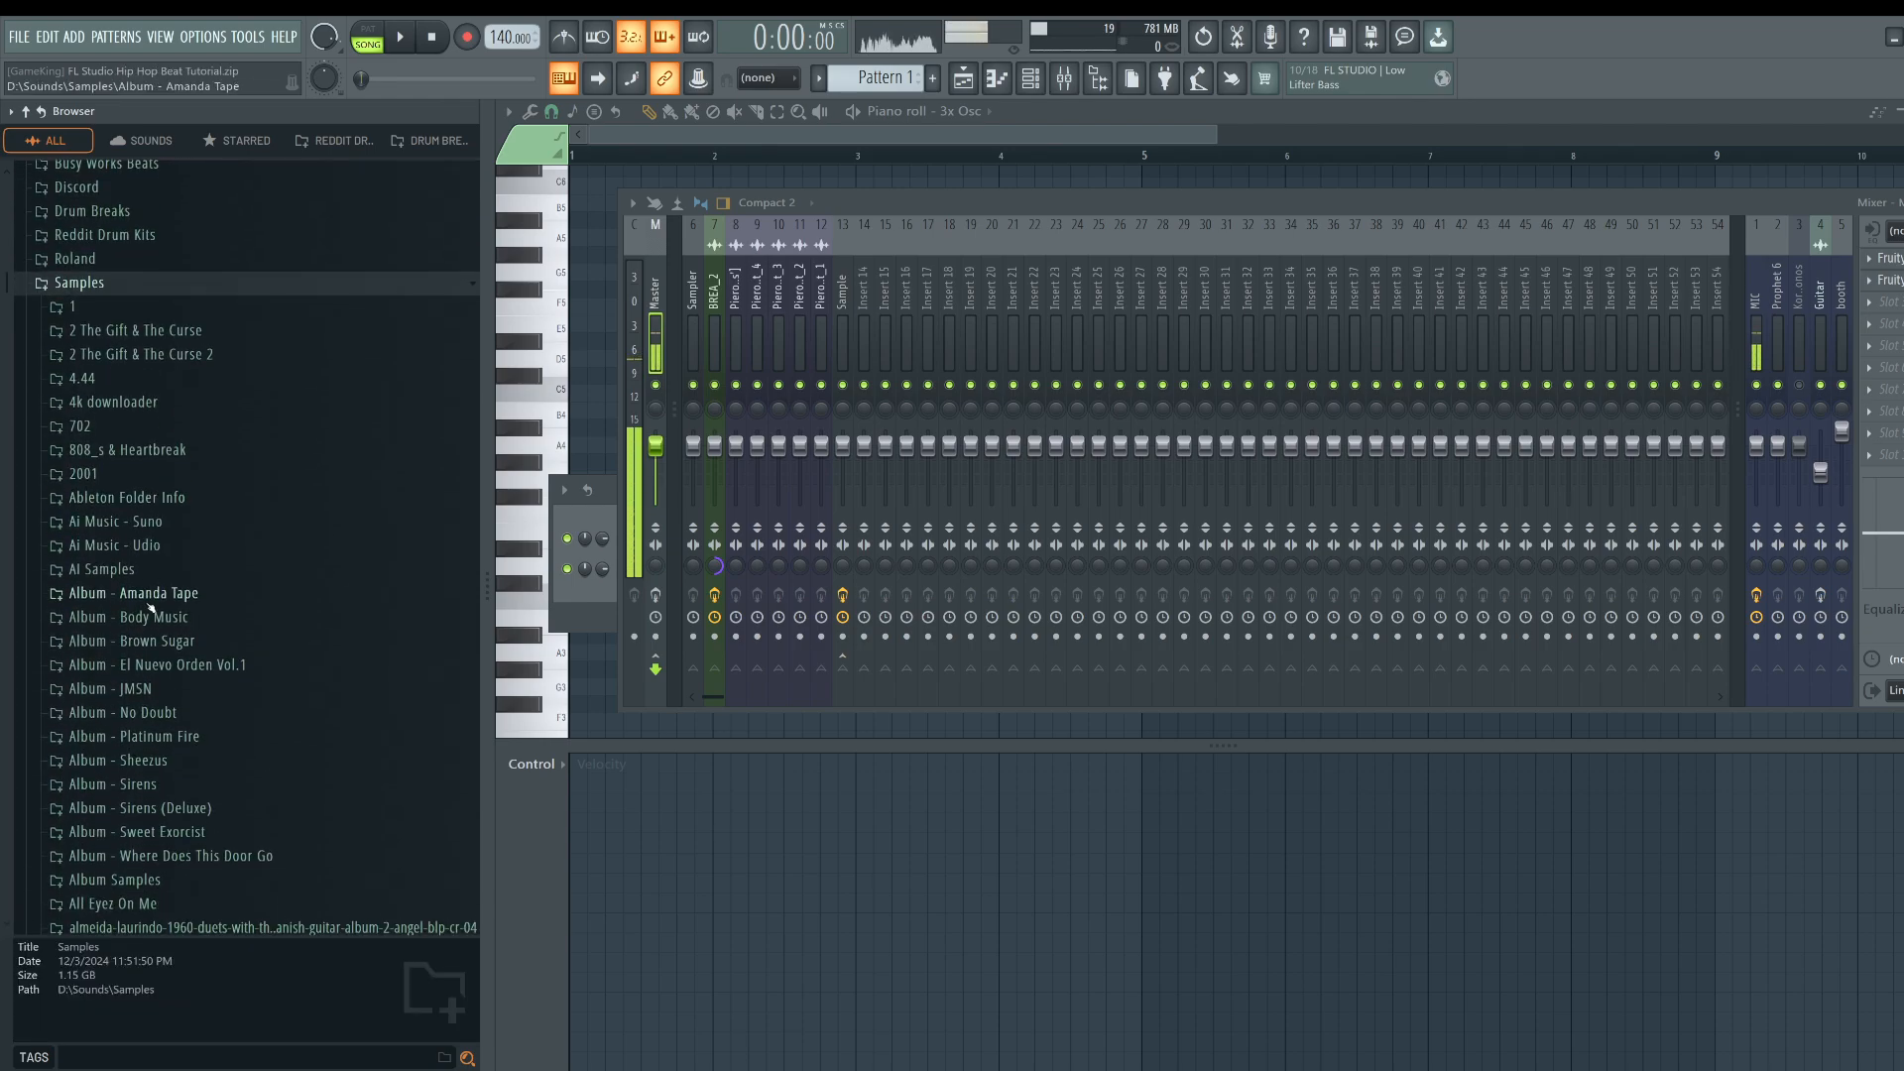
{"action": "left_click", "coordinate": [129, 398]}
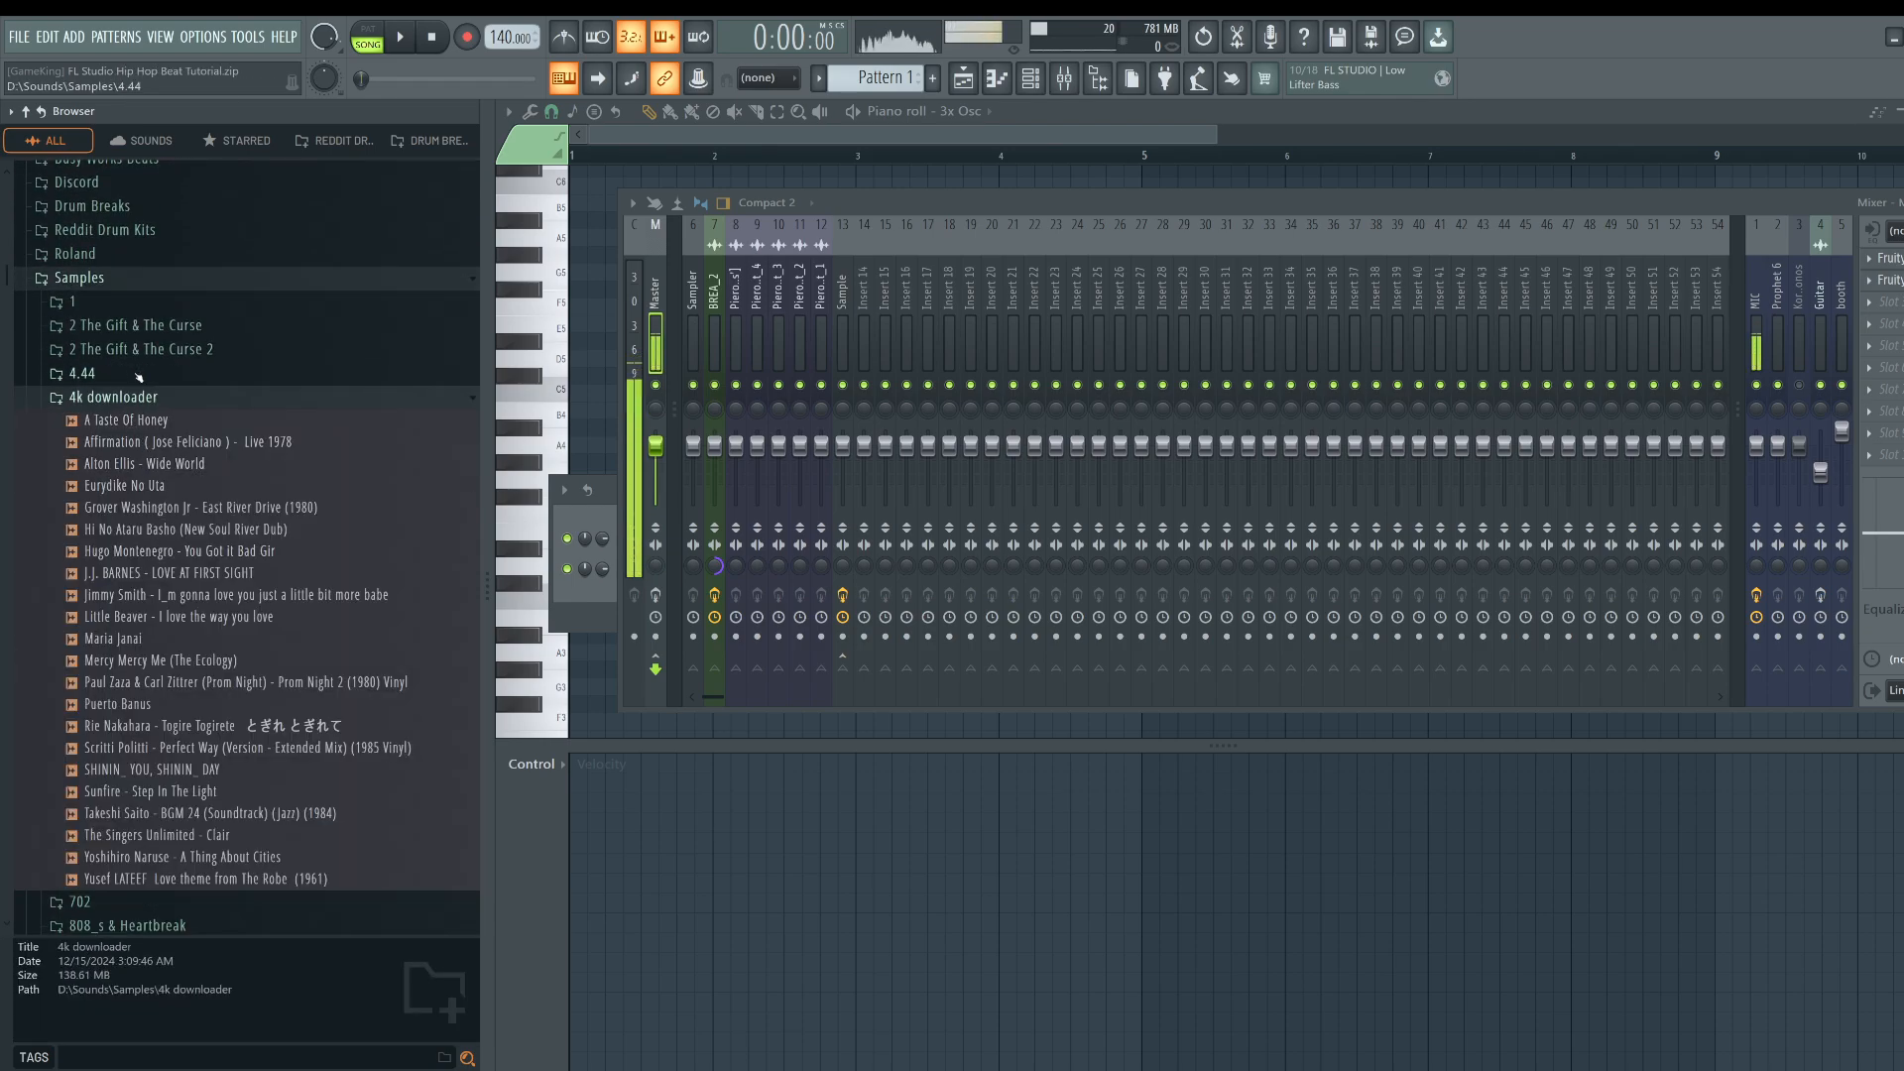
{"action": "left_click", "coordinate": [134, 397]}
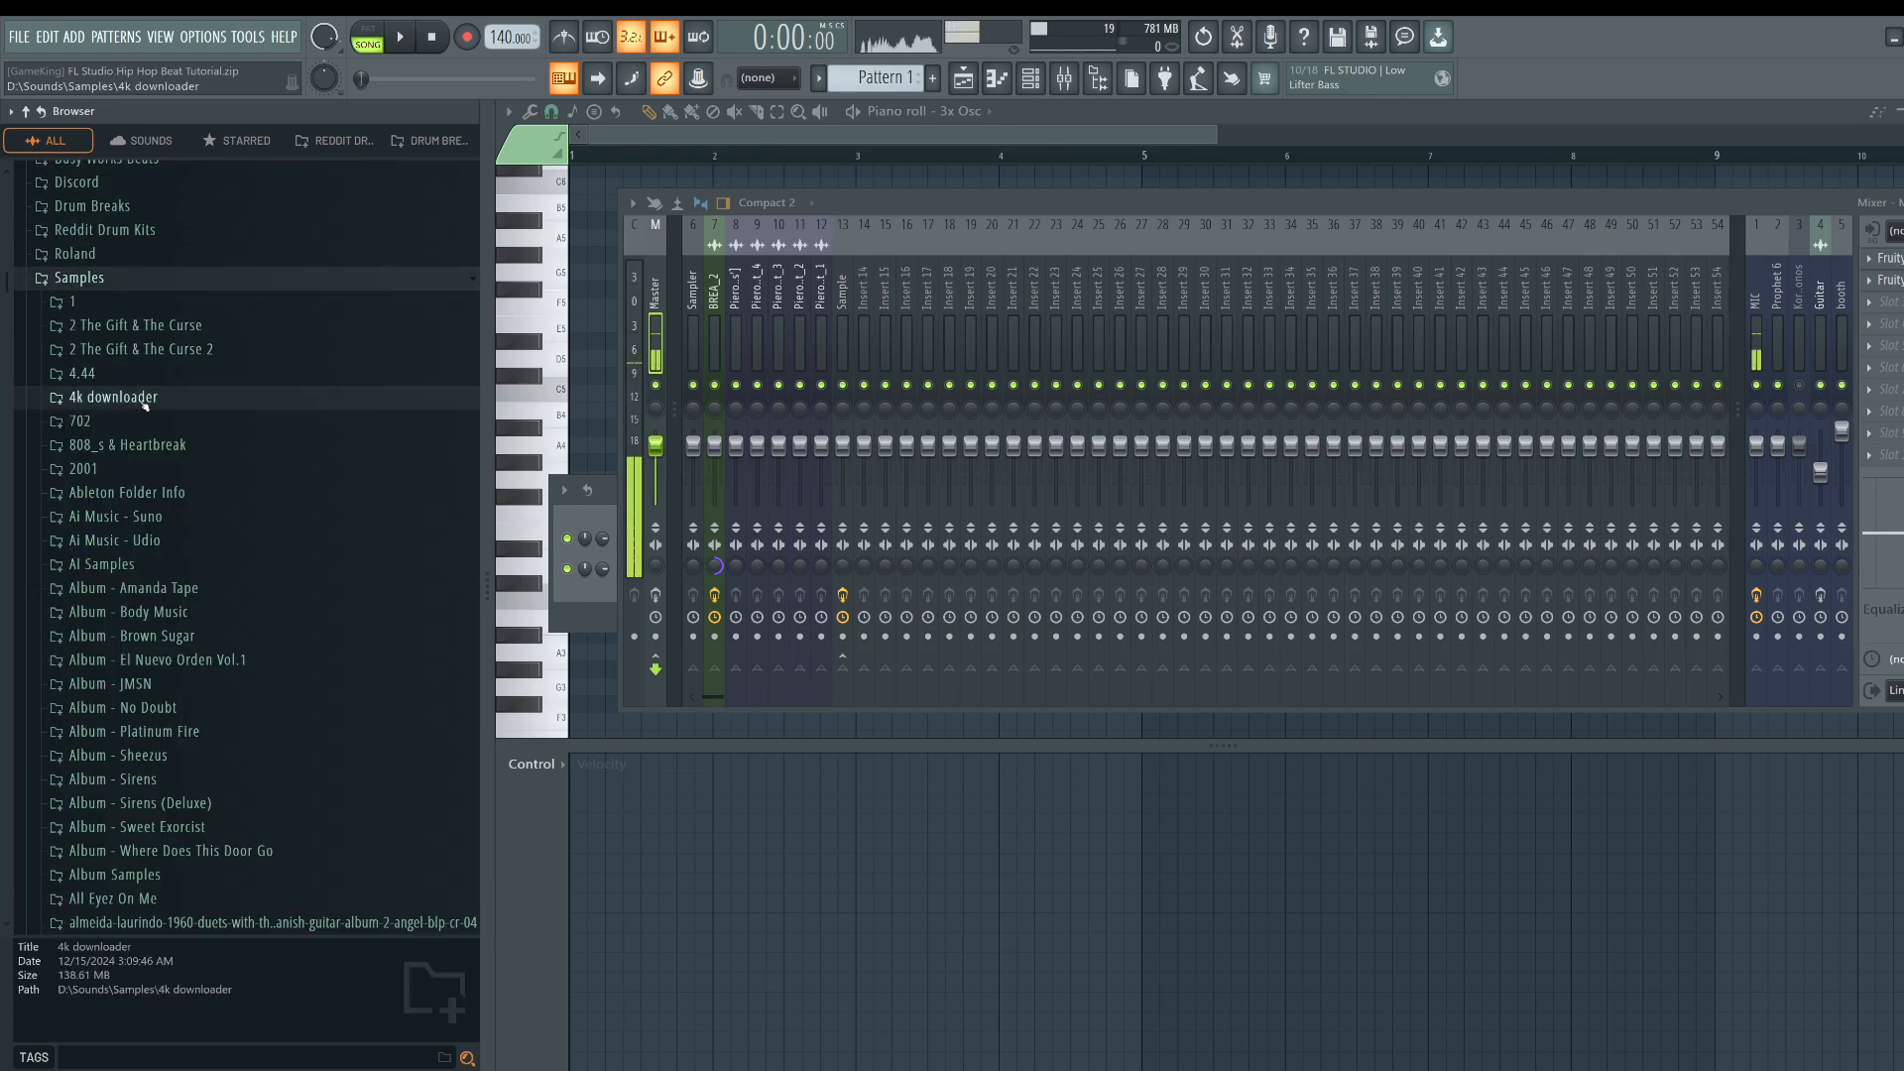
- Expand the Ai Music - Suno folder and preview the Mayer Hawthorne 1 and Lost in the Now samples
{"action": "left_click", "coordinate": [134, 517]}
{"action": "left_click", "coordinate": [125, 569]}
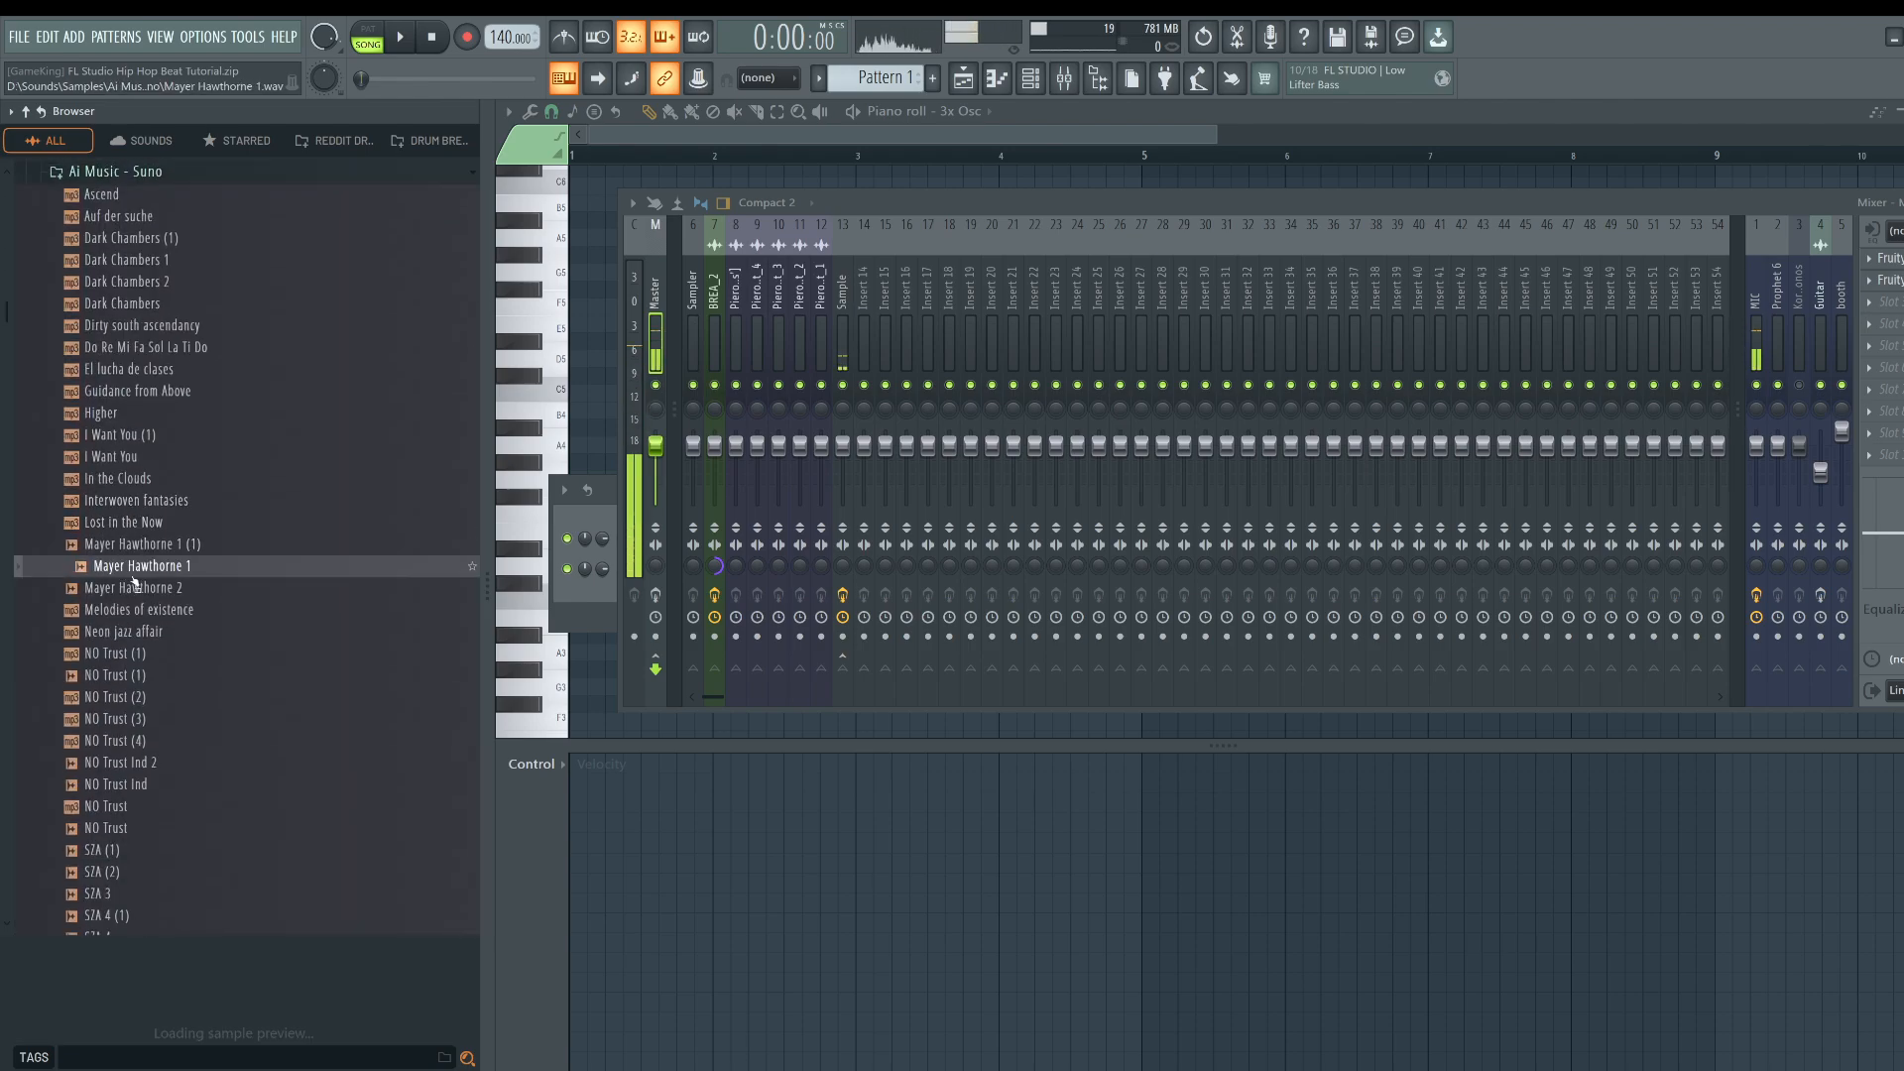
{"action": "left_click", "coordinate": [130, 528]}
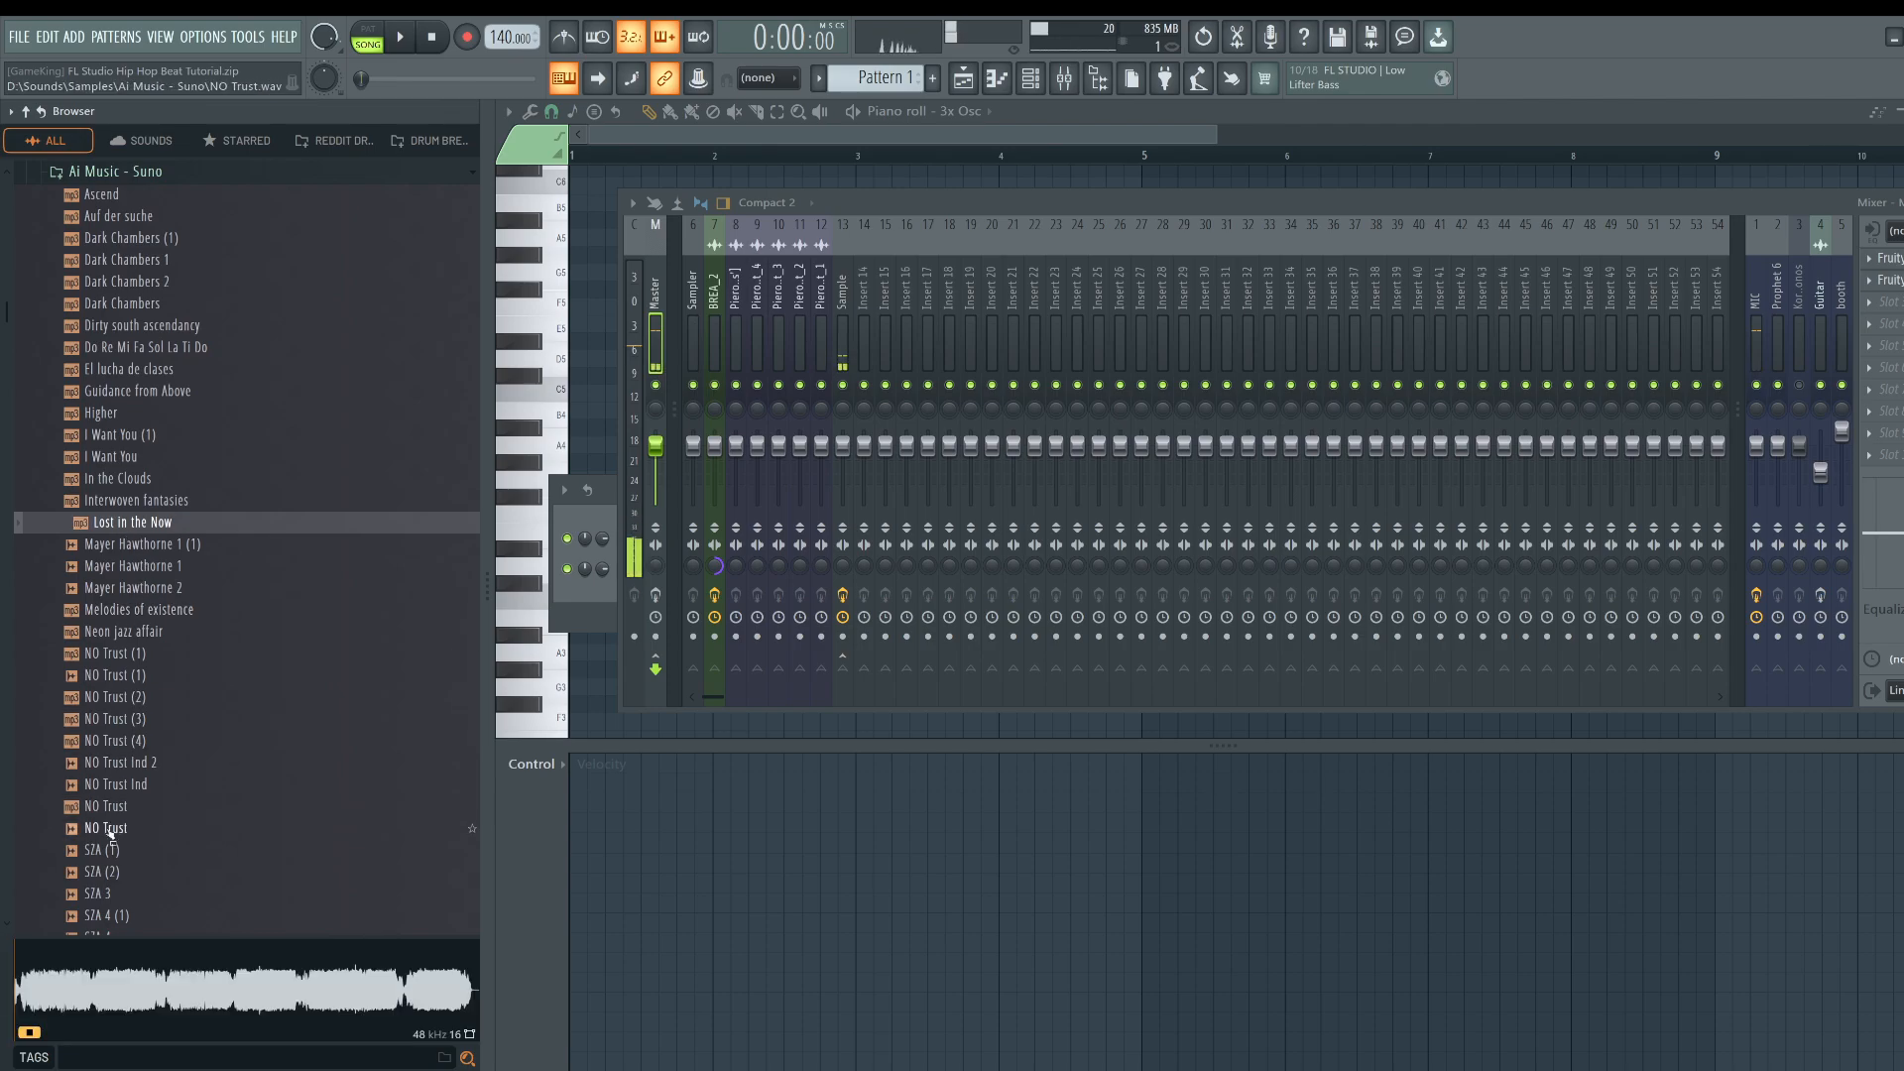
- Audition the Lost in the Now sample from several points along its preview waveform
{"action": "left_click", "coordinate": [82, 982]}
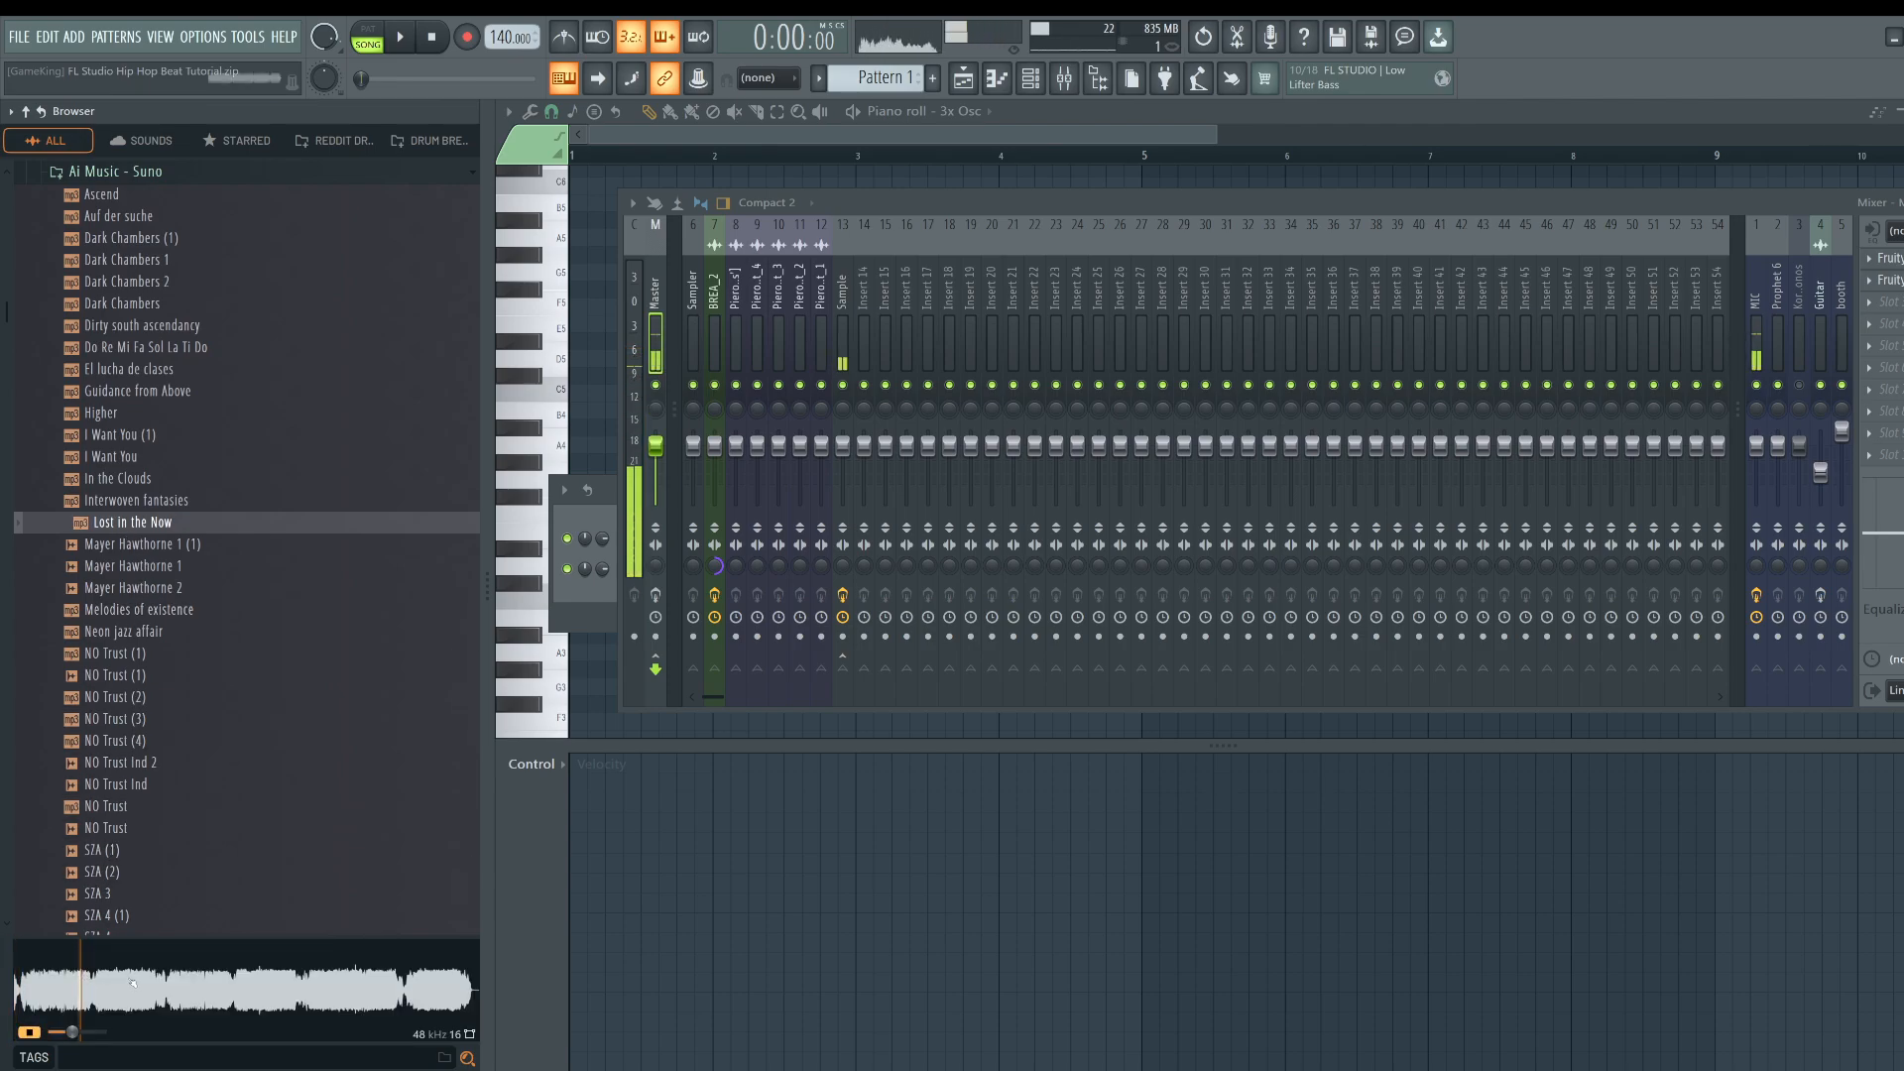
{"action": "left_click", "coordinate": [132, 984]}
{"action": "left_click", "coordinate": [239, 988]}
{"action": "left_click", "coordinate": [277, 988]}
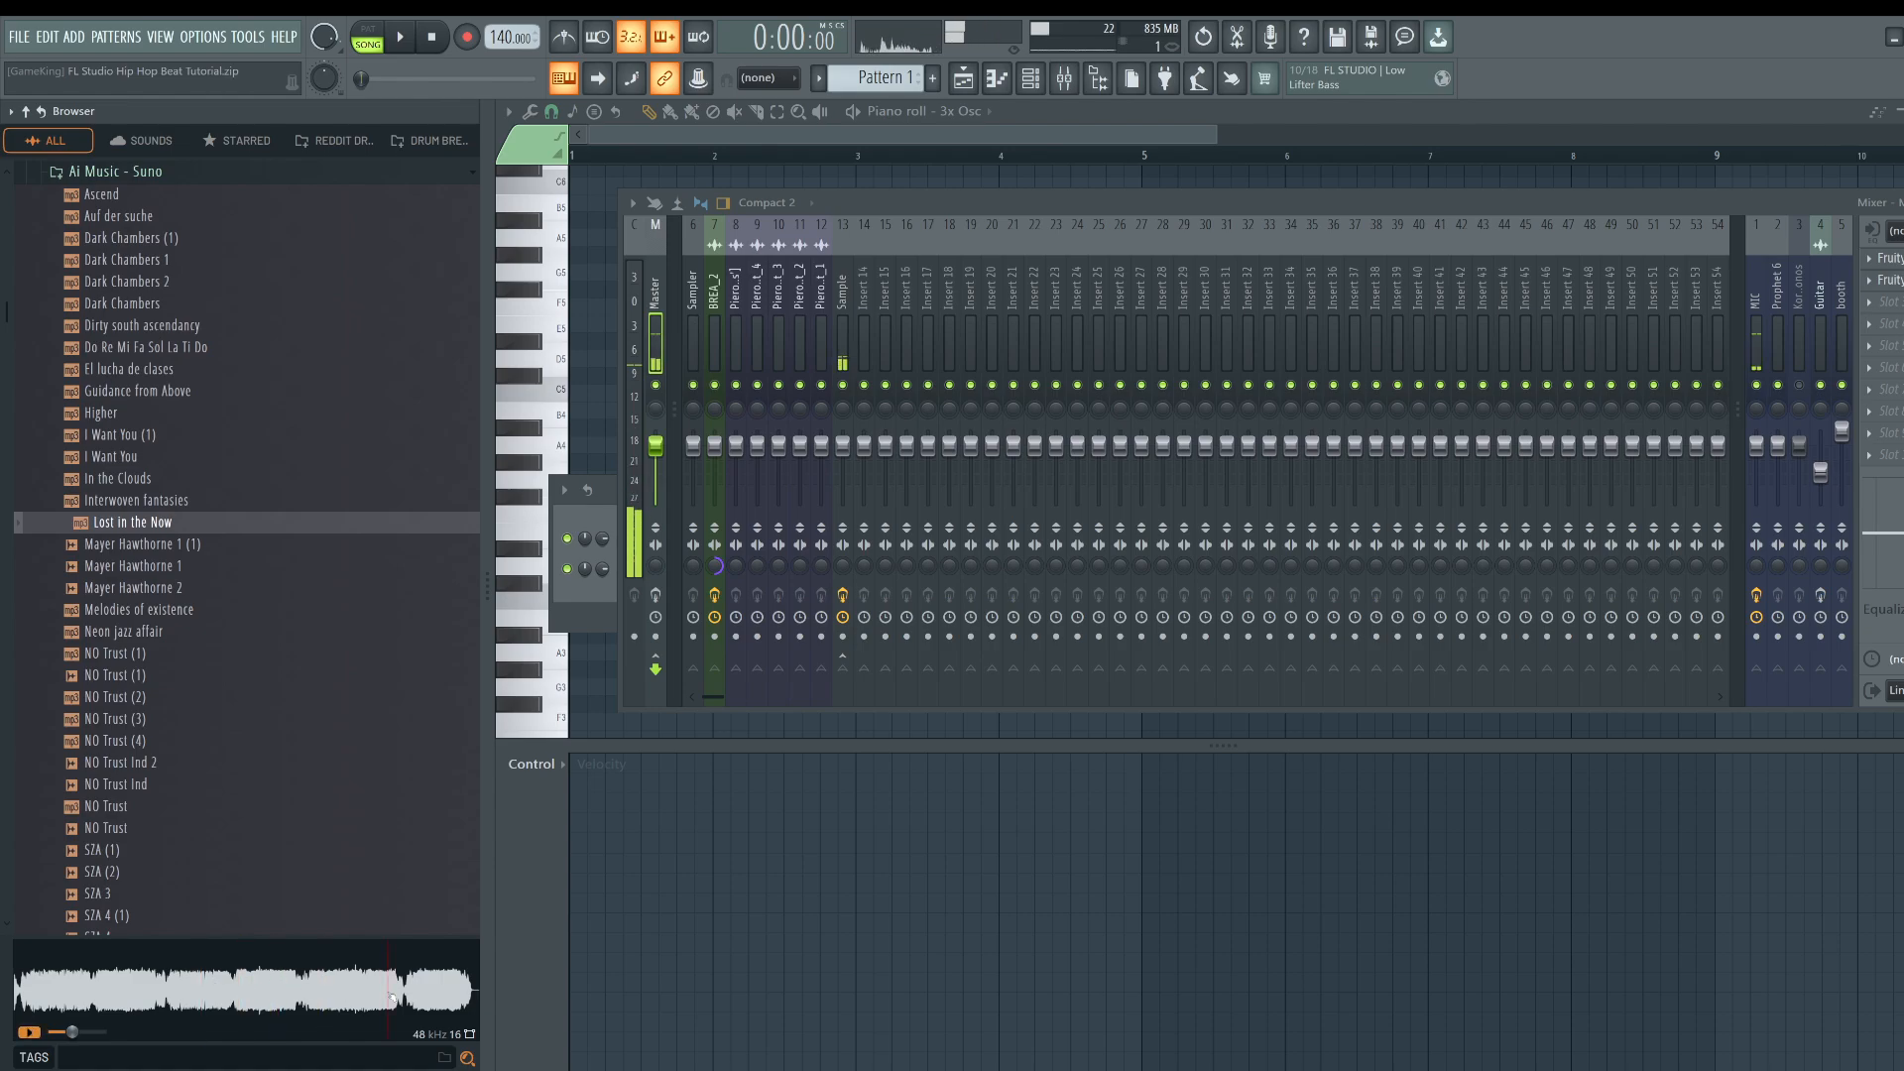
- Raise the browser's sample preview volume and audition the opening and other sections of Lost in the Now
{"action": "left_click", "coordinate": [388, 989]}
{"action": "left_click_drag", "start_coordinate": [76, 1032], "coordinate": [94, 1032]}
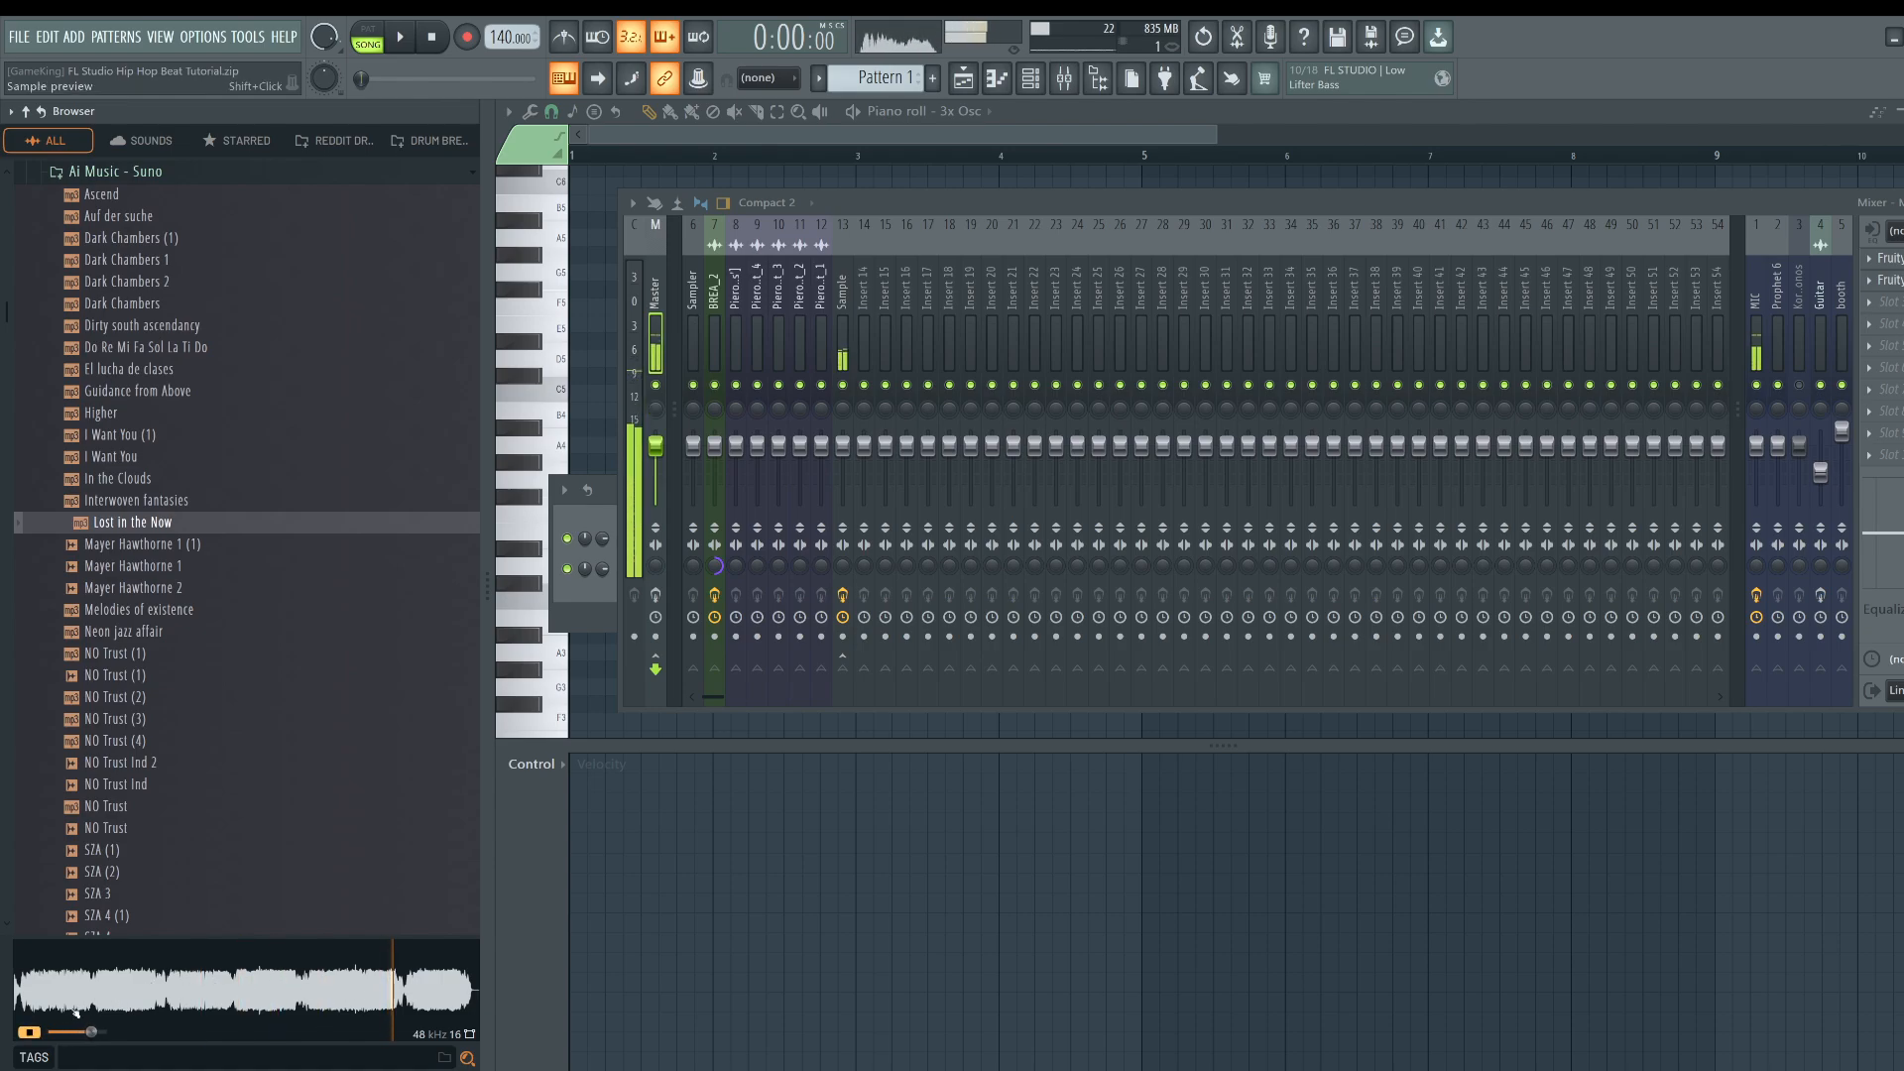
{"action": "left_click", "coordinate": [23, 992]}
{"action": "left_click", "coordinate": [68, 986]}
{"action": "left_click", "coordinate": [129, 982]}
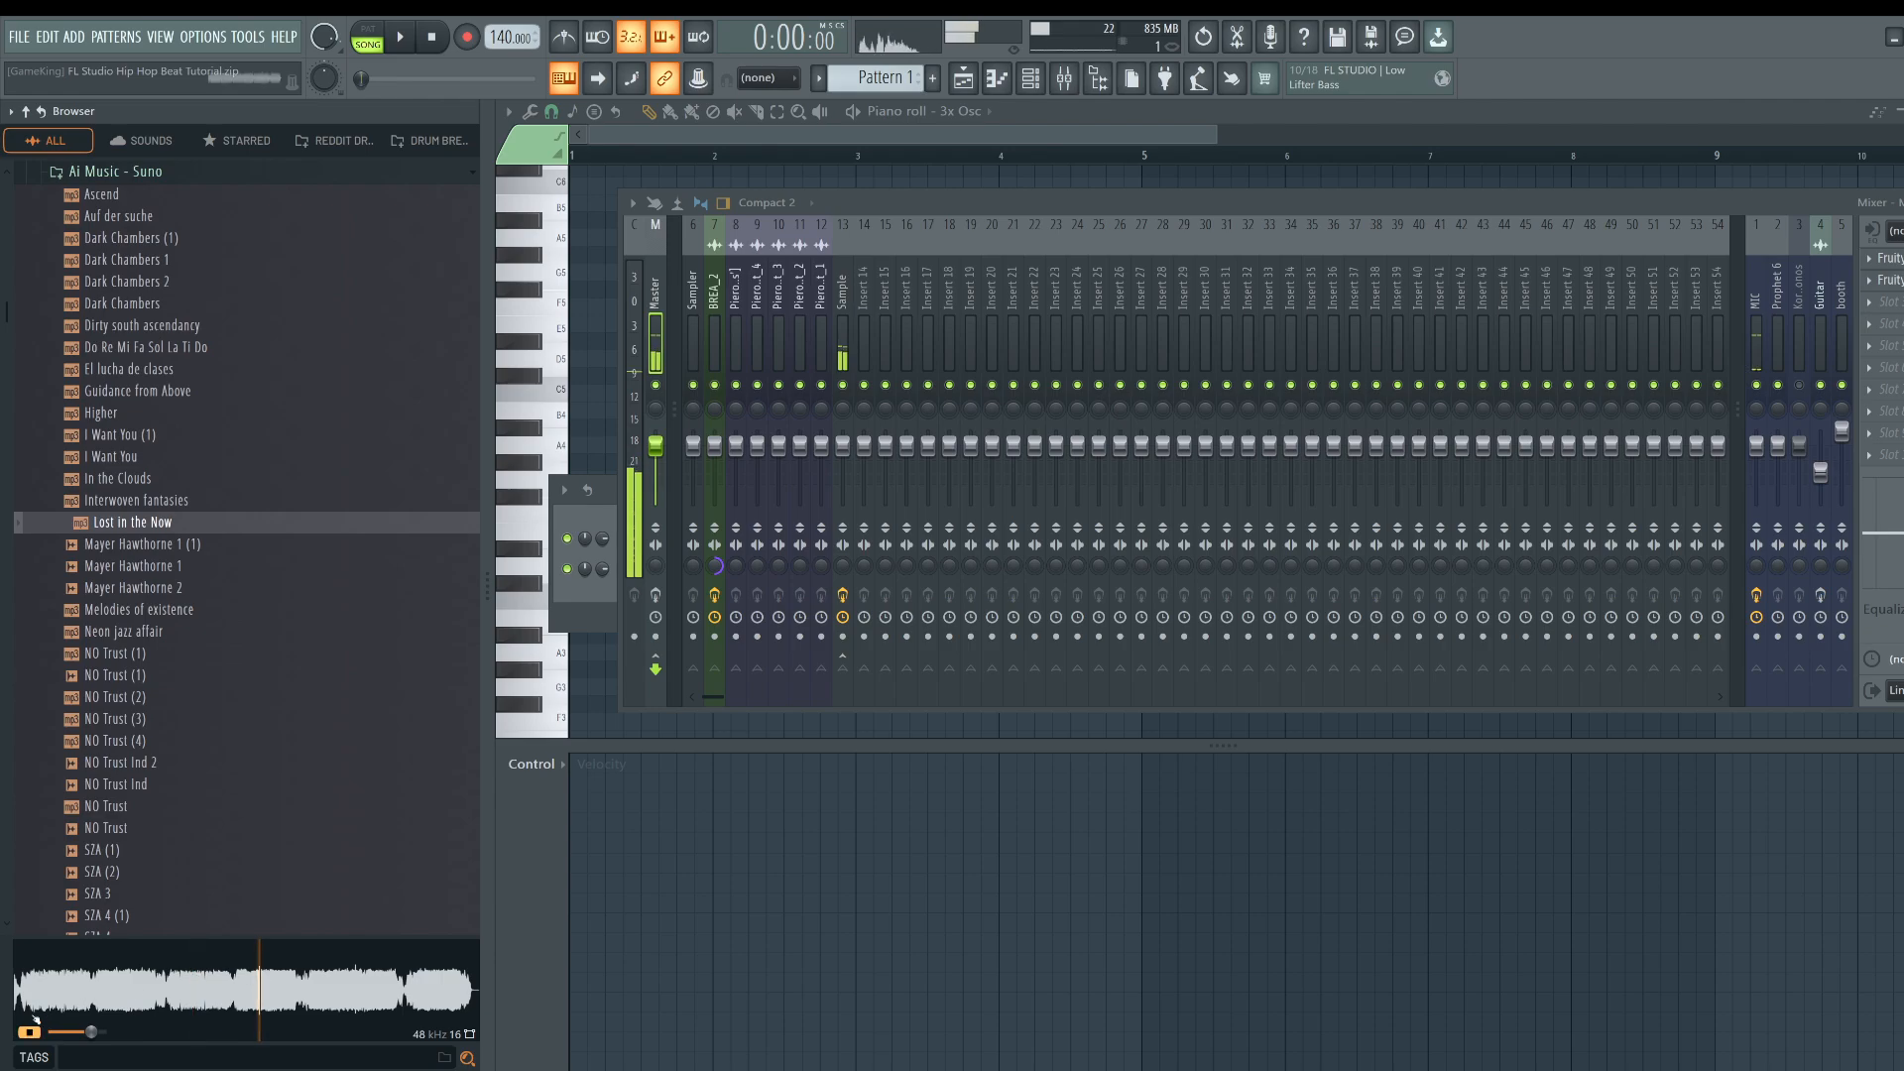
- Collapse the Ai Music - Suno subfolder and its parent Samples folder in the browser
{"action": "scroll", "coordinate": [218, 496], "scroll_direction": "up", "scroll_amount": 6}
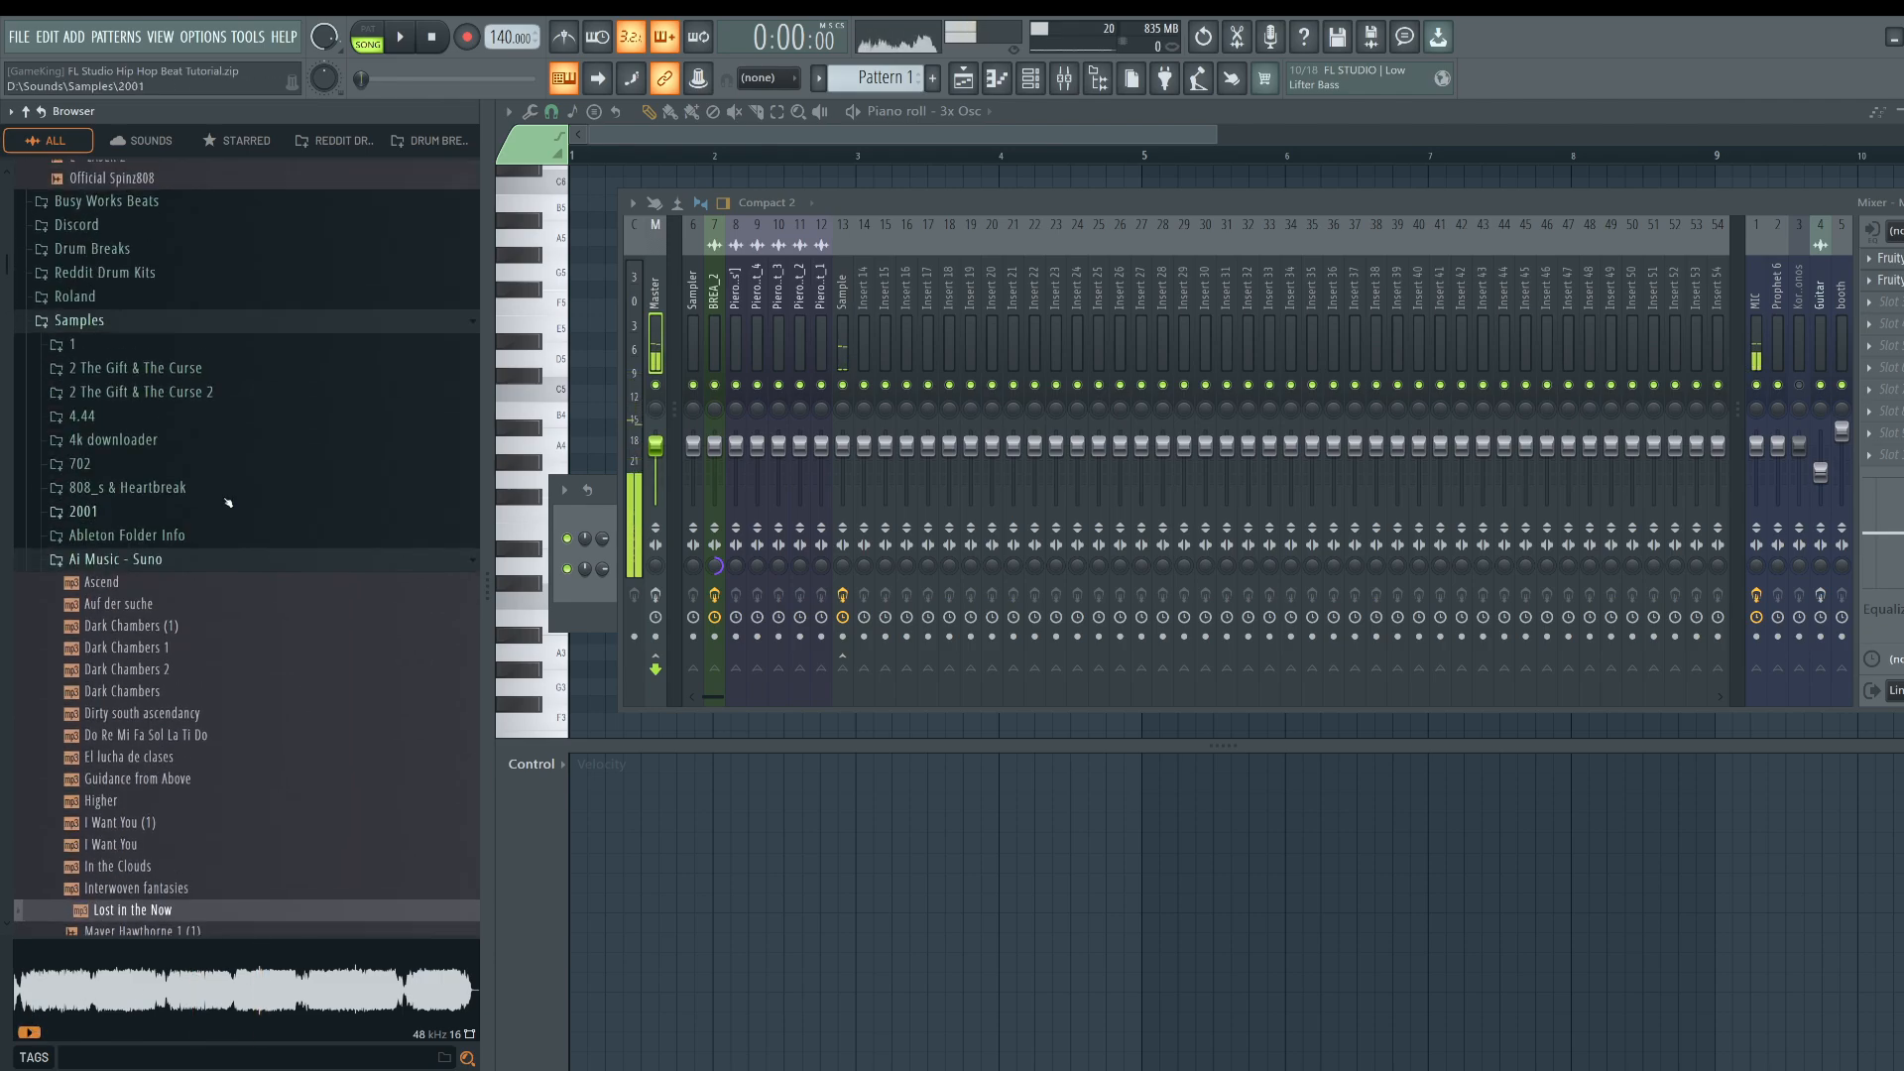
{"action": "left_click", "coordinate": [131, 565]}
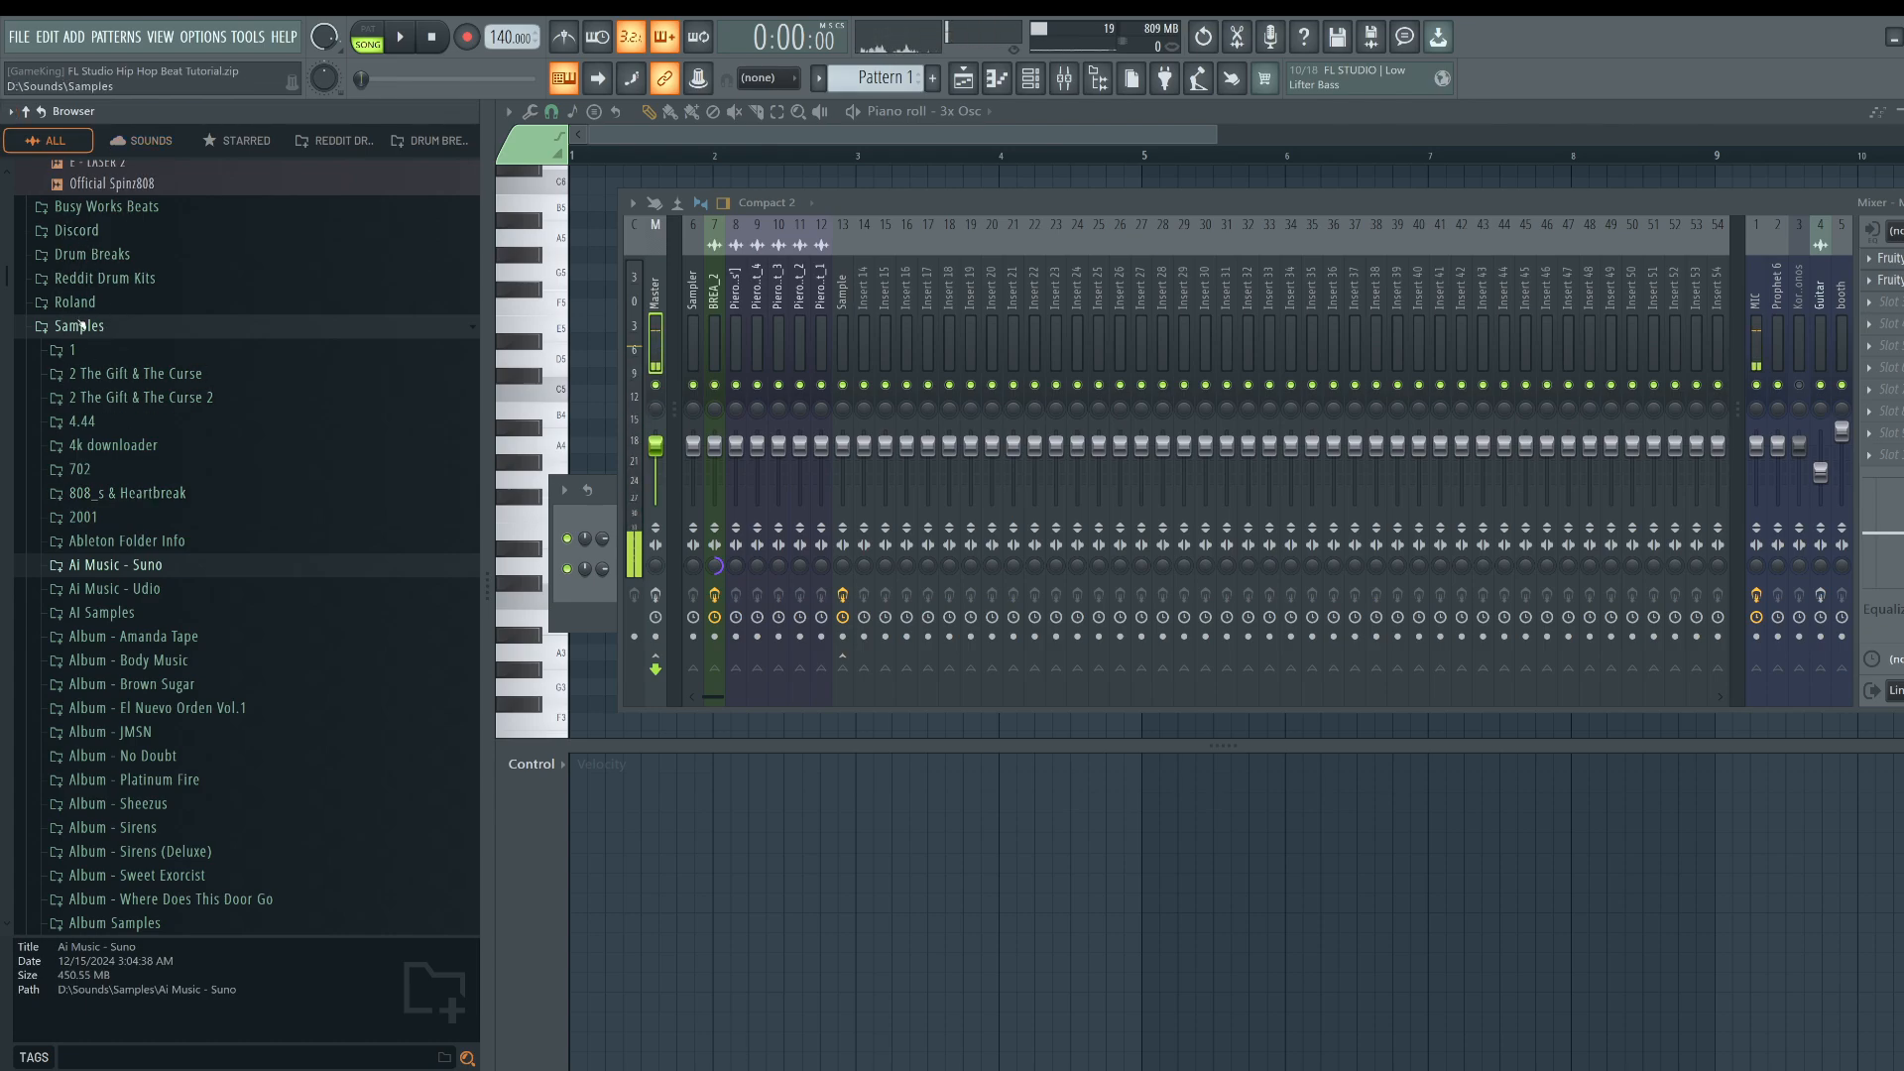
{"action": "scroll", "coordinate": [102, 543], "scroll_direction": "up", "scroll_amount": 7}
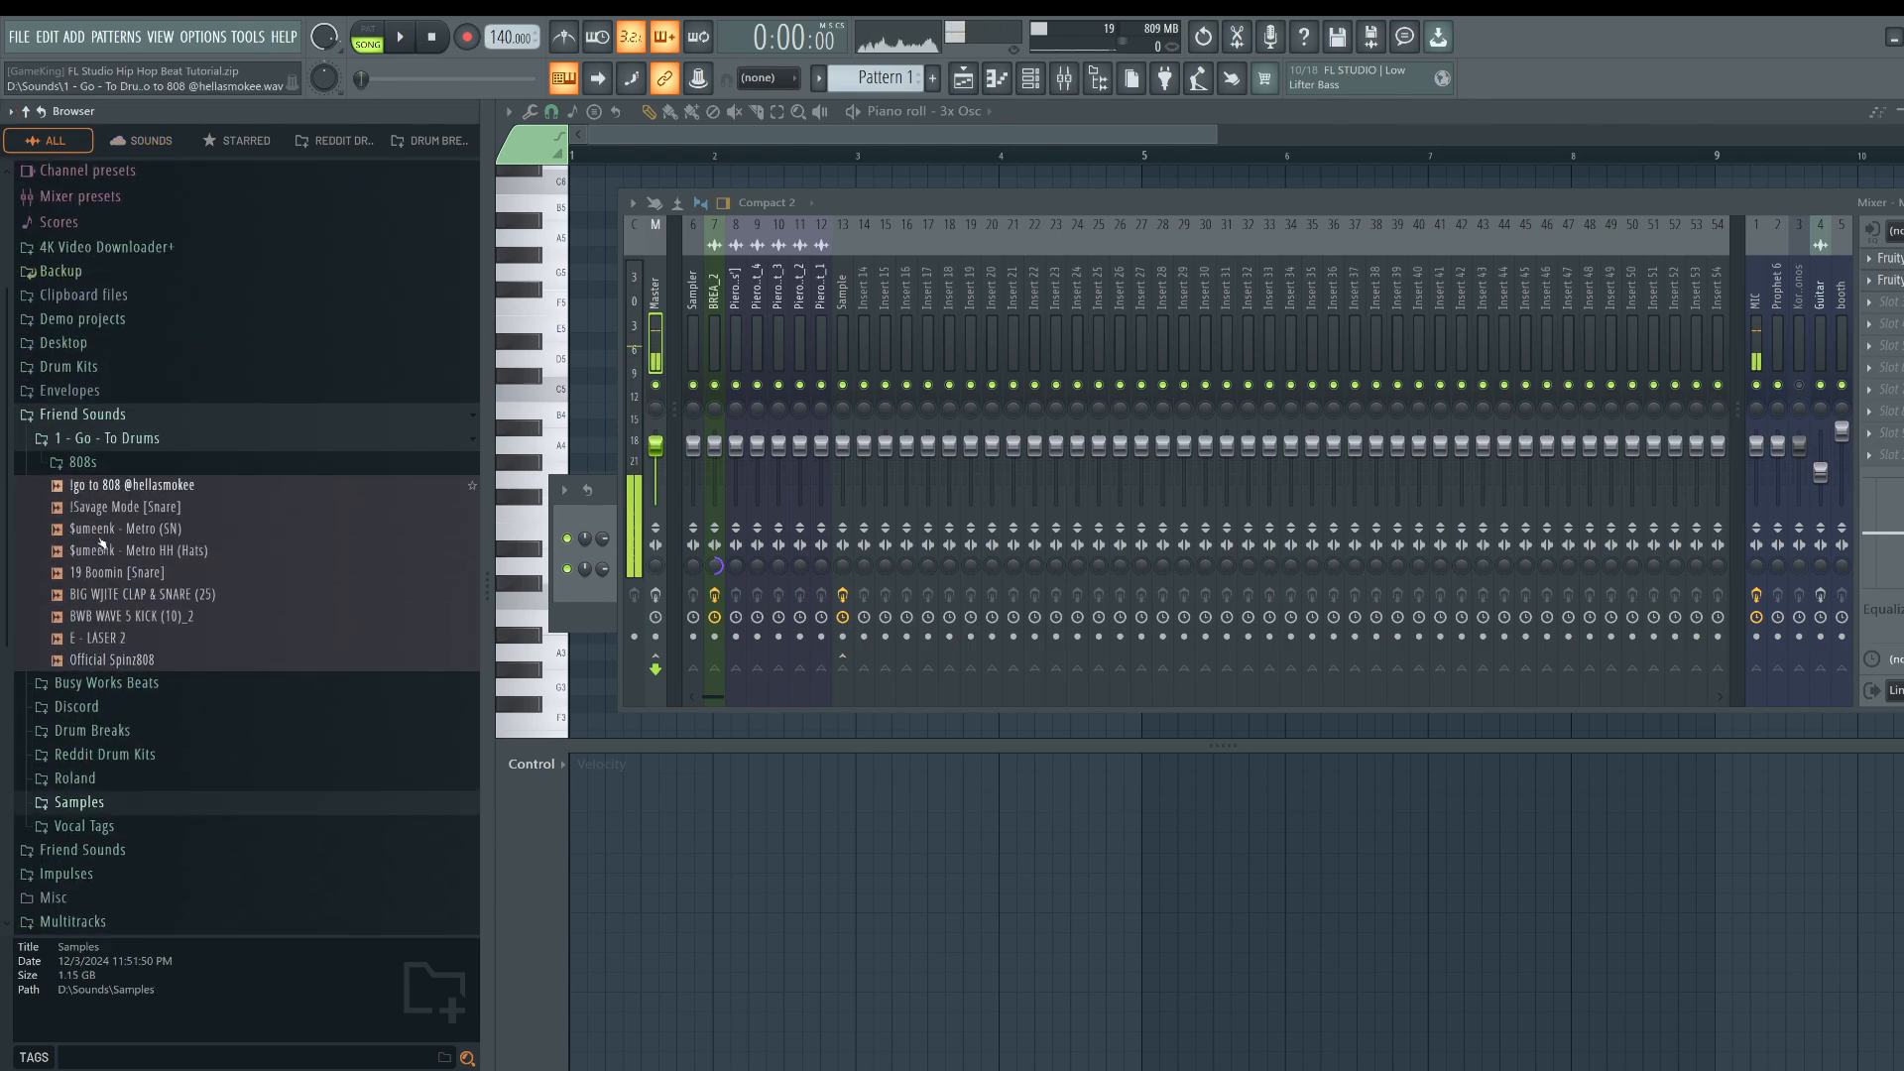
- Try opening the Roland folder in a new browser tab, and view the Starred and Drum Breaks tabs before returning to All
{"action": "right_click", "coordinate": [92, 779]}
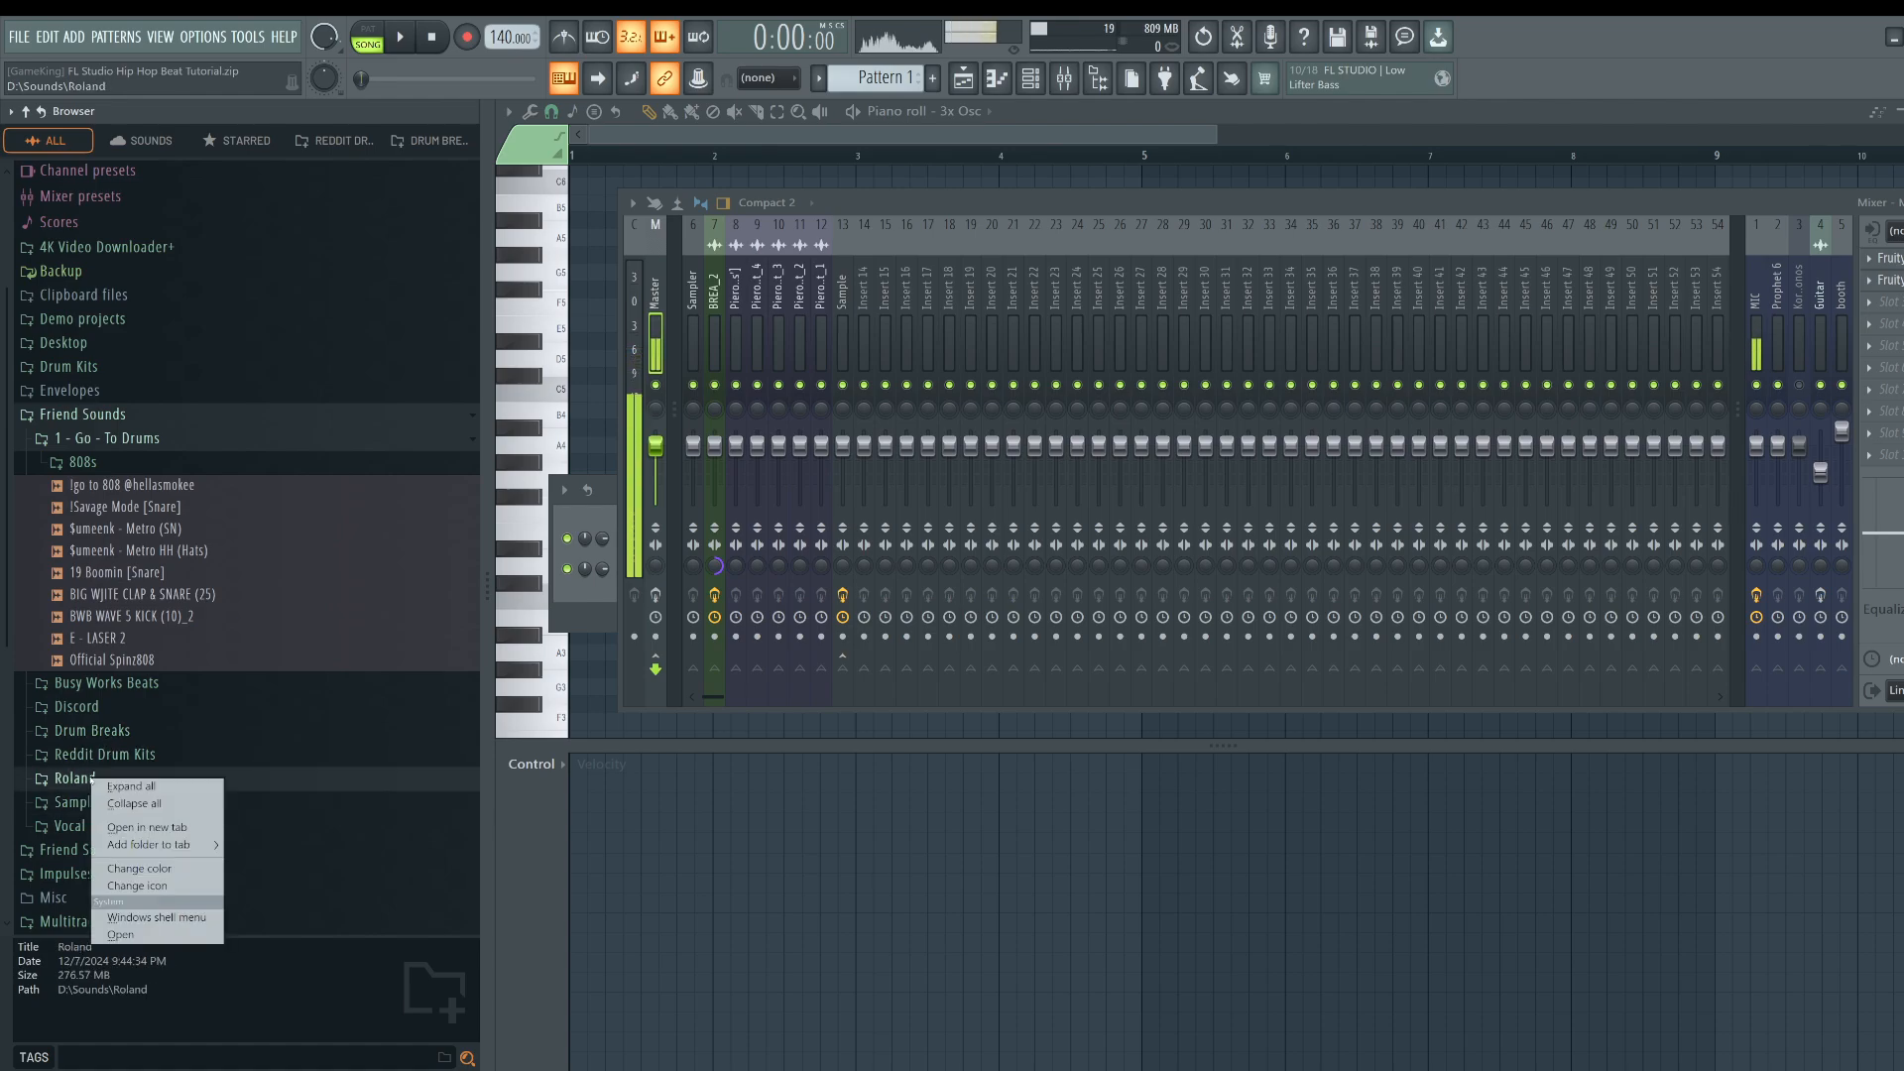
{"action": "left_click", "coordinate": [142, 827]}
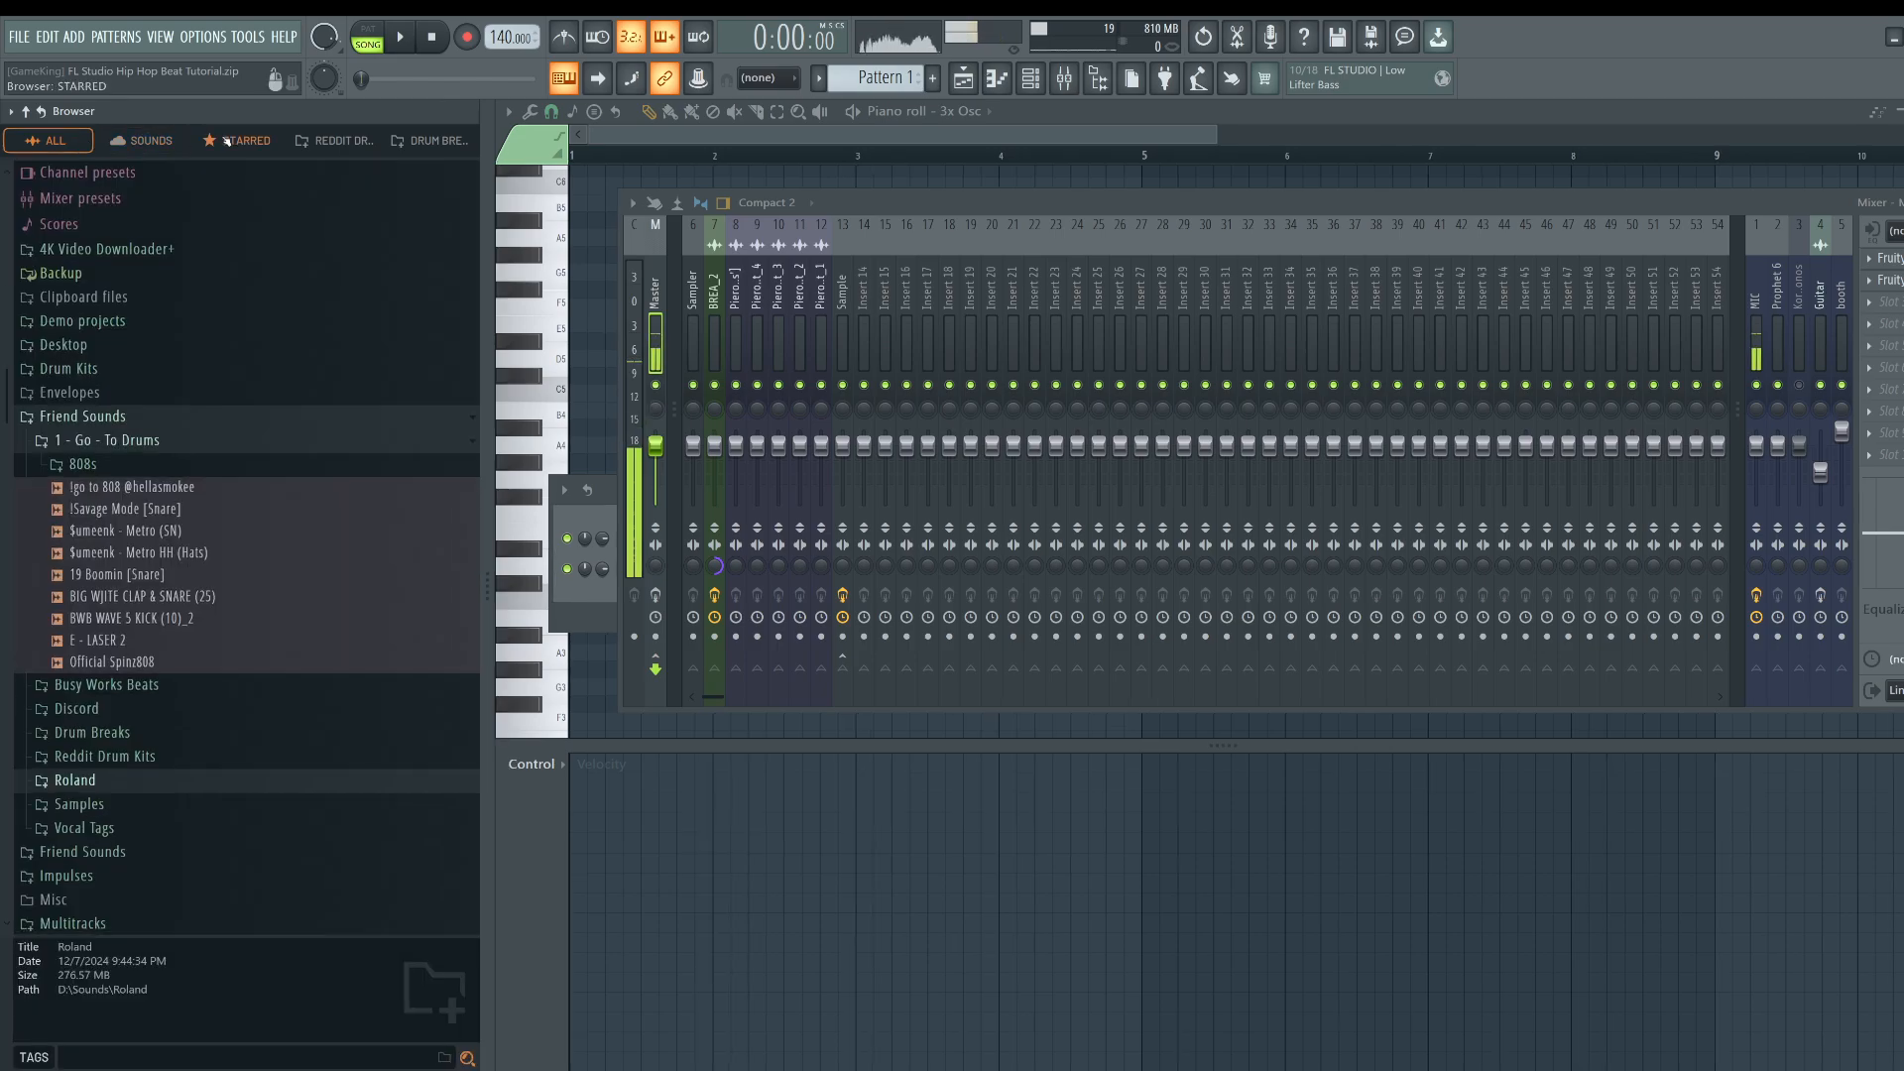
{"action": "left_click", "coordinate": [256, 148]}
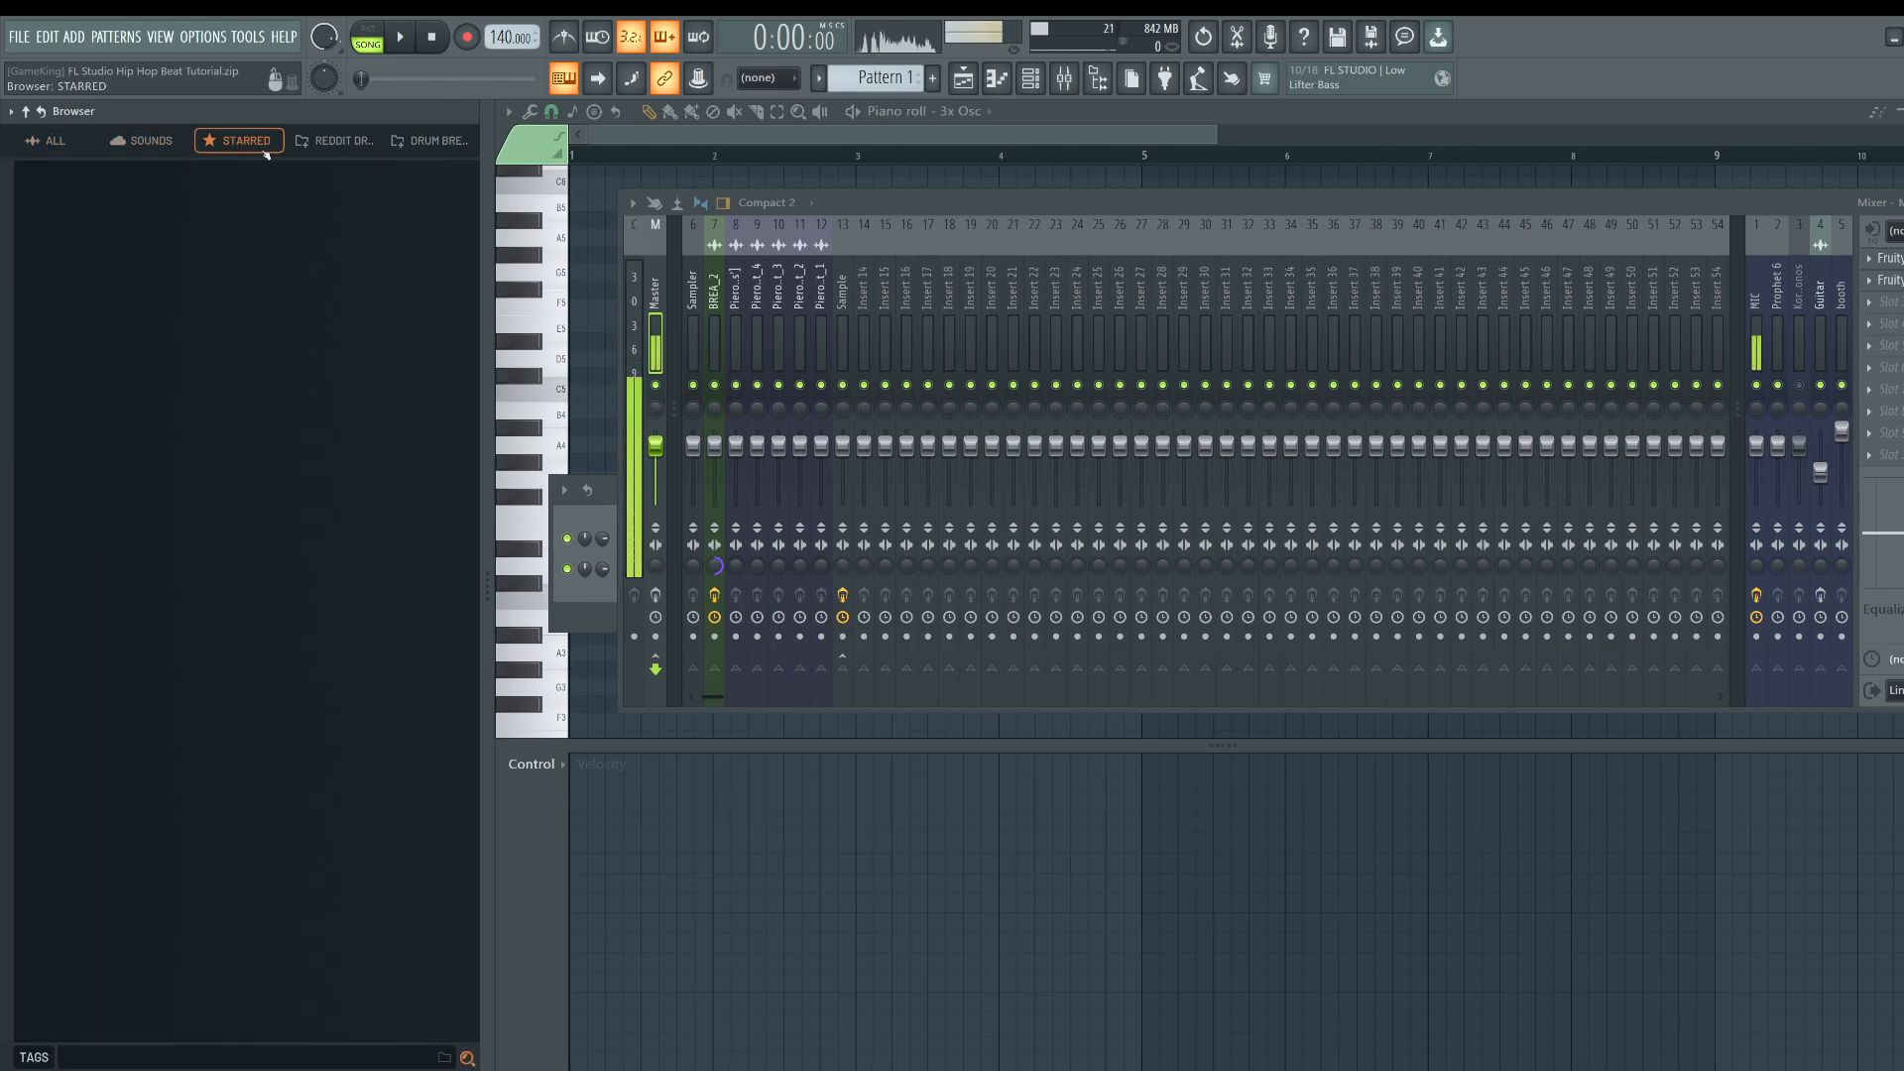
{"action": "left_click", "coordinate": [68, 143]}
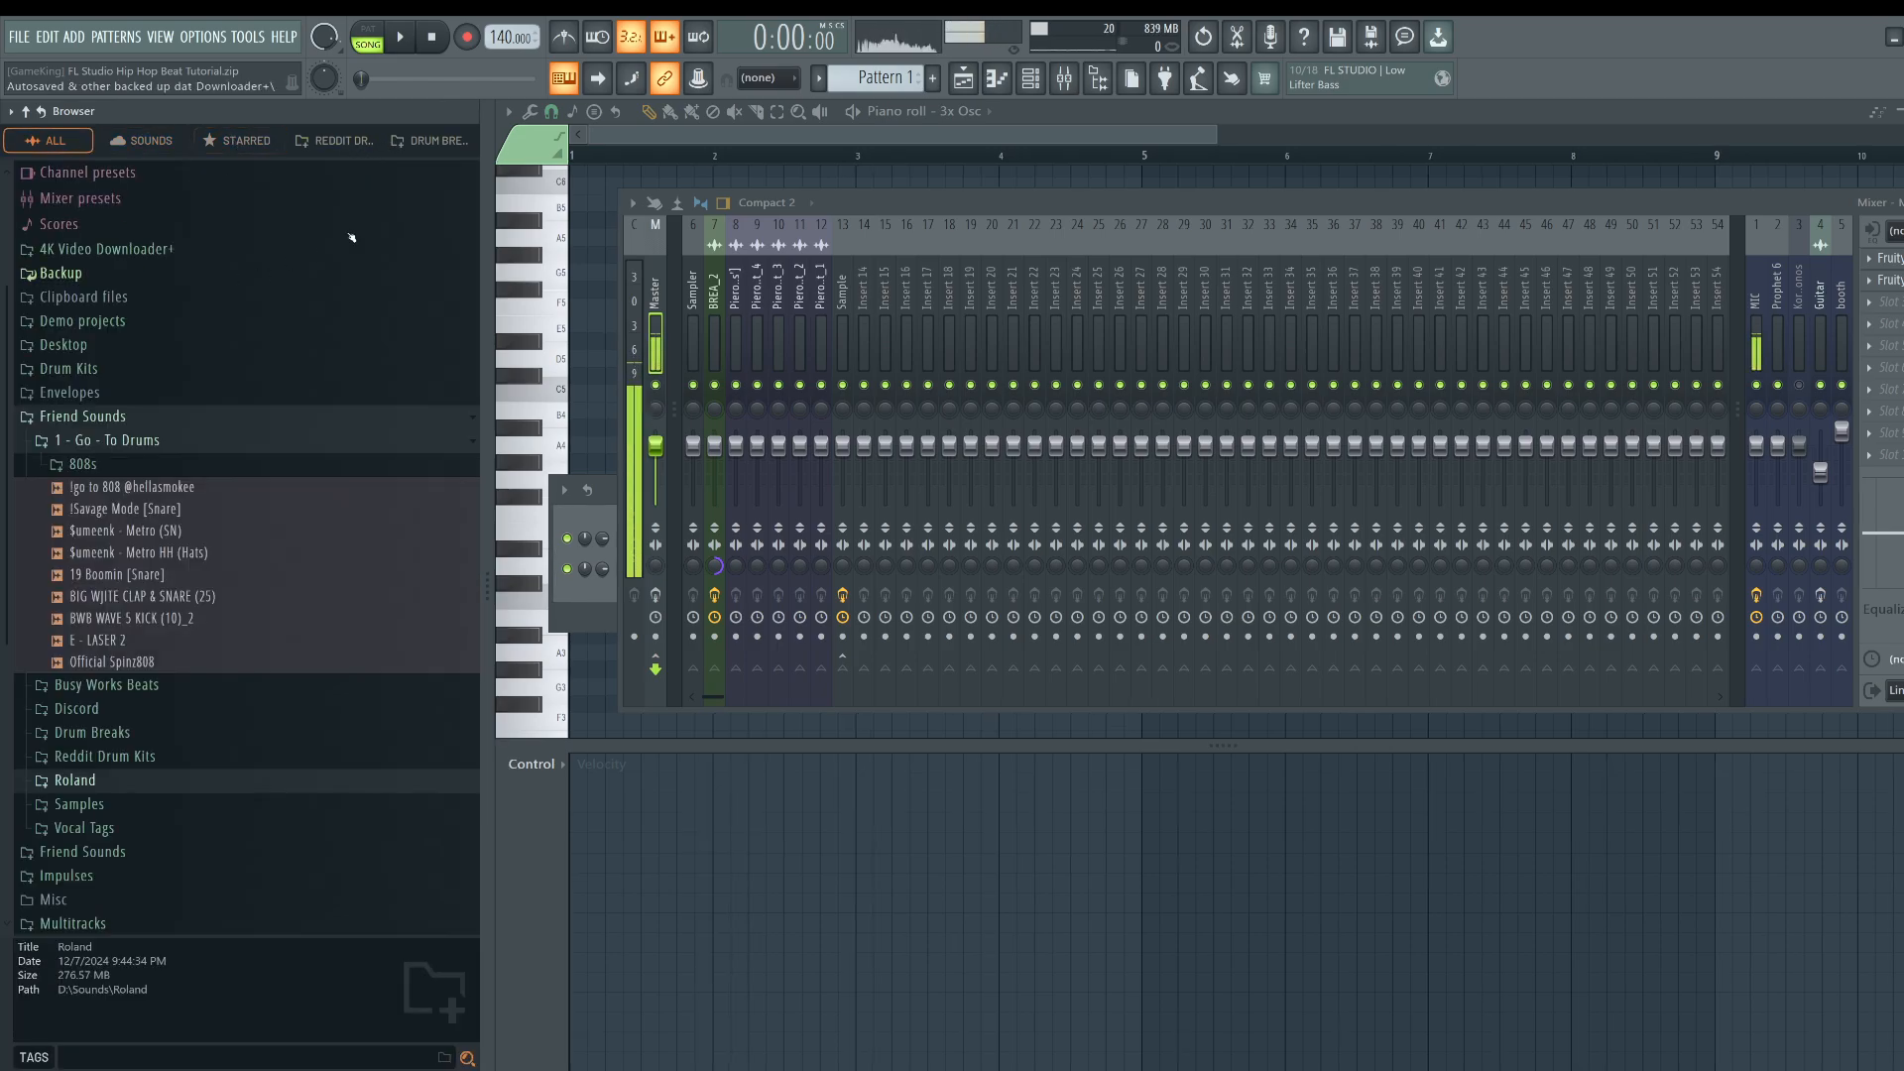
{"action": "left_click", "coordinate": [416, 138]}
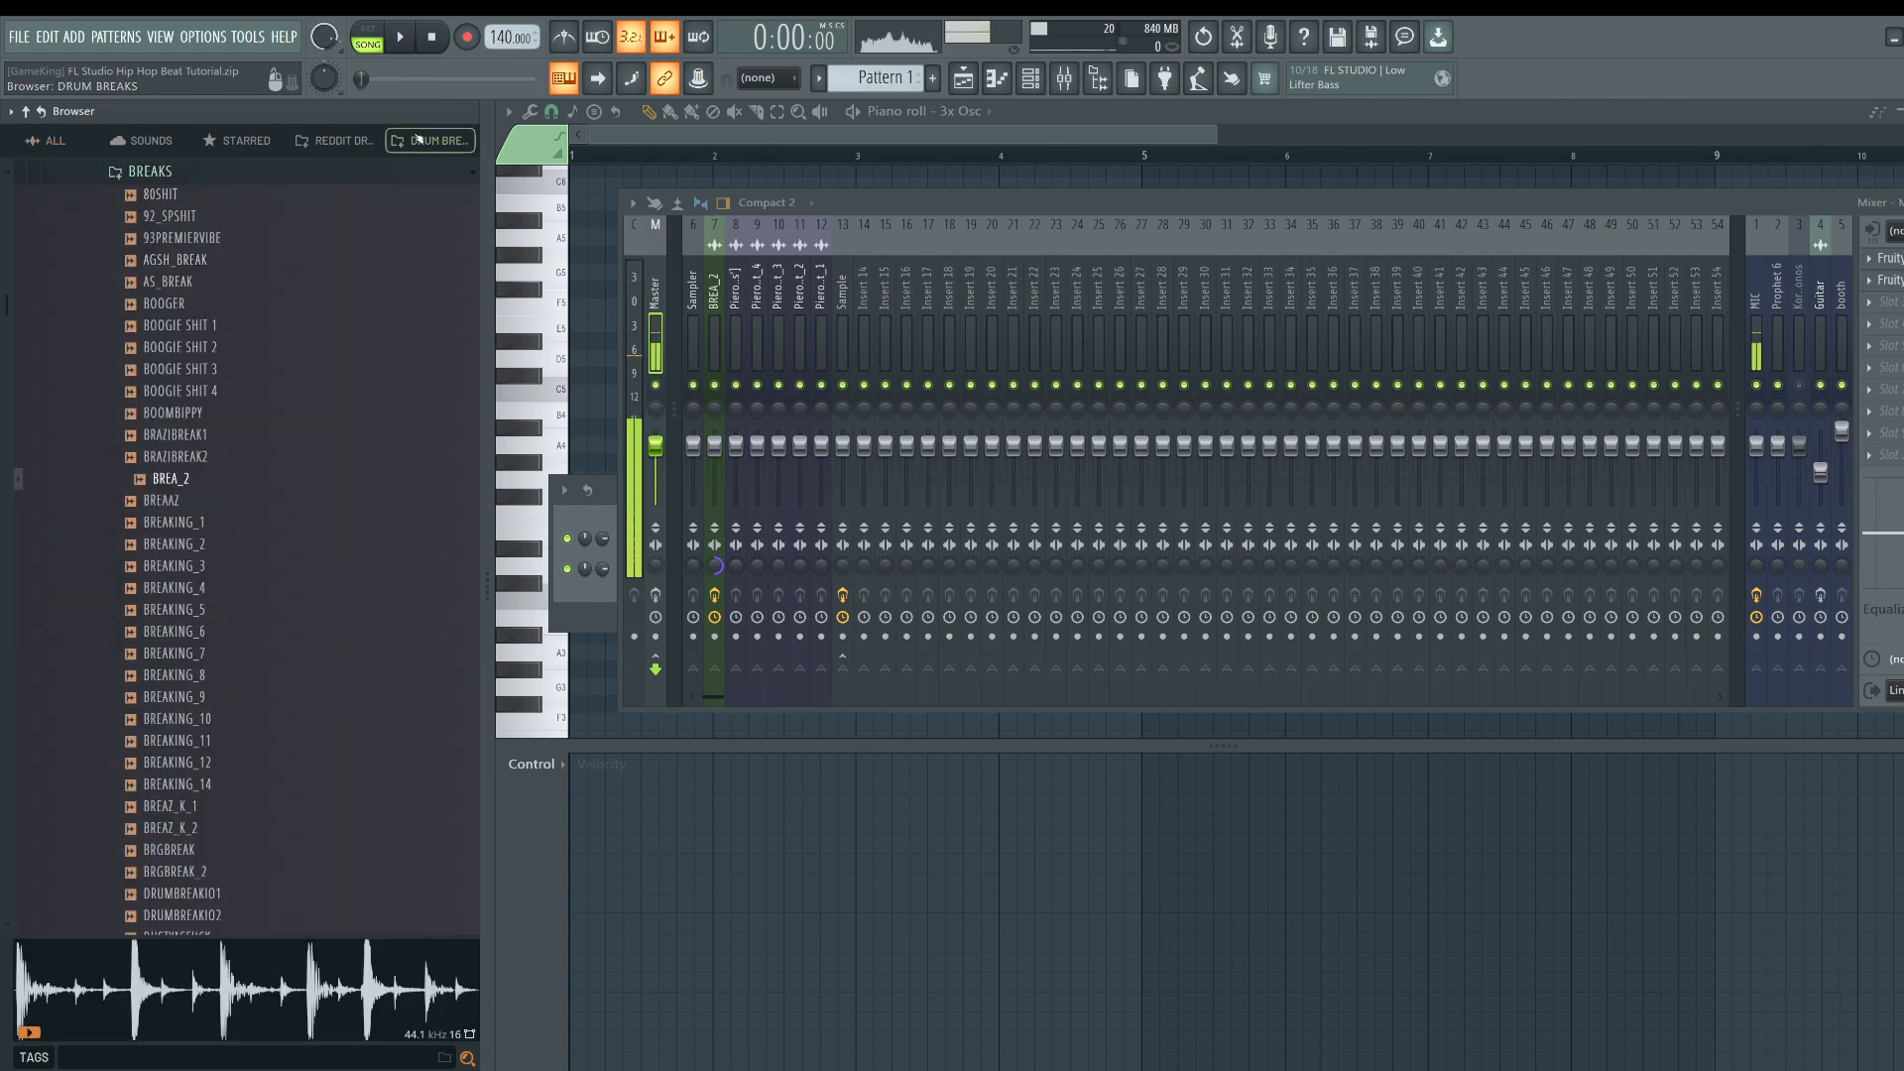
{"action": "left_click", "coordinate": [18, 143]}
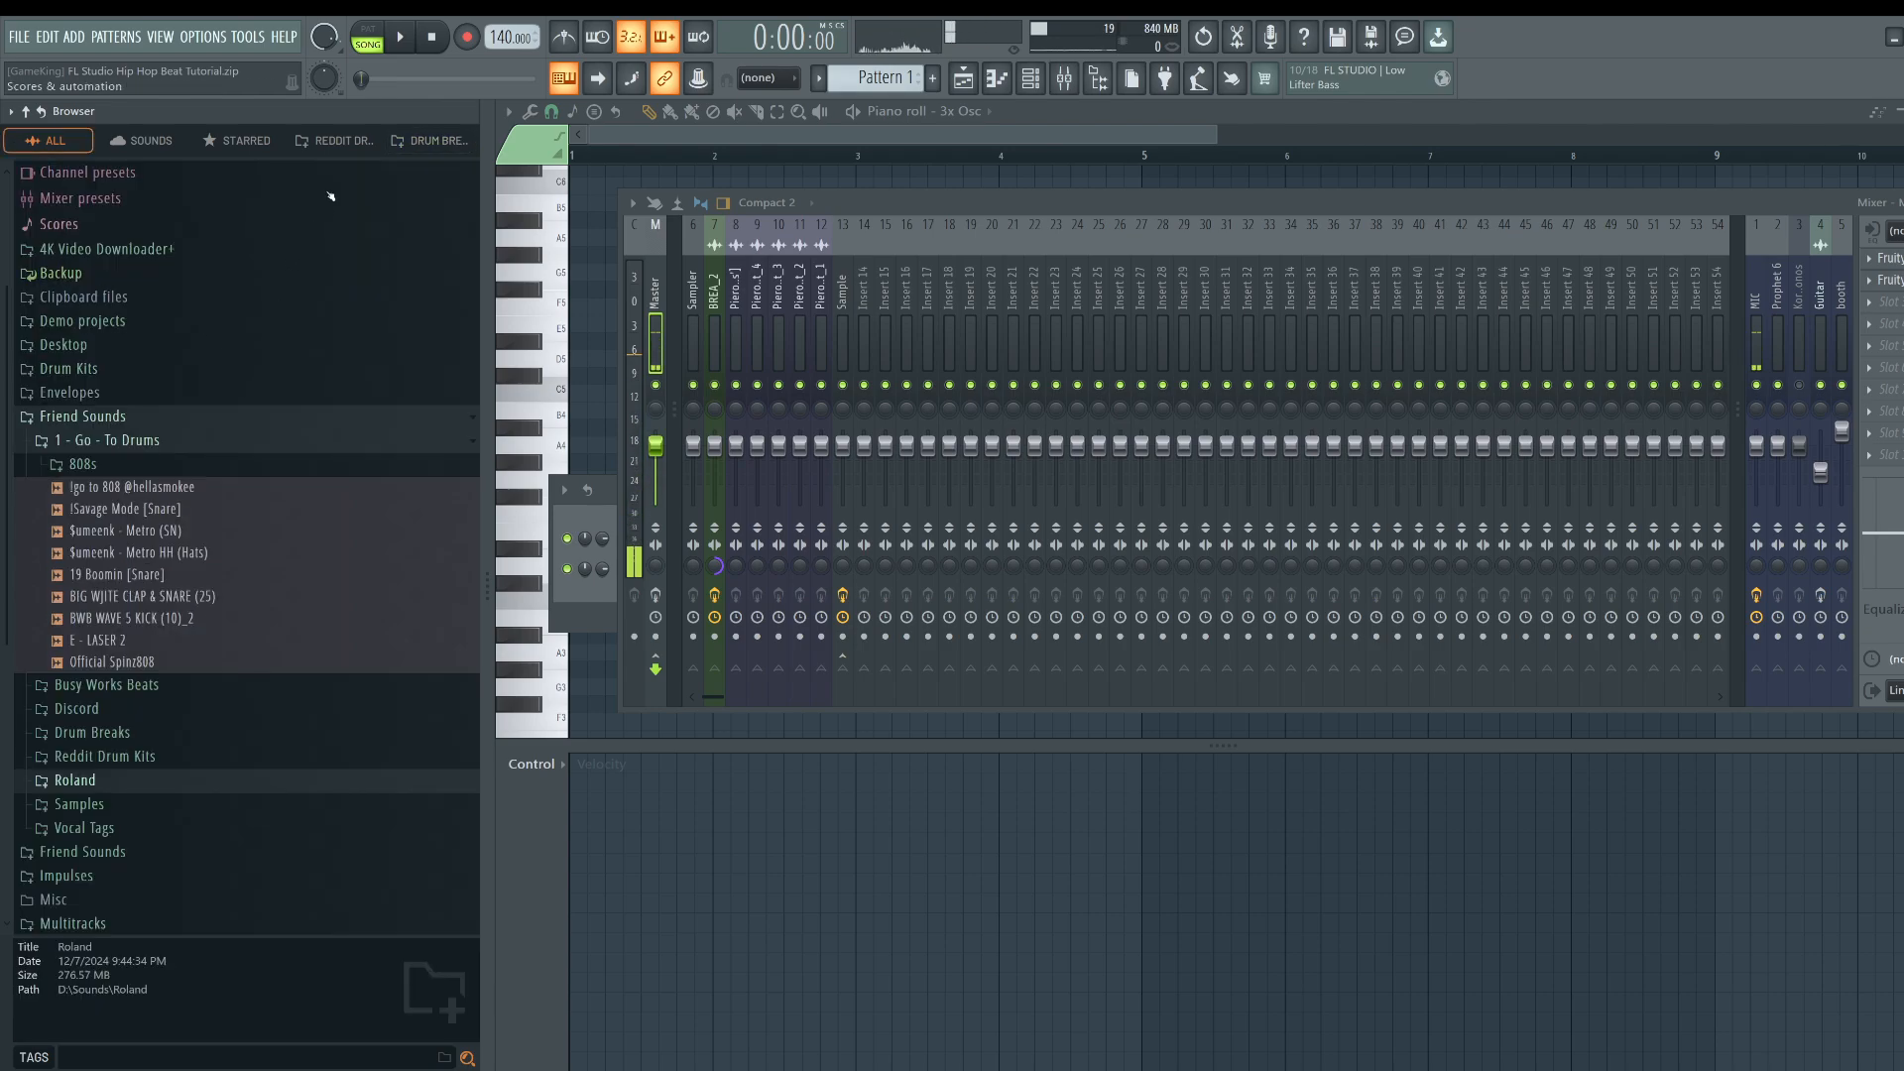
- Collapse the 1 - Go - To Drums folder and review the browser's search, view and structure options
{"action": "left_click", "coordinate": [99, 439]}
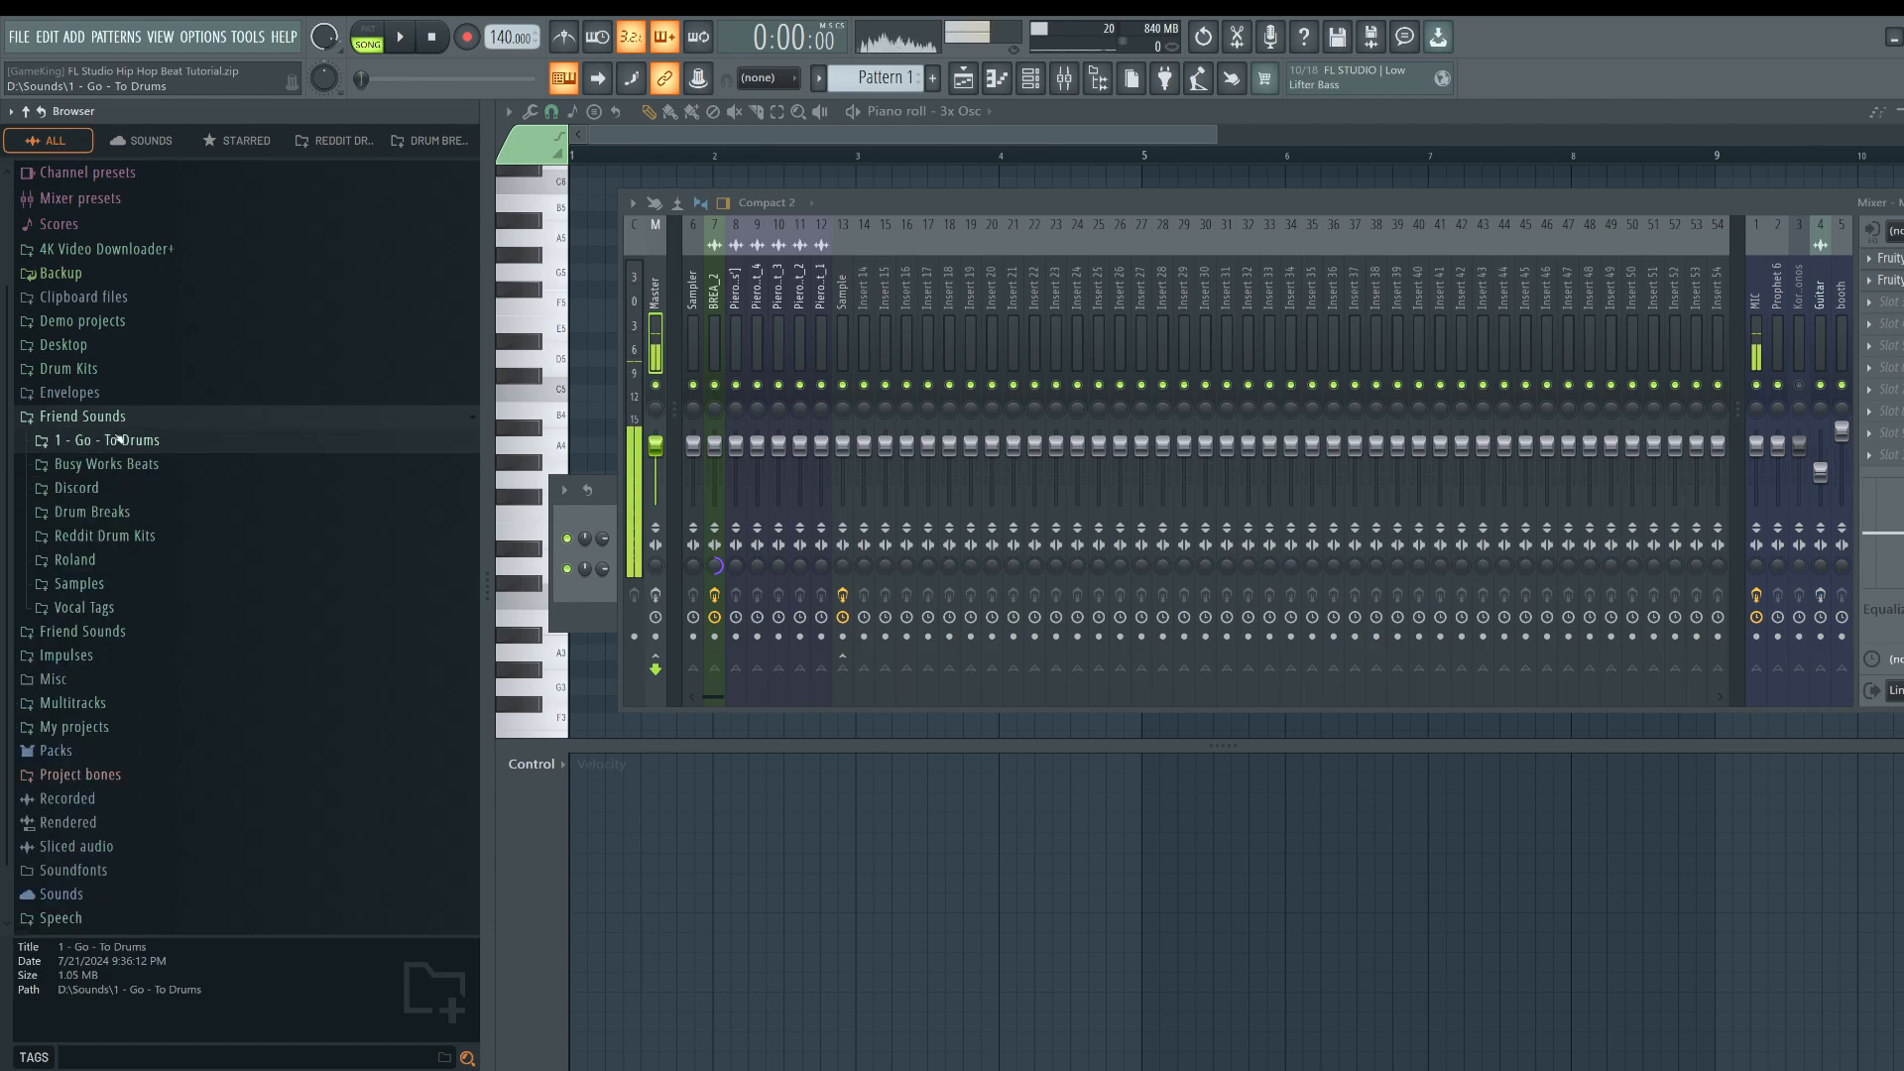
{"action": "left_click", "coordinate": [10, 111]}
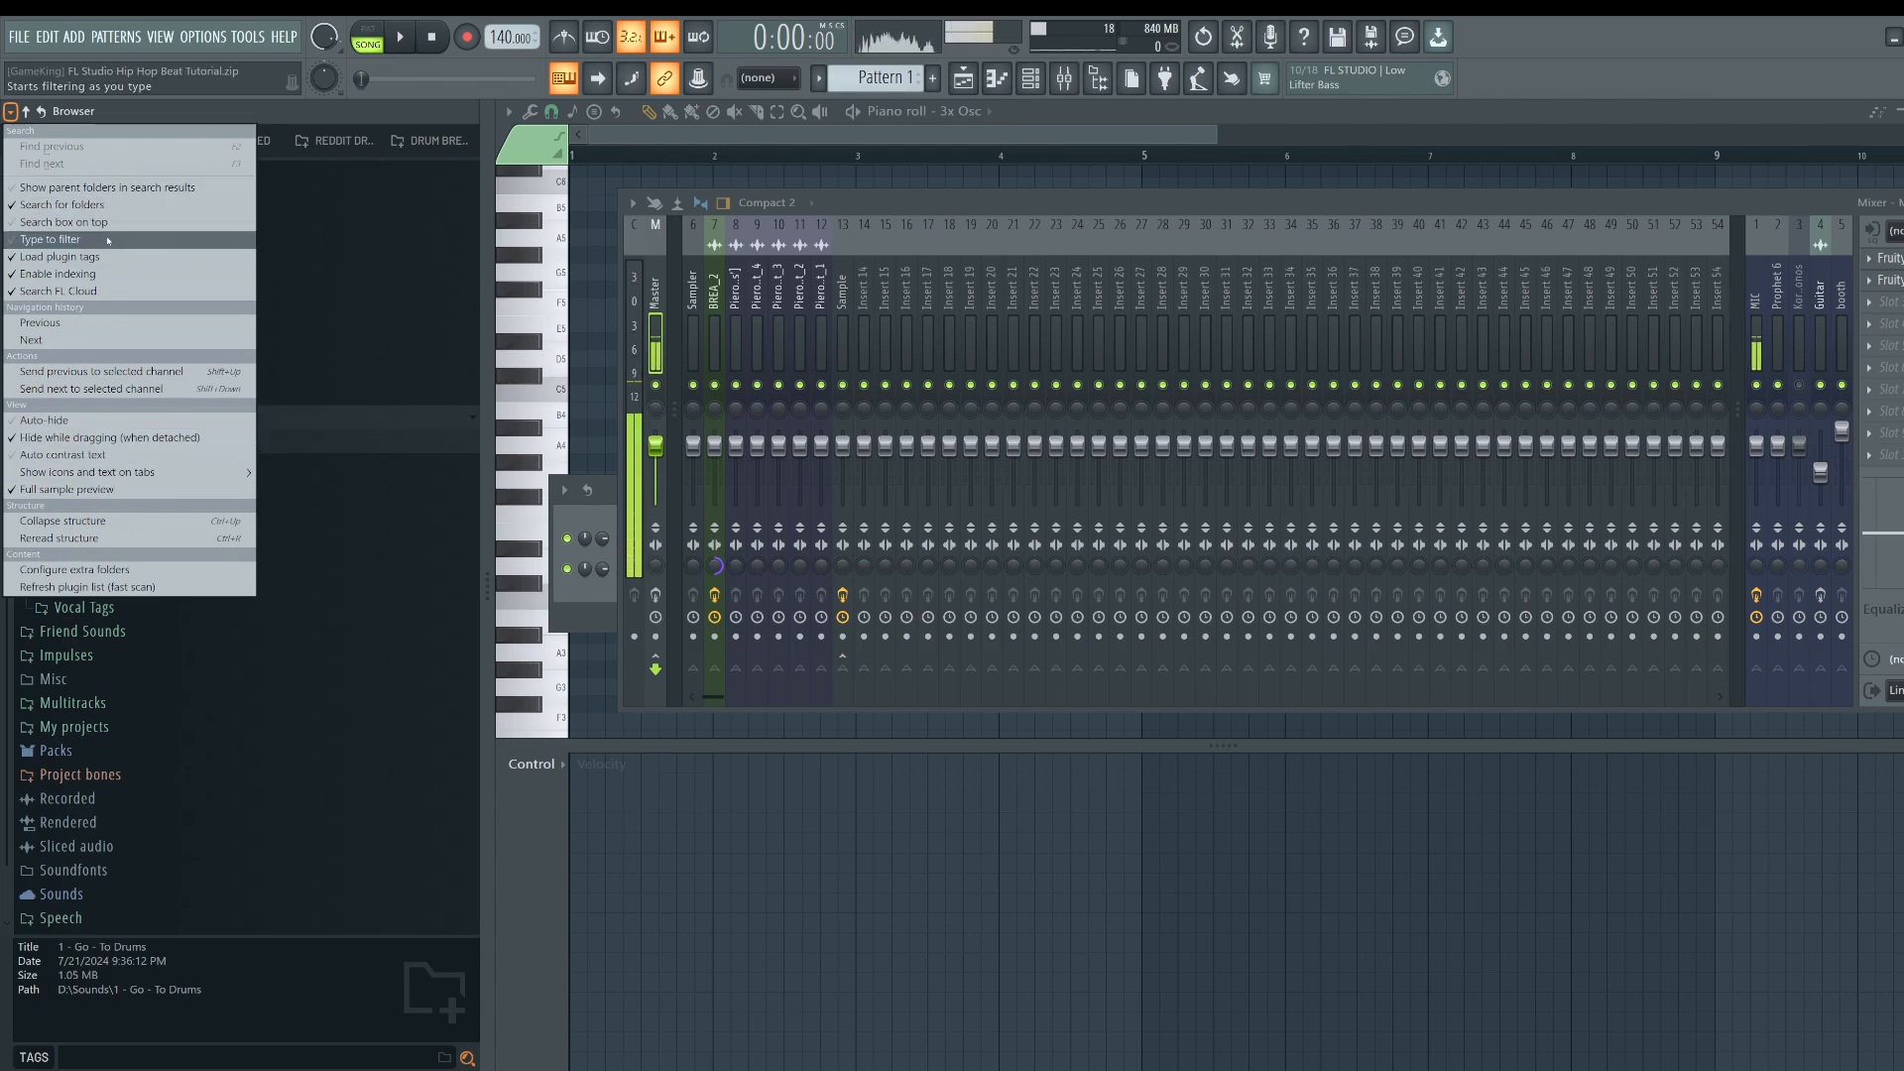
{"action": "left_click", "coordinate": [324, 112]}
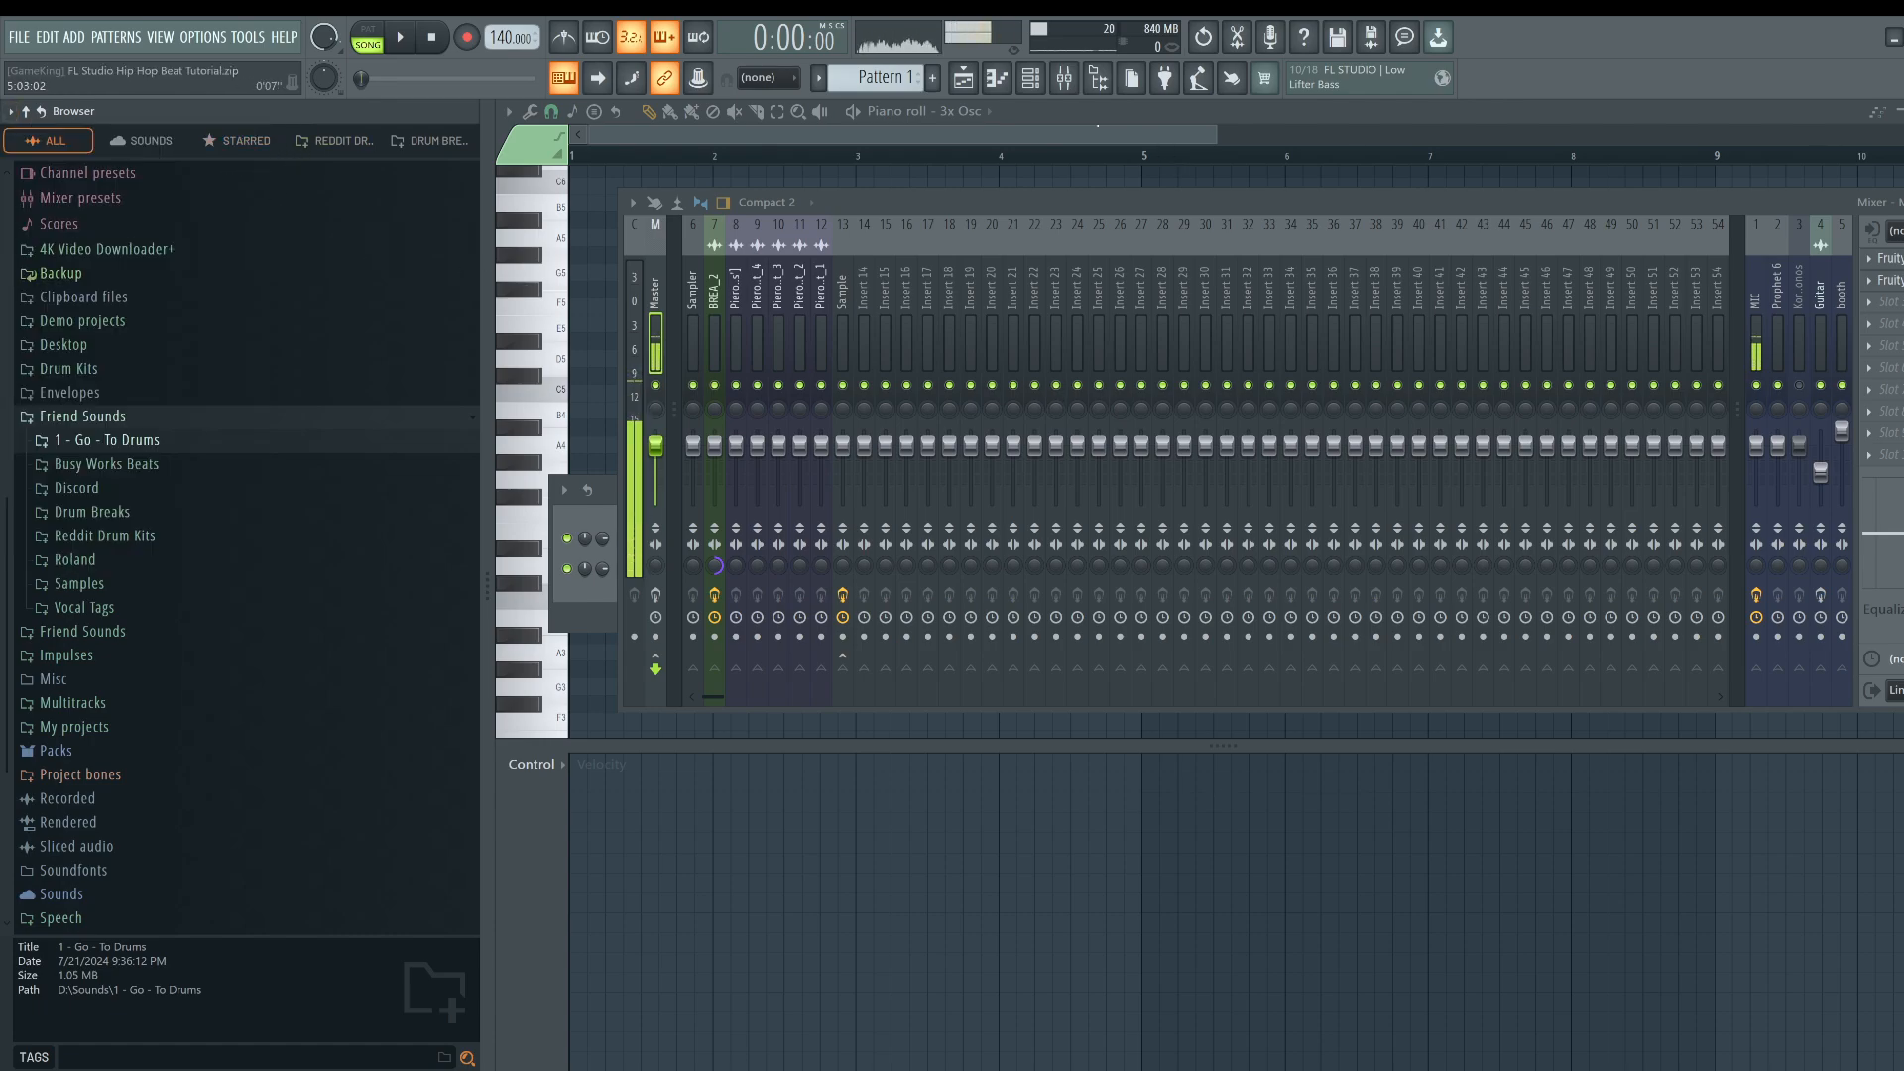
- Move the mixer window closer to the browser to bring more of the Master track's effect slots into view
{"action": "left_click_drag", "start_coordinate": [1079, 201], "coordinate": [1009, 195]}
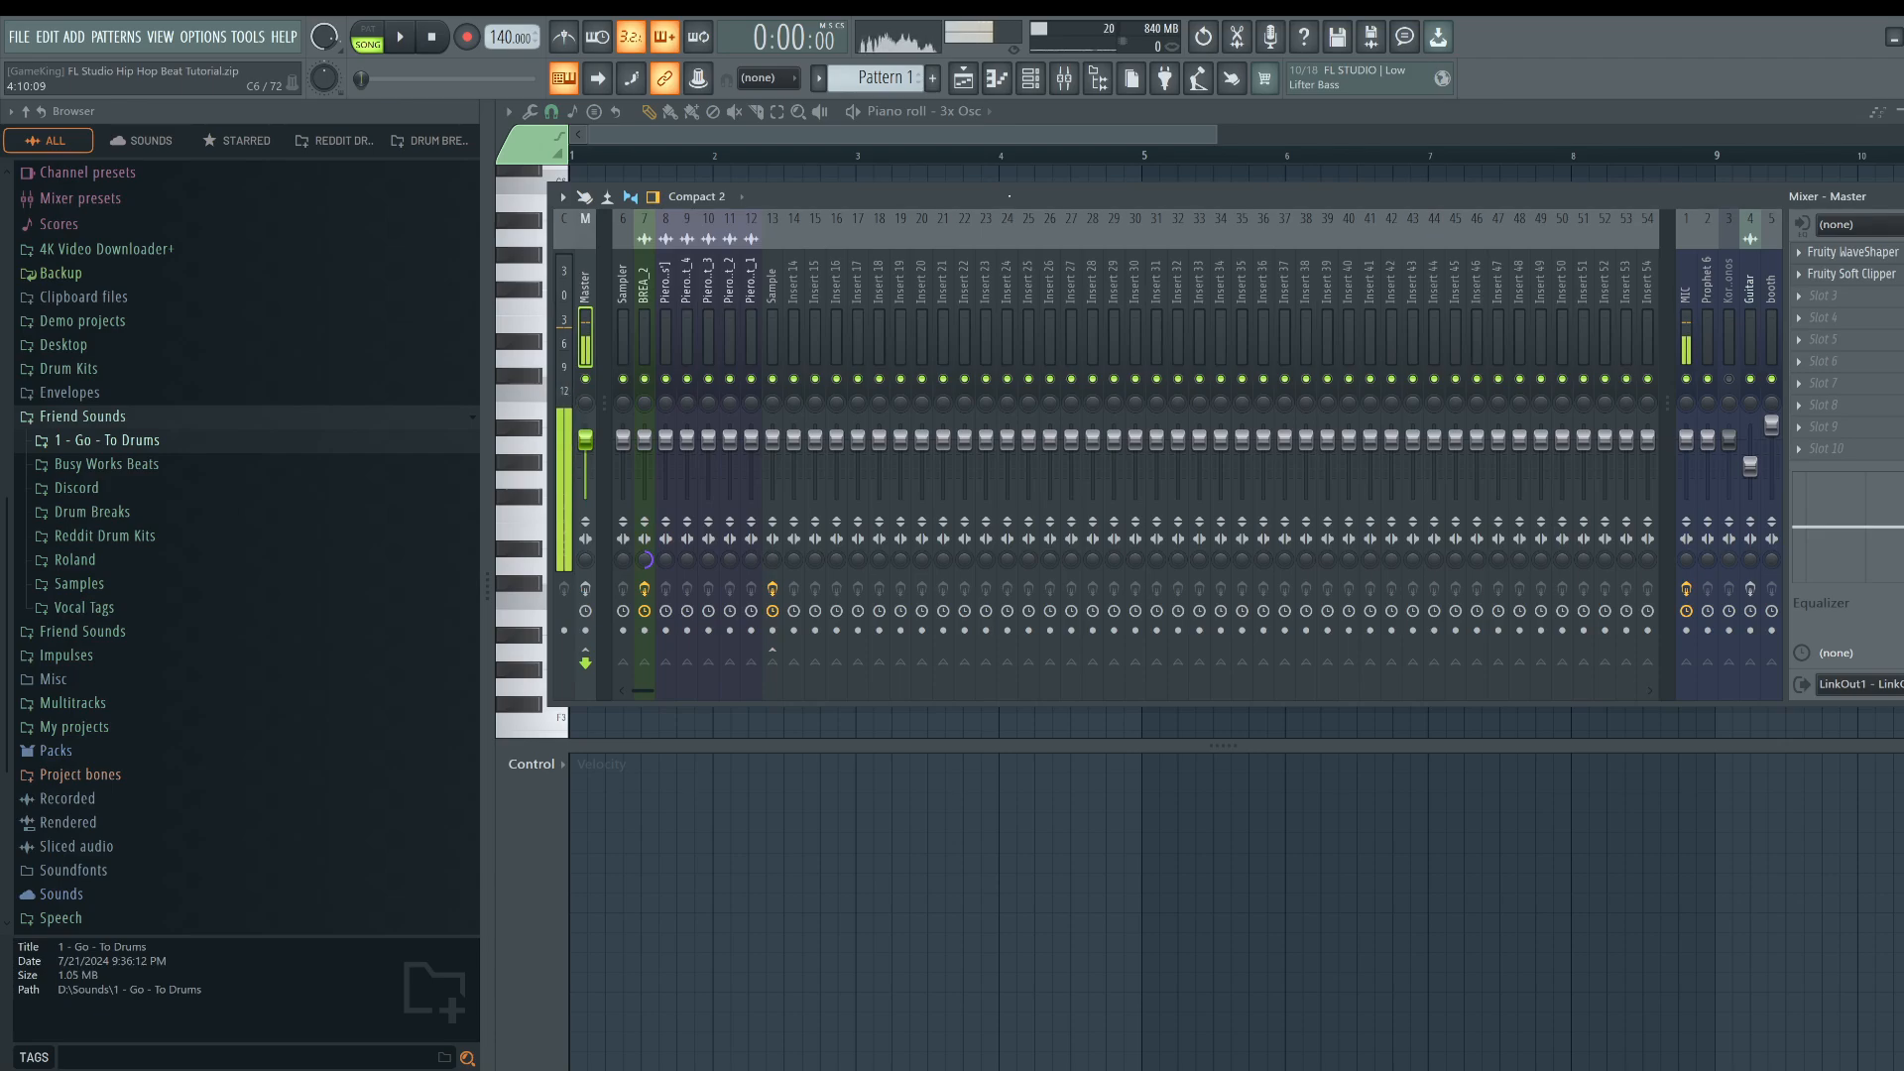